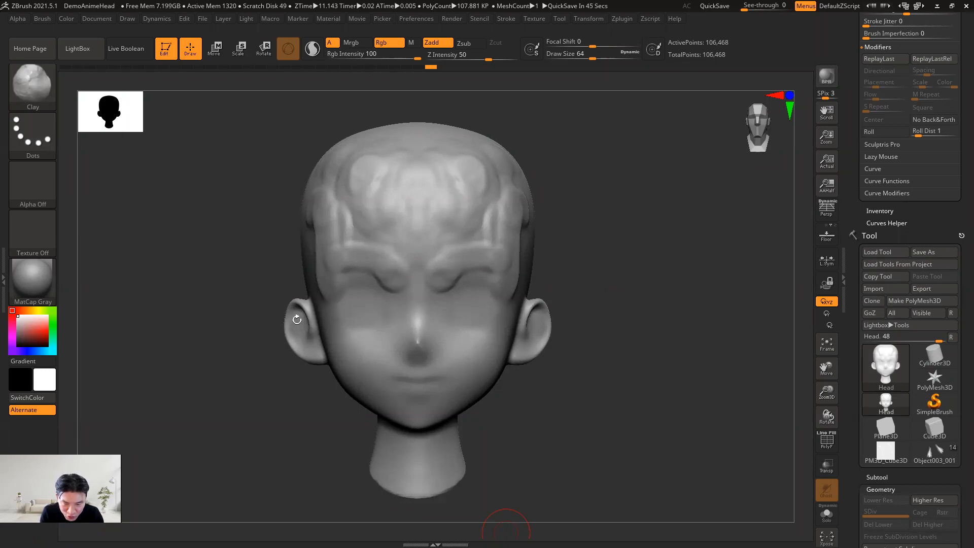
drag(236, 351, 216, 382)
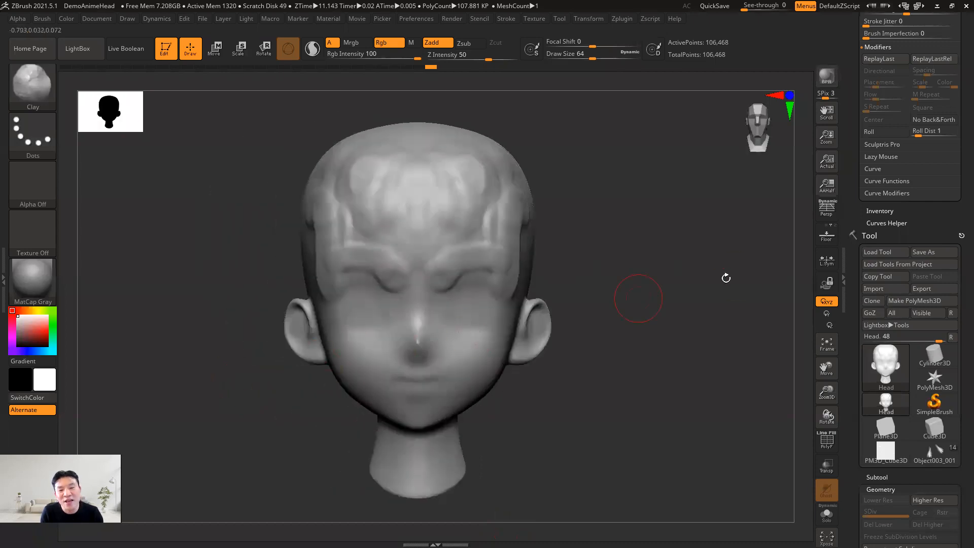
drag(674, 271, 665, 276)
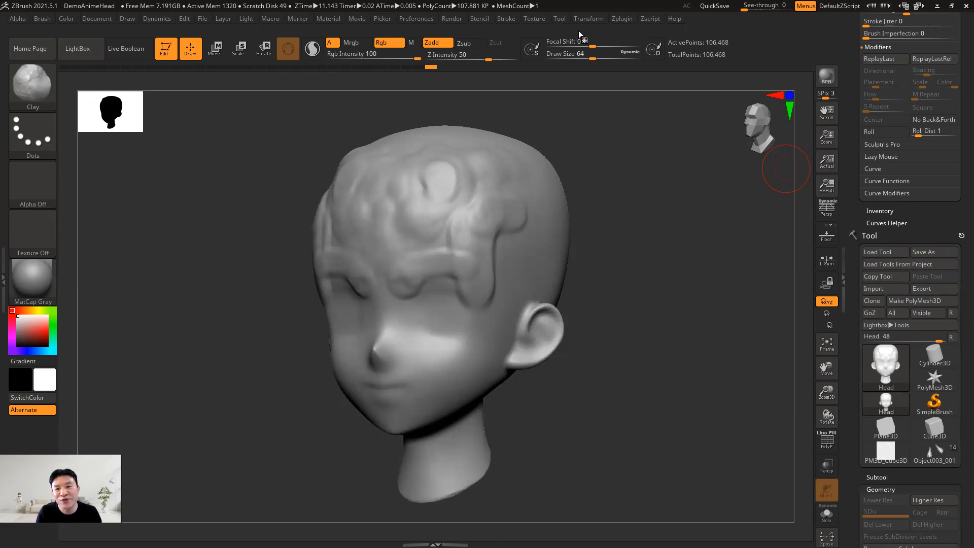
Step: Load the saved UI configuration file from the Desktop folder 20202학기수업자료, subfolder 3디게임고급모델링기법
click(414, 19)
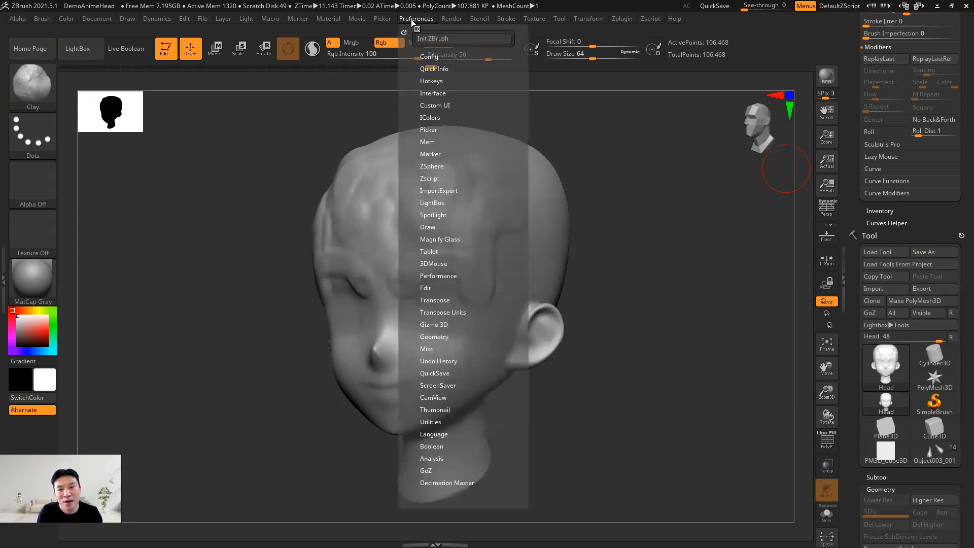
click(430, 57)
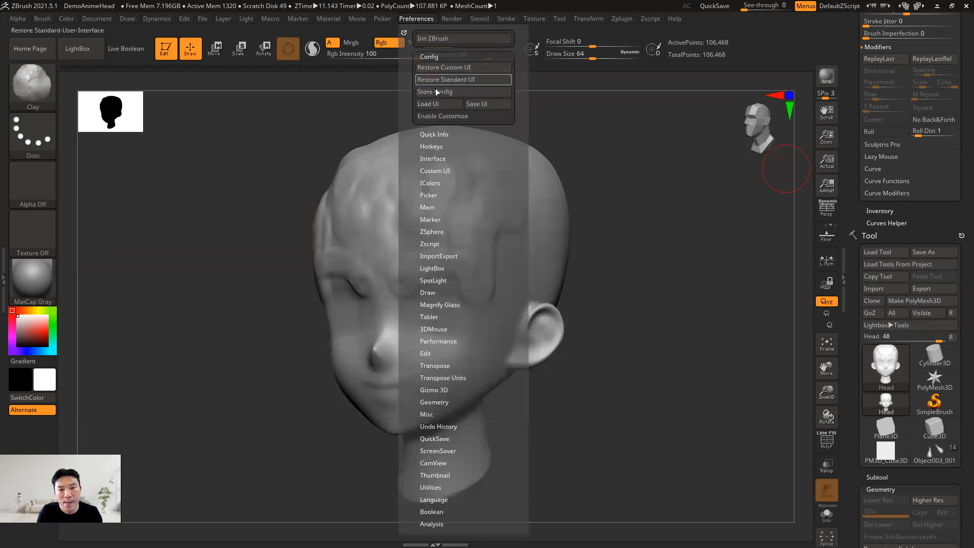
click(432, 104)
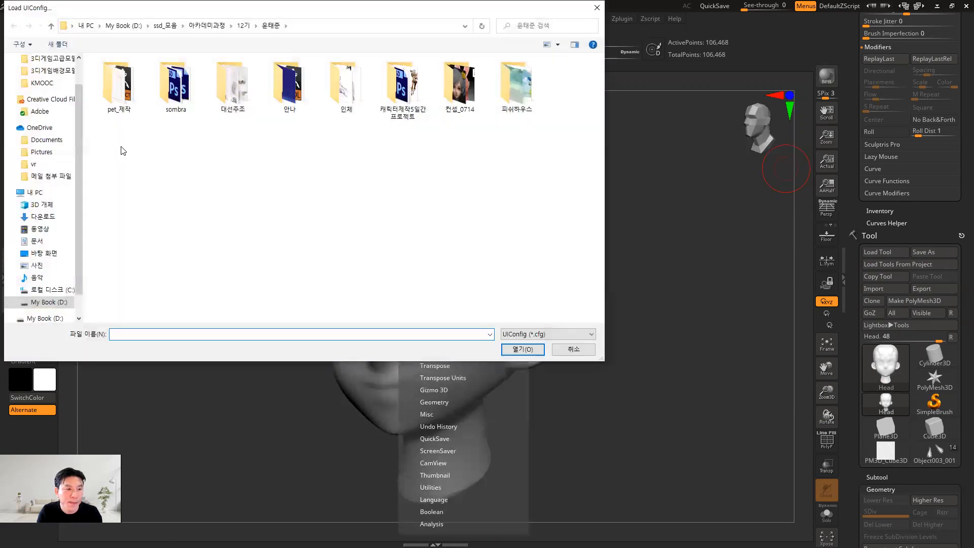
click(42, 253)
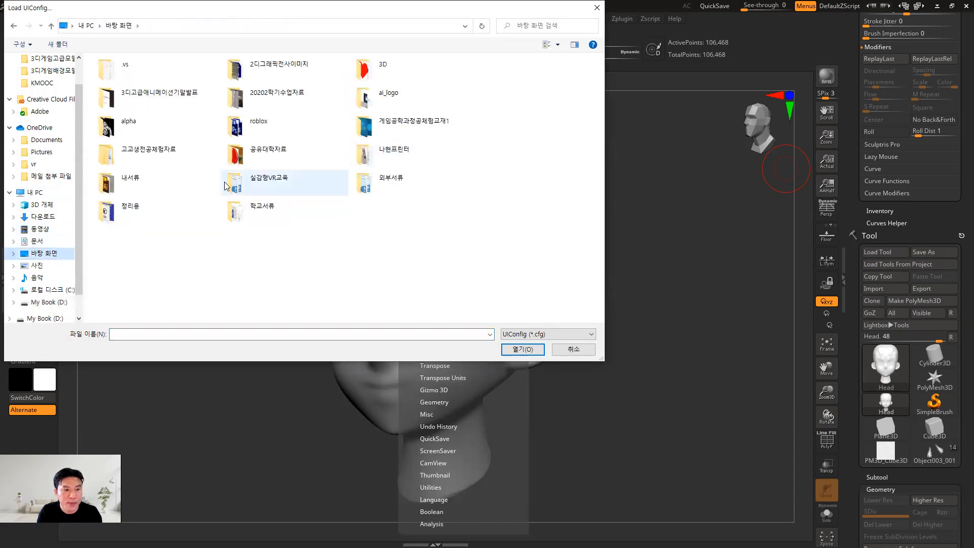
double_click(267, 96)
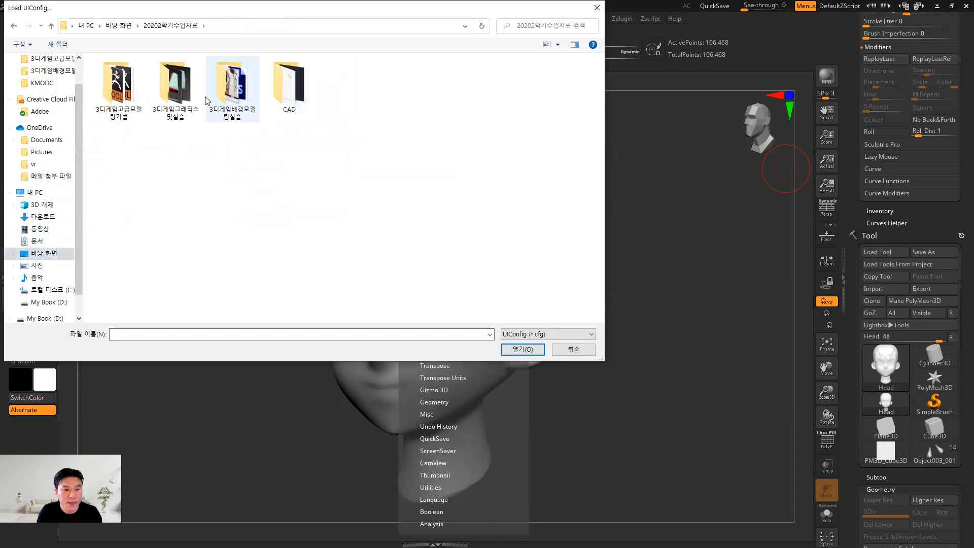
double_click(118, 89)
click(468, 165)
double_click(467, 165)
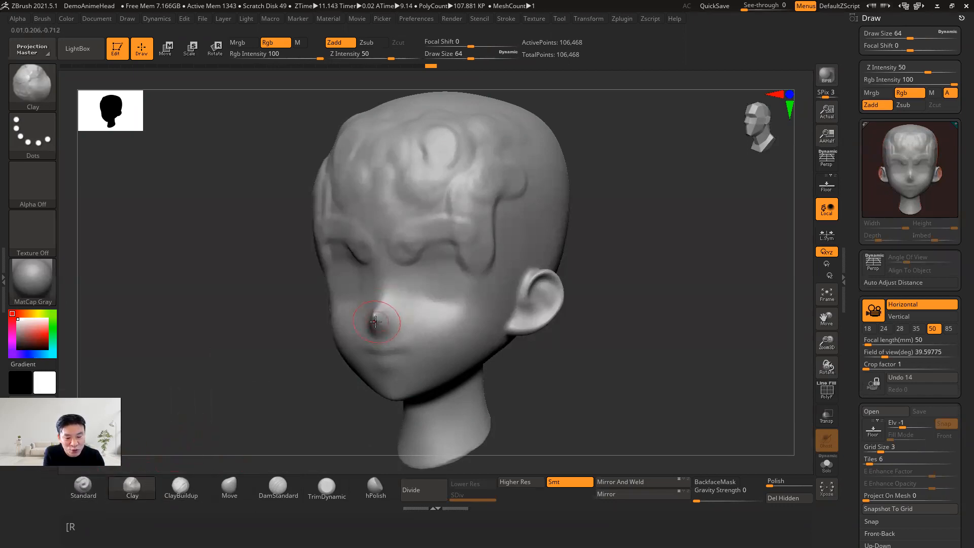
mouse_move(292, 489)
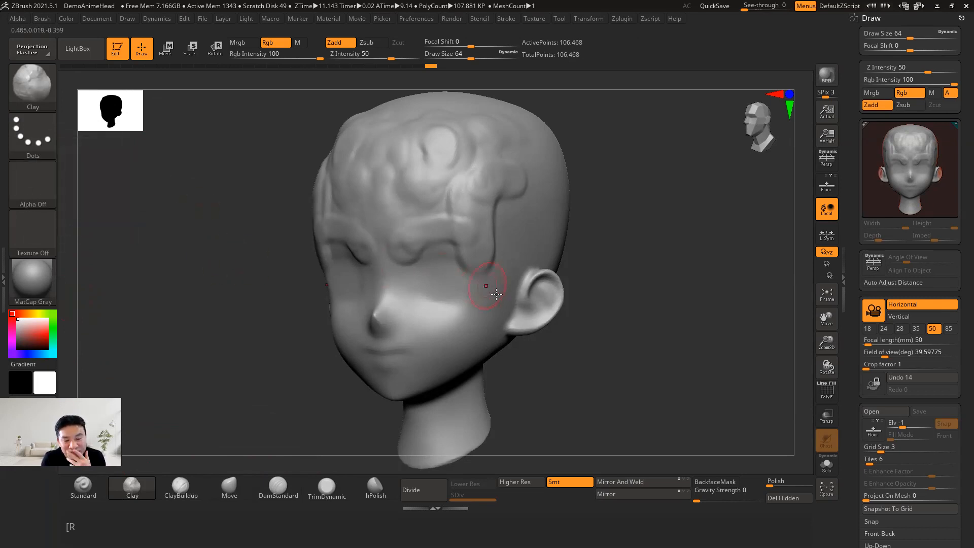
shift+drag(629, 265, 649, 274)
alt+drag(580, 269, 575, 298)
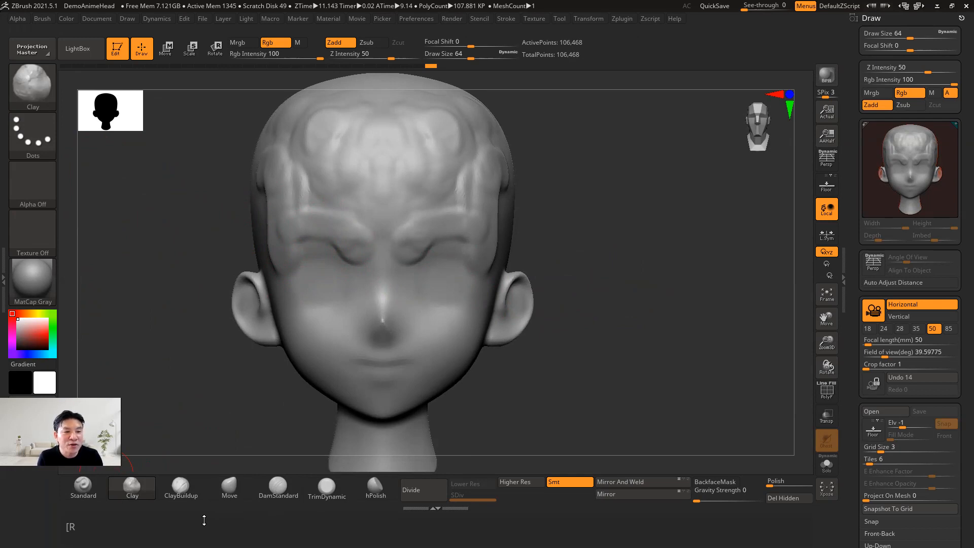
click(33, 90)
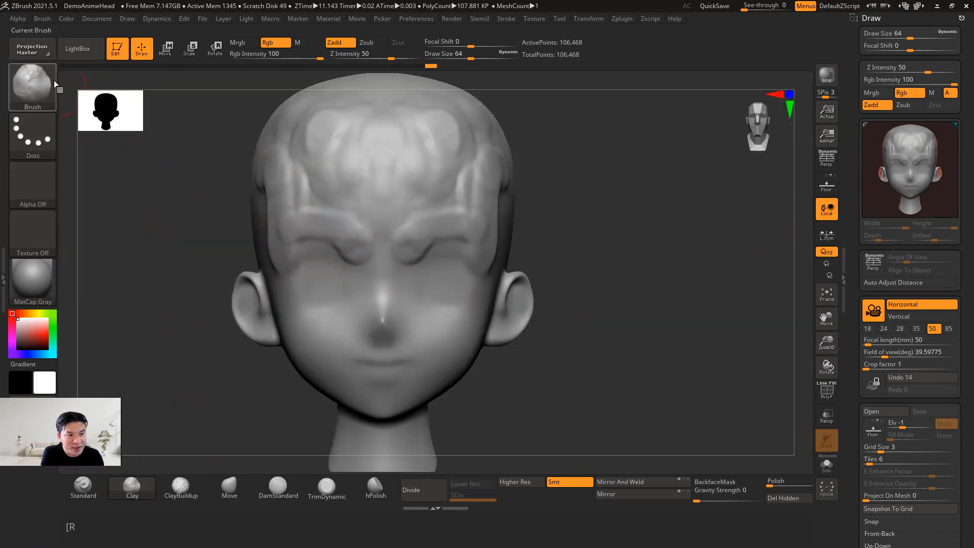
click(33, 85)
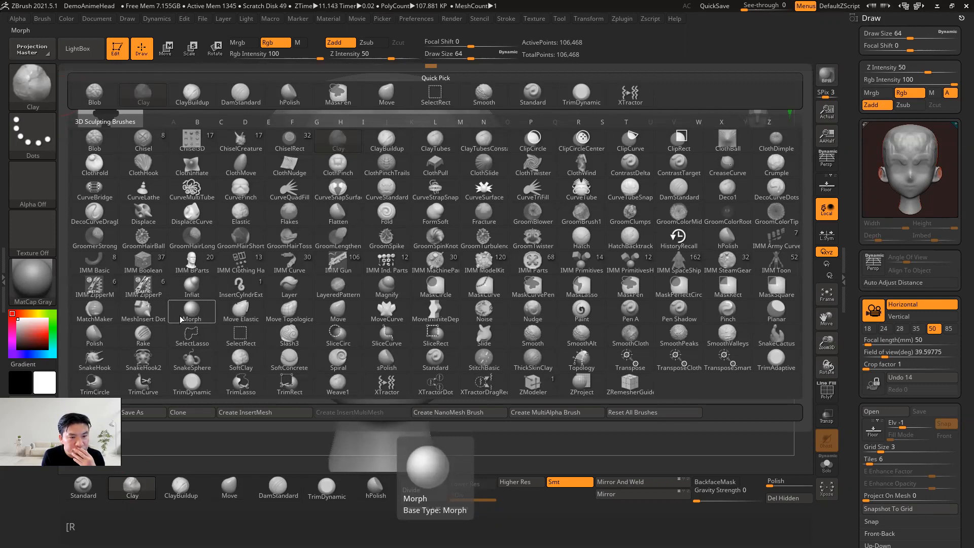
click(325, 488)
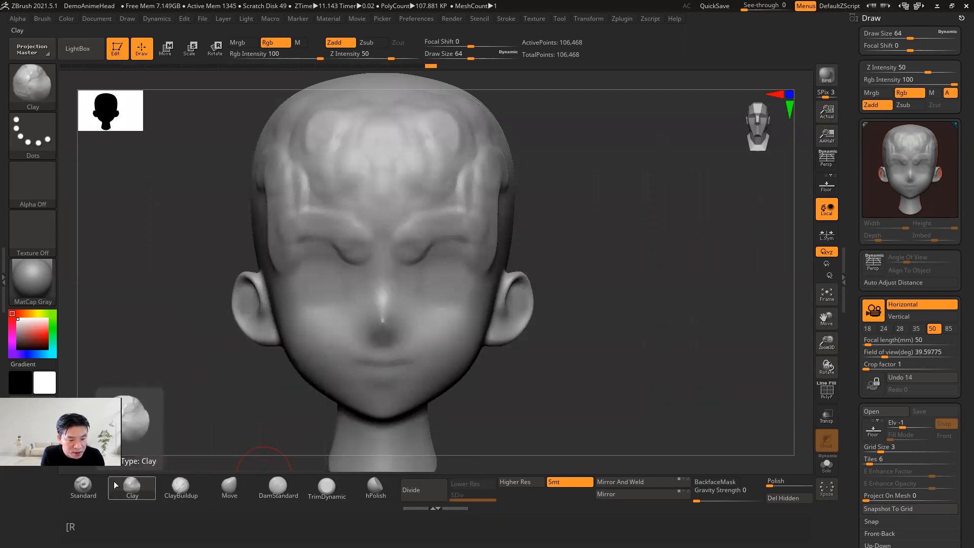
Step: Display the anime head's polyframe from the side and examine its Geometry subdivision settings
mouse_move(597, 287)
mouse_down()
mouse_move(624, 294)
mouse_move(583, 302)
mouse_move(557, 326)
mouse_move(591, 322)
mouse_move(602, 291)
mouse_move(604, 304)
mouse_move(578, 315)
mouse_move(530, 312)
mouse_move(625, 322)
mouse_move(630, 302)
mouse_move(539, 300)
mouse_move(523, 313)
mouse_up()
click(828, 394)
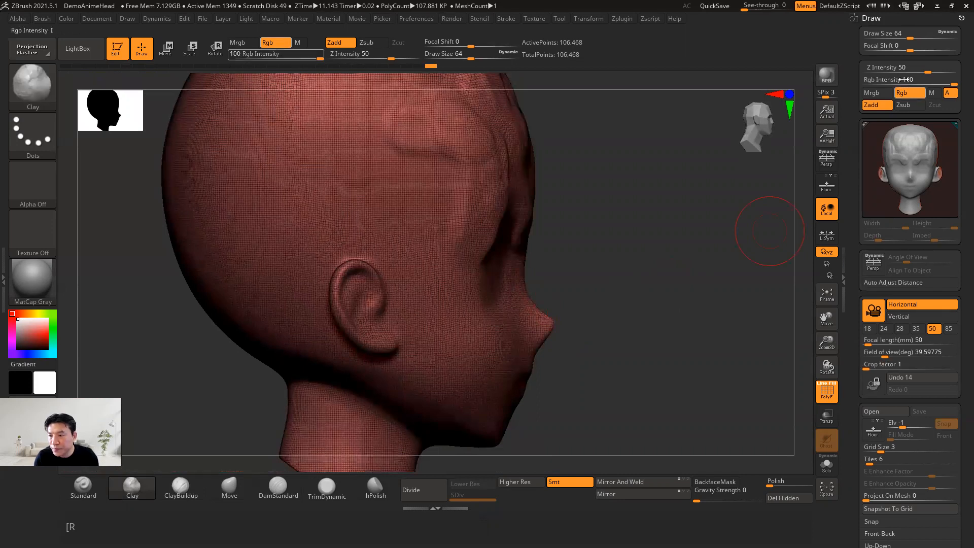
drag(856, 150, 856, 56)
drag(854, 252, 862, 150)
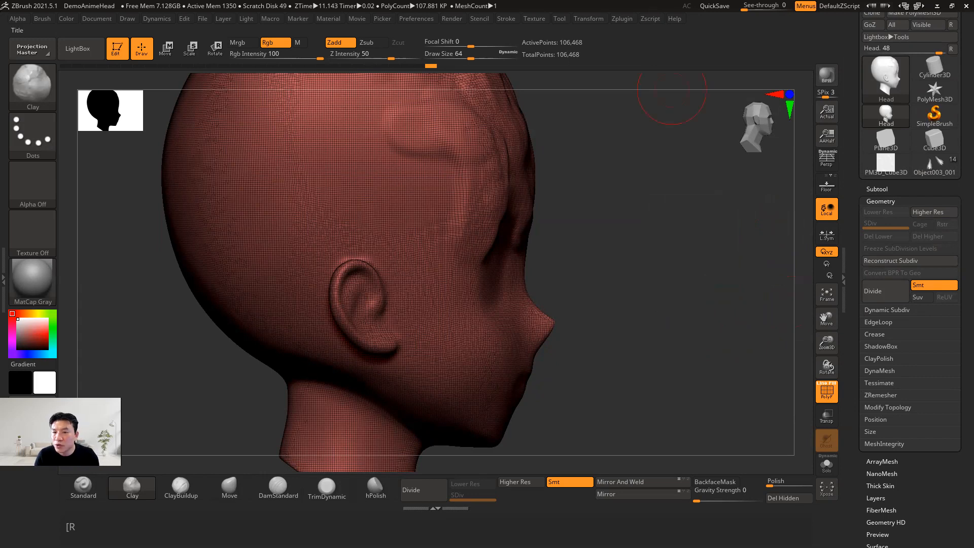
Step: Load the DemoHead.ZPR sample project in place of the anime head and turn off the polyframe display
click(77, 48)
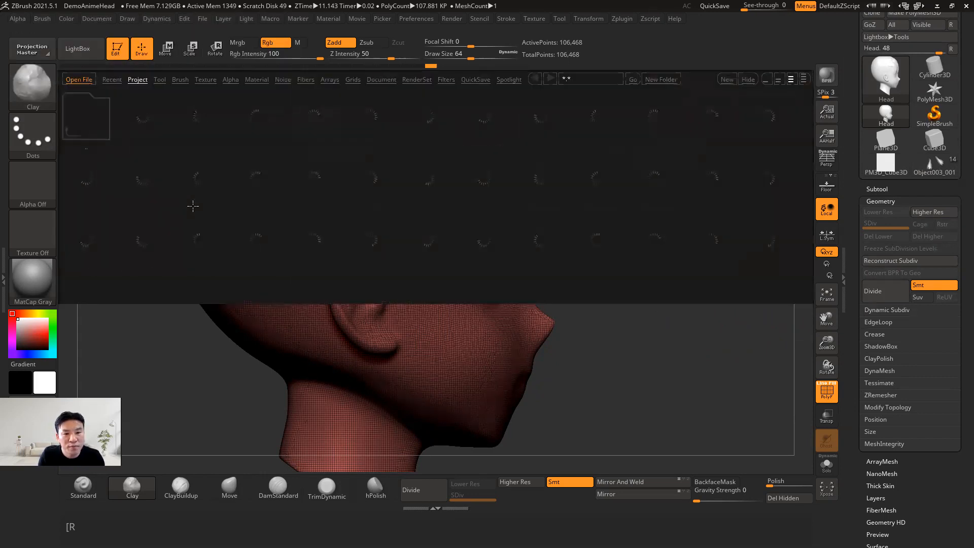
double_click(416, 182)
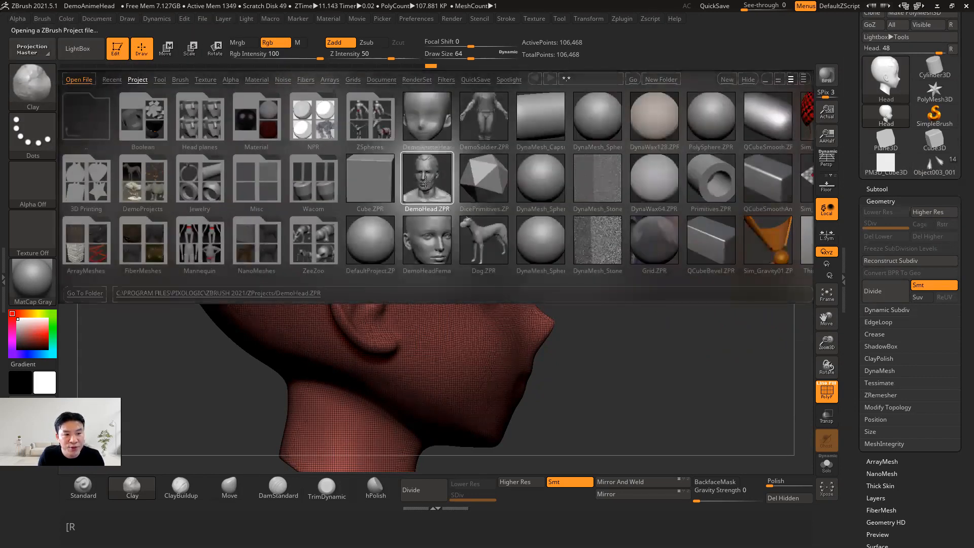
click(511, 310)
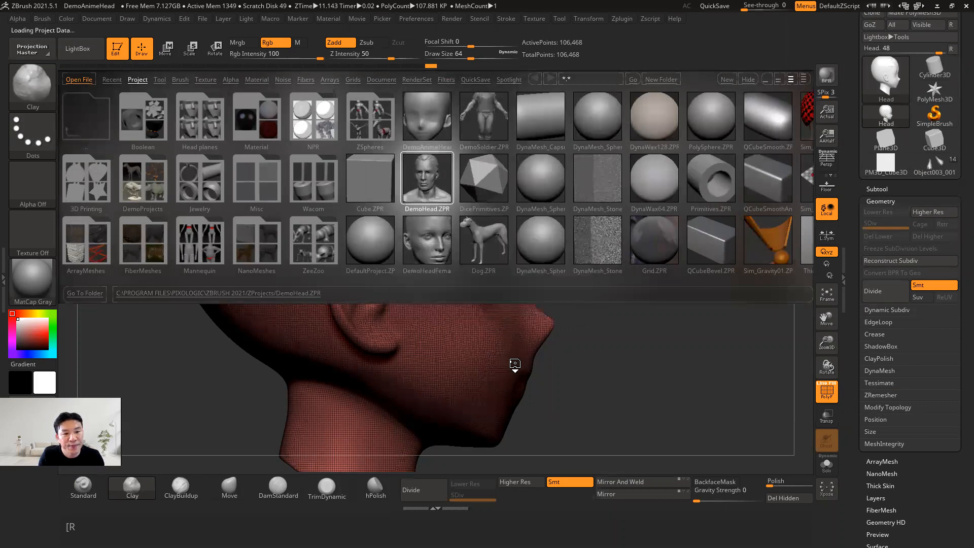
shift+drag(597, 300, 667, 288)
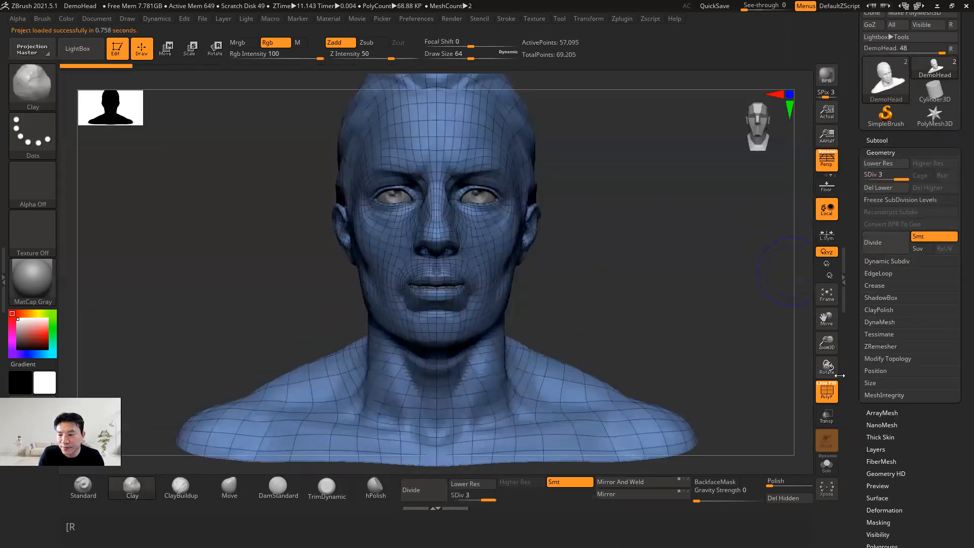
click(834, 397)
Step: Reduce the brush Draw Size to 12 and smooth the lip contours and the area beneath the lower lip
alt+drag(602, 262, 606, 297)
mouse_move(640, 333)
mouse_down()
mouse_move(612, 337)
mouse_move(632, 261)
mouse_move(643, 254)
mouse_move(669, 254)
mouse_move(645, 259)
mouse_move(684, 311)
mouse_up()
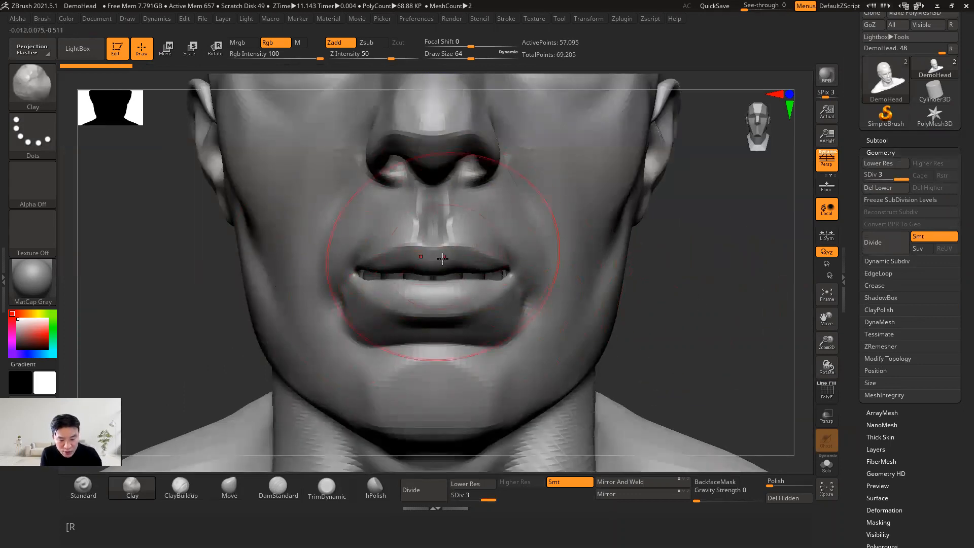
key([)
key([)
key([)
key([)
key([)
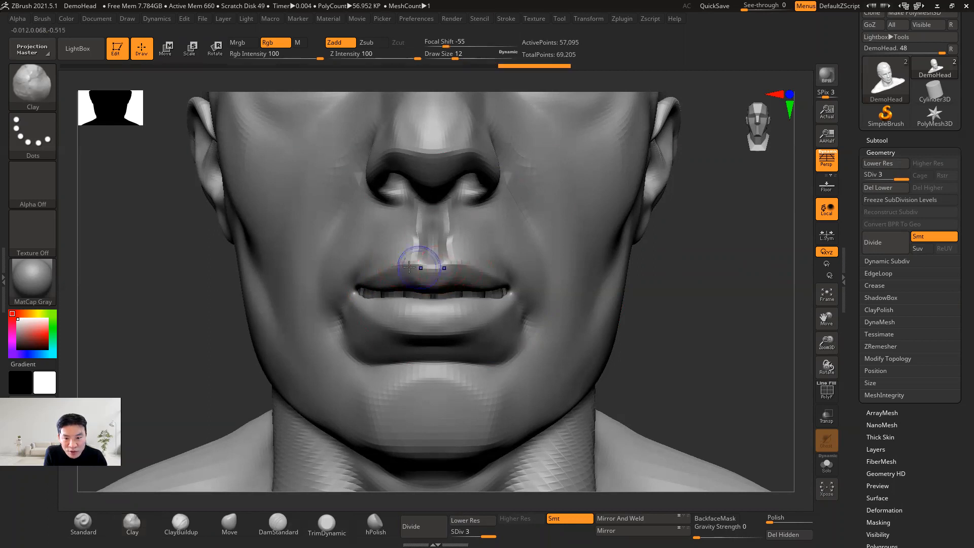
key(shift)
shift+drag(495, 270, 489, 273)
mouse_move(363, 277)
shift+mouse_down()
mouse_move(384, 267)
mouse_move(329, 286)
shift+mouse_up()
mouse_move(389, 315)
shift+mouse_down()
mouse_move(366, 312)
mouse_move(490, 333)
mouse_move(472, 332)
shift+mouse_up()
Step: Try to carve a crease beneath the lower lip with the DamStandard brush
drag(728, 320, 686, 317)
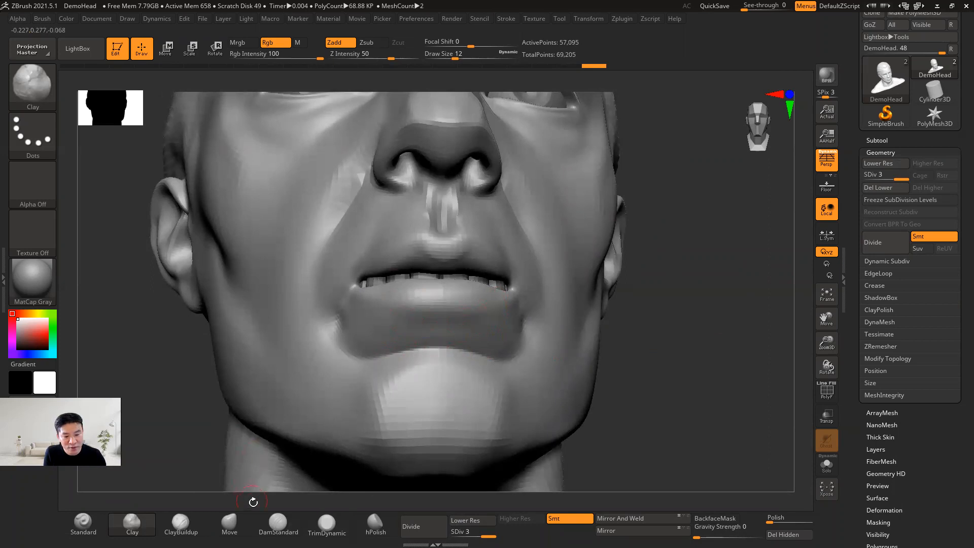
click(278, 522)
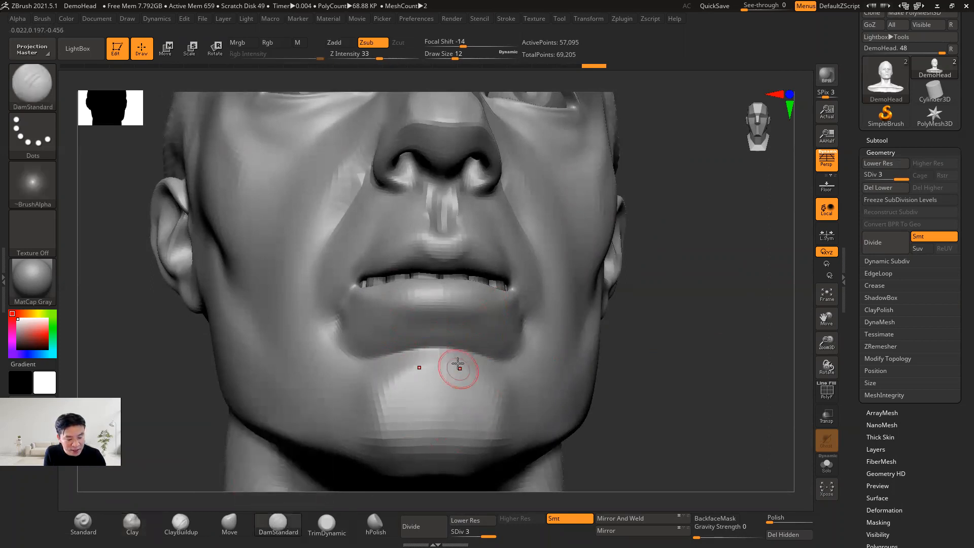
drag(434, 312, 494, 314)
mouse_move(723, 320)
mouse_down()
mouse_move(676, 284)
mouse_move(652, 332)
mouse_move(704, 347)
mouse_up()
key(ctrl+z)
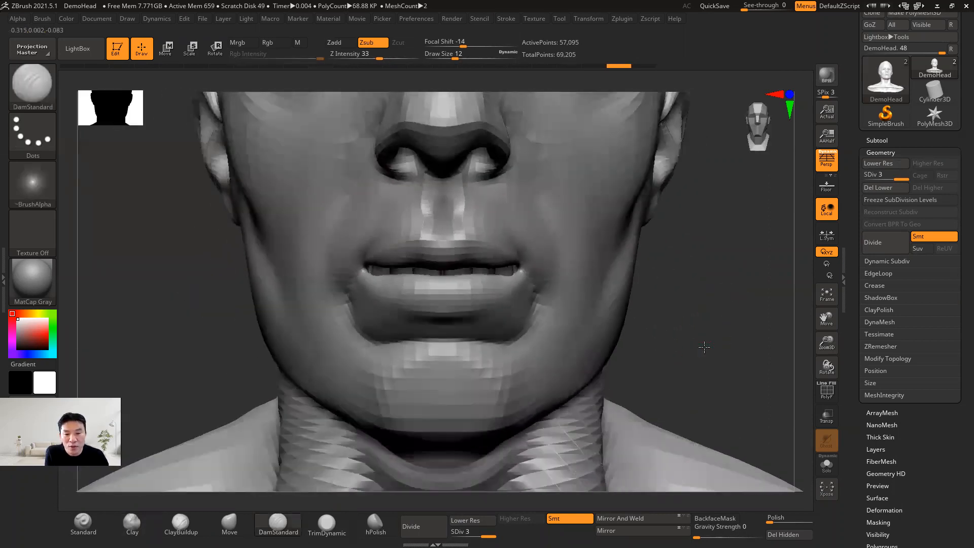
Step: Smooth the area beneath the lower lip and switch to the Pinch brush
shift+drag(440, 311, 513, 310)
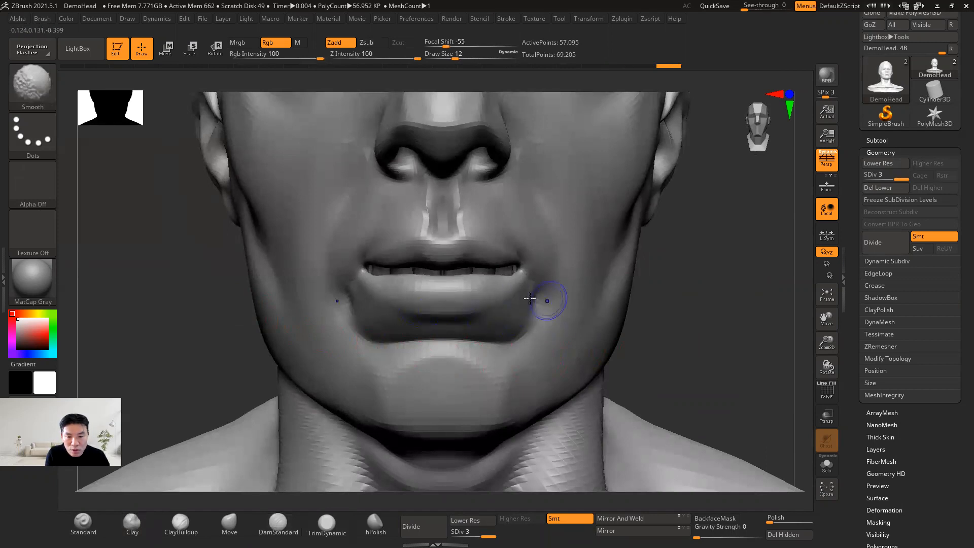
click(35, 89)
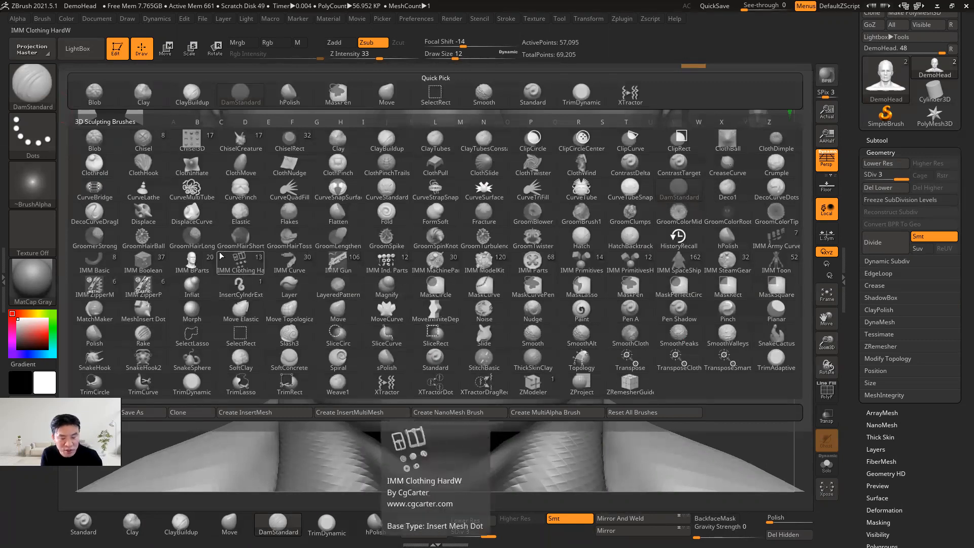
key(p)
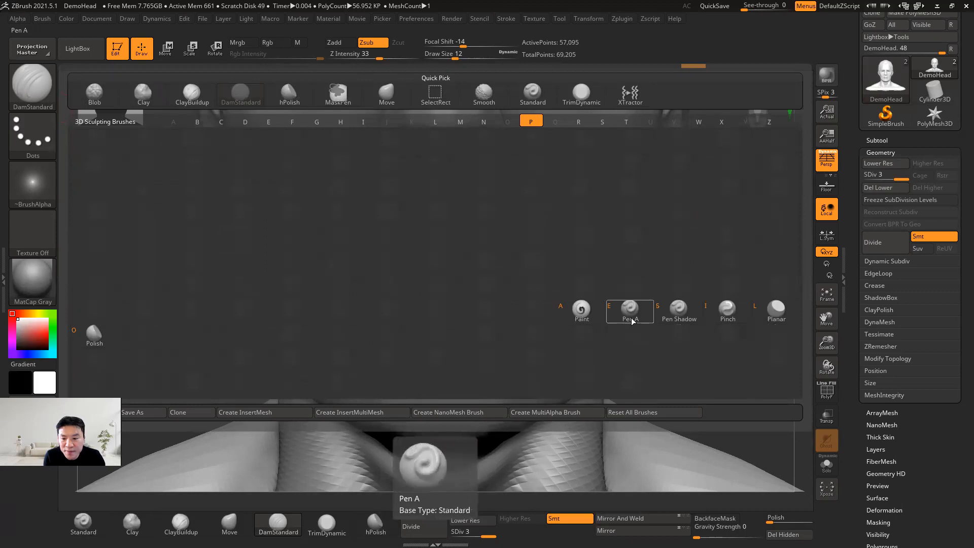
click(726, 312)
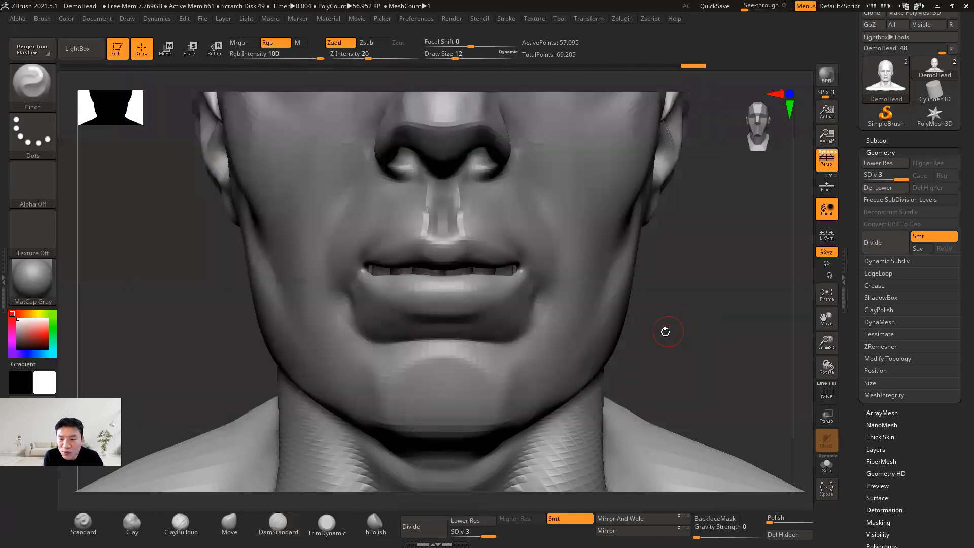
Step: Display the polyframe around the mouth and pinch the mesh along the lower lip's bottom edge
drag(702, 315, 517, 287)
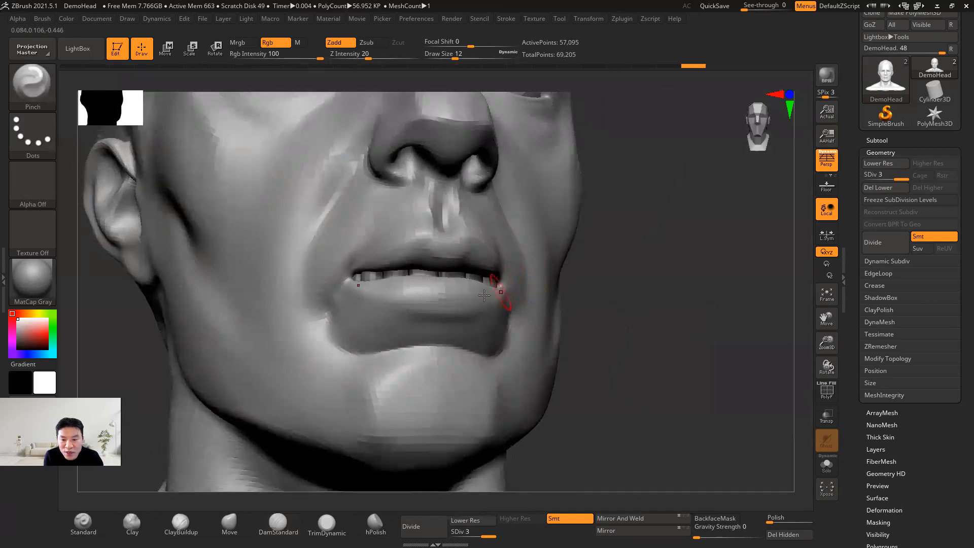
click(826, 390)
alt+drag(662, 348, 642, 388)
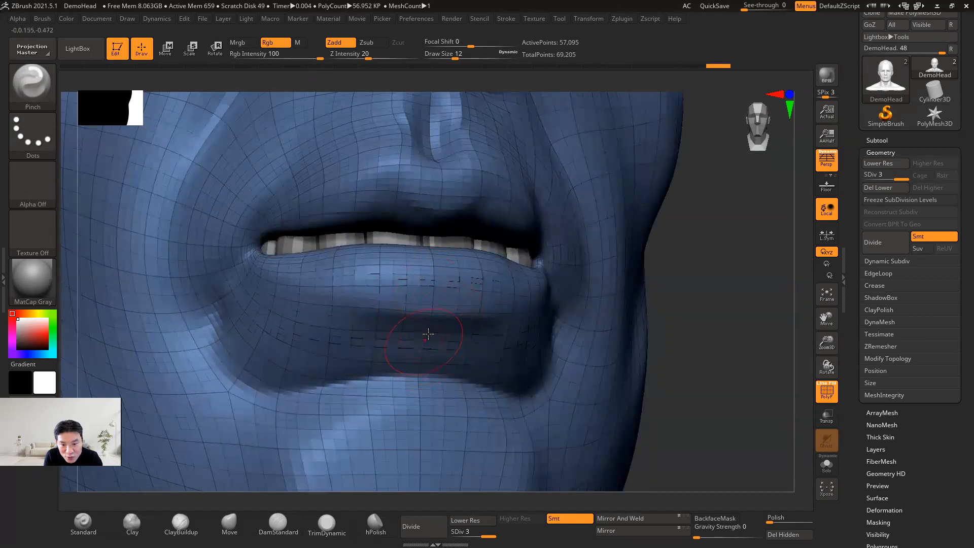
mouse_move(478, 315)
mouse_down()
mouse_move(496, 313)
mouse_move(414, 313)
mouse_up()
Step: Hide the polyframe and sharpen the lower lip's bottom edge further with the Pinch brush, checking it from several angles
click(826, 389)
drag(745, 344, 677, 292)
drag(475, 317, 534, 323)
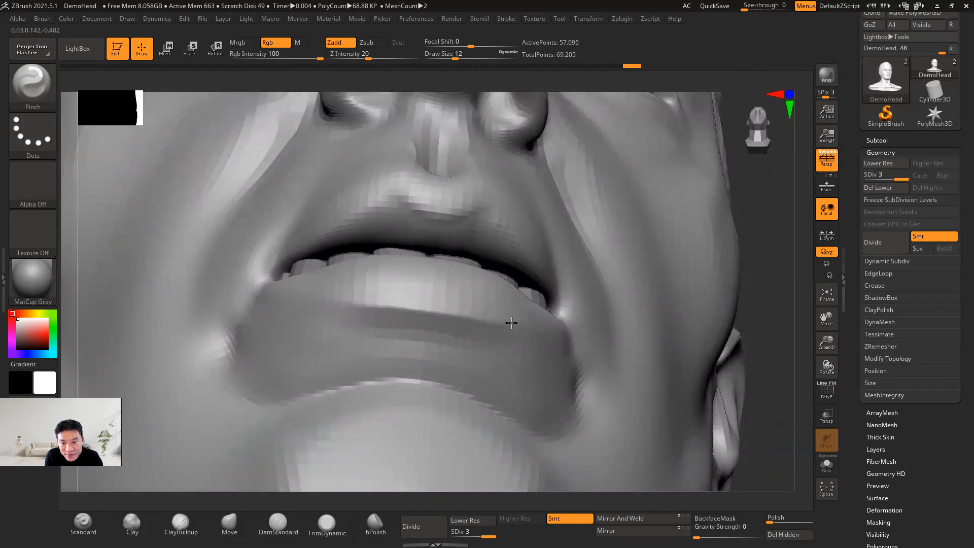
drag(778, 311, 379, 336)
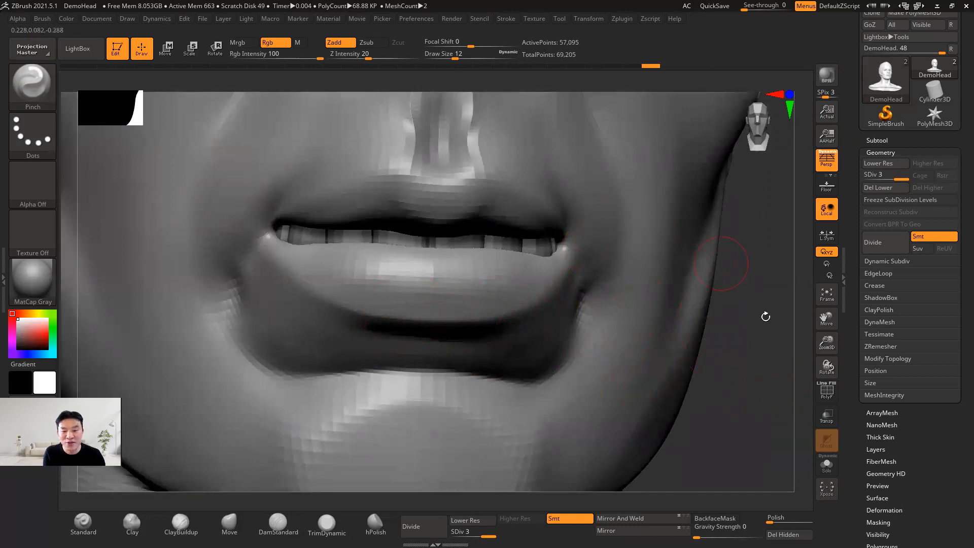
drag(751, 351, 623, 316)
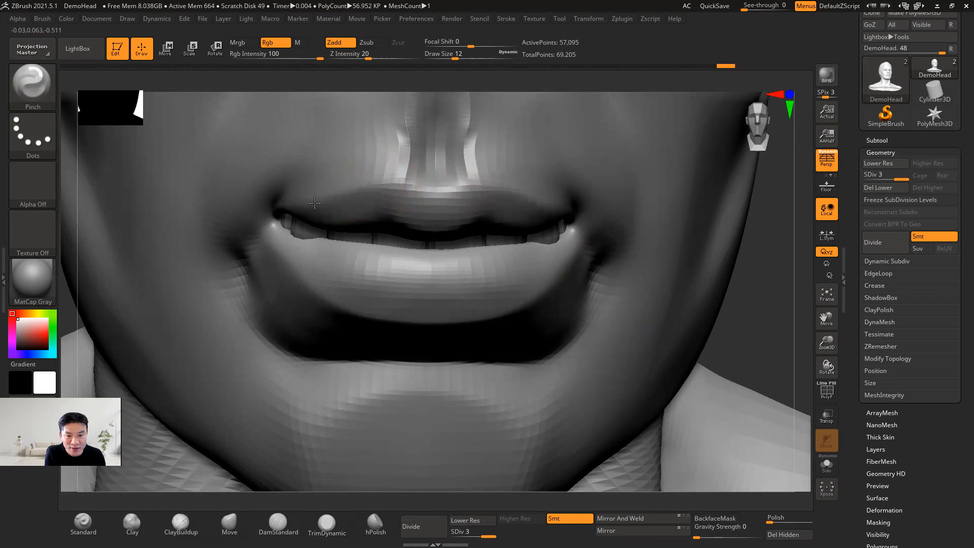
right_drag(766, 329, 716, 303)
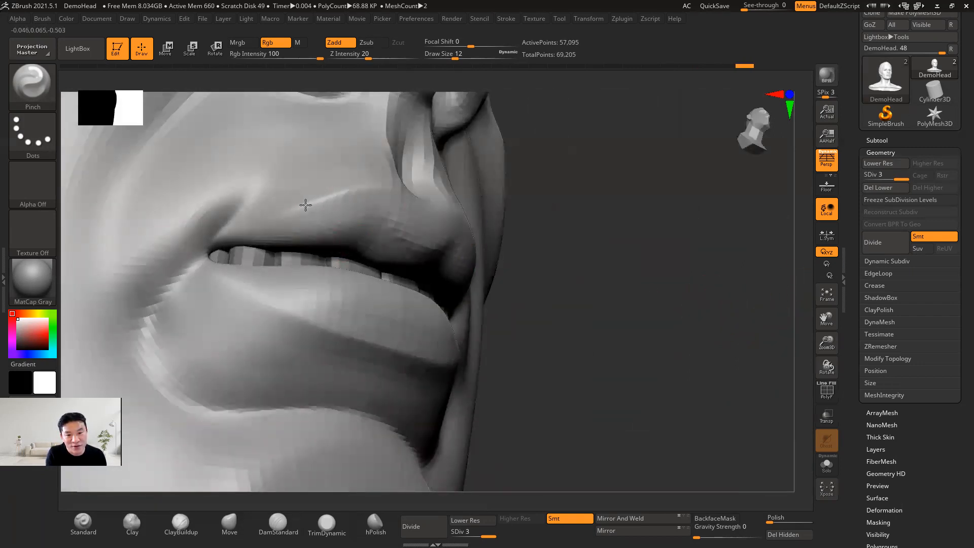
drag(564, 256, 515, 233)
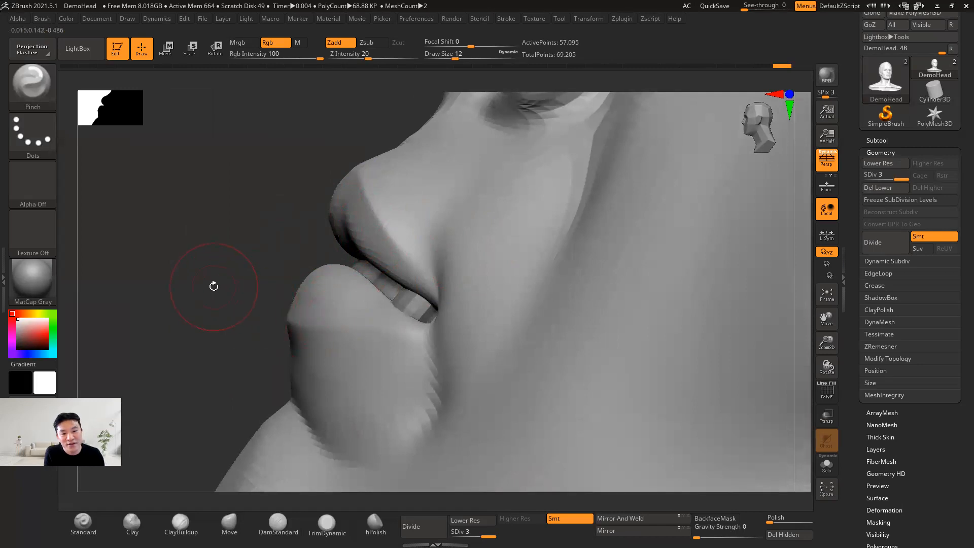
Step: Inspect the pinched lower lip and the whole lower face from the front, side and three-quarter angles
mouse_move(211, 246)
mouse_down()
mouse_move(213, 265)
mouse_move(272, 312)
mouse_up()
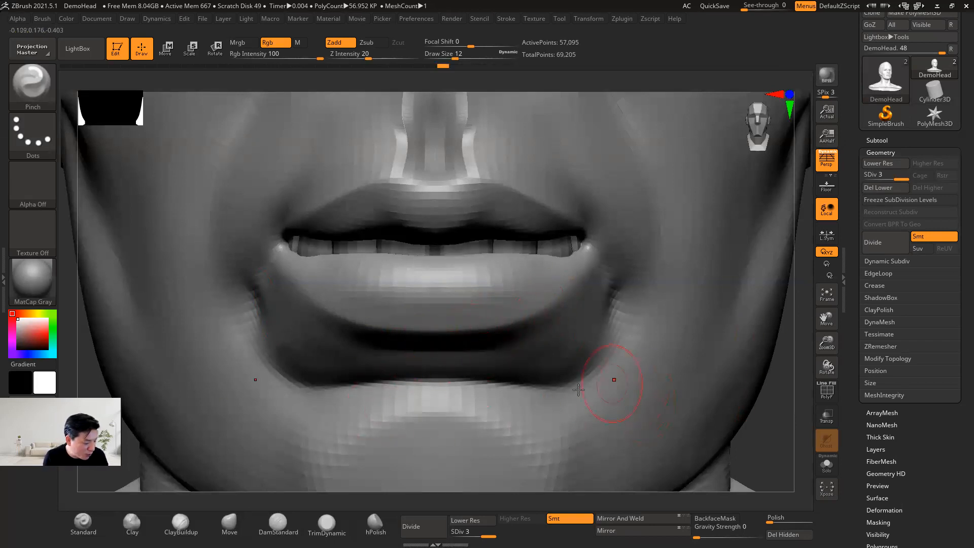
alt+drag(780, 427, 171, 256)
mouse_move(35, 91)
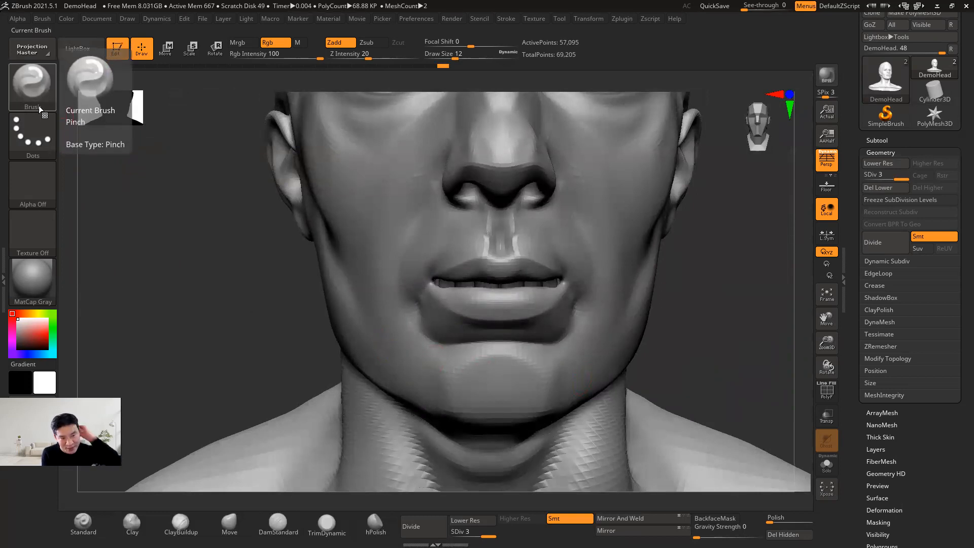
mouse_move(43, 139)
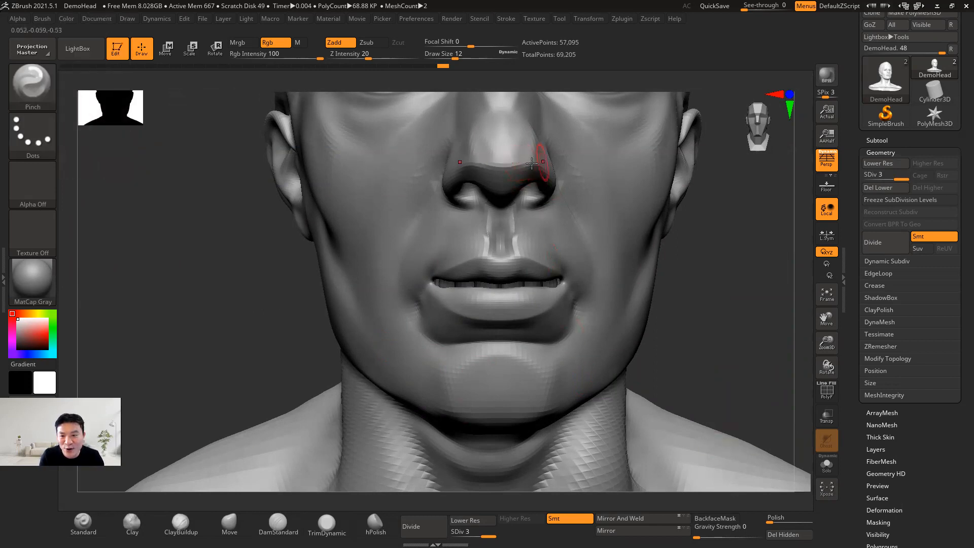
drag(726, 281, 383, 315)
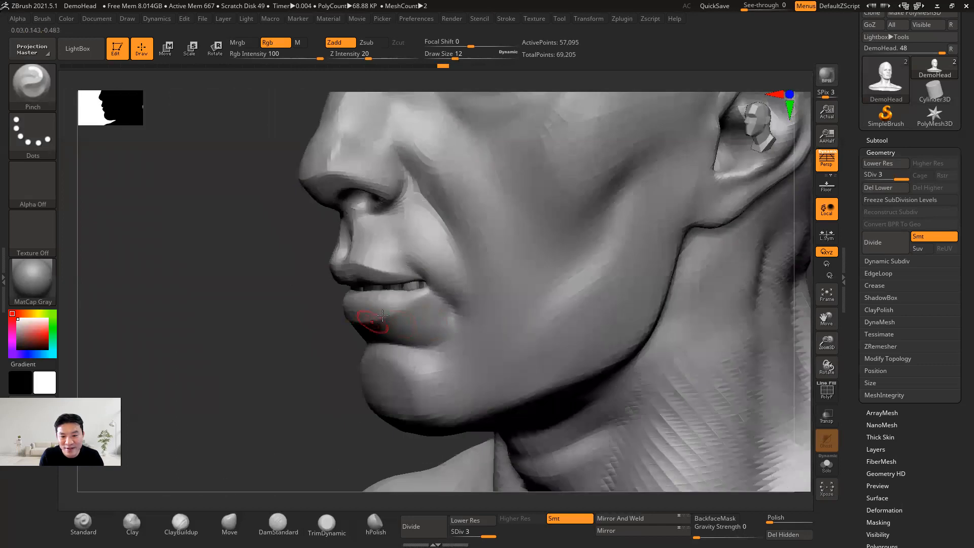
drag(223, 315, 416, 299)
mouse_move(738, 344)
mouse_down()
mouse_move(746, 321)
mouse_move(726, 342)
mouse_up()
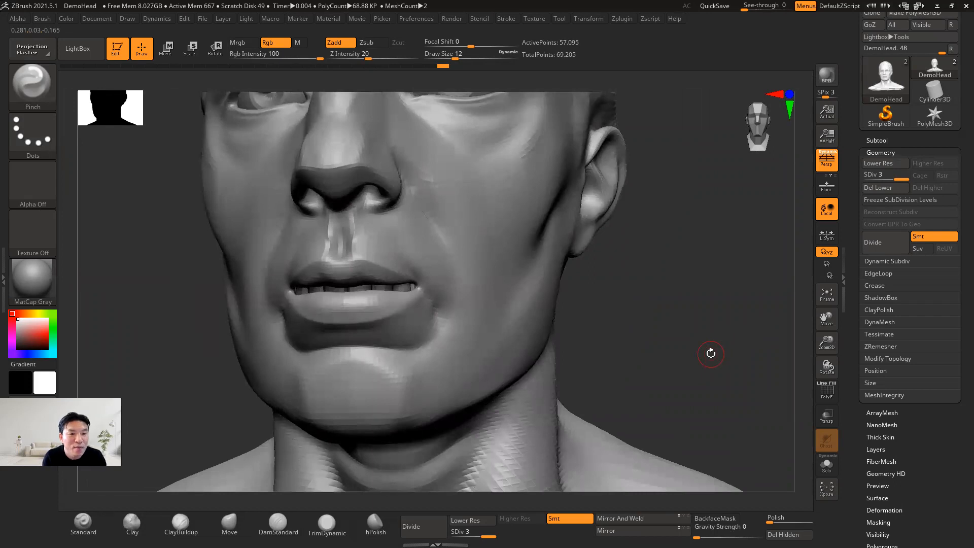
Step: Switch to the Nudge brush and enlarge its draw size to 40 for work on the cheek
click(37, 94)
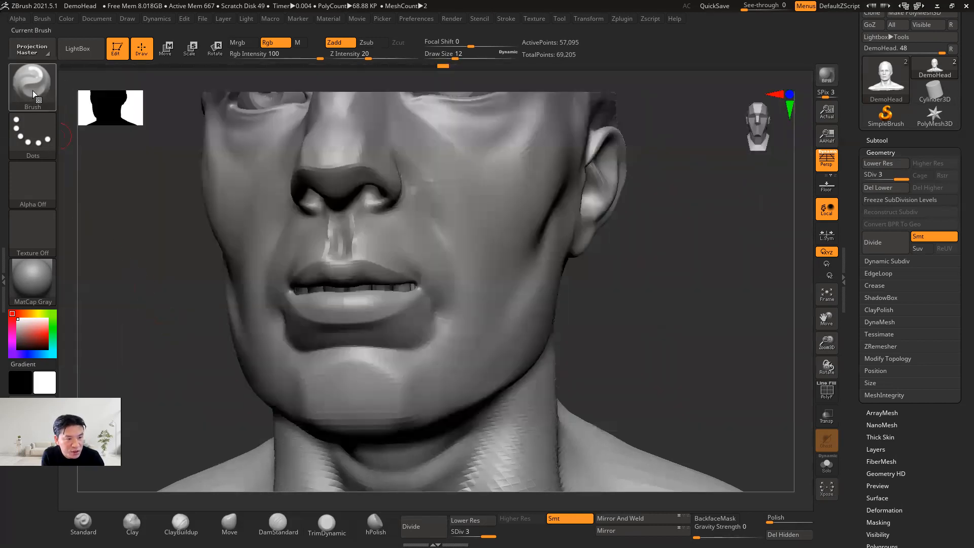
click(32, 90)
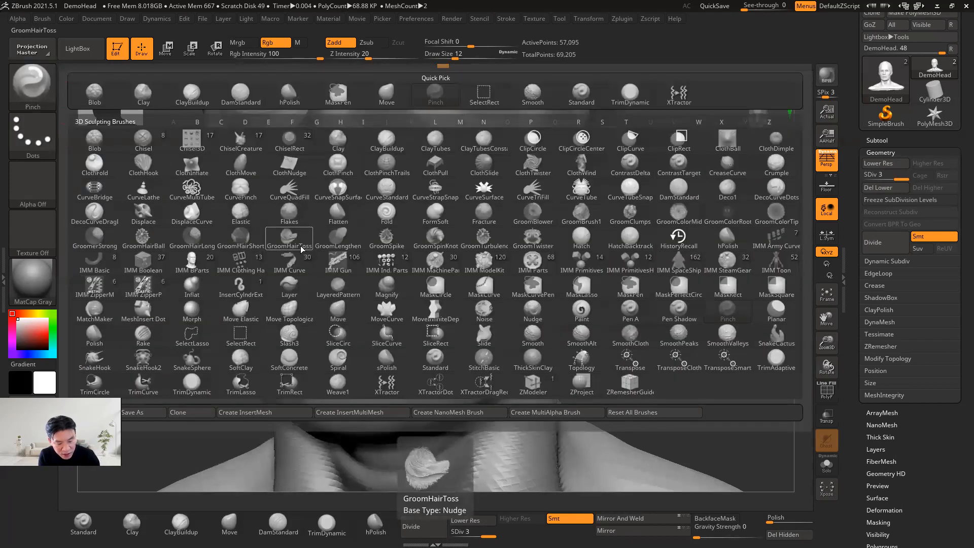
key(n)
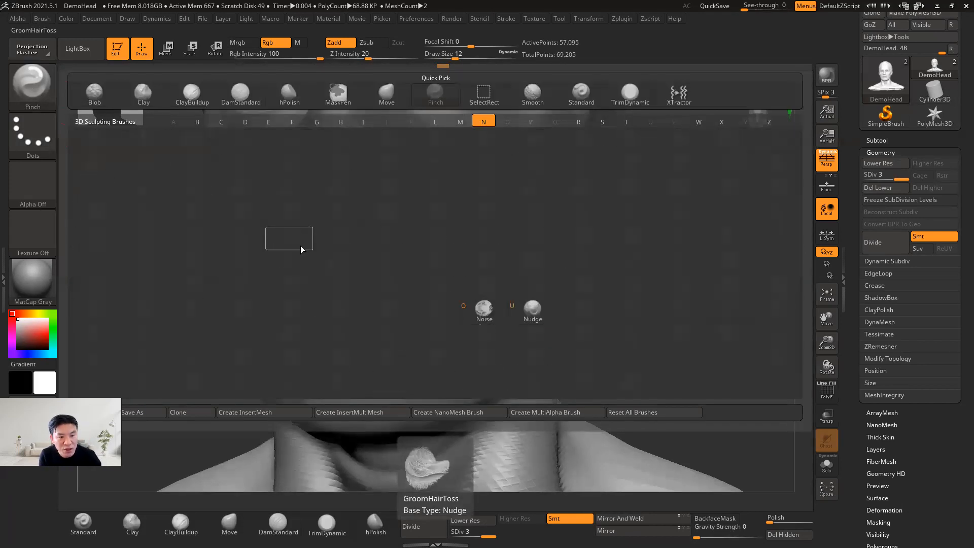
click(533, 310)
mouse_move(643, 308)
mouse_down()
mouse_move(730, 292)
mouse_move(674, 297)
mouse_move(695, 287)
mouse_move(609, 263)
mouse_up()
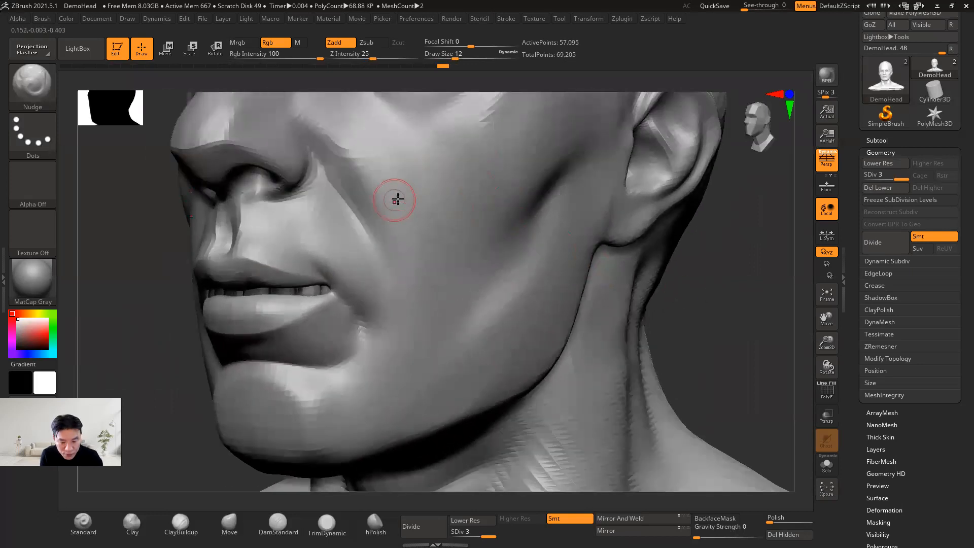
key(bracketright)
key(bracketright)
key(bracketright)
key(bracketright)
key(bracketleft)
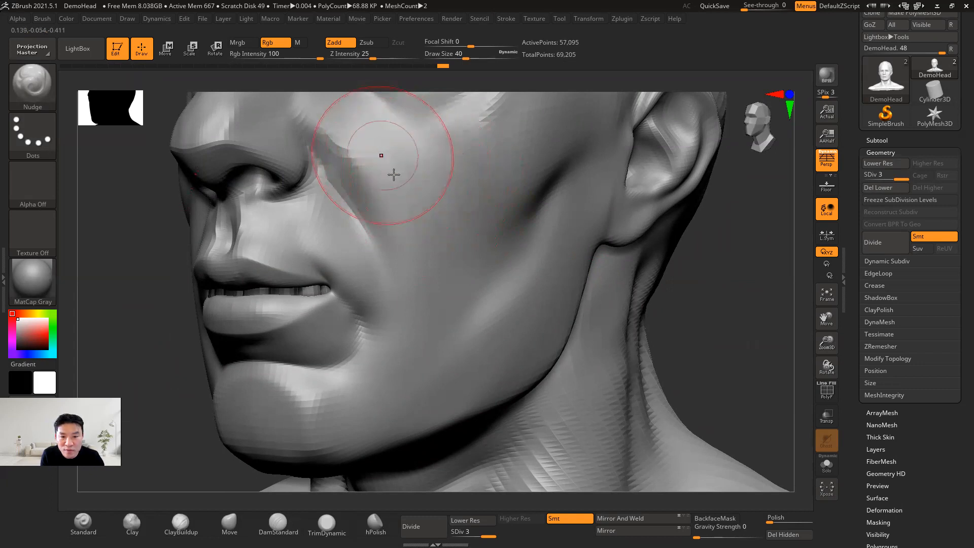
Step: Nudge the cheek surface beside the nose and mouth, undoing the last stroke
mouse_move(378, 215)
mouse_down()
mouse_move(412, 175)
mouse_move(481, 153)
mouse_move(439, 171)
mouse_up()
drag(409, 312, 477, 292)
key(ctrl+z)
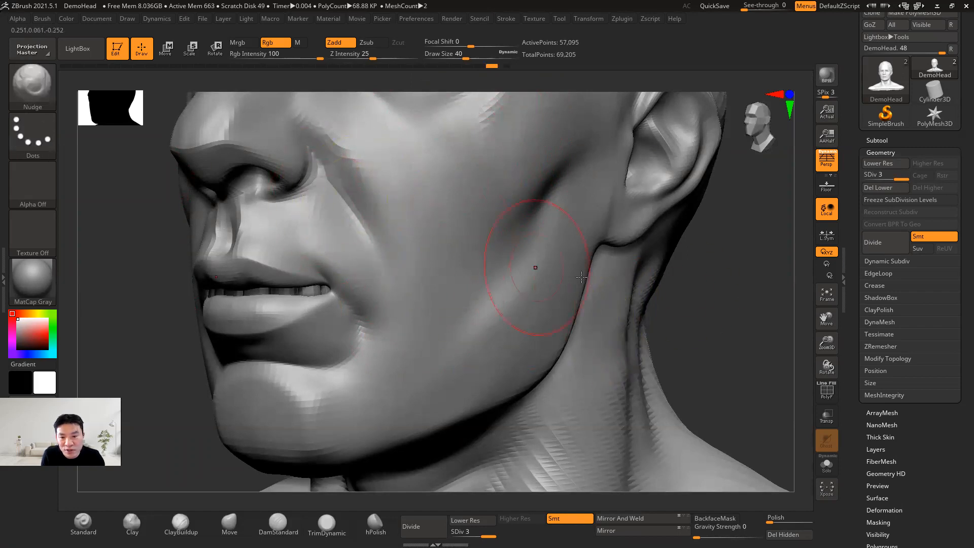
Step: Display the polyframe and nudge the mesh along the cheek, smile fold, upper lip and side of the nose
click(829, 394)
alt+drag(712, 325, 646, 386)
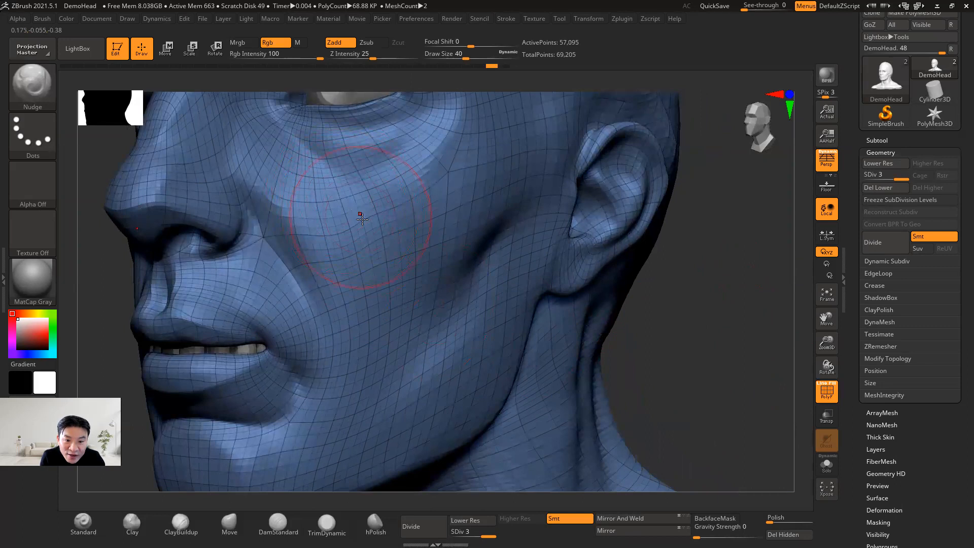
mouse_move(367, 230)
mouse_down()
mouse_move(368, 190)
mouse_move(422, 201)
mouse_move(398, 170)
mouse_up()
mouse_move(289, 207)
mouse_down()
mouse_move(424, 205)
mouse_move(427, 248)
mouse_move(302, 207)
mouse_move(319, 239)
mouse_move(296, 223)
mouse_move(320, 265)
mouse_up()
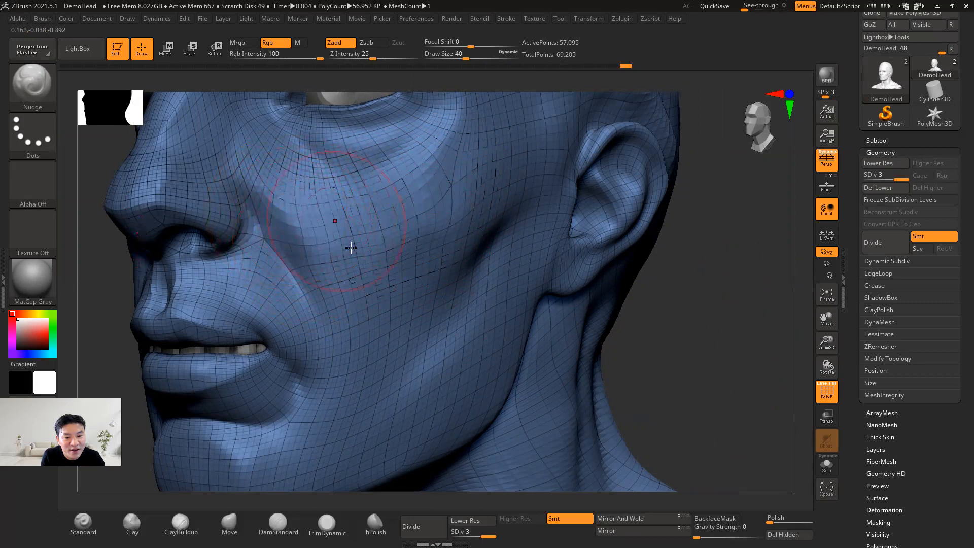
drag(332, 212, 327, 289)
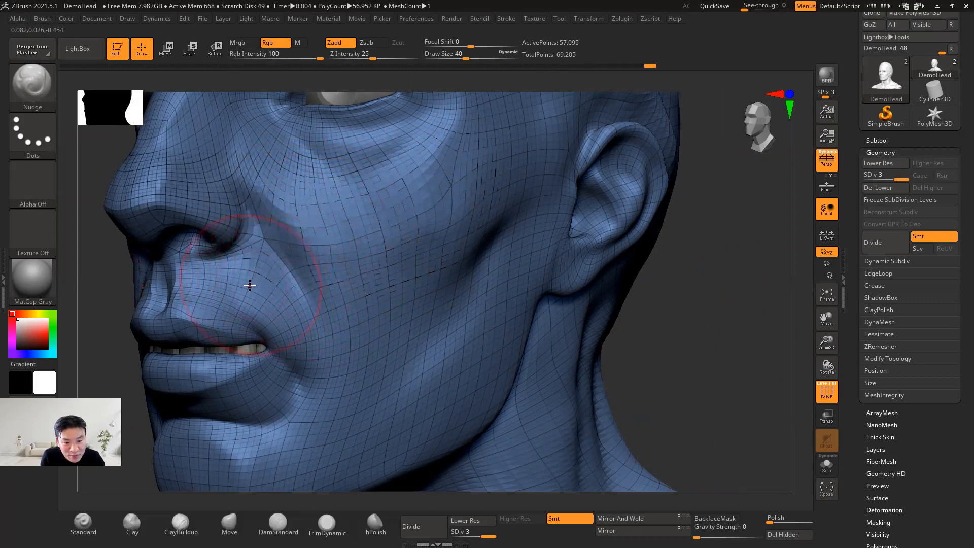
drag(264, 267, 270, 278)
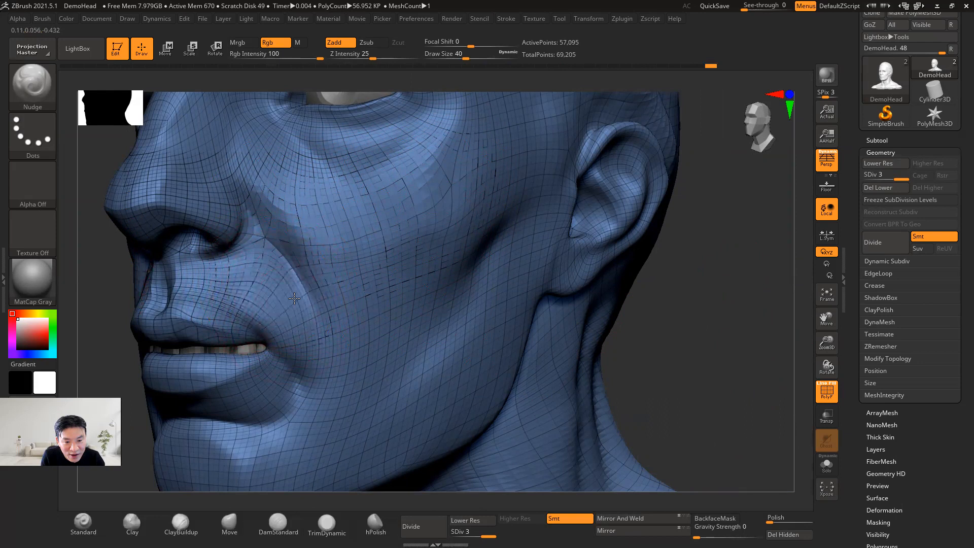
drag(217, 300, 204, 276)
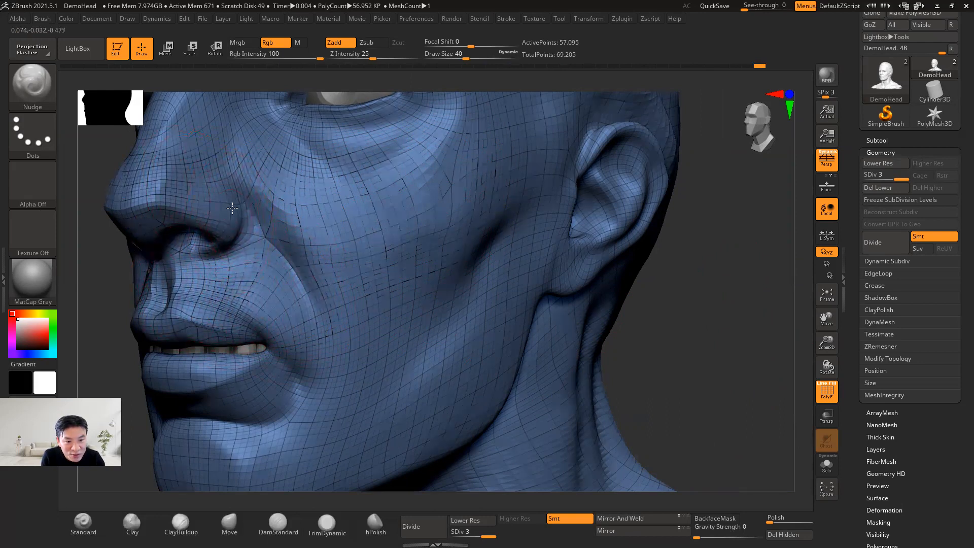
mouse_move(204, 198)
mouse_down()
mouse_move(221, 209)
mouse_move(222, 197)
mouse_up()
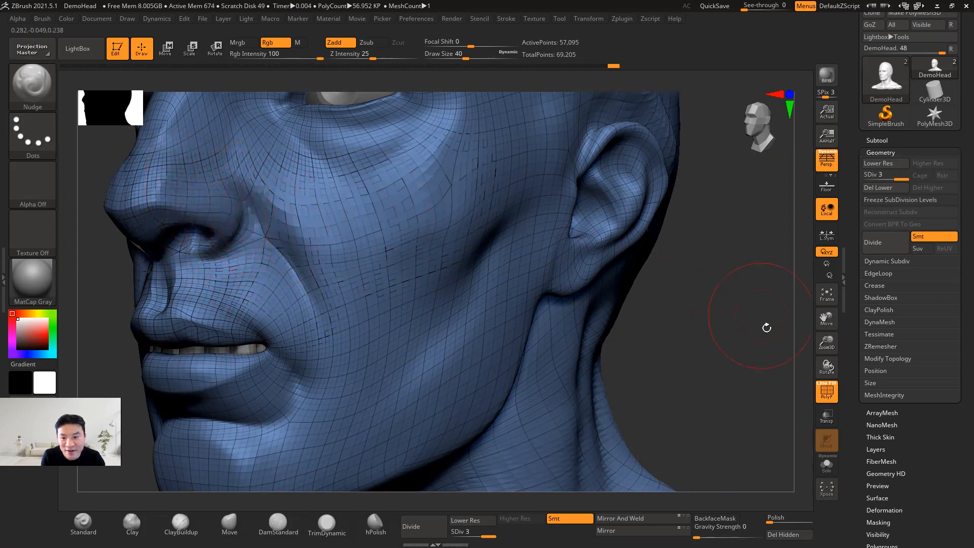
Step: Nudge the mesh flow under the eye, around its outer corner and up toward the temple
alt+drag(733, 343, 690, 404)
drag(385, 223, 384, 215)
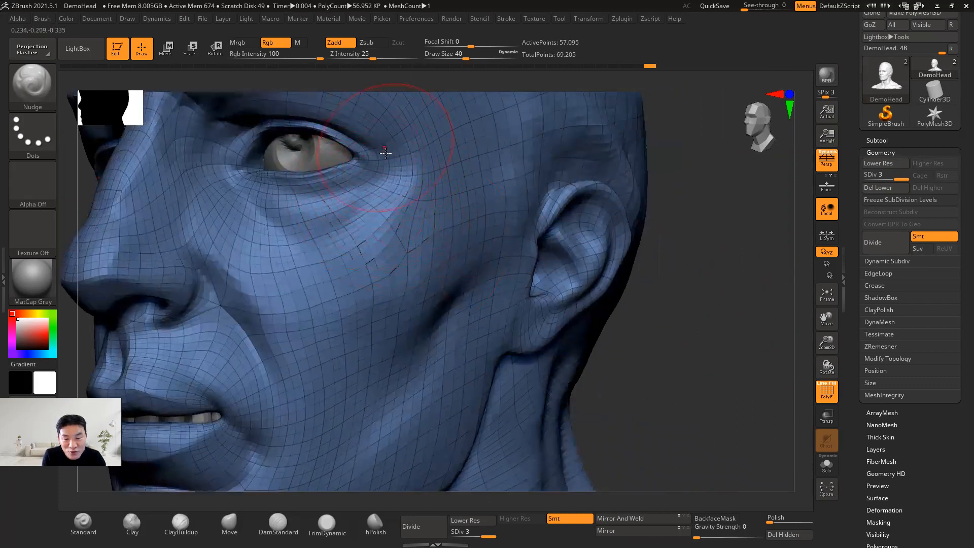
mouse_move(353, 198)
mouse_down()
mouse_move(371, 188)
mouse_move(399, 197)
mouse_move(405, 175)
mouse_move(403, 185)
mouse_move(369, 125)
mouse_up()
drag(397, 183, 399, 172)
drag(286, 210, 243, 193)
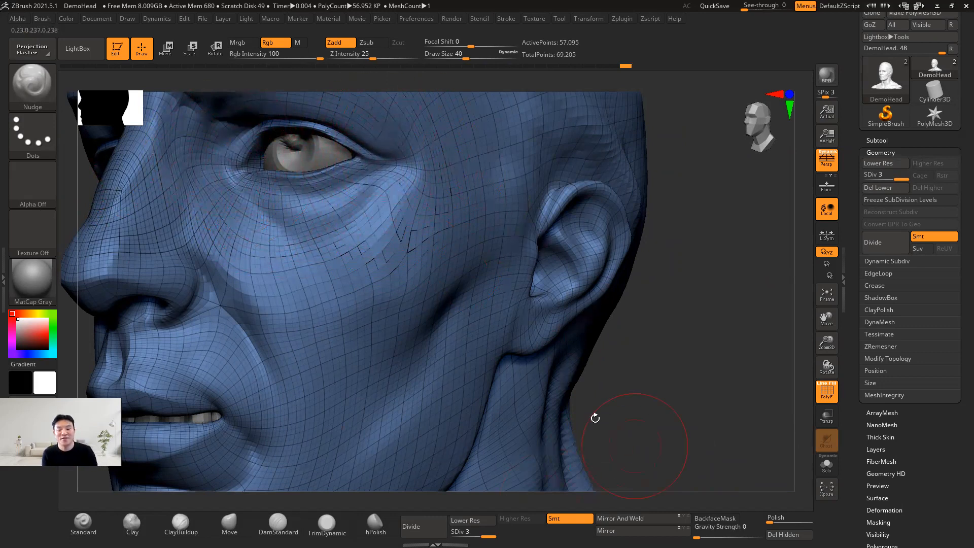
drag(688, 378, 400, 164)
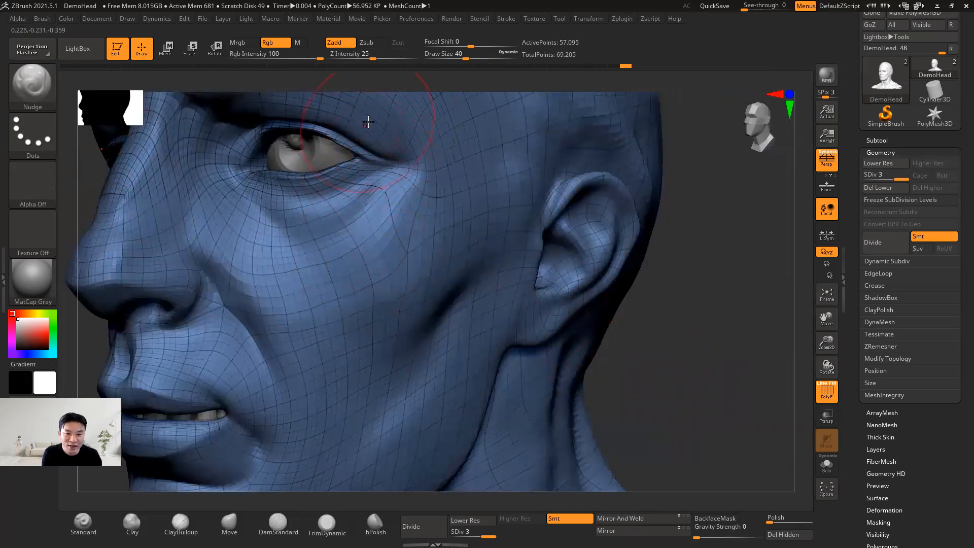
drag(415, 199, 397, 168)
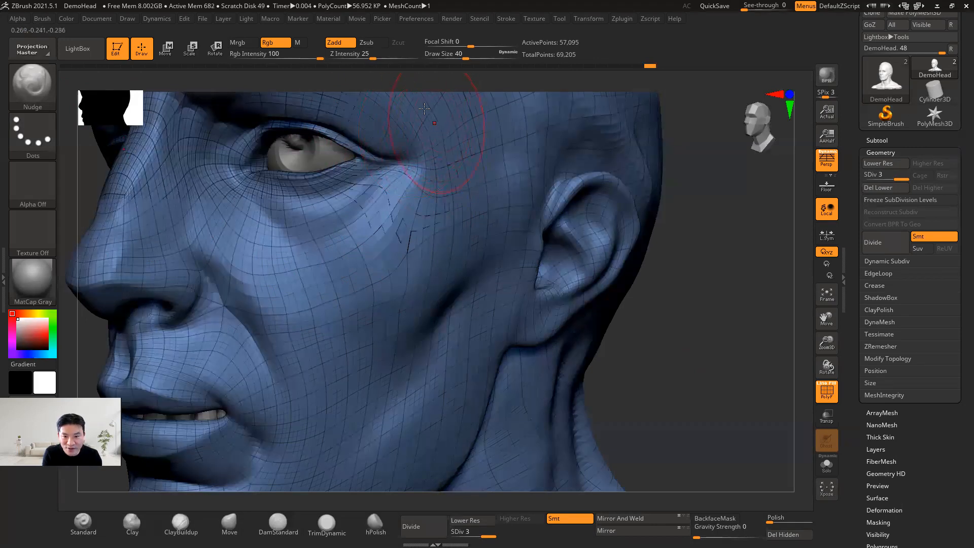
drag(449, 193, 438, 118)
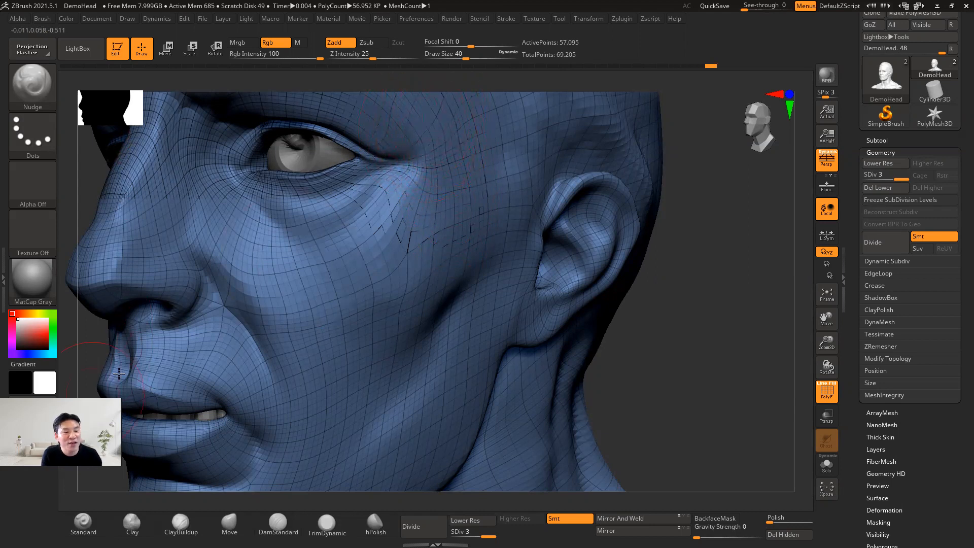
Step: Switch back to the Pinch brush and pinch the cheek mesh below the eye, checking it from several angles
click(32, 79)
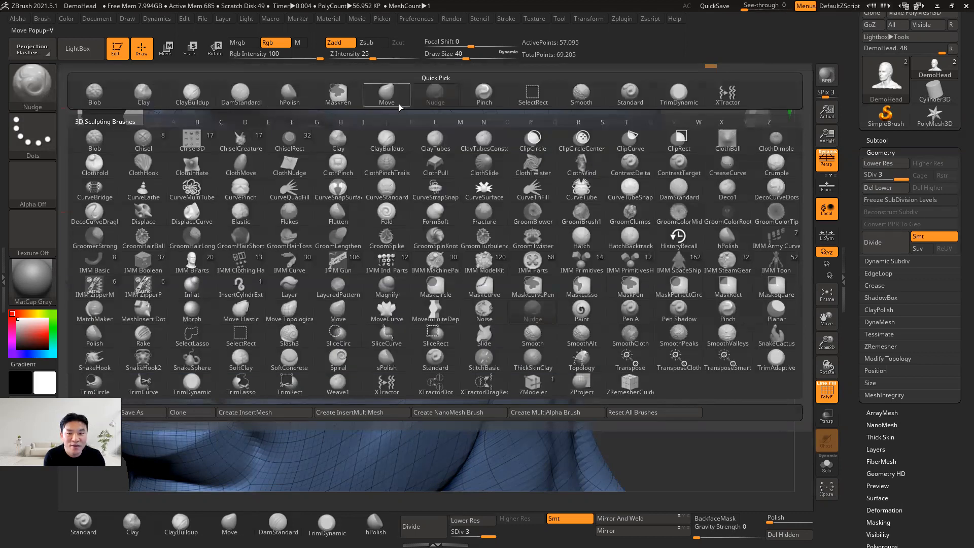
click(484, 95)
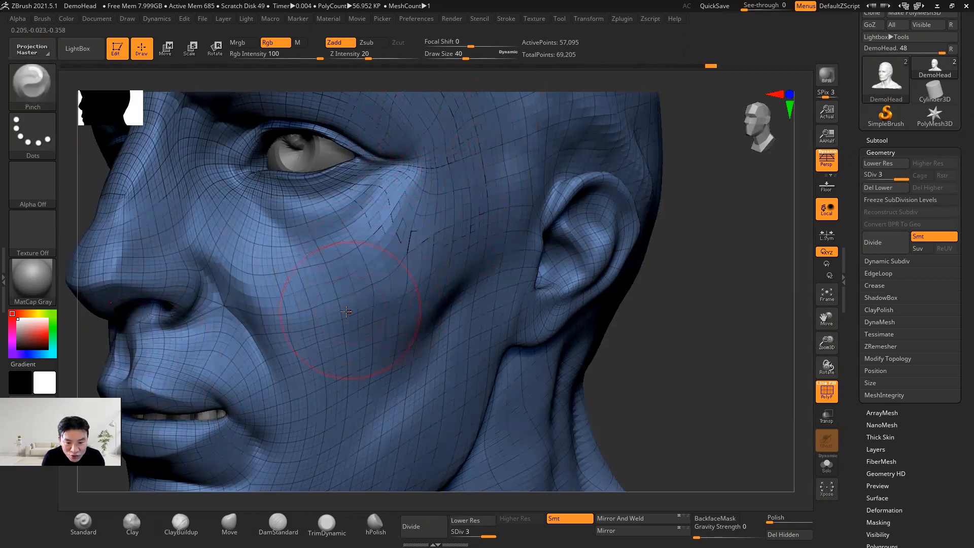
drag(371, 296, 355, 293)
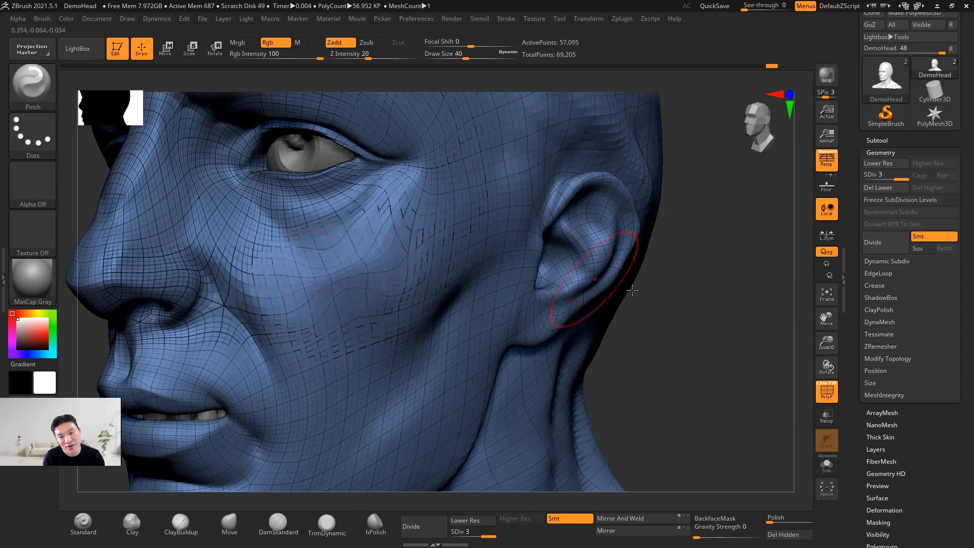
drag(663, 339, 699, 319)
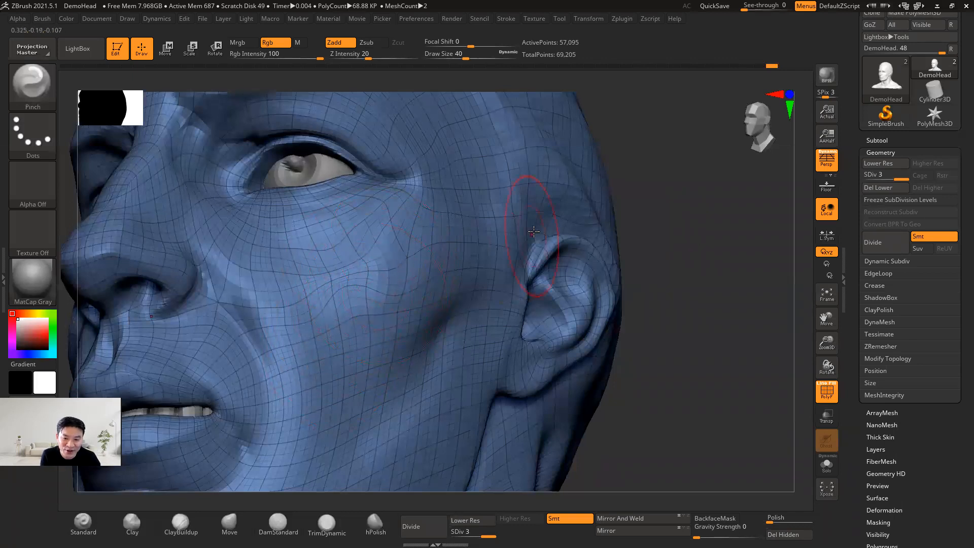
mouse_move(726, 264)
mouse_down()
mouse_move(746, 289)
mouse_move(688, 309)
mouse_up()
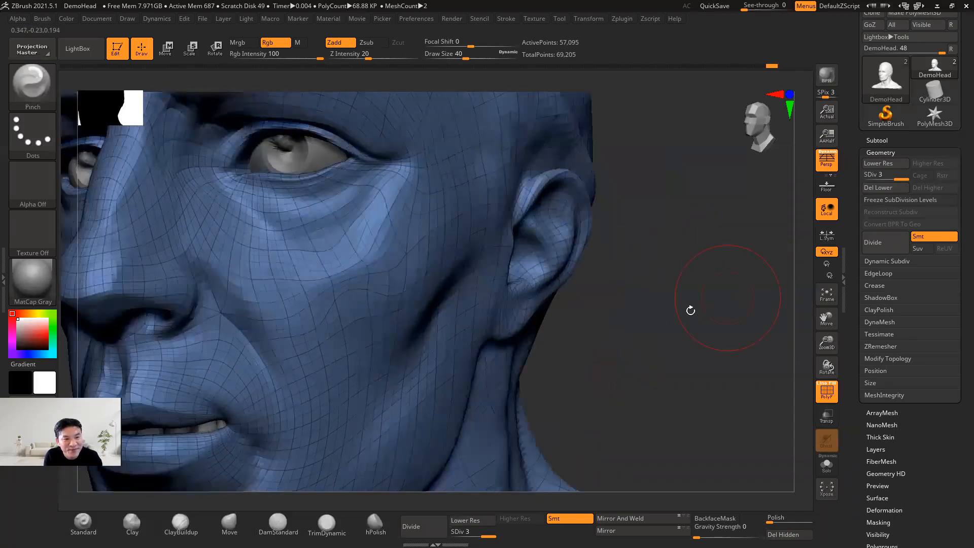
Step: Hide the polyframe and bring the eyes, brows and nose into a front view
click(29, 92)
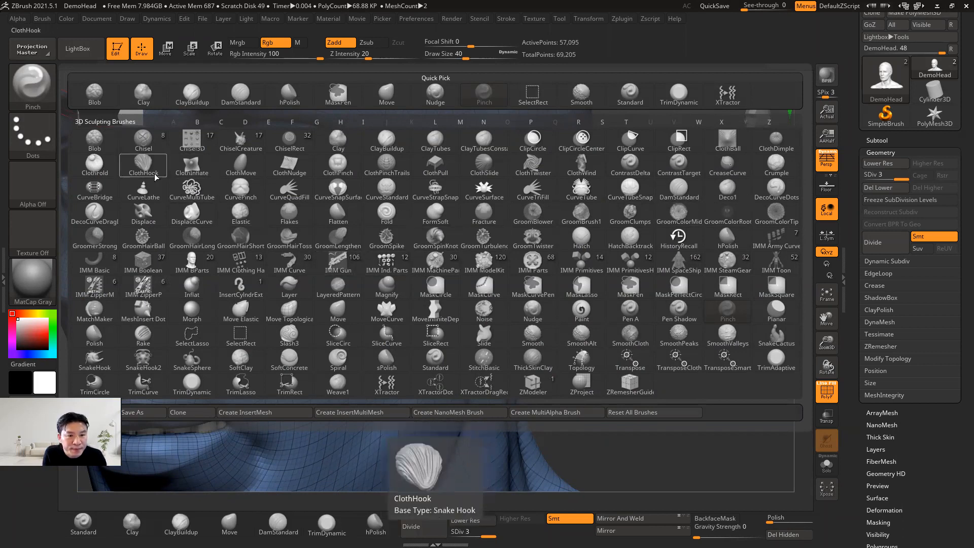
click(119, 181)
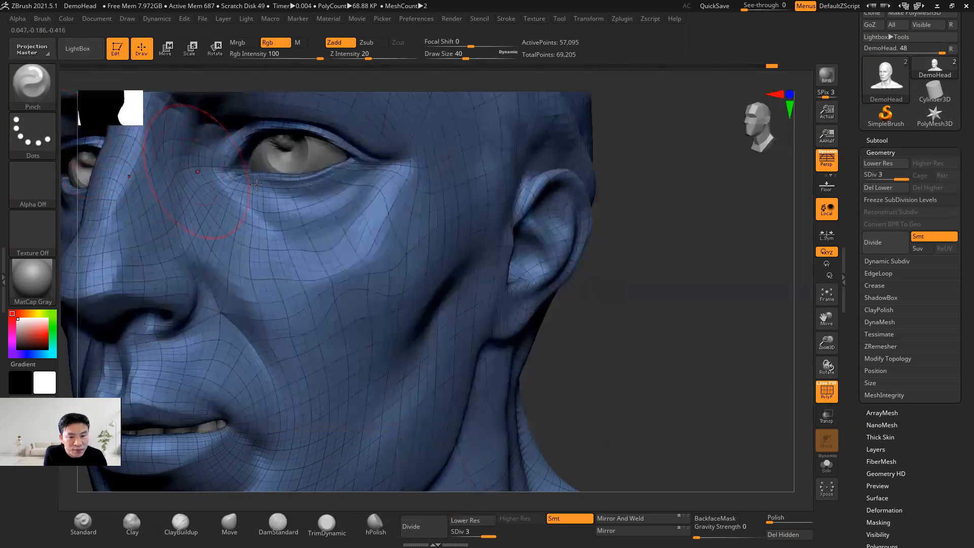
drag(631, 314, 704, 359)
key(shift+f)
key(alt+shift)
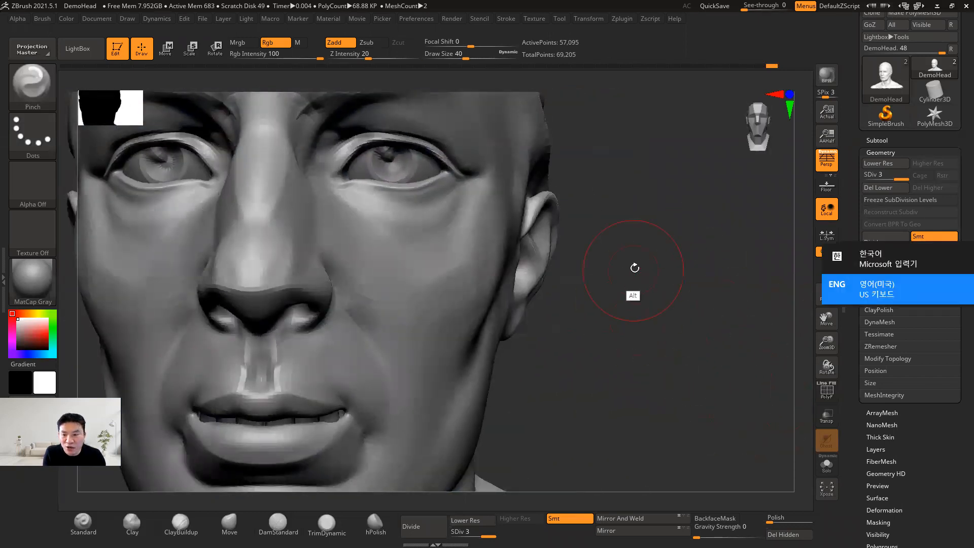
alt+drag(643, 298, 680, 412)
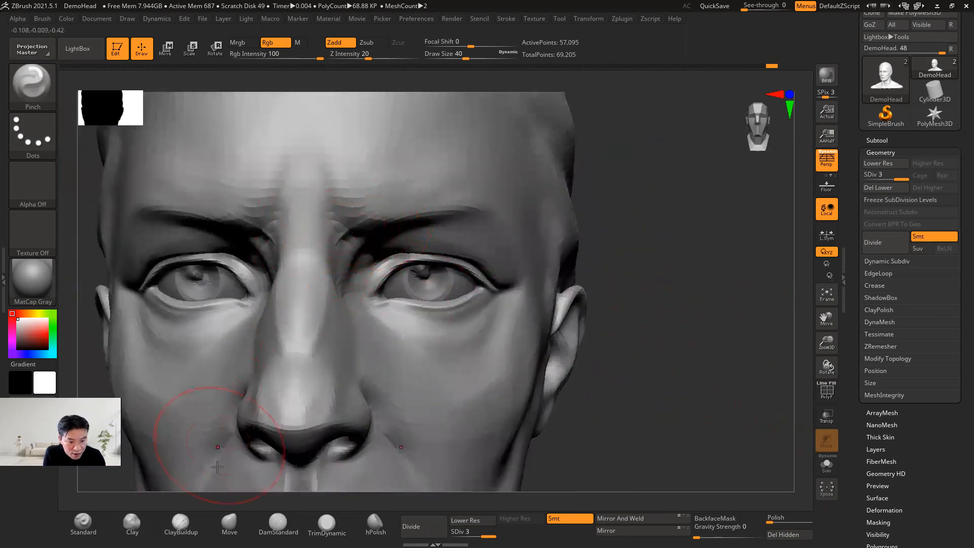
Step: Build up the inner ends of the brow ridge above both eyes with the Standard brush
click(83, 522)
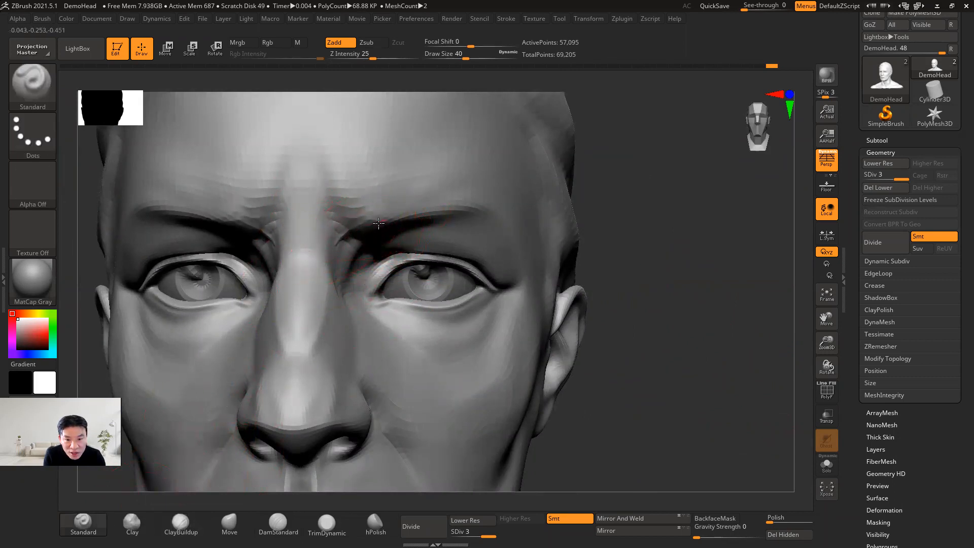
drag(354, 227, 383, 222)
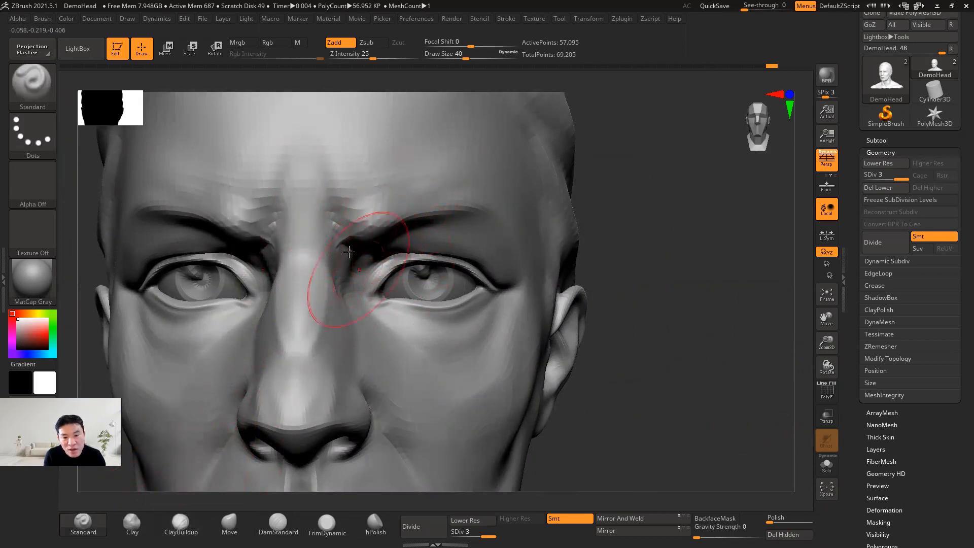
drag(696, 252, 457, 223)
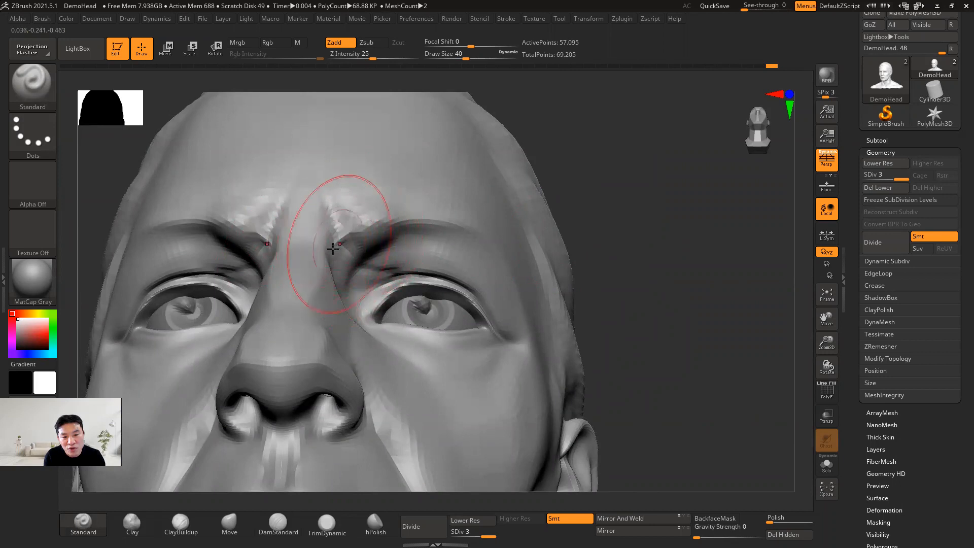
drag(348, 240, 451, 220)
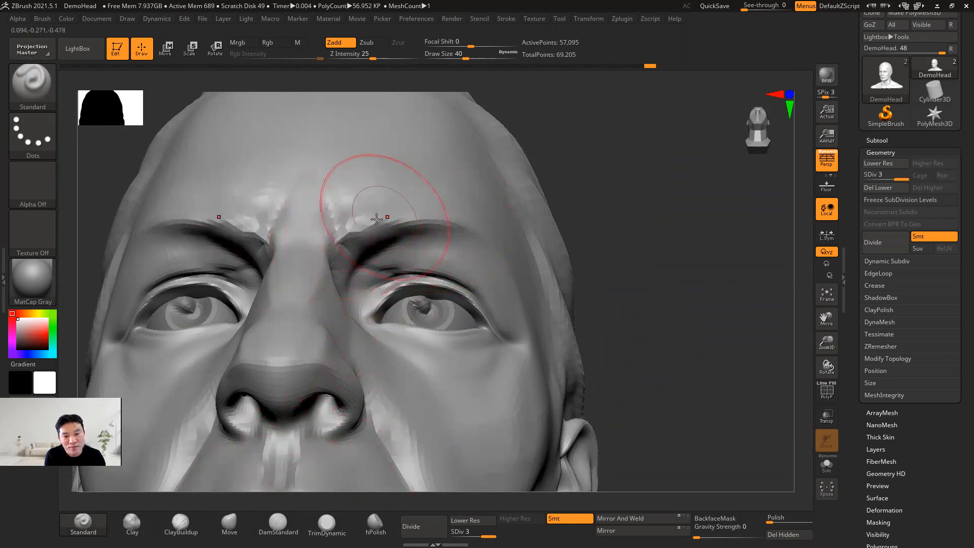
Step: Try further Standard brush strokes on the inner ends of the brow ridge and undo them
mouse_move(339, 222)
mouse_down()
mouse_move(371, 210)
mouse_move(342, 218)
mouse_up()
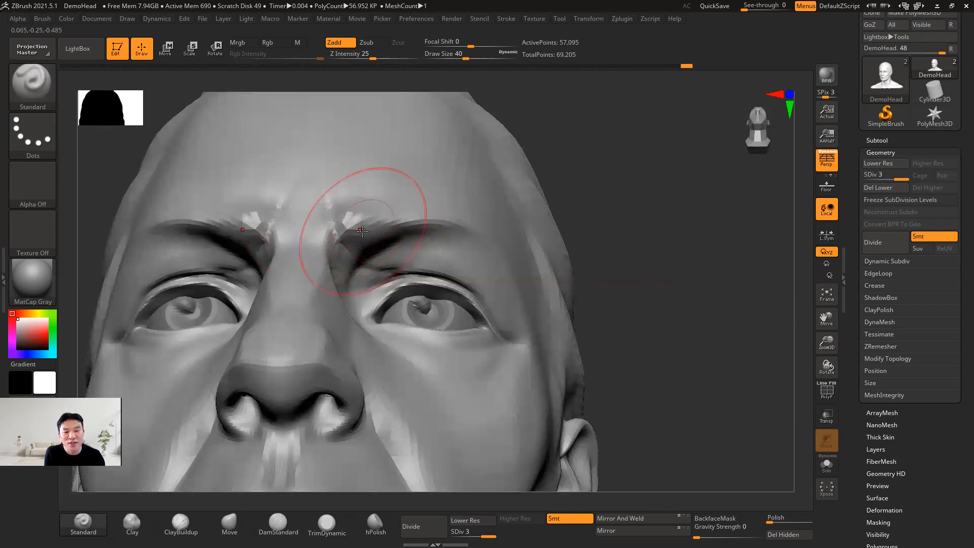
mouse_move(691, 265)
mouse_down()
mouse_move(695, 304)
mouse_move(679, 301)
mouse_up()
key(ctrl)
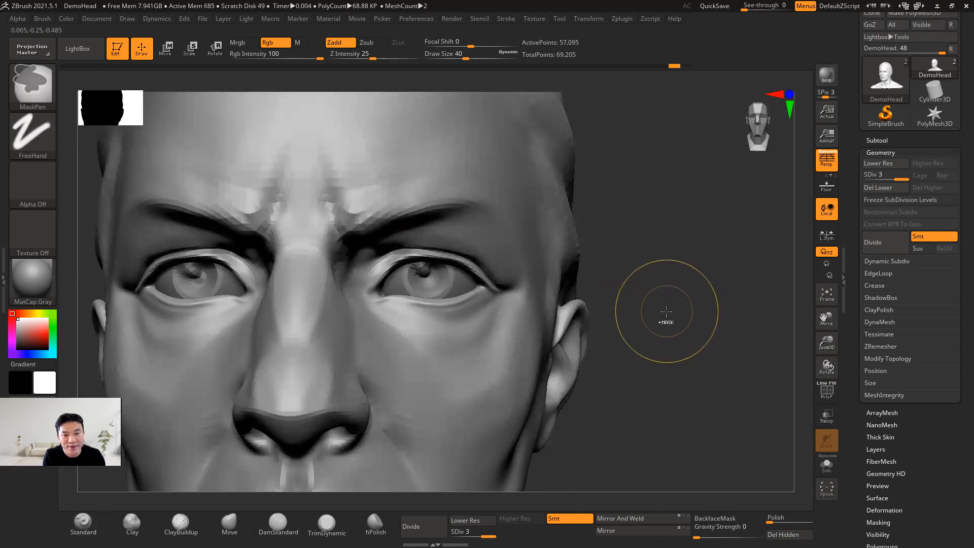
key(ctrl+z)
key(ctrl+z)
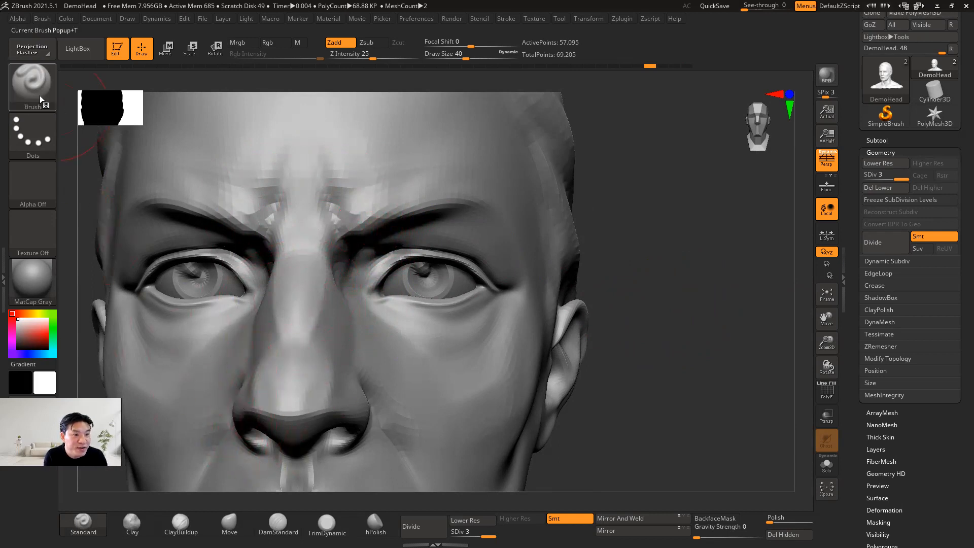
Step: Select the Elastic brush, try a stroke over the inner brow ridge at Z Intensity 87, and undo it
click(32, 82)
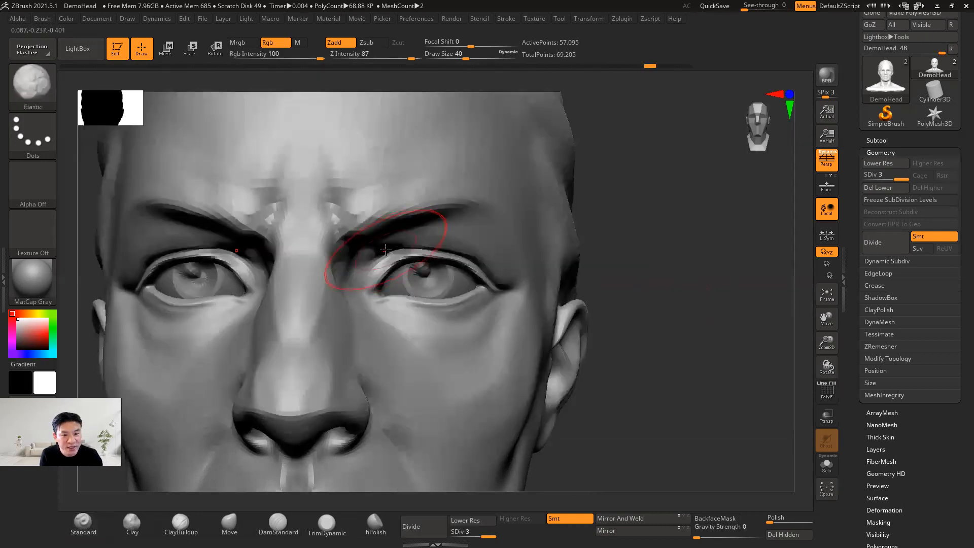
click(32, 95)
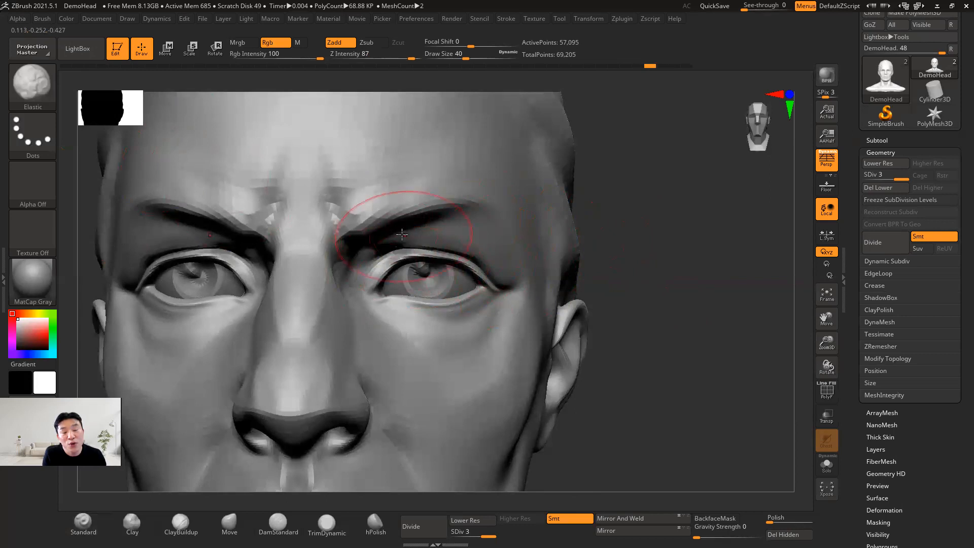
drag(647, 240, 621, 235)
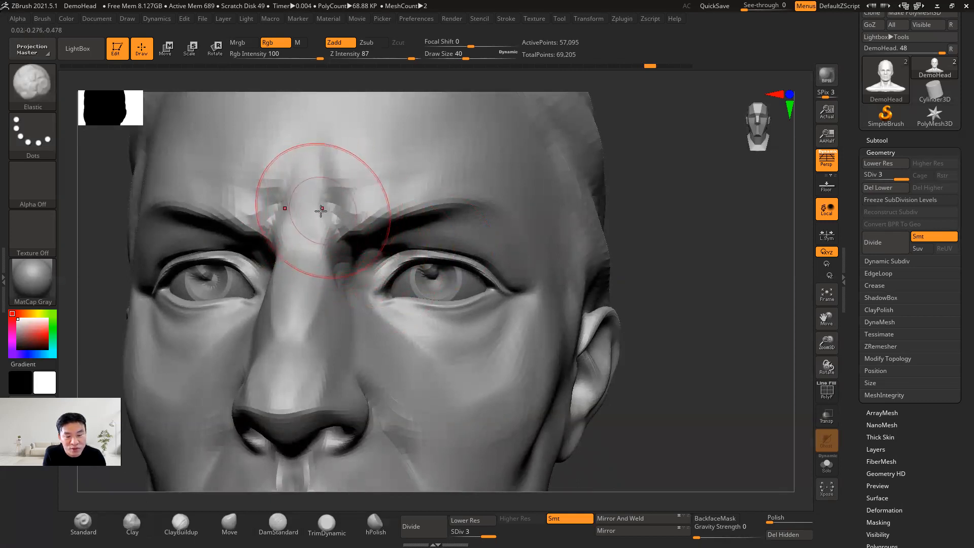
drag(335, 198, 350, 243)
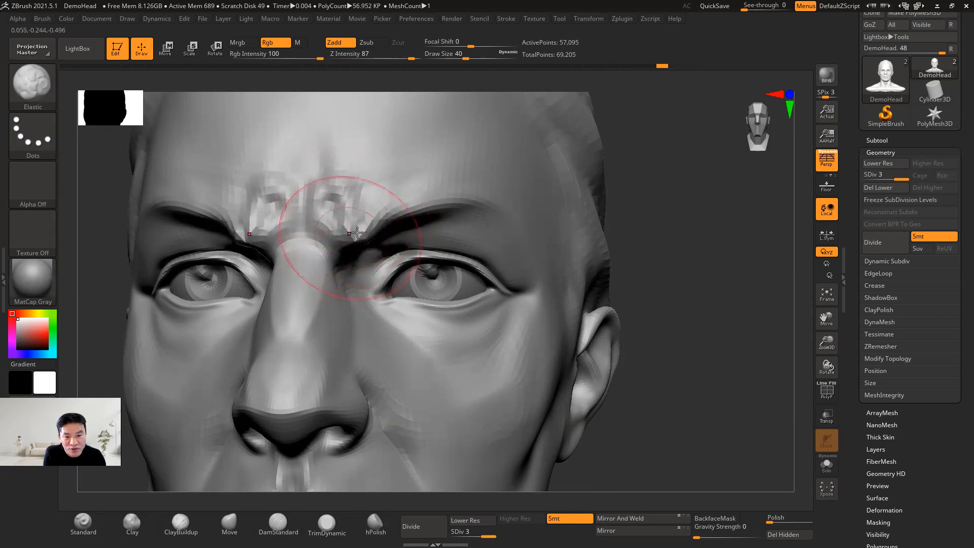
key(ctrl)
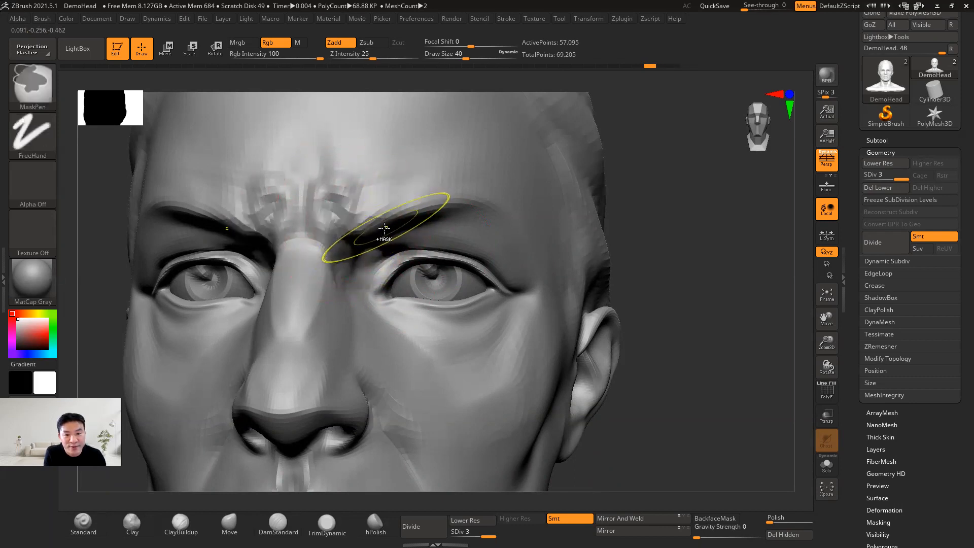
key(ctrl+z)
Step: Lower the Elastic brush's Z Intensity to 24 and sculpt lightly over the inner brows and along the brow ridge
mouse_move(365, 57)
mouse_down()
mouse_move(338, 56)
mouse_move(374, 58)
mouse_up()
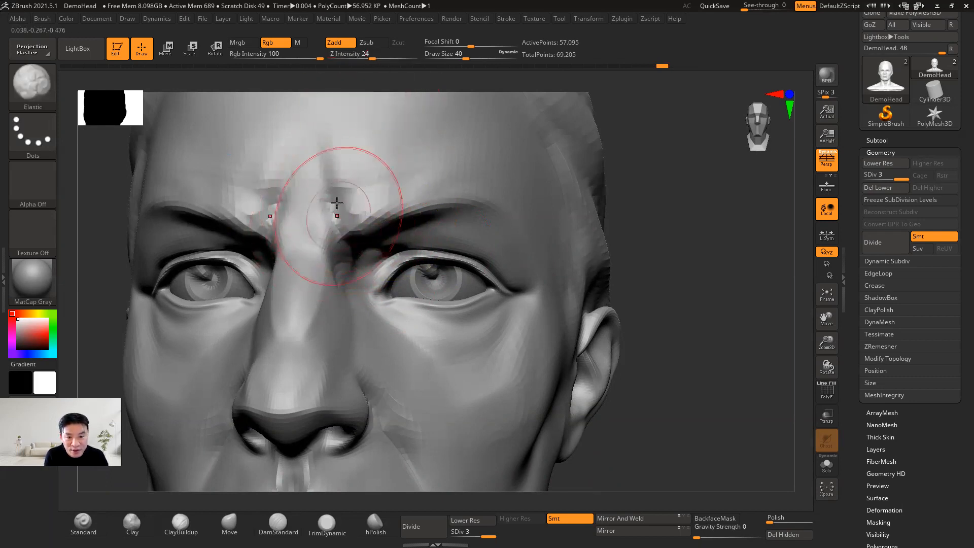
mouse_move(349, 180)
mouse_down()
mouse_move(352, 252)
mouse_move(341, 194)
mouse_move(367, 223)
mouse_up()
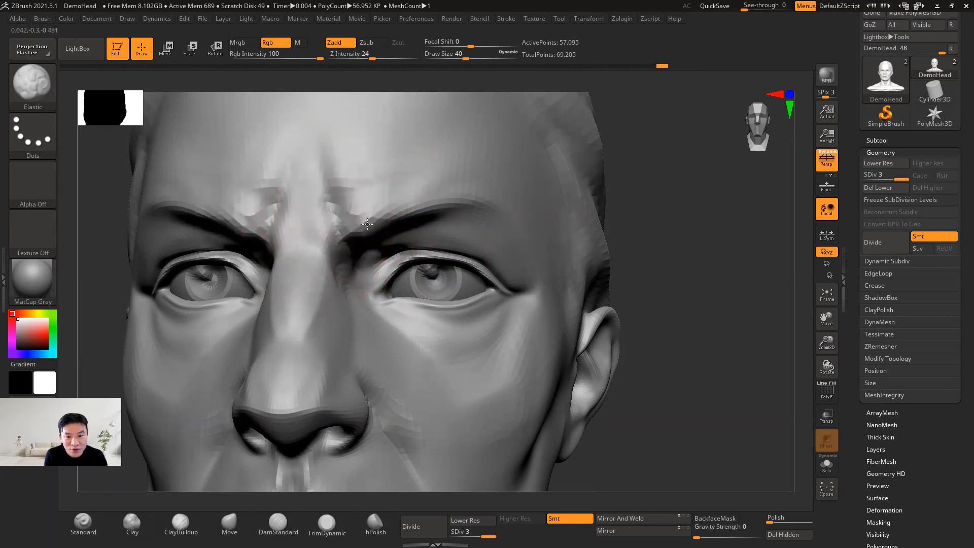
drag(383, 169, 332, 166)
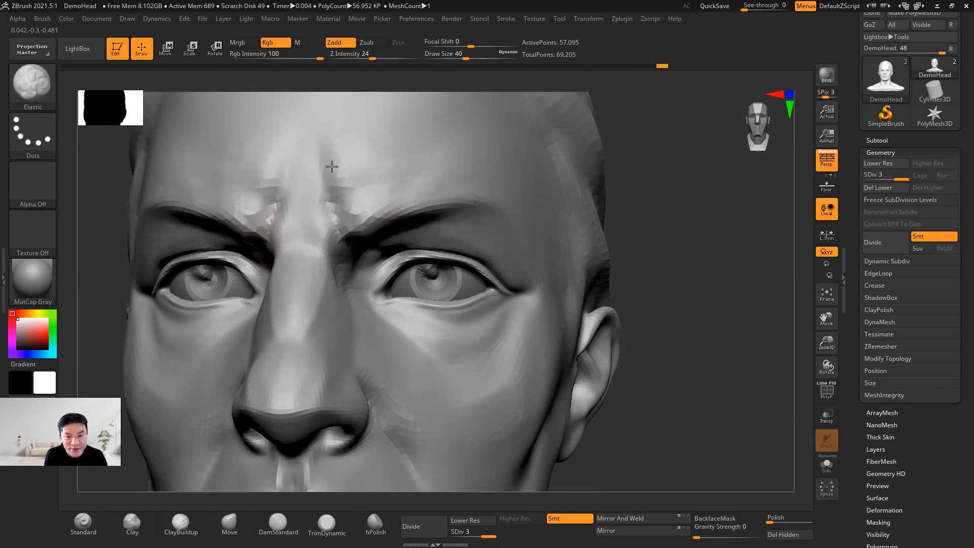
mouse_move(343, 205)
mouse_down()
mouse_move(335, 210)
mouse_move(339, 189)
mouse_up()
drag(370, 225, 467, 198)
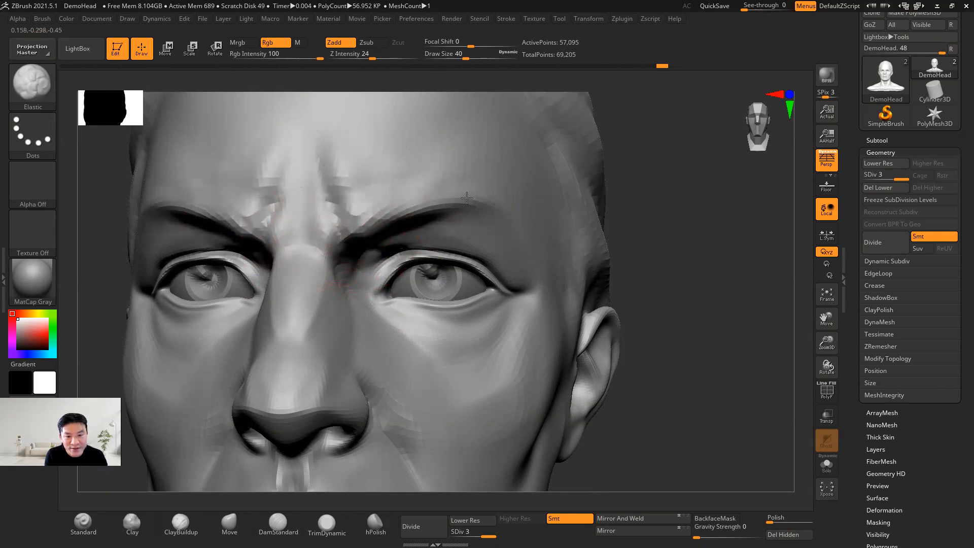
Step: Sculpt the area between brow and upper eyelid out to the eye's outer corner with the Elastic brush
mouse_move(663, 335)
mouse_down()
mouse_move(648, 343)
mouse_move(558, 325)
mouse_move(436, 284)
mouse_move(409, 301)
mouse_move(408, 268)
mouse_move(493, 252)
mouse_move(562, 291)
mouse_up()
drag(454, 255, 533, 267)
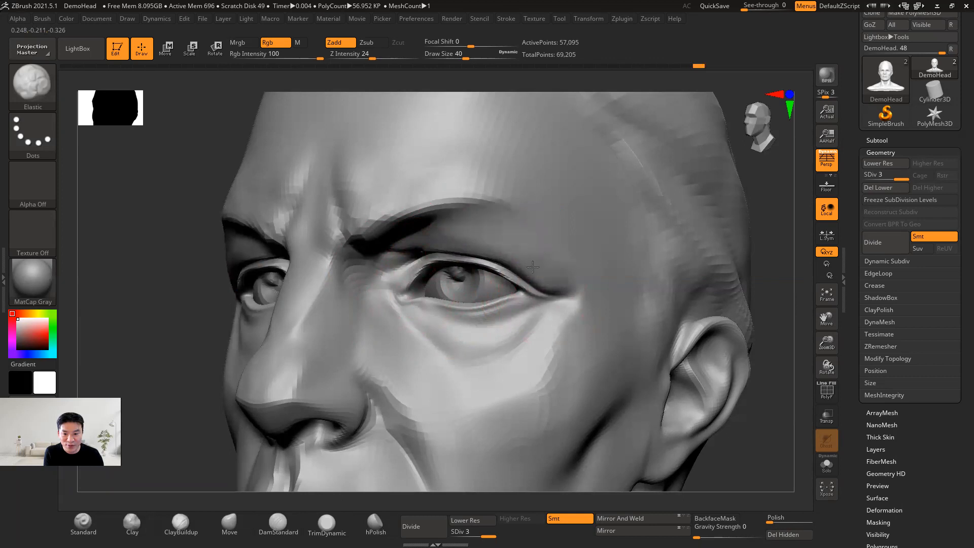
mouse_move(441, 225)
mouse_down()
mouse_move(499, 237)
mouse_move(481, 244)
mouse_move(530, 265)
mouse_move(556, 293)
mouse_up()
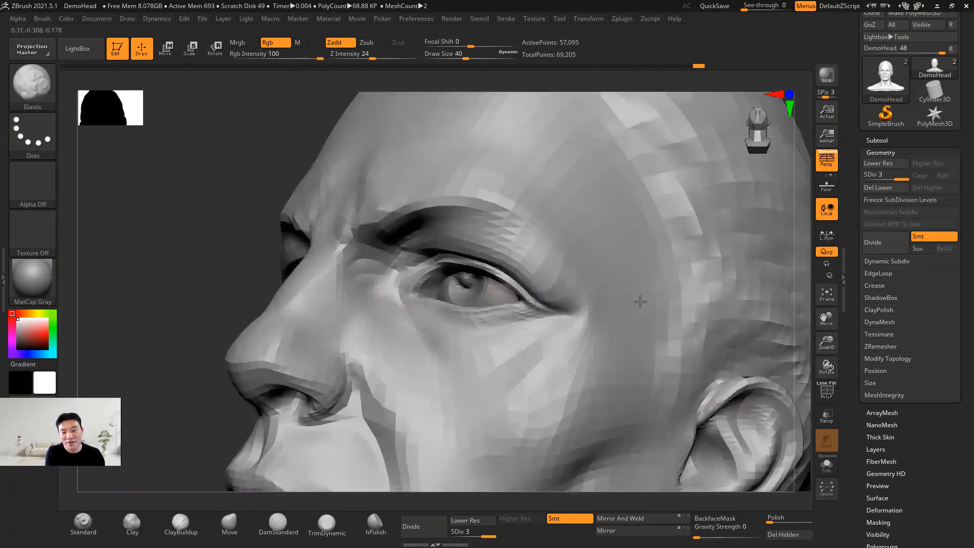
drag(640, 302, 646, 302)
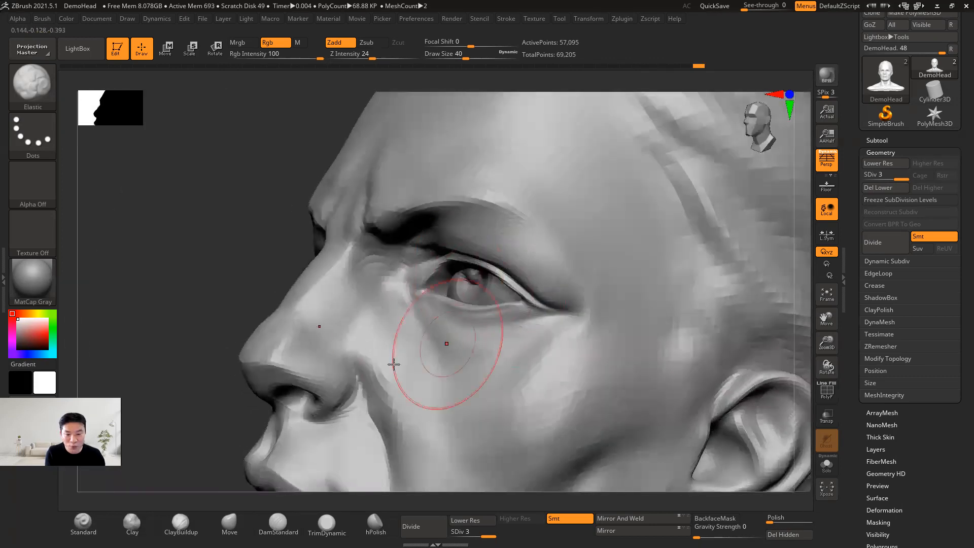
drag(112, 306, 143, 417)
Step: Build up the upper eyelid toward the eye's outer corner with the Standard brush, checking it from below
click(84, 520)
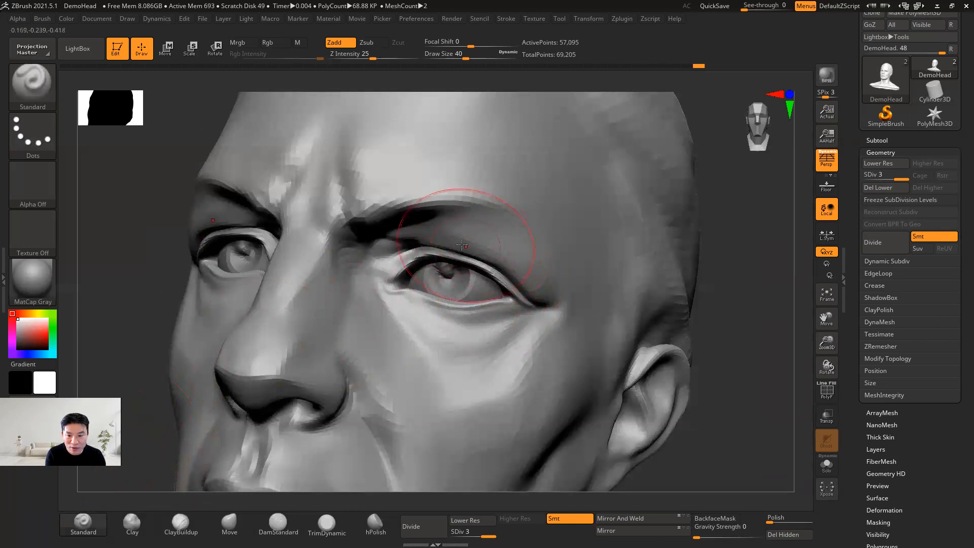
drag(470, 251, 518, 290)
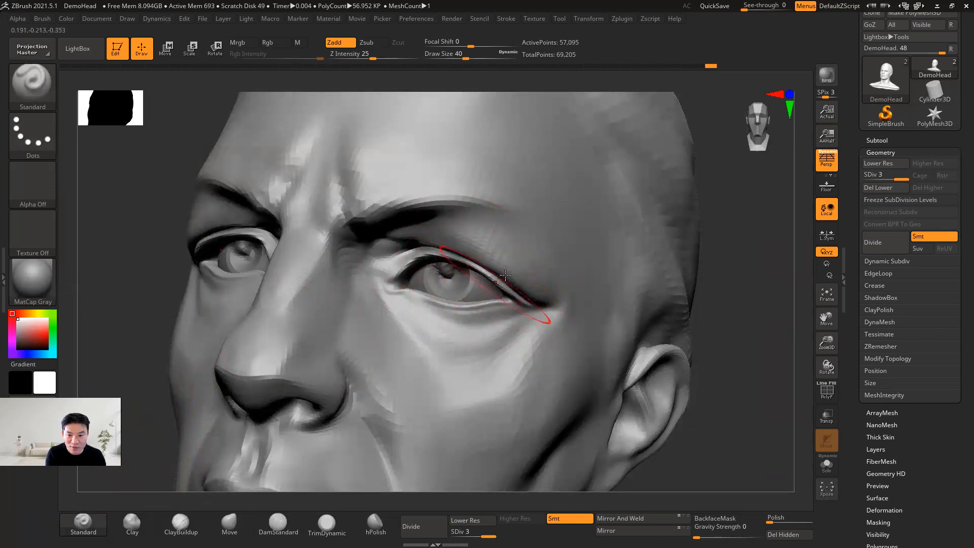
mouse_move(751, 315)
mouse_down()
mouse_move(427, 244)
mouse_move(459, 250)
mouse_up()
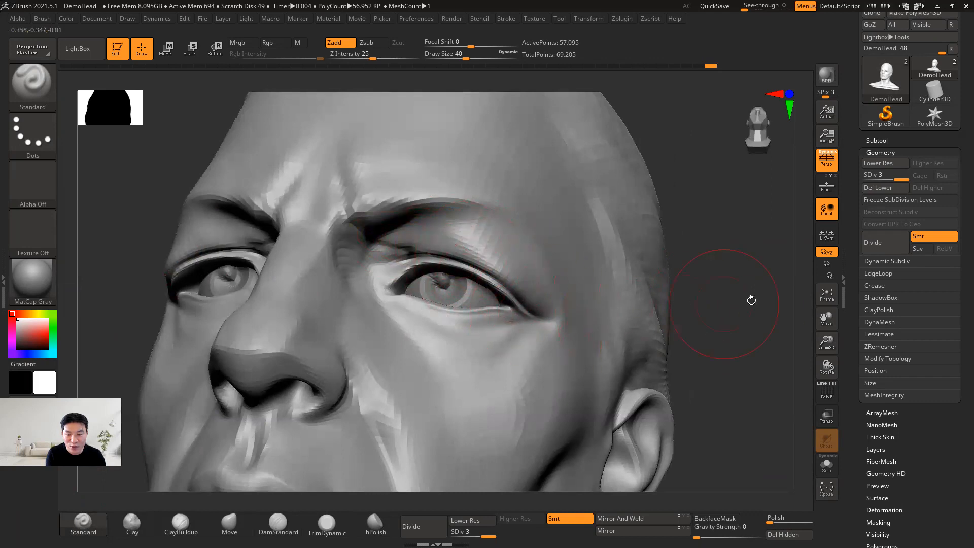
drag(754, 321, 467, 326)
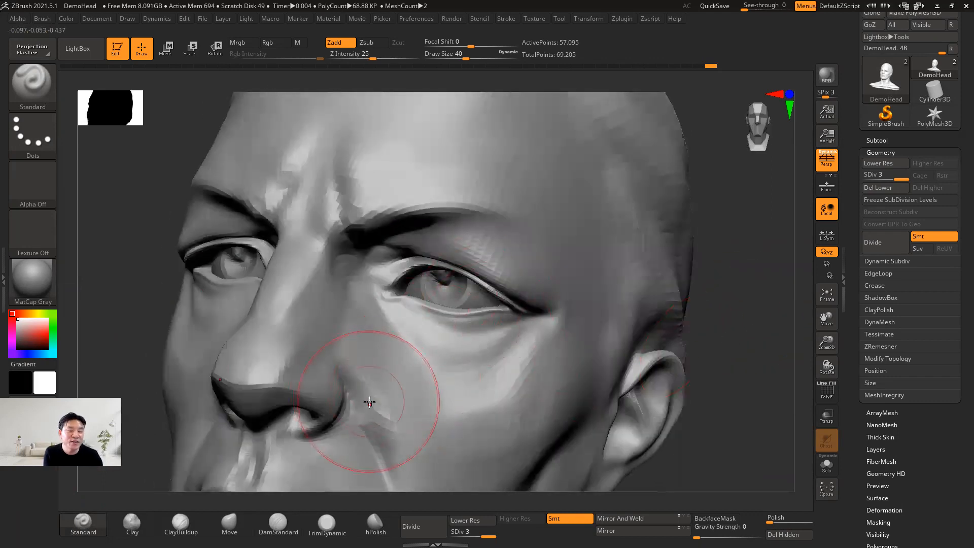
Step: Switch from the Standard brush back to the Elastic brush
click(35, 90)
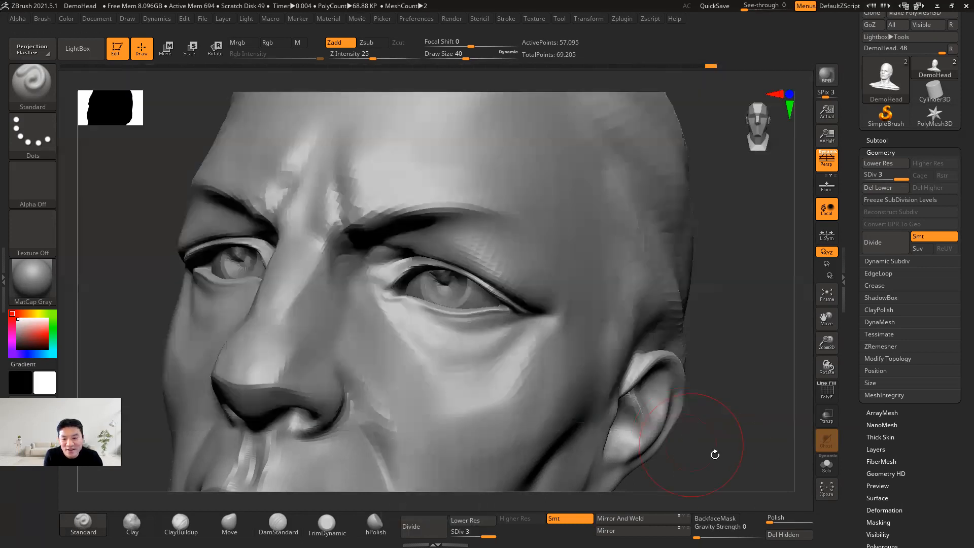
mouse_move(715, 454)
mouse_down()
mouse_move(584, 355)
mouse_move(447, 213)
mouse_up()
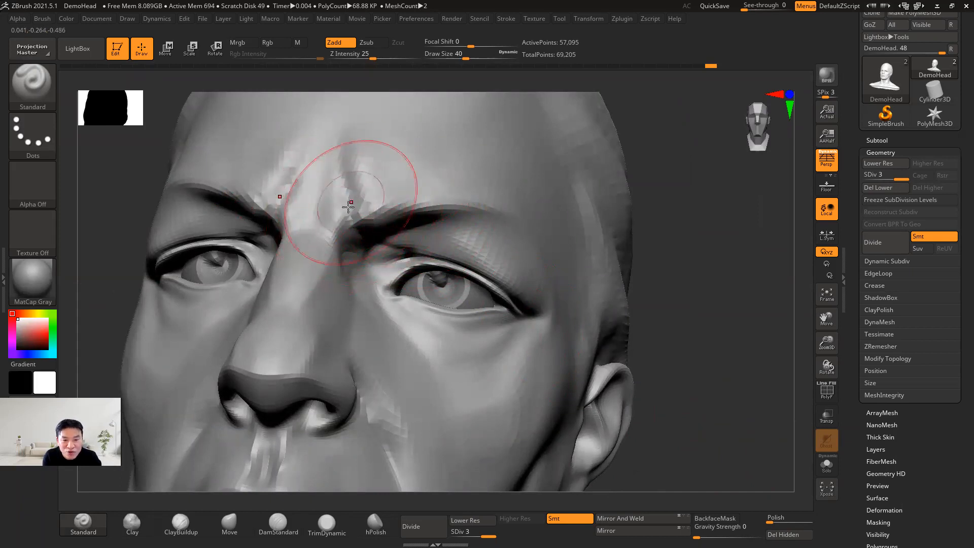
click(27, 86)
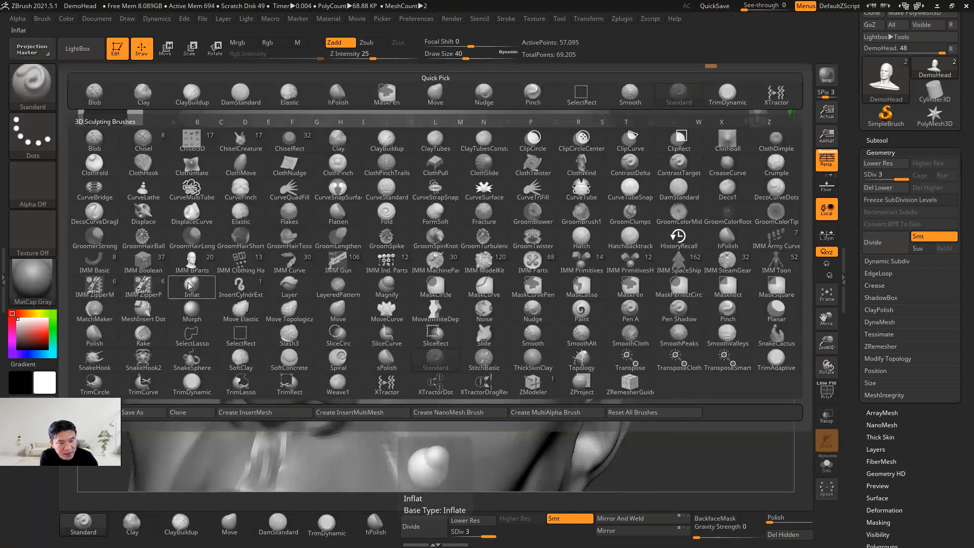
key(e)
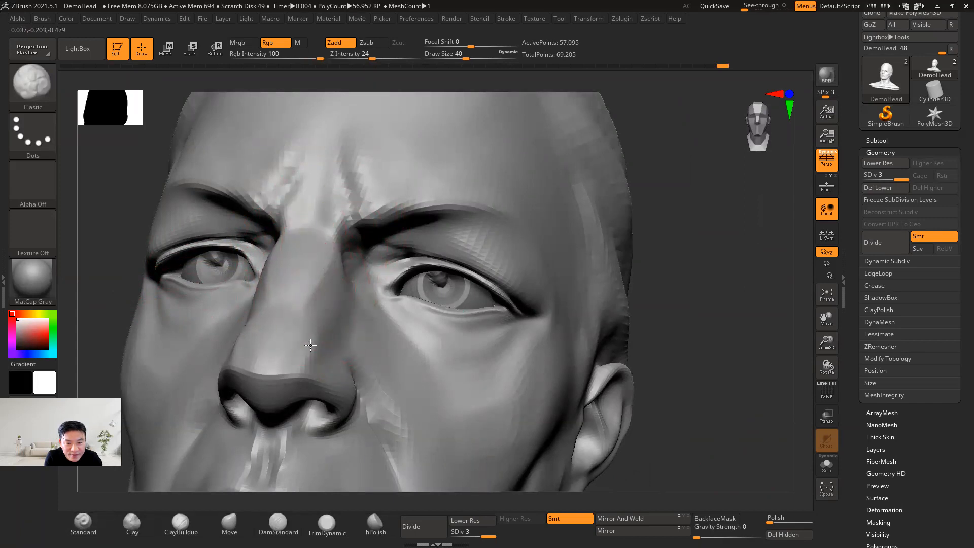
Step: Examine the sculpted brows, eyes and whole face from front and three-quarter views
mouse_move(761, 369)
mouse_down()
mouse_move(661, 356)
mouse_move(675, 367)
mouse_up()
alt+drag(565, 381, 610, 401)
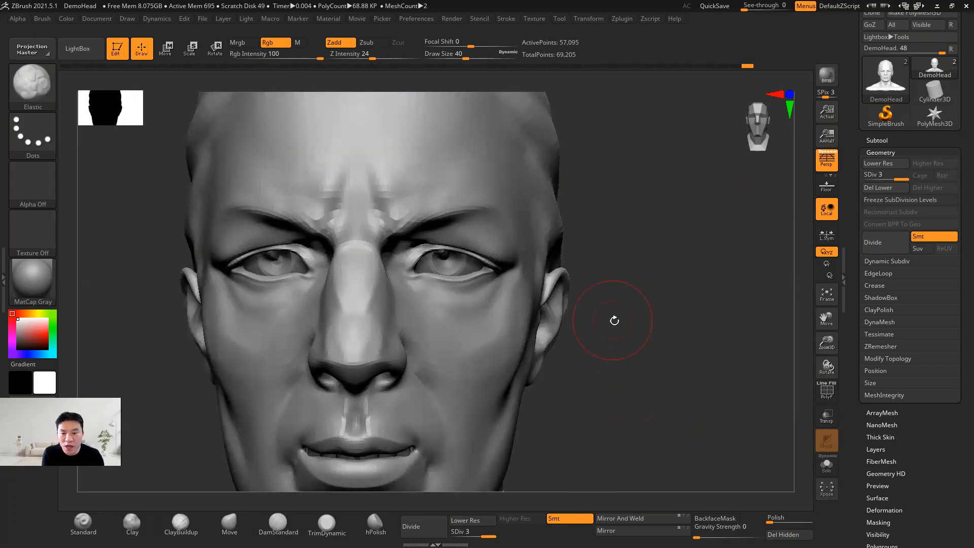
mouse_move(688, 308)
mouse_down()
mouse_move(670, 304)
mouse_move(674, 296)
mouse_move(659, 313)
mouse_move(650, 264)
mouse_move(660, 317)
mouse_move(615, 296)
mouse_move(547, 297)
mouse_move(614, 276)
mouse_move(593, 284)
mouse_move(633, 298)
mouse_move(632, 308)
mouse_move(577, 332)
mouse_up()
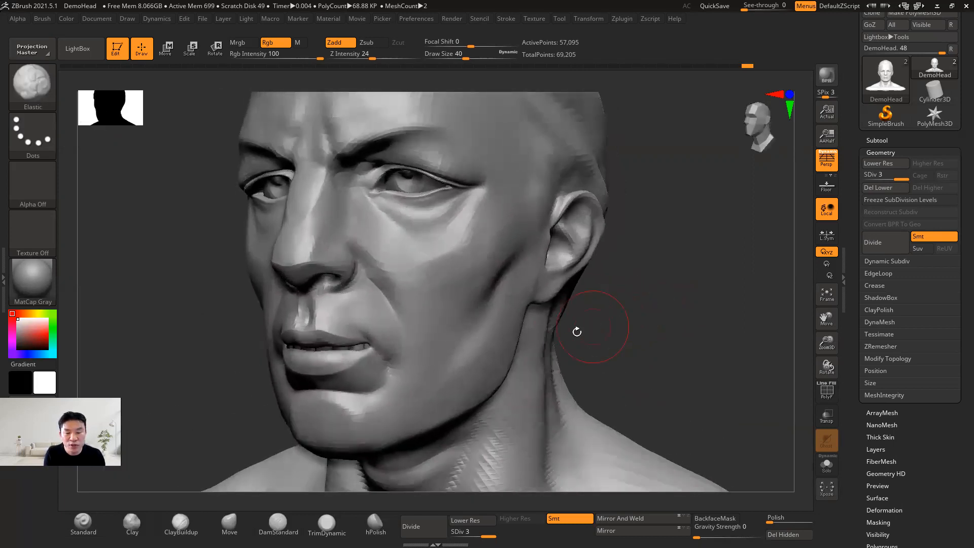
drag(640, 324, 543, 326)
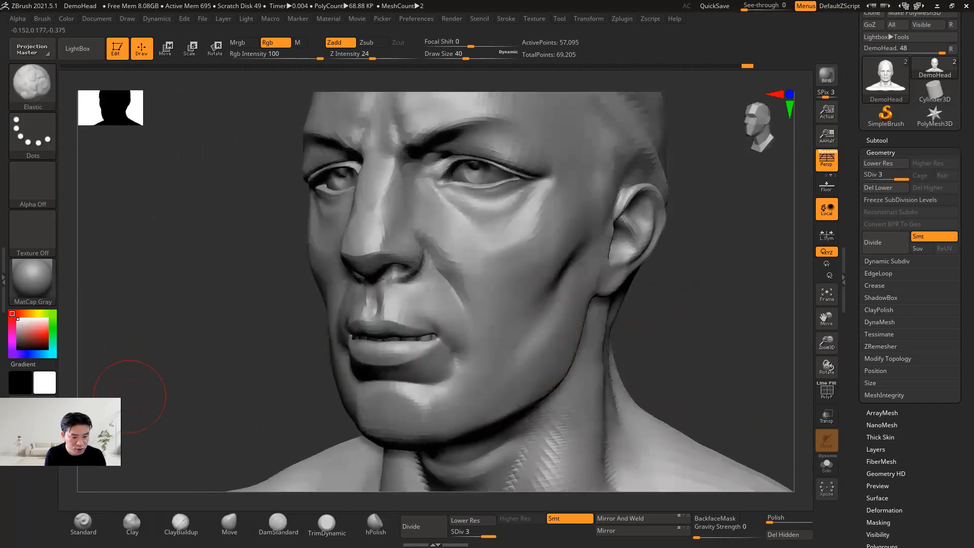
drag(651, 290, 745, 297)
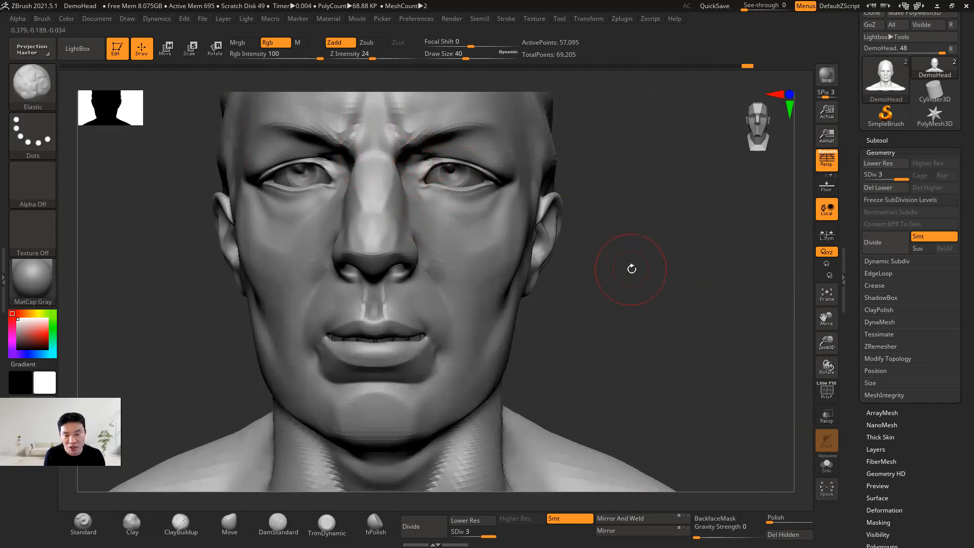
mouse_move(616, 269)
mouse_down()
mouse_move(571, 270)
mouse_move(631, 272)
mouse_up()
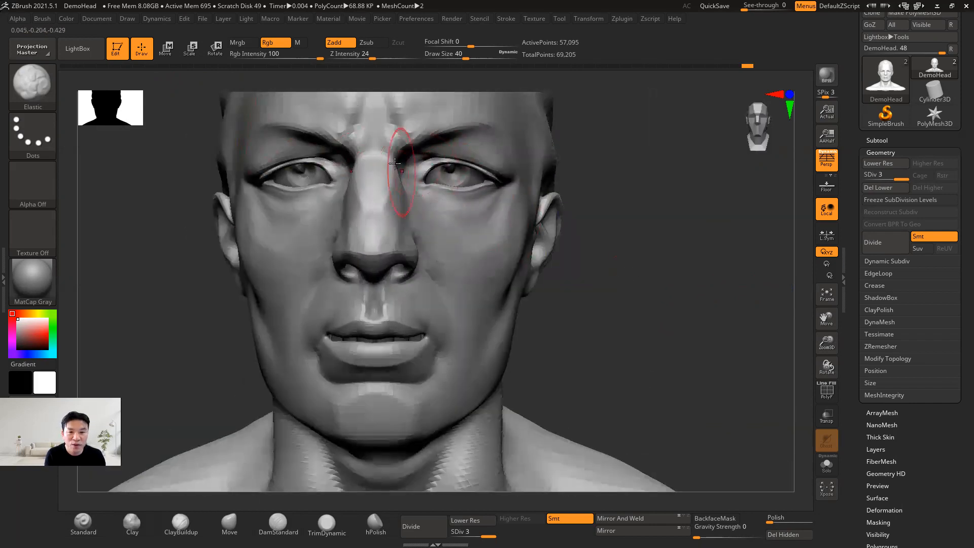
alt+drag(612, 299, 518, 291)
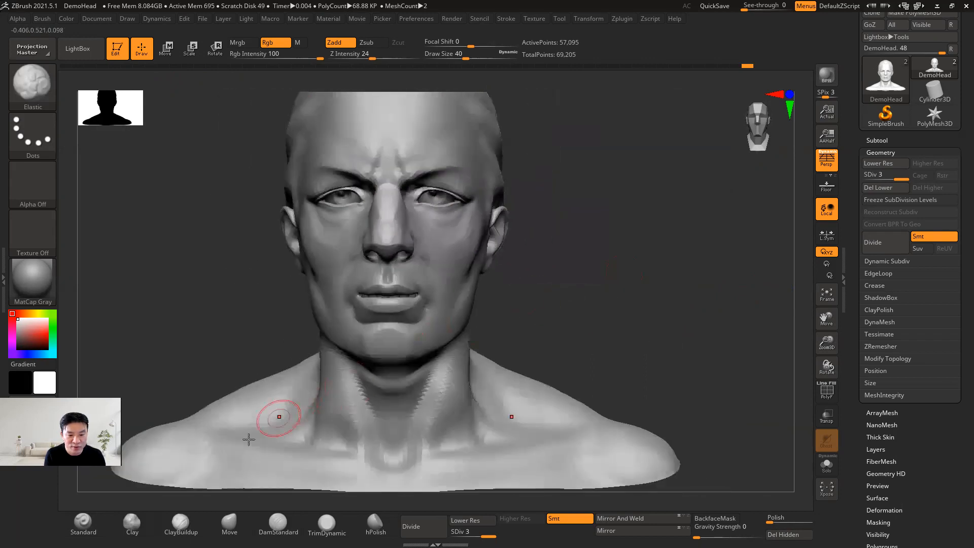
Step: Switch to the Move brush and enlarge its draw size to 88
click(229, 522)
key(bracketright)
key(bracketright)
key(bracketright)
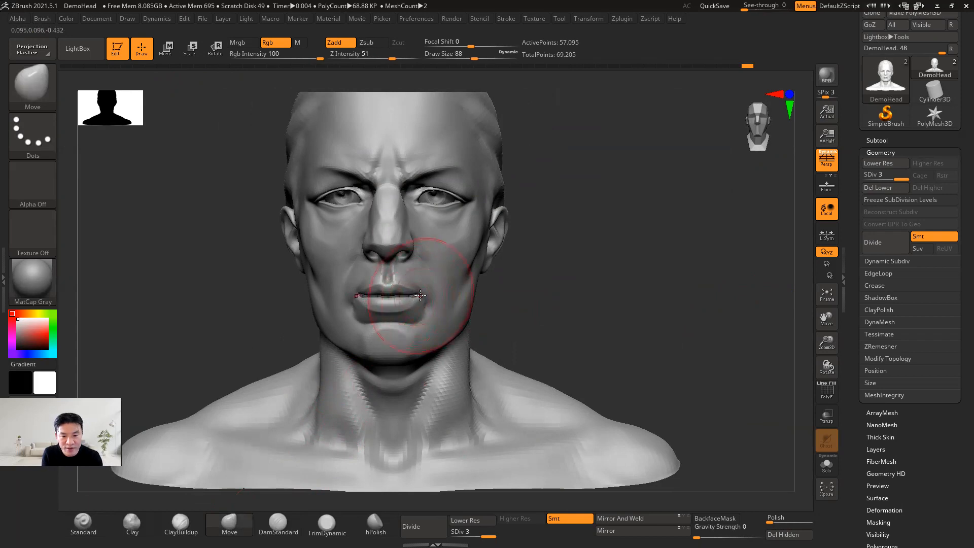
Step: Store a morph target of the head's current shape
drag(859, 460, 848, 346)
click(886, 326)
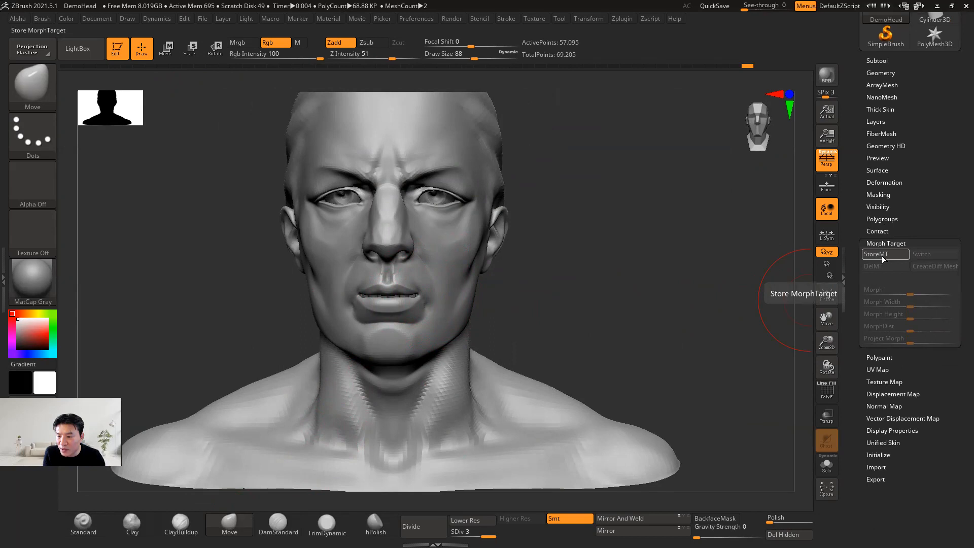
click(870, 255)
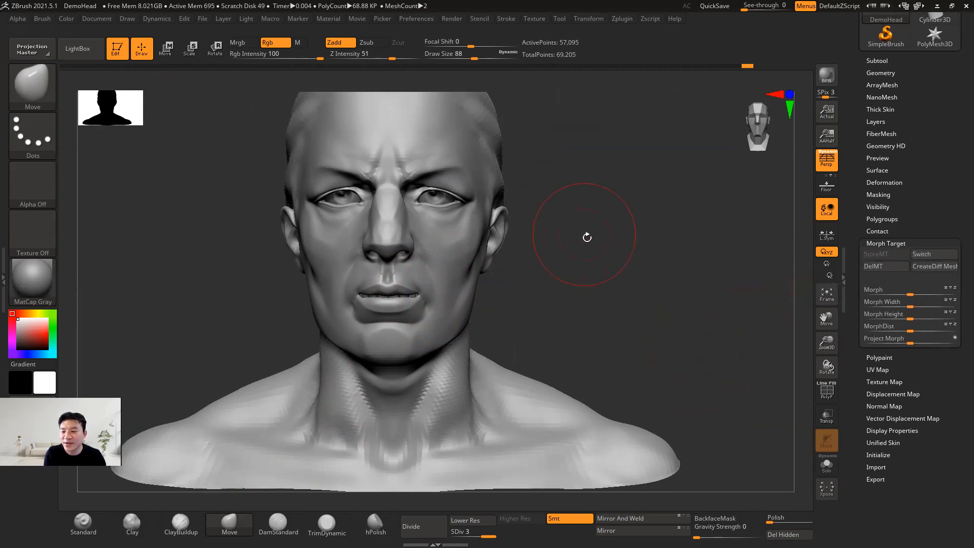
Step: Pull the inner eye corners toward the nose with the Move brush, undoing the extra tries around the eyes
drag(633, 222, 598, 261)
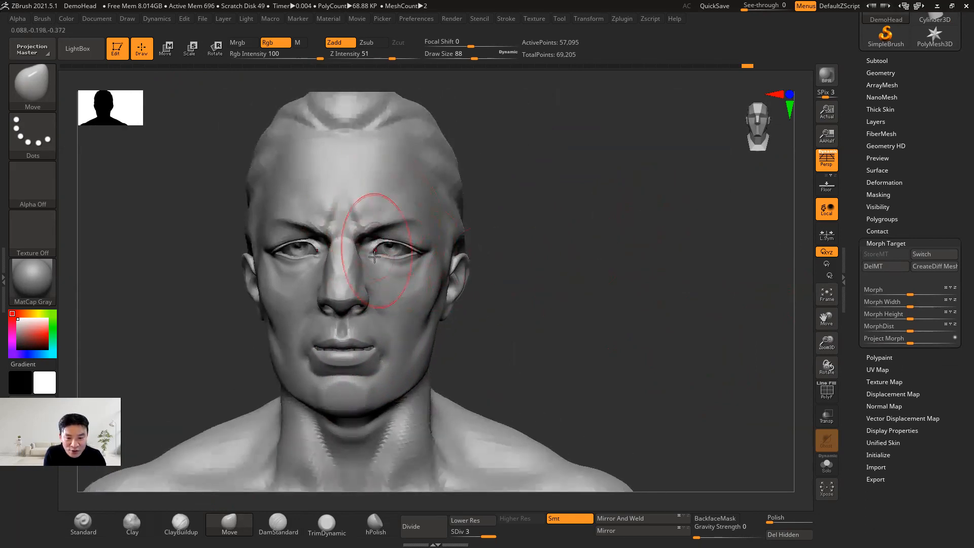
mouse_move(360, 254)
mouse_down()
mouse_move(368, 264)
mouse_move(348, 264)
mouse_up()
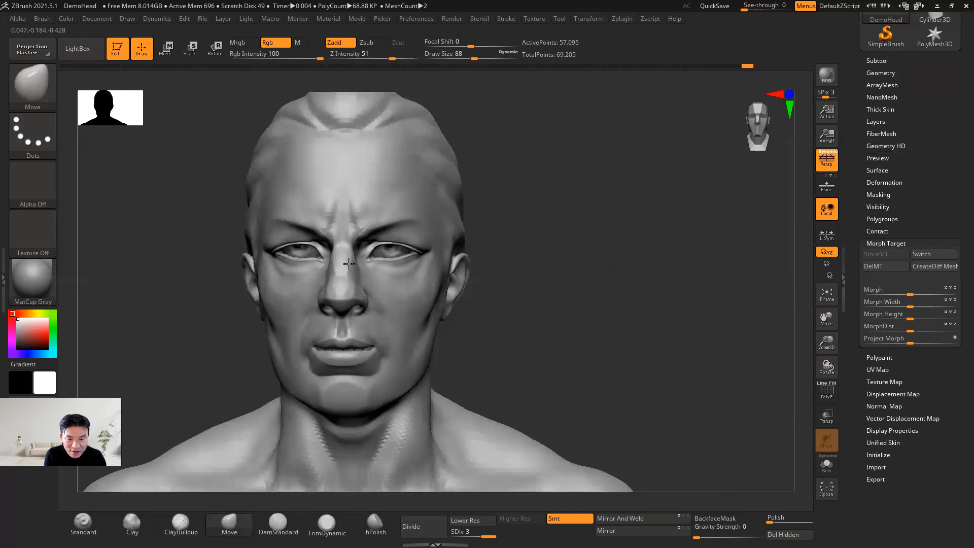
drag(431, 244, 419, 234)
key(ctrl+z)
drag(363, 258, 367, 264)
key(ctrl+z)
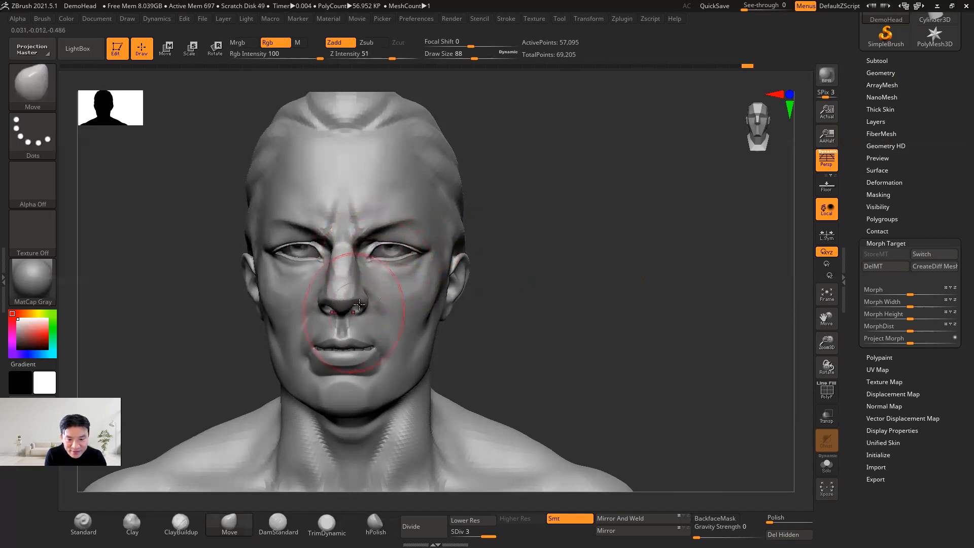
Step: Reshape the nose, inner brows and mouth with the Move brush to change the facial expression
mouse_move(359, 304)
mouse_down()
mouse_move(373, 293)
mouse_move(344, 295)
mouse_move(345, 304)
mouse_up()
drag(343, 213, 362, 235)
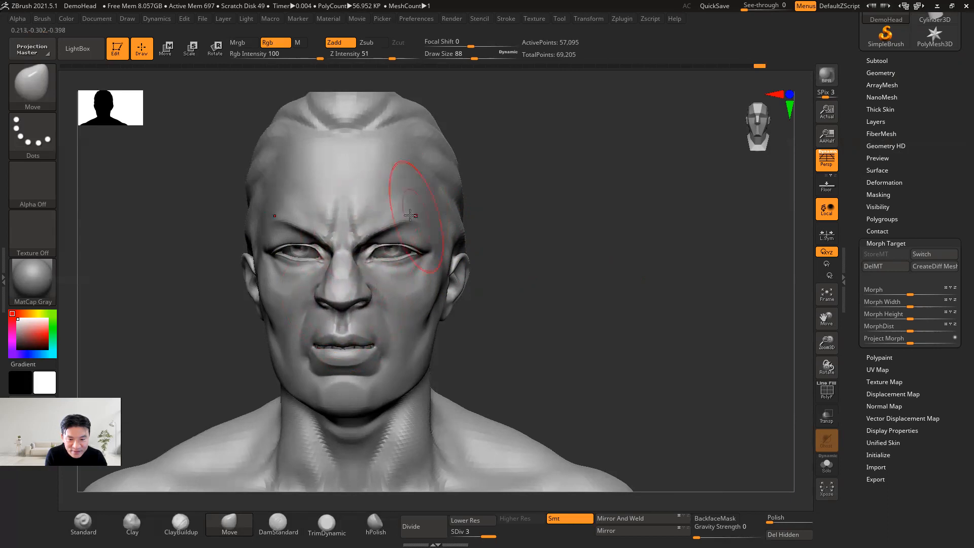
mouse_move(377, 345)
mouse_down()
mouse_move(387, 338)
mouse_move(342, 333)
mouse_move(342, 324)
mouse_up()
drag(558, 339, 578, 352)
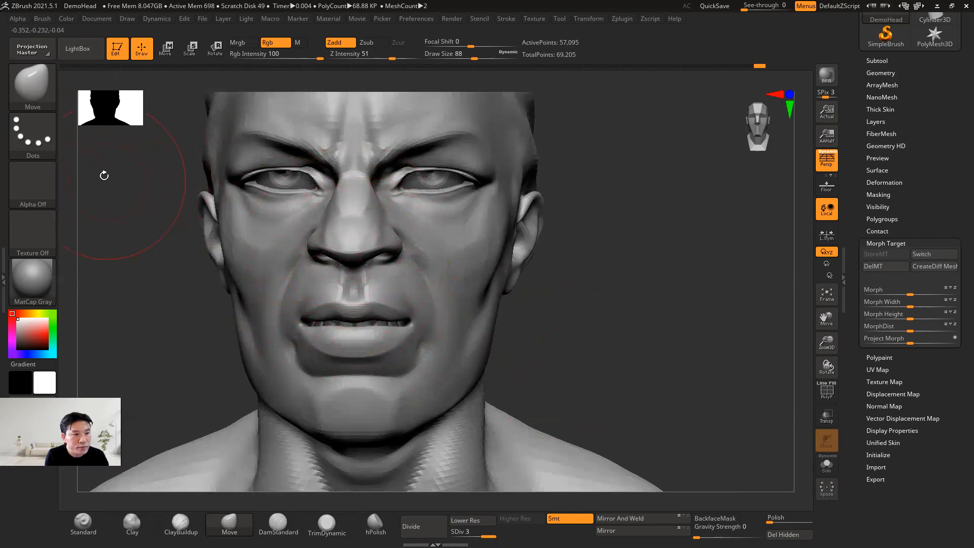
Step: Switch to the Morph brush and frame the whole bust
click(29, 89)
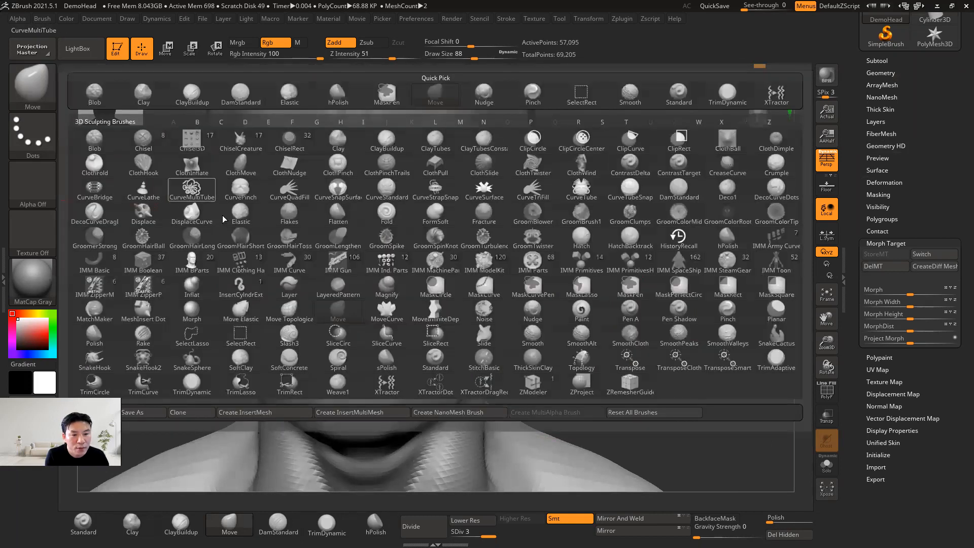
key(m)
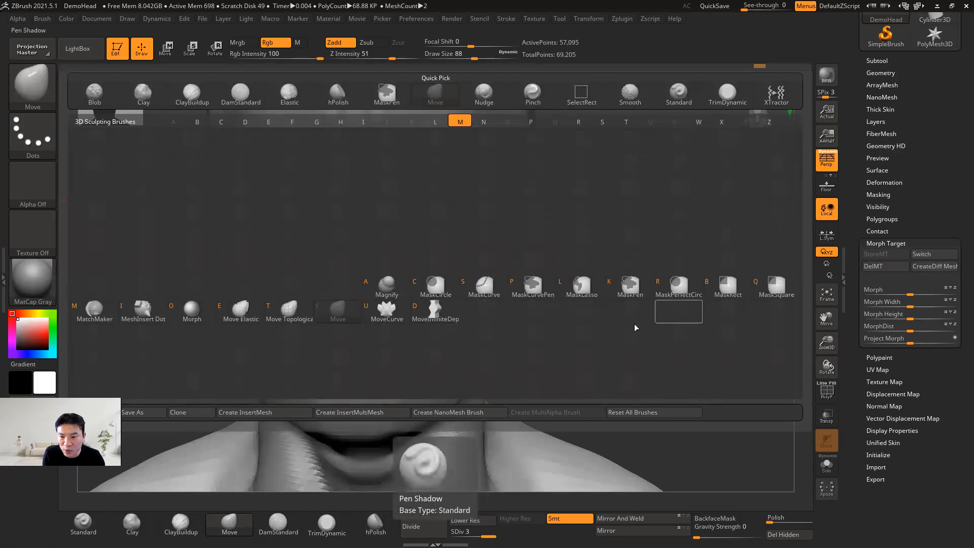
click(186, 317)
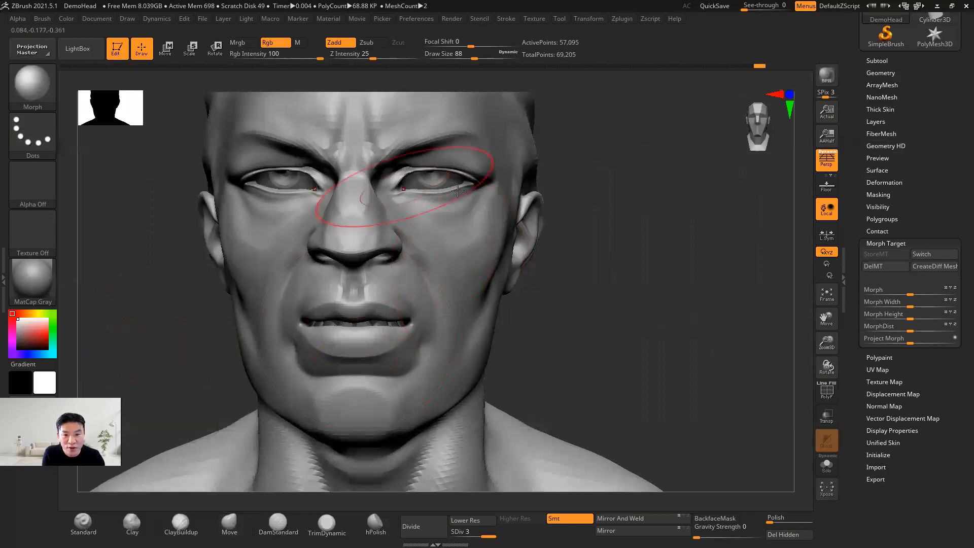
key(f)
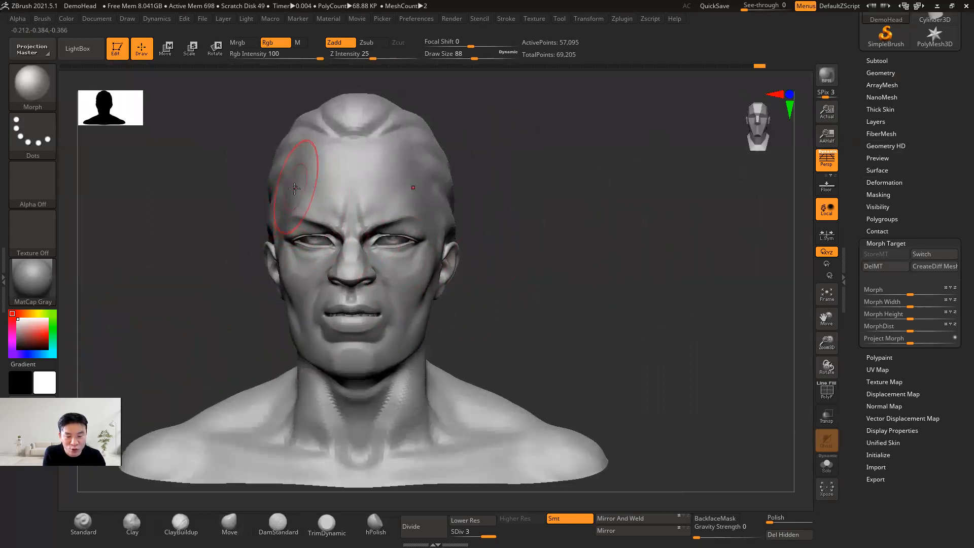
Step: Try painting the face back to its stored shape with the Morph brush and undo the strokes
mouse_move(300, 213)
mouse_down()
mouse_move(307, 230)
mouse_move(329, 230)
mouse_move(350, 254)
mouse_move(354, 301)
mouse_move(393, 310)
mouse_up()
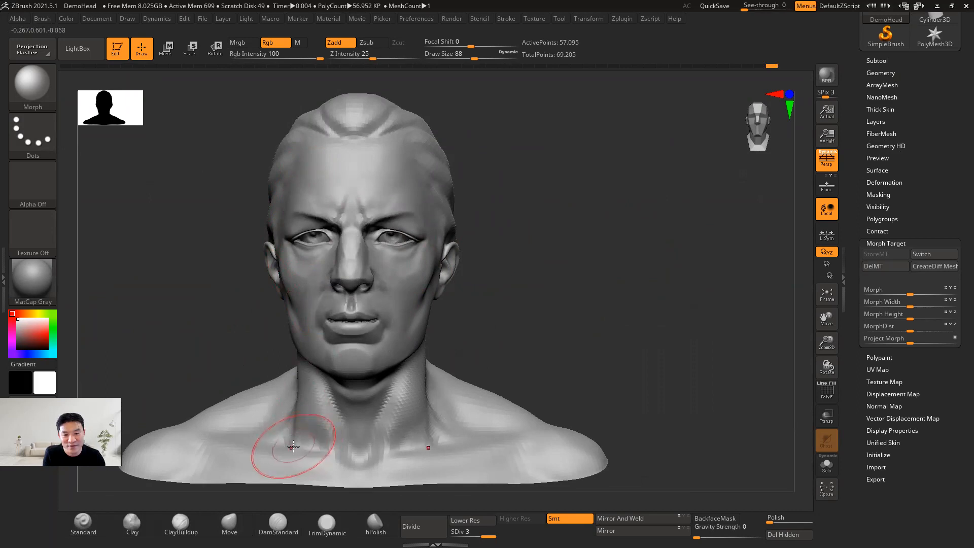
key(ctrl)
key(ctrl+z)
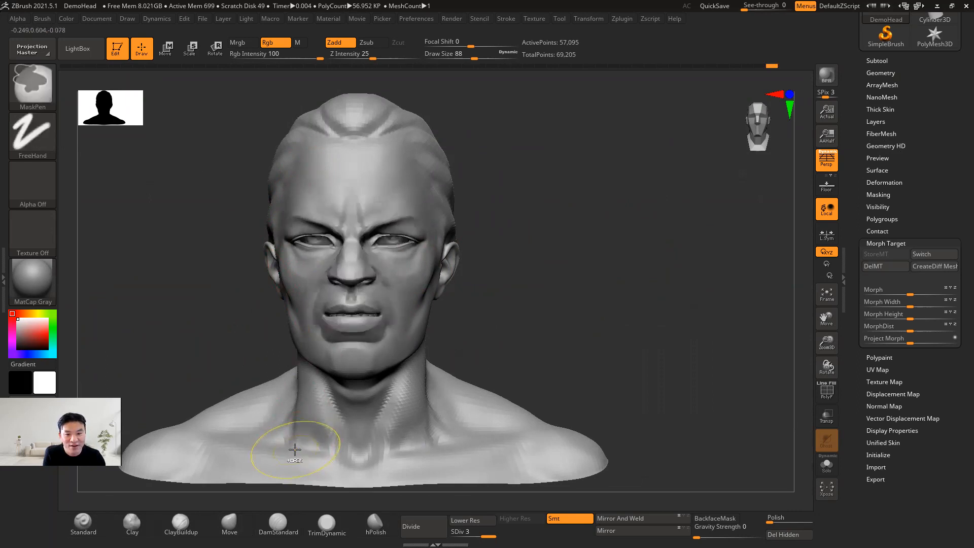
Step: Try blending the face toward and away from the morph target with Morph values of 59 and -15, ending at 0
drag(910, 294, 933, 293)
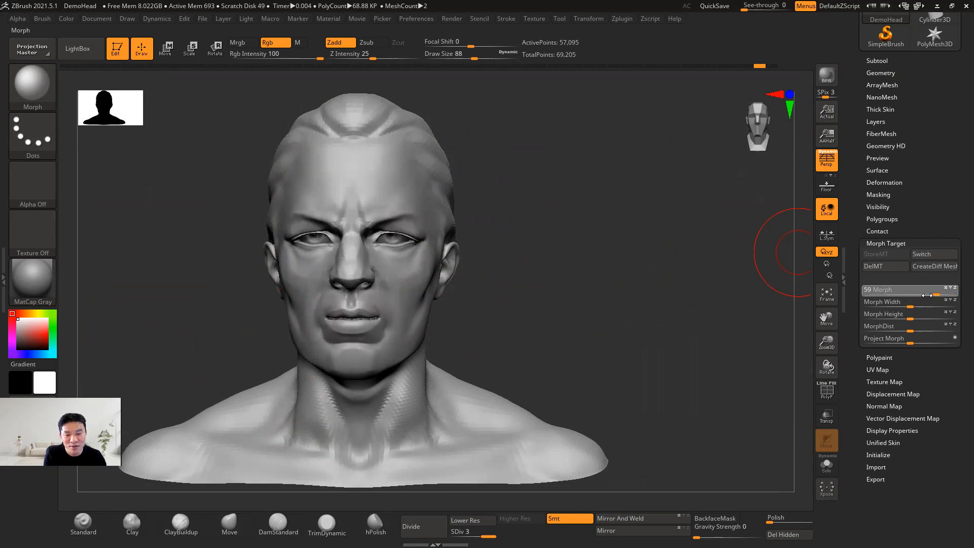
mouse_move(912, 299)
mouse_down()
mouse_move(929, 303)
mouse_move(898, 293)
mouse_up()
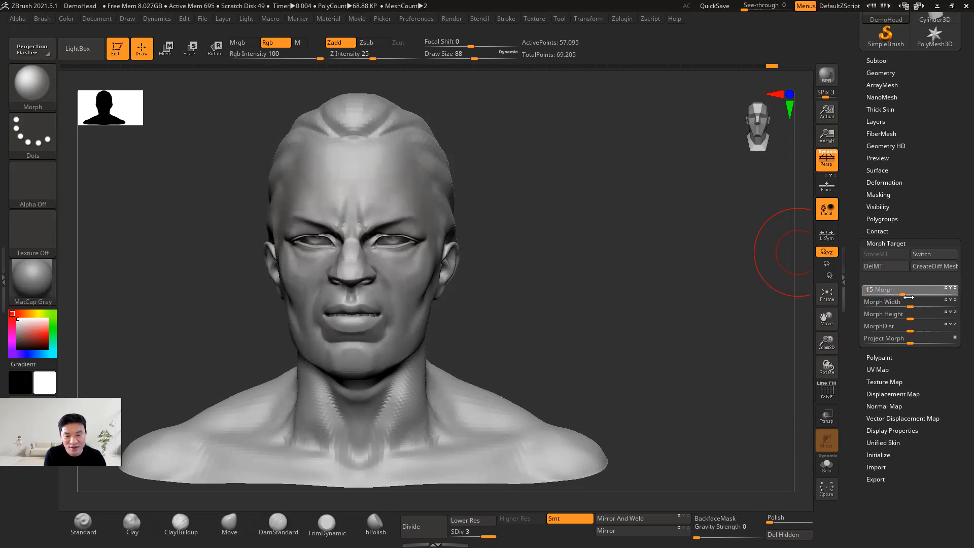
drag(900, 297, 912, 300)
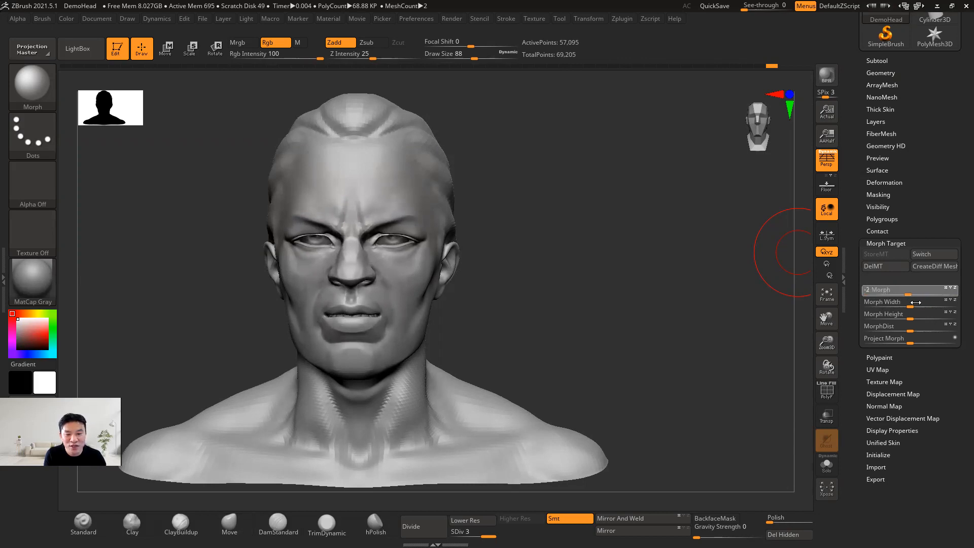
drag(917, 303, 917, 304)
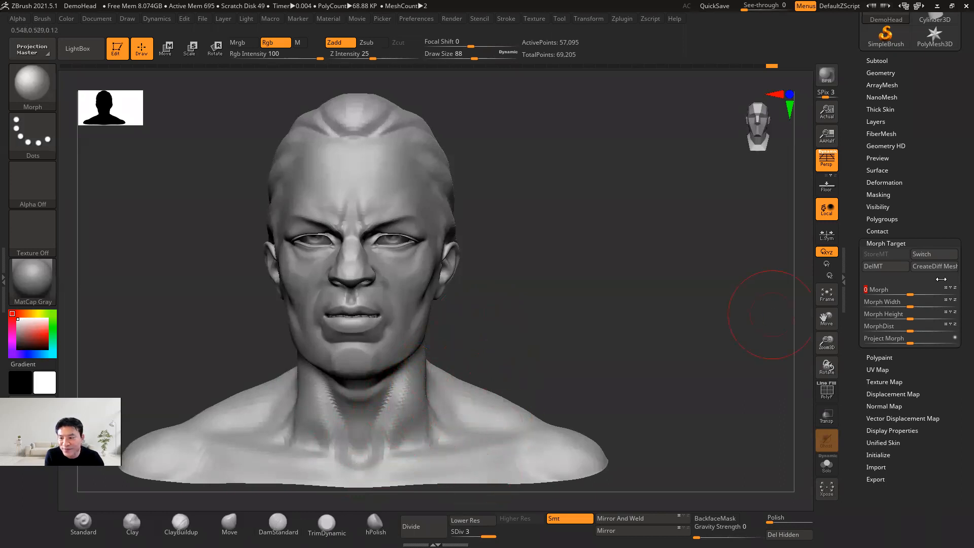
Step: Set Morph to 100 to return the face to its stored shape, and try a negative value on the restored head
mouse_move(910, 292)
mouse_down()
mouse_move(922, 291)
mouse_move(902, 290)
mouse_move(963, 287)
mouse_up()
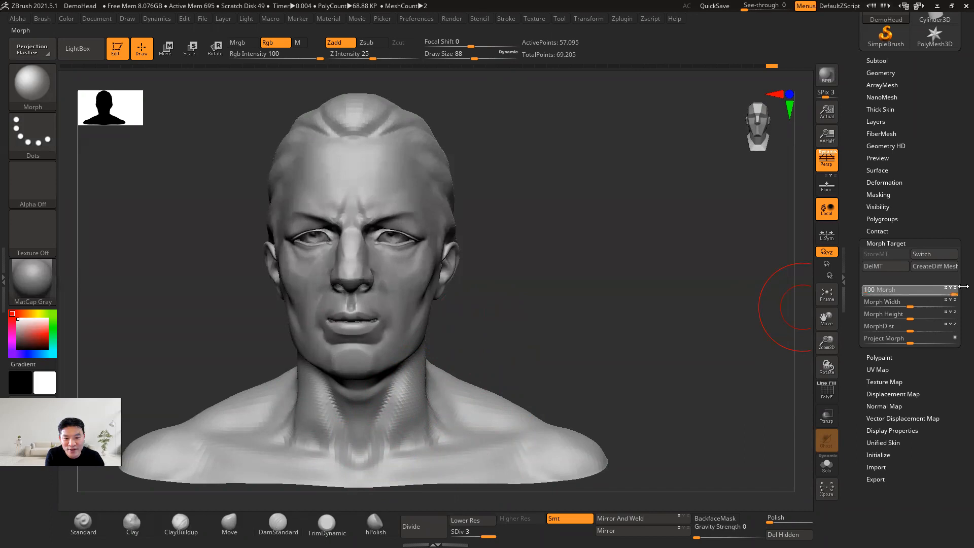
drag(604, 280, 588, 255)
drag(911, 292, 834, 298)
drag(573, 293, 540, 290)
Step: Switch to the Clay brush with draw size 12 and Z Intensity 68
click(36, 86)
click(38, 91)
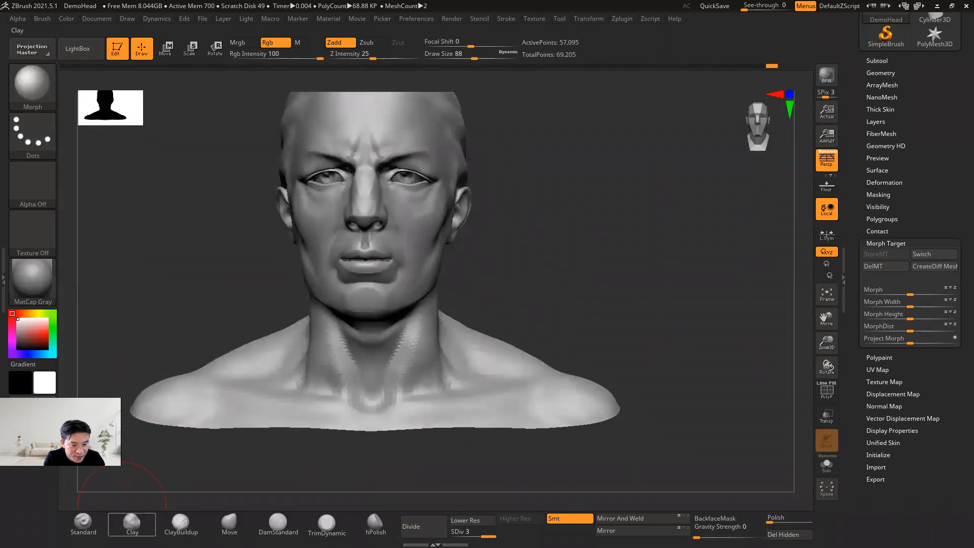
click(132, 522)
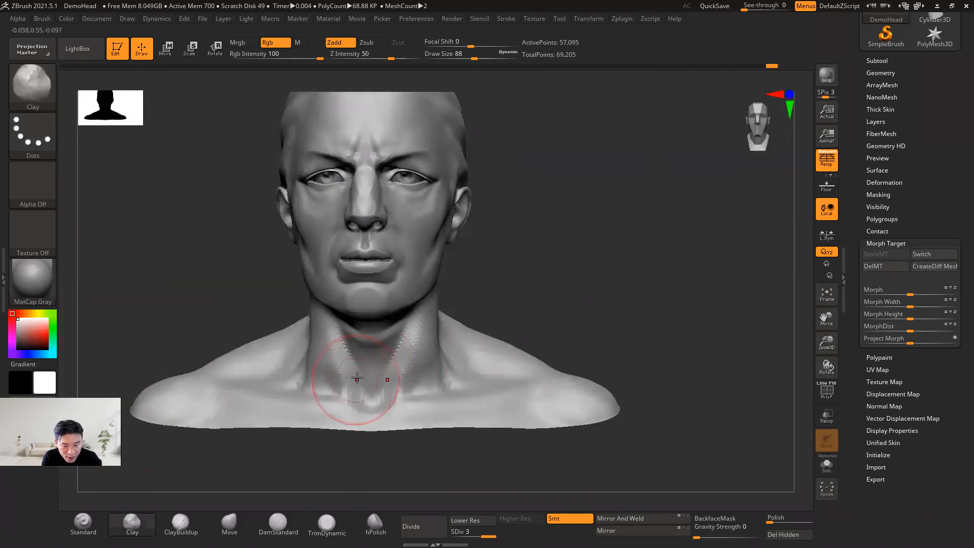
key([)
key([)
key([)
key([)
key([)
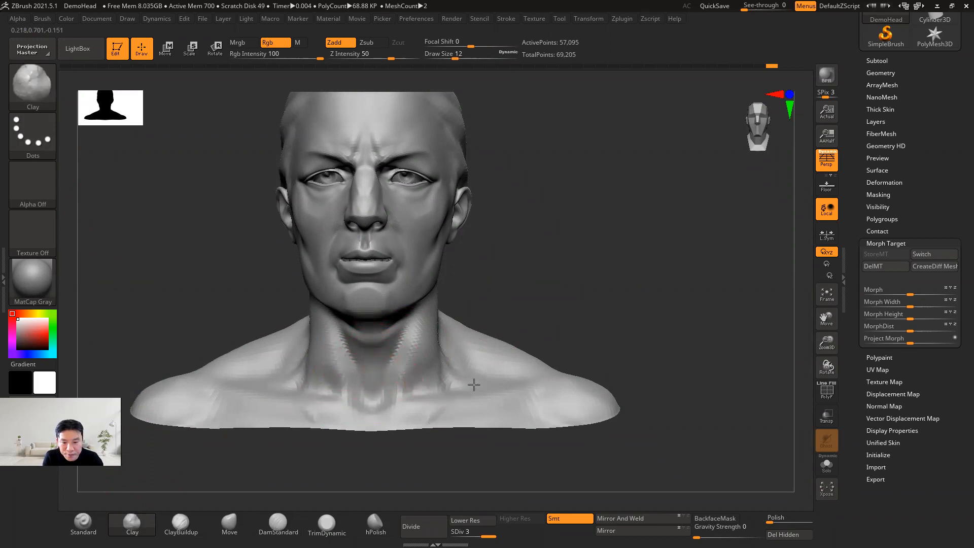
click(400, 57)
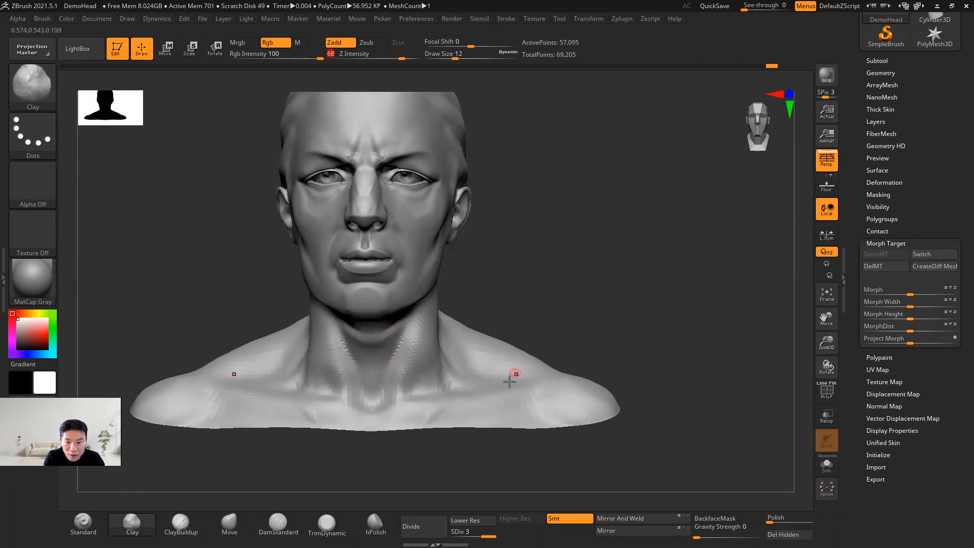
Step: Build up clay strokes on the shoulders, neck and cheeks at draw size 24, and exaggerate them with a negative Morph value
key(])
key(])
mouse_move(490, 397)
mouse_down()
mouse_move(495, 369)
mouse_move(481, 357)
mouse_up()
mouse_move(532, 404)
mouse_down()
mouse_move(570, 389)
mouse_move(553, 383)
mouse_up()
mouse_move(440, 361)
mouse_down()
mouse_move(416, 369)
mouse_move(431, 334)
mouse_move(412, 292)
mouse_move(421, 260)
mouse_move(415, 210)
mouse_move(430, 208)
mouse_move(439, 191)
mouse_move(431, 163)
mouse_up()
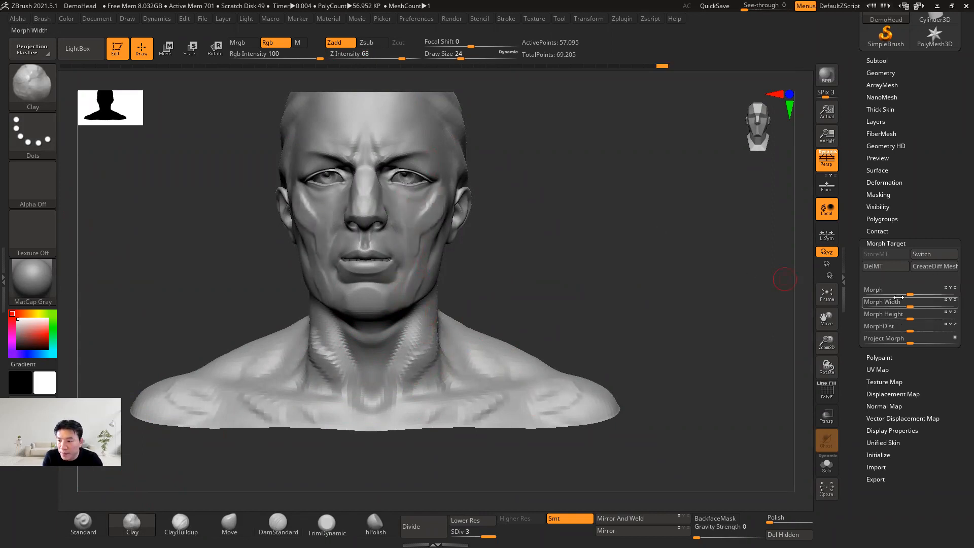
mouse_move(910, 293)
mouse_down()
mouse_move(870, 293)
mouse_move(963, 289)
mouse_move(874, 293)
mouse_move(963, 292)
mouse_move(850, 304)
mouse_up()
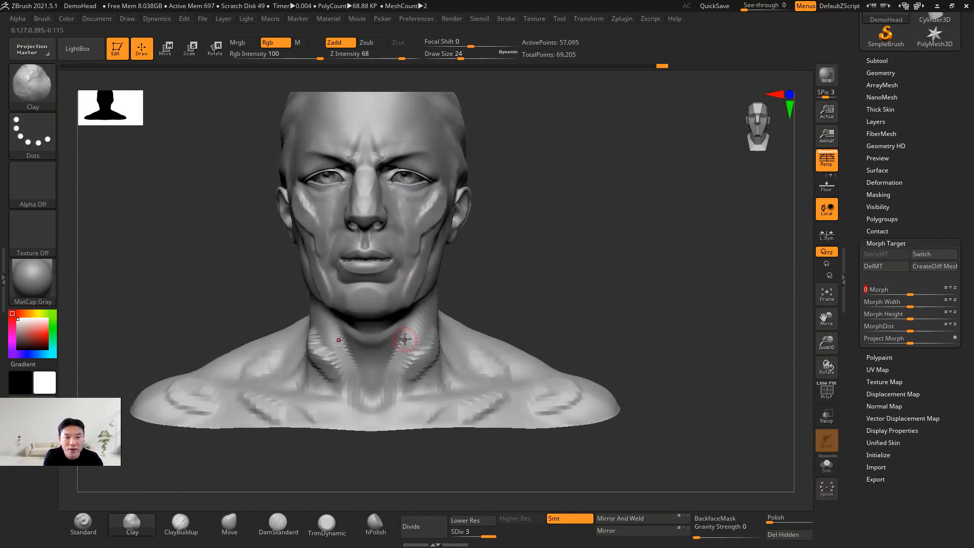
Step: Switch to the Morph brush, fade the clay strokes on the cheeks, and enlarge its draw size to 52
key(b)
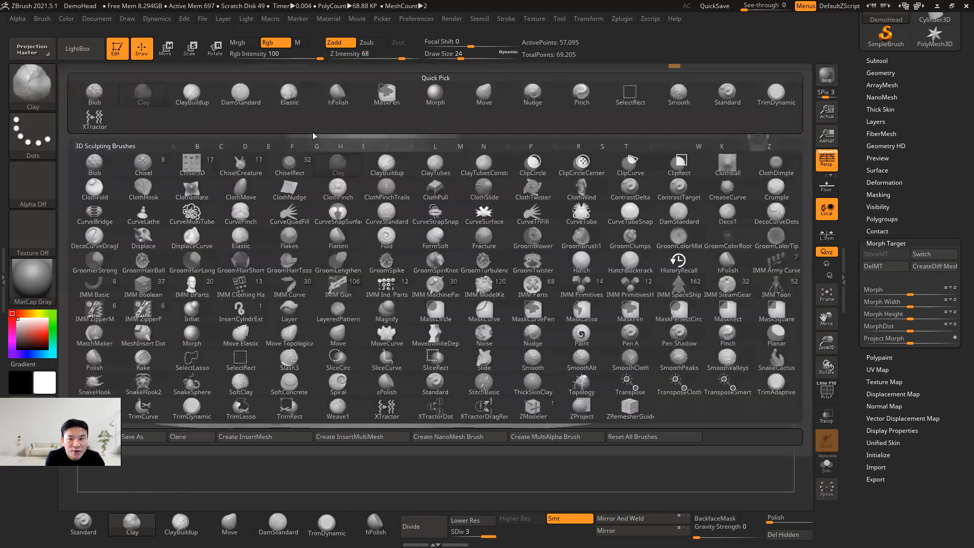
click(435, 93)
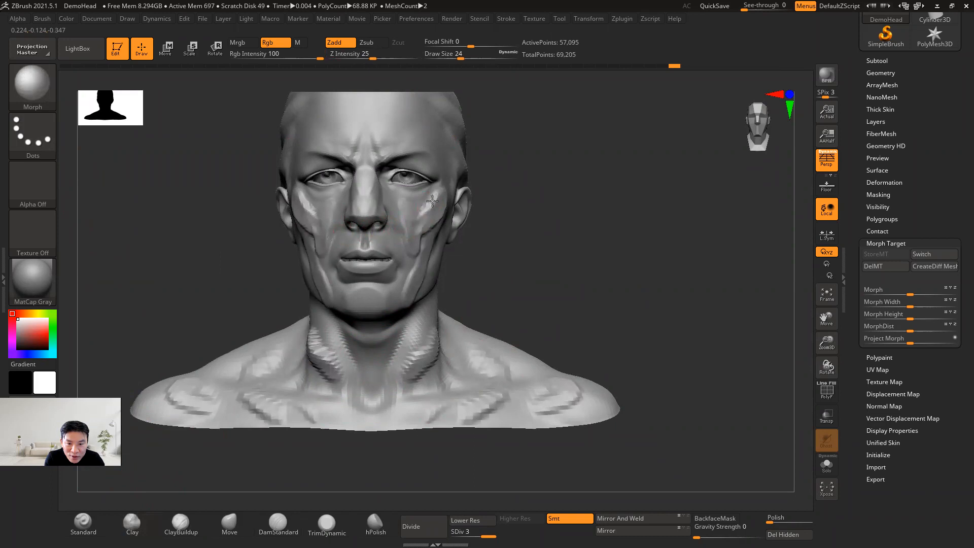
mouse_move(436, 194)
mouse_down()
mouse_move(414, 232)
mouse_move(405, 217)
mouse_move(402, 239)
mouse_up()
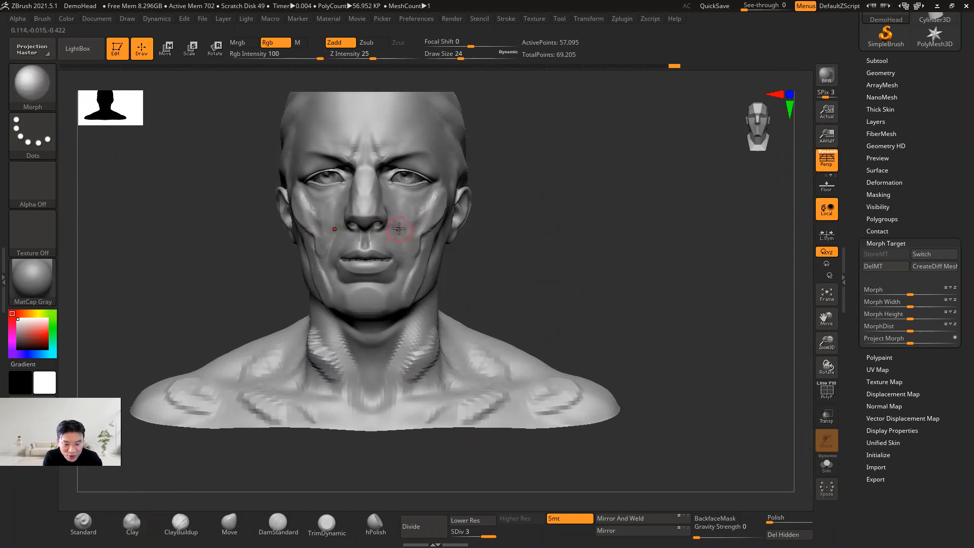
key(bracketright)
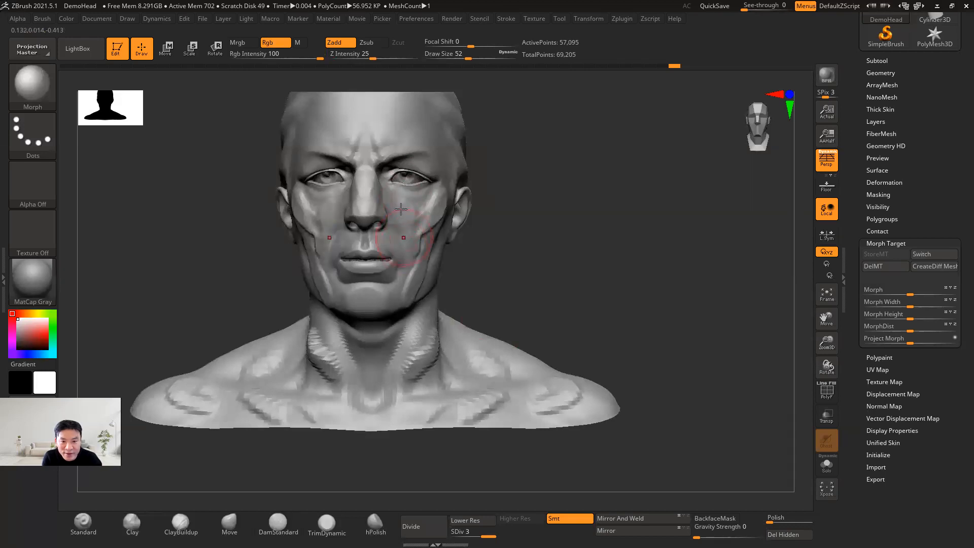
drag(411, 227, 415, 203)
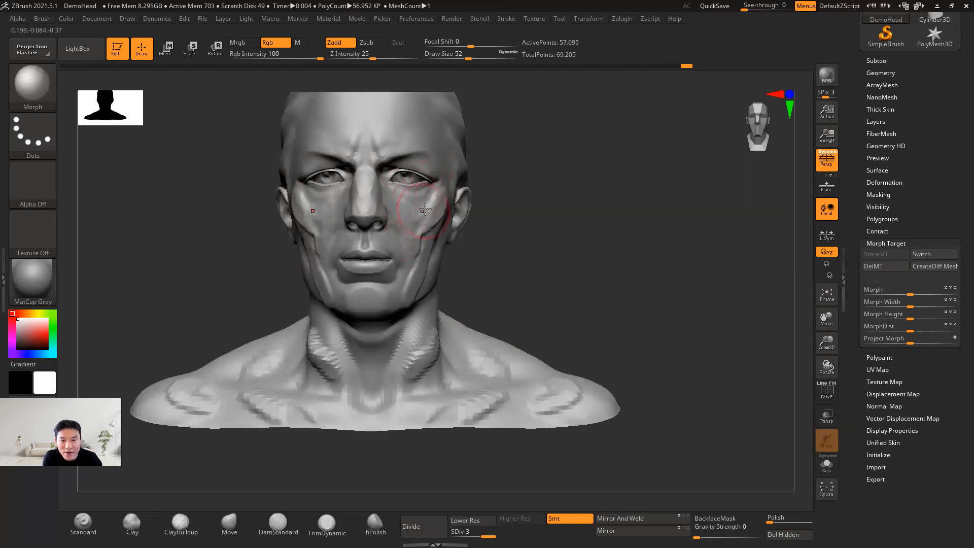
Step: Paint away the remaining clay strokes on the cheekbone, cheek and jaw from the side with the Morph brush
drag(538, 208, 446, 187)
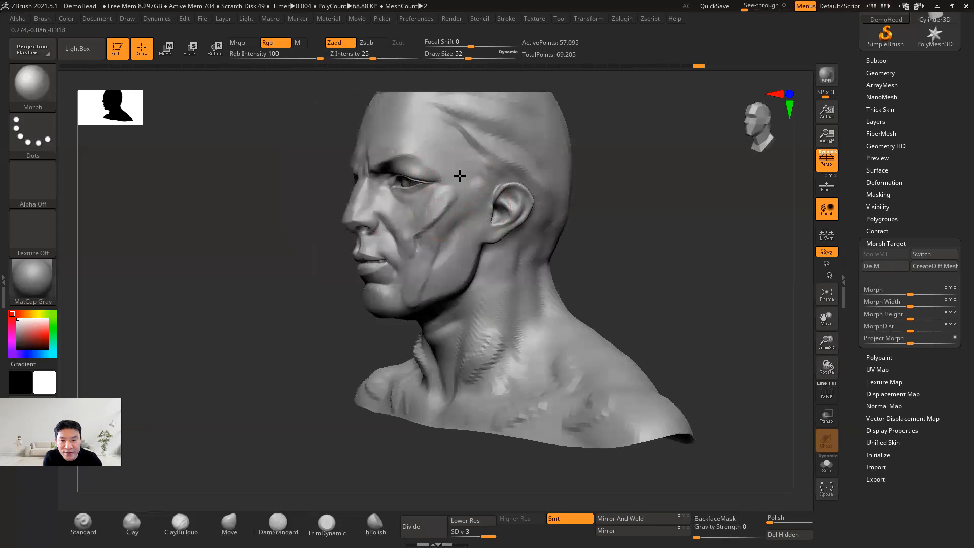
drag(438, 229, 439, 227)
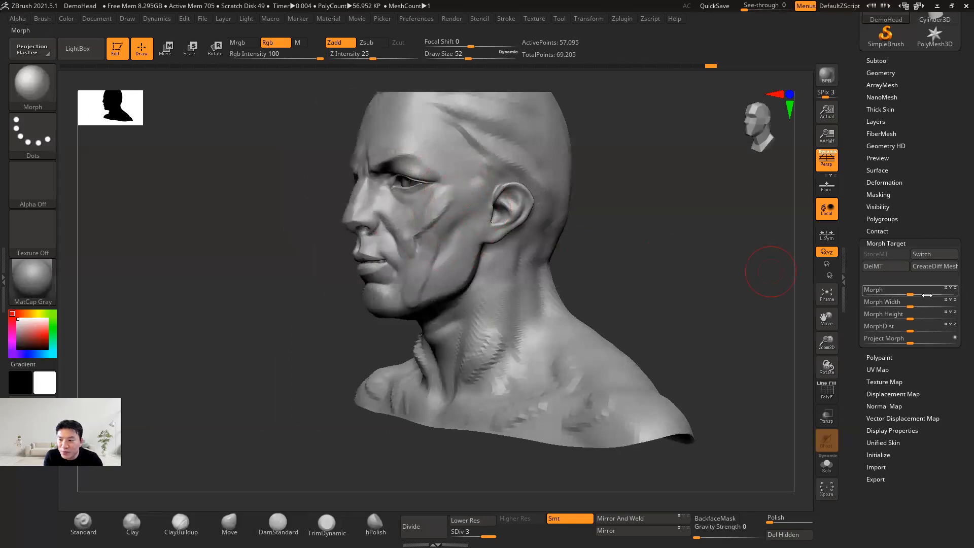
drag(908, 293, 907, 294)
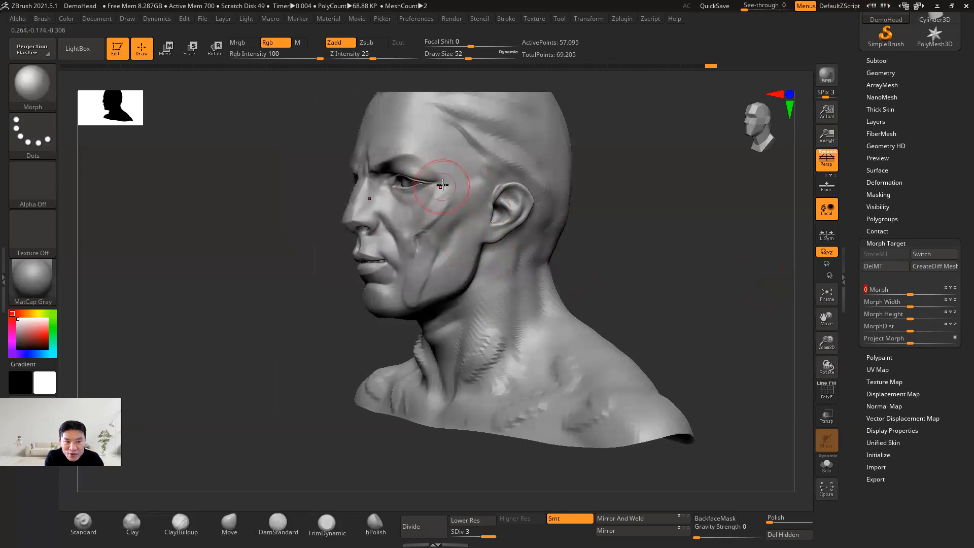
drag(445, 181, 446, 179)
mouse_move(435, 216)
mouse_down()
mouse_move(409, 267)
mouse_move(437, 254)
mouse_up()
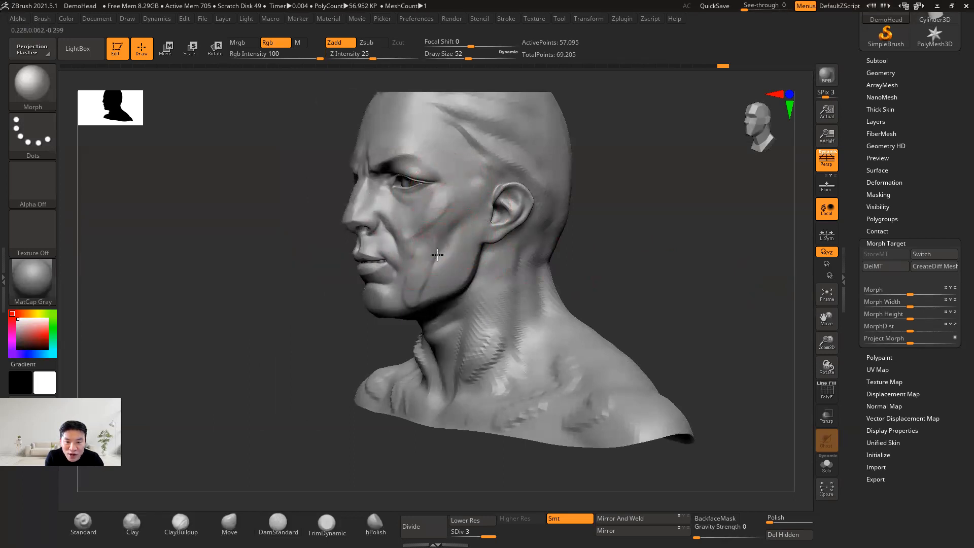
drag(402, 310, 400, 299)
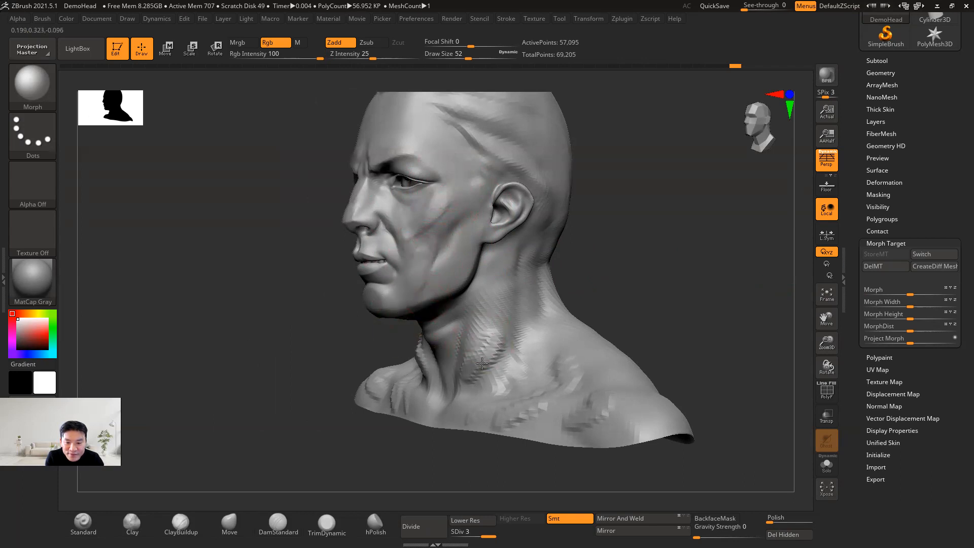
shift+drag(715, 278, 749, 279)
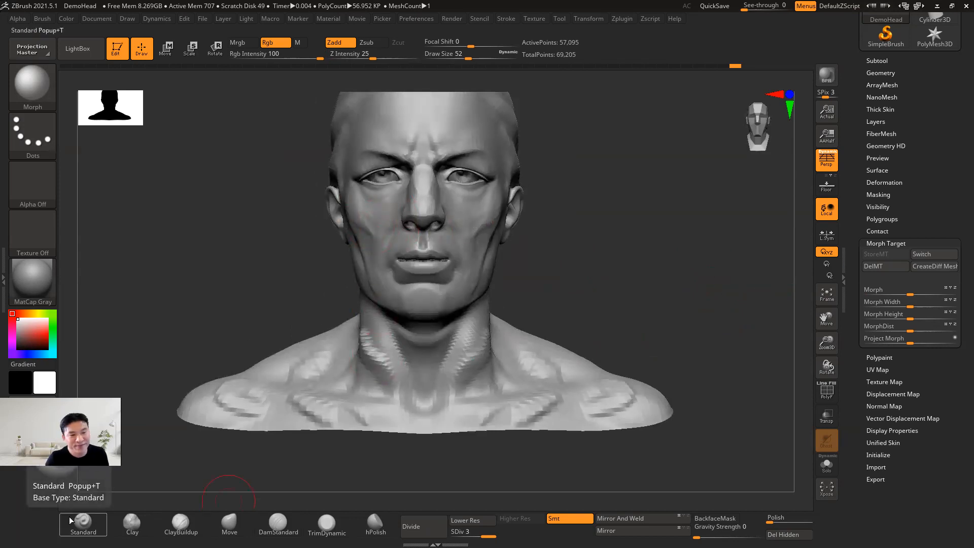
click(39, 82)
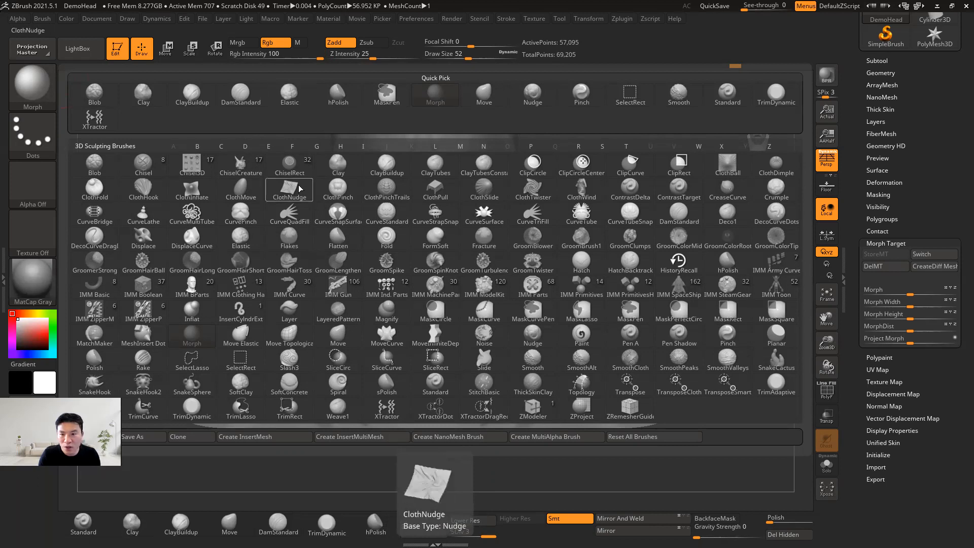
click(39, 87)
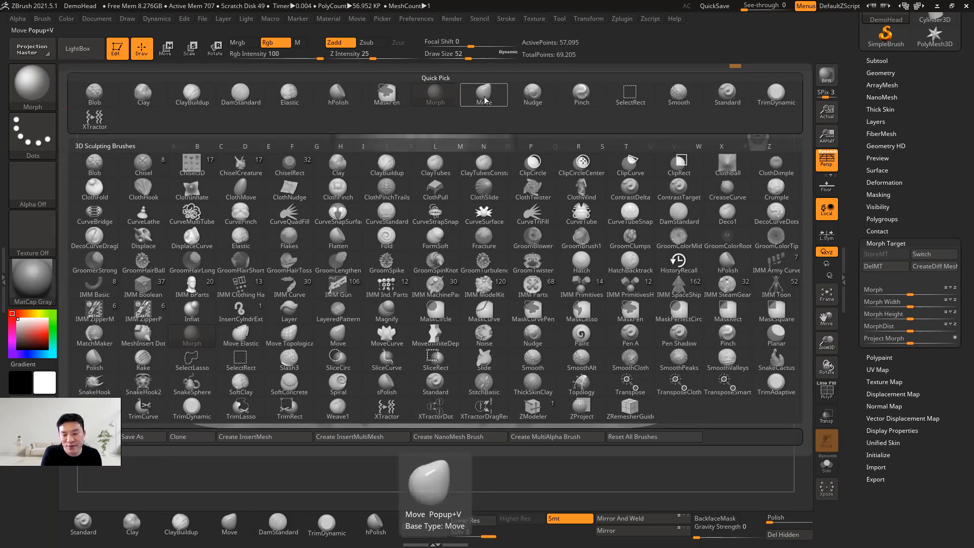
click(435, 96)
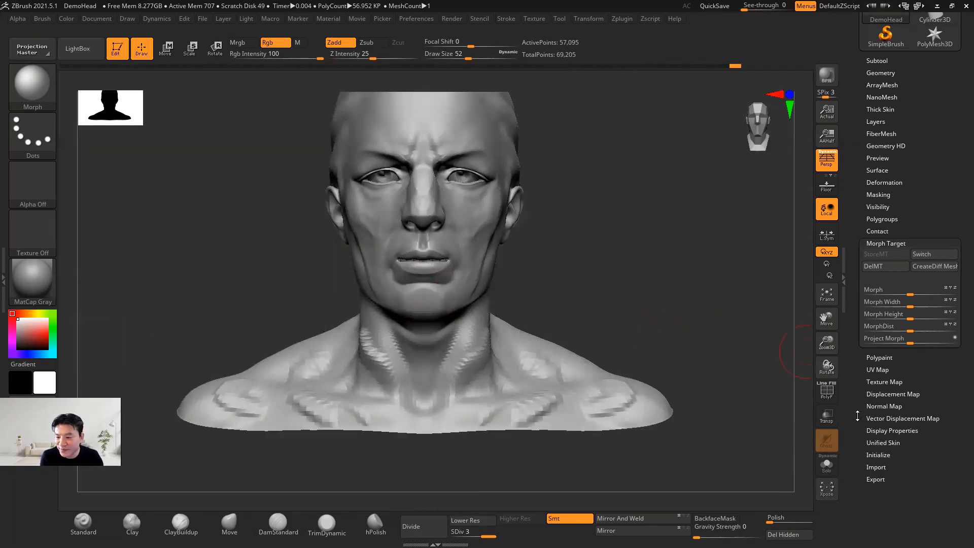
scroll(861, 401, down, 1)
click(37, 74)
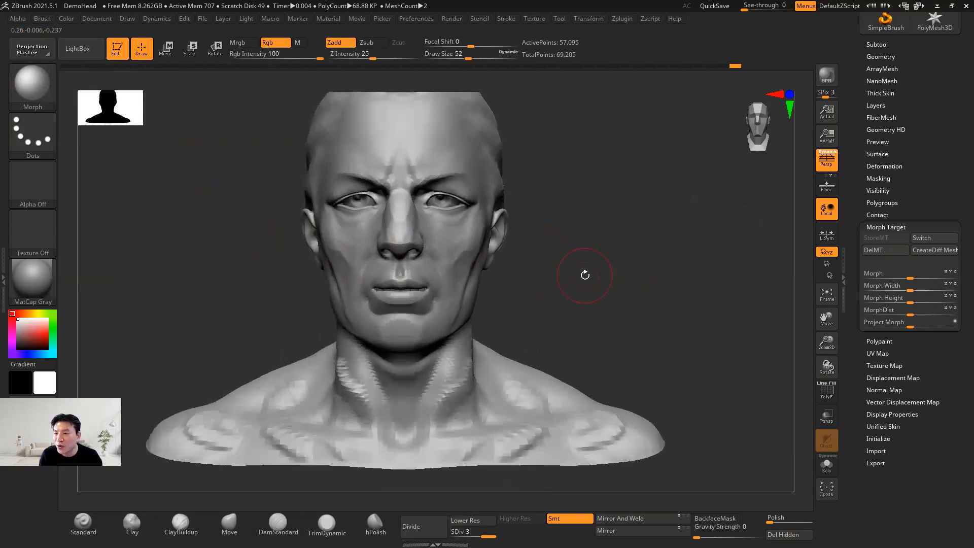
drag(854, 218, 861, 267)
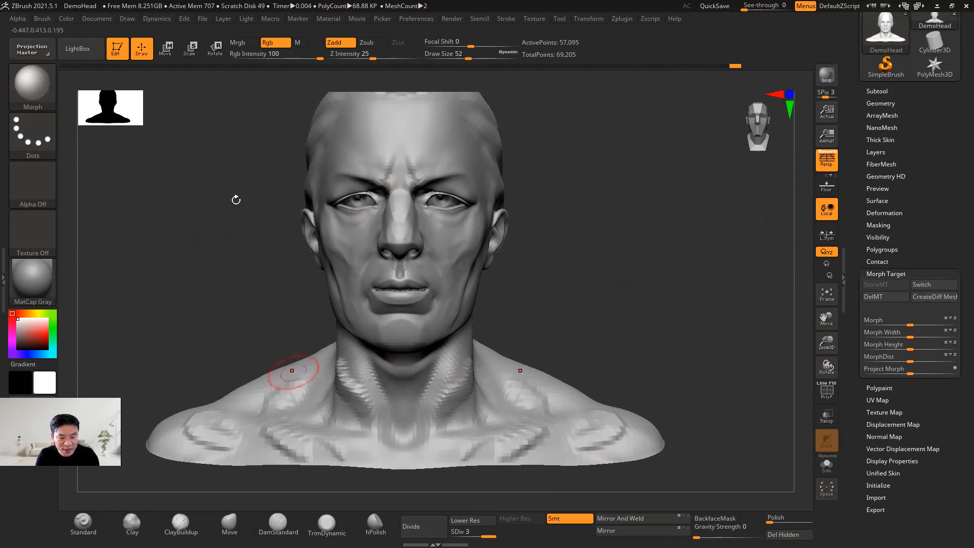
click(27, 84)
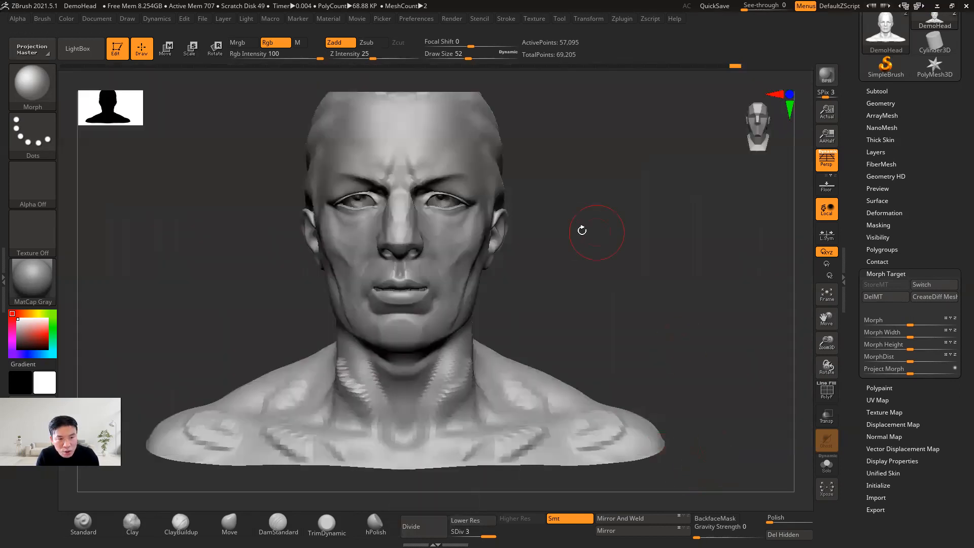
mouse_move(561, 302)
mouse_down()
mouse_move(598, 298)
mouse_move(565, 294)
mouse_move(591, 295)
mouse_move(558, 298)
mouse_move(558, 307)
mouse_up()
key(alt+shift)
drag(564, 301, 544, 316)
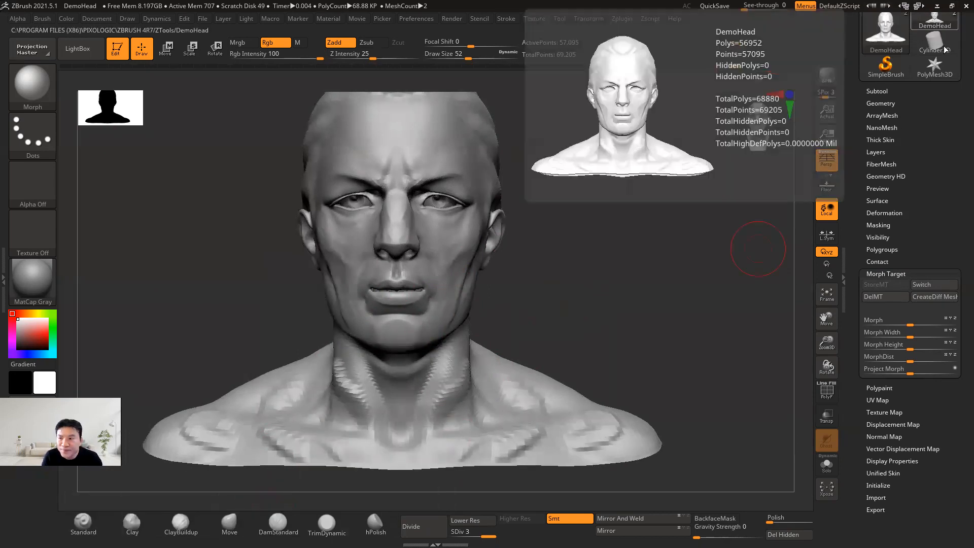
Step: Switch to Chrome and shorten the Google image search to 캐리커쳐
click(935, 7)
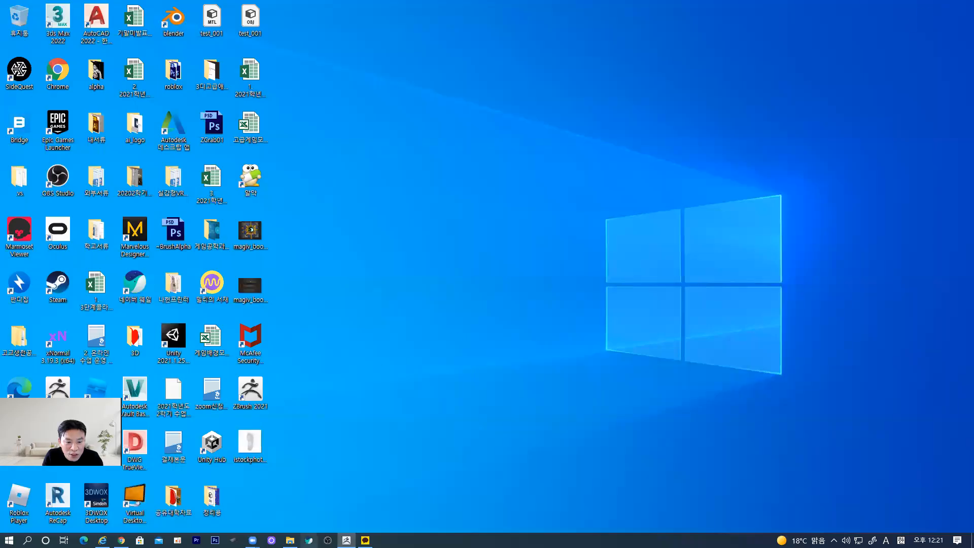
click(121, 539)
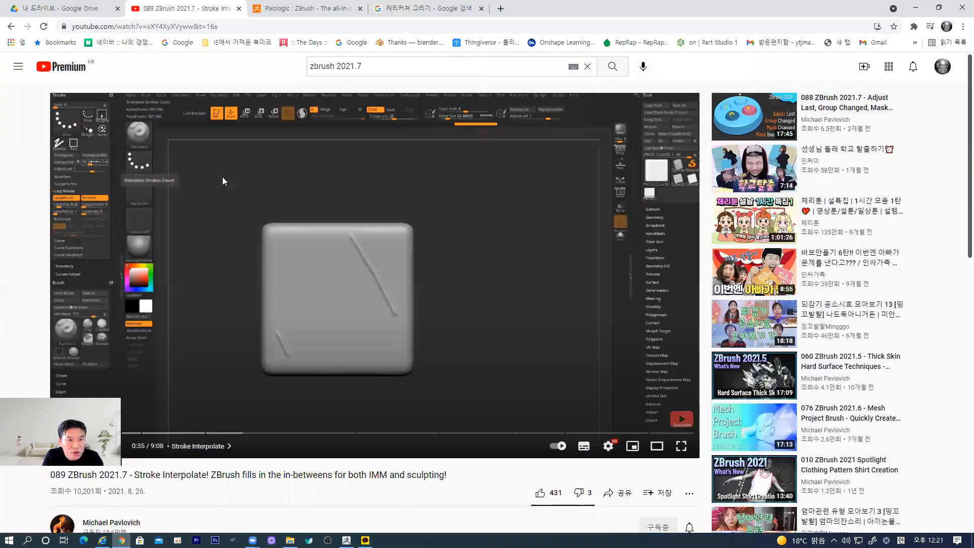
click(412, 9)
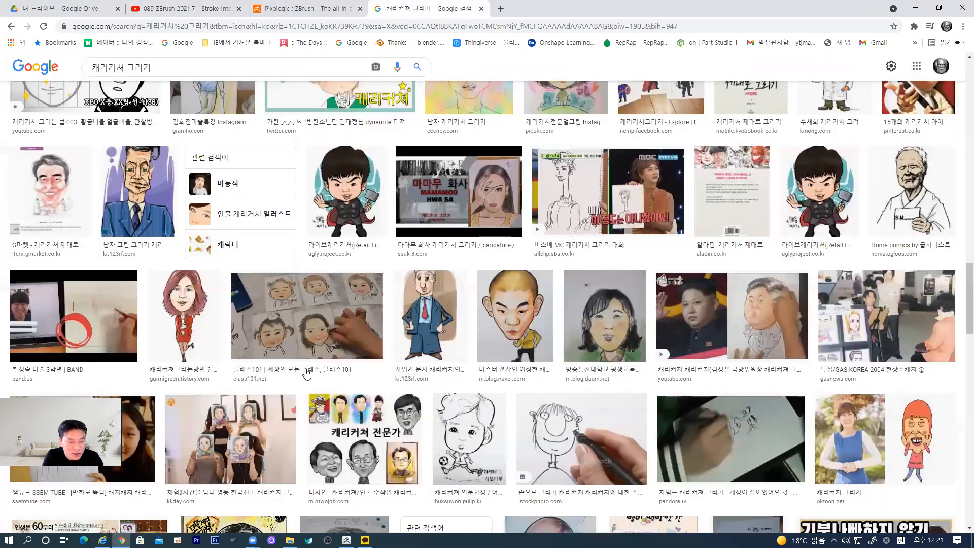
scroll(290, 365, up, 4)
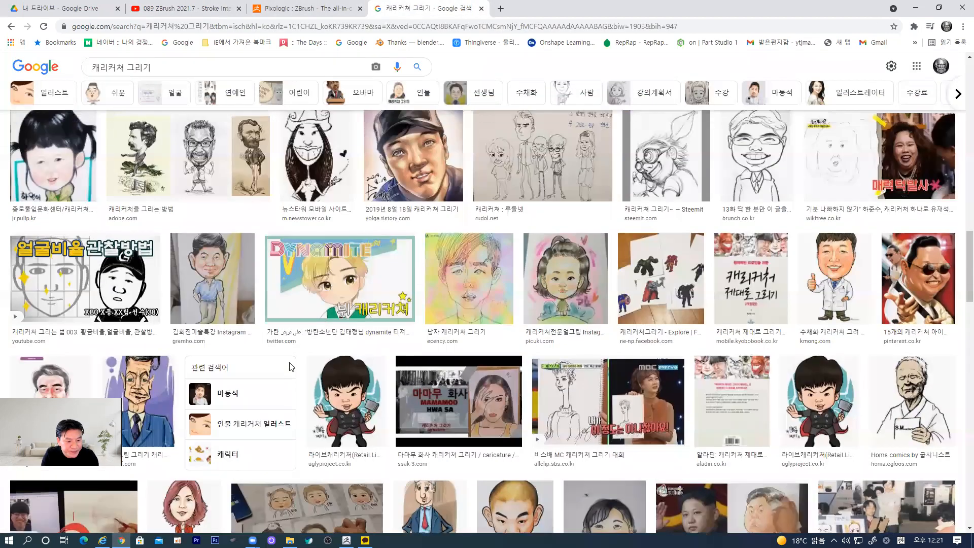
scroll(290, 368, up, 10)
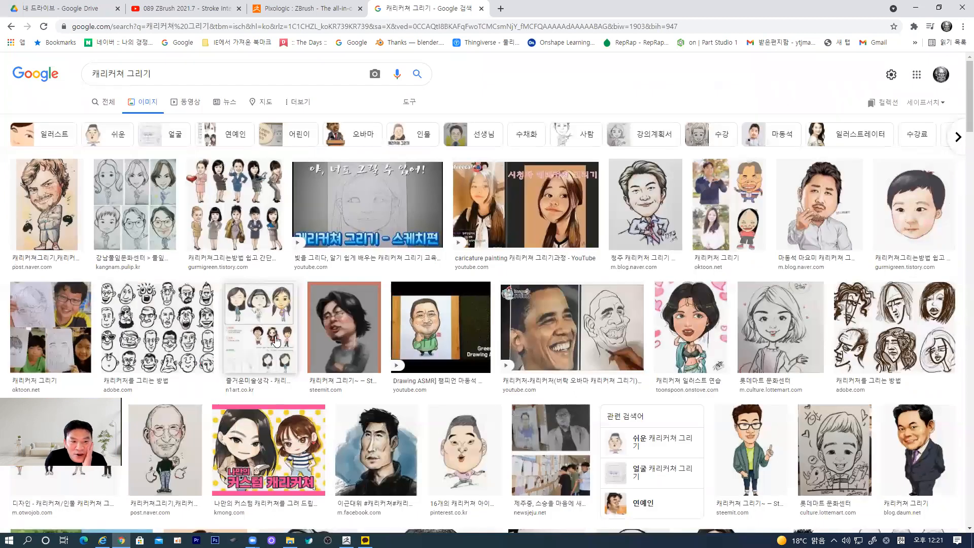
click(209, 73)
key(BackSpace)
key(BackSpace)
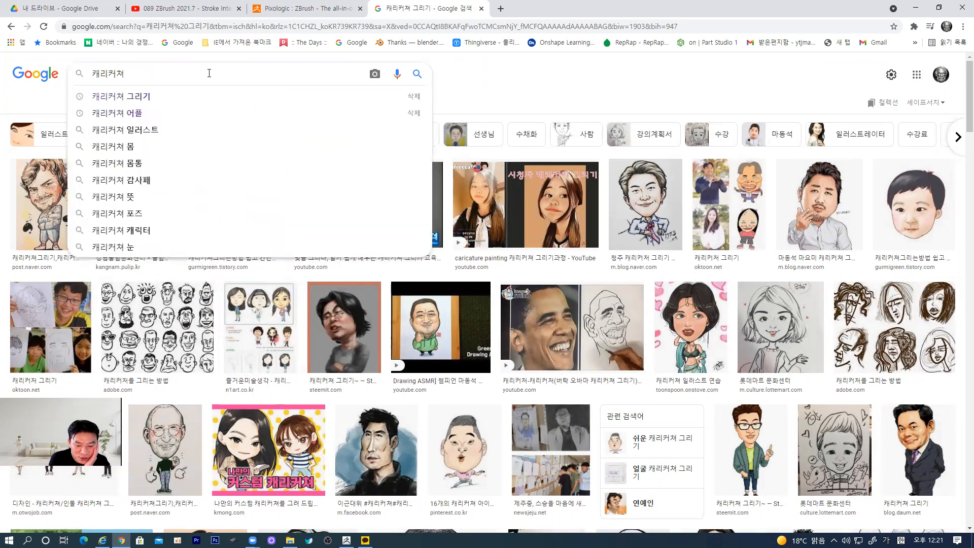
key(Return)
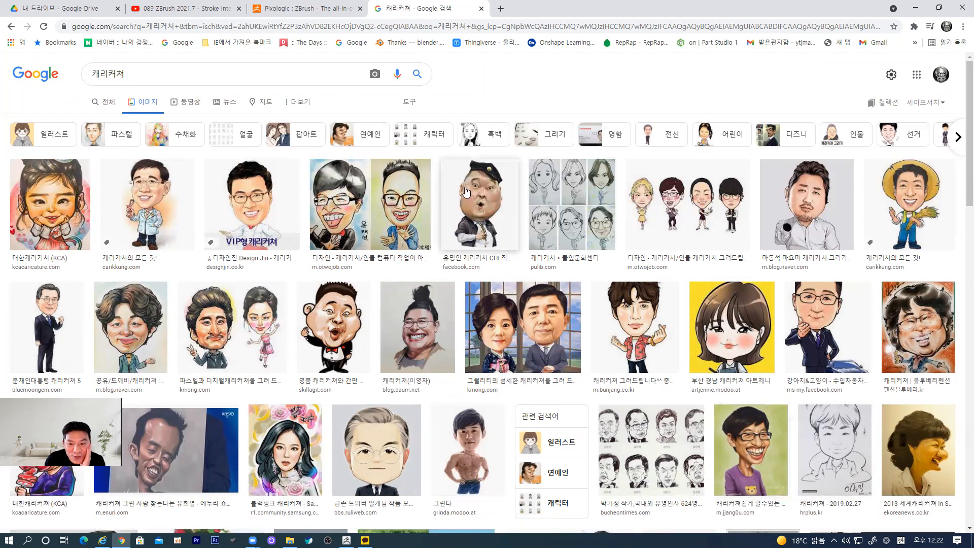
Step: Open the source page of the caricature of the smiling man with glasses and a purple bear shirt, and show the picture
click(766, 449)
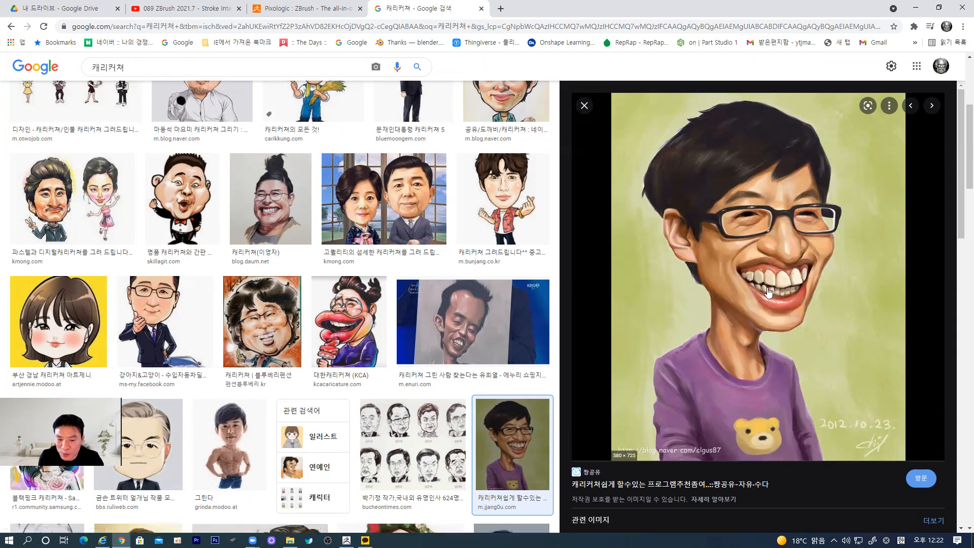
right_click(761, 260)
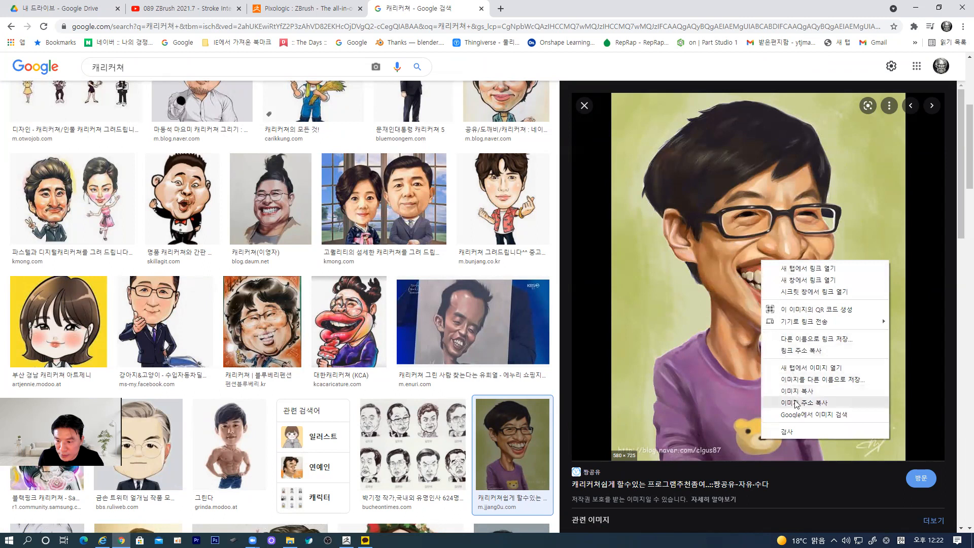
click(789, 194)
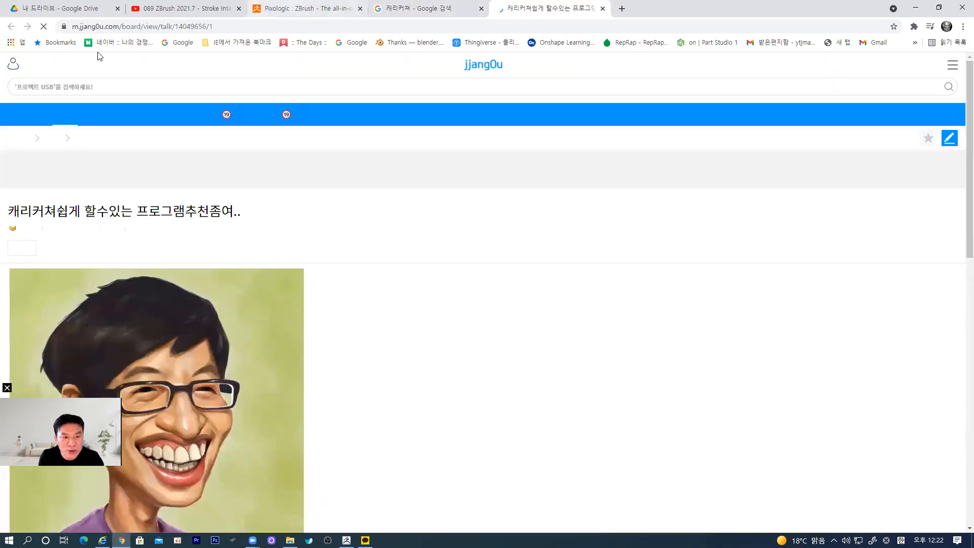
scroll(242, 331, down, 4)
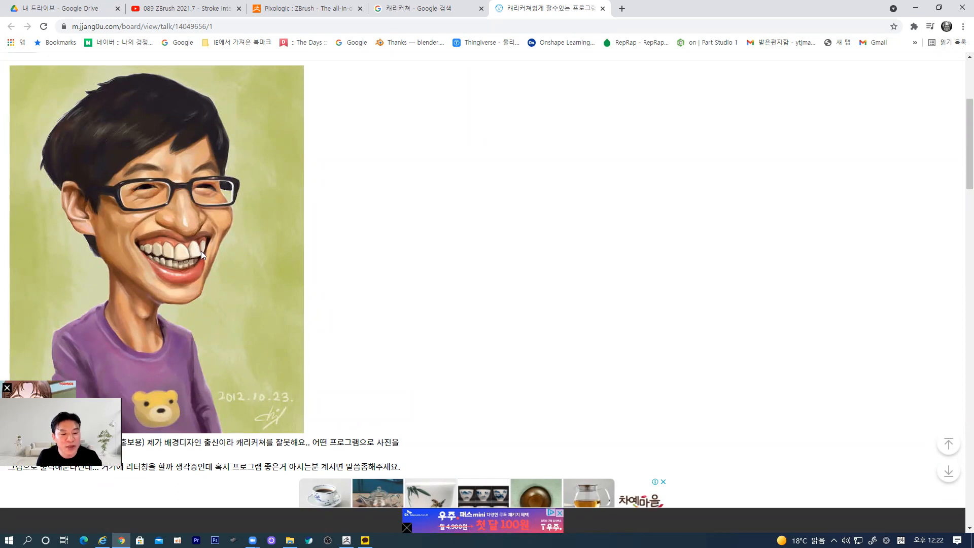
scroll(202, 254, down, 2)
scroll(202, 254, up, 2)
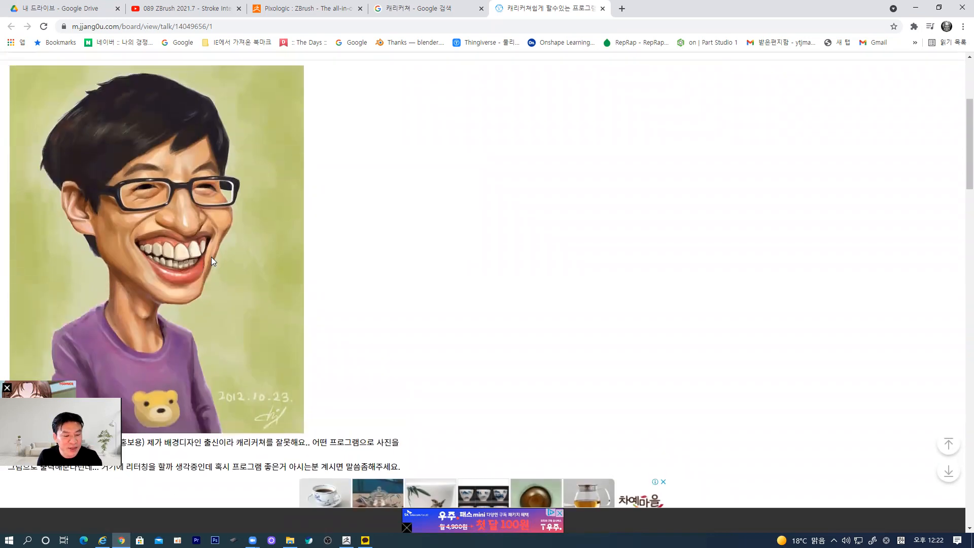
Step: Save the caricature picture to the desktop under its suggested file name and minimize the browser
right_click(199, 230)
click(440, 291)
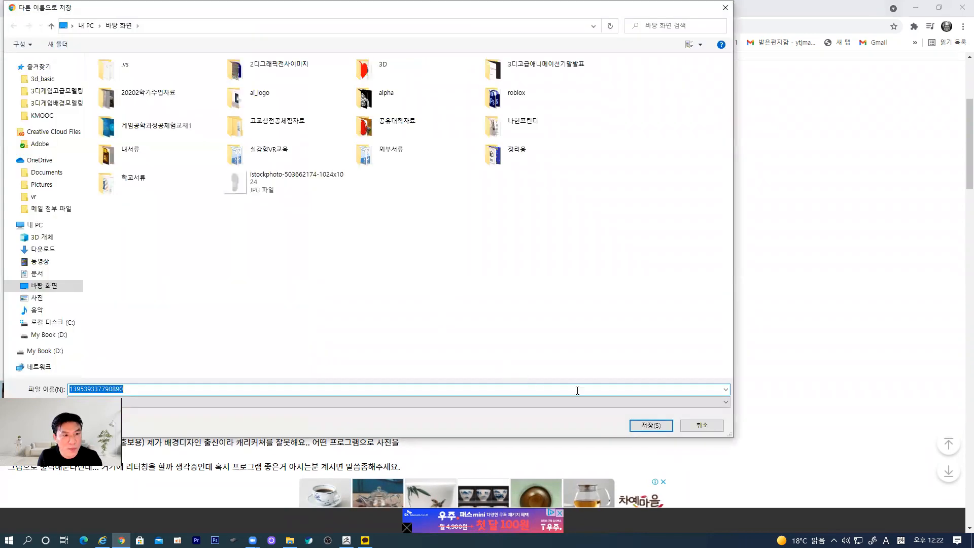
click(644, 424)
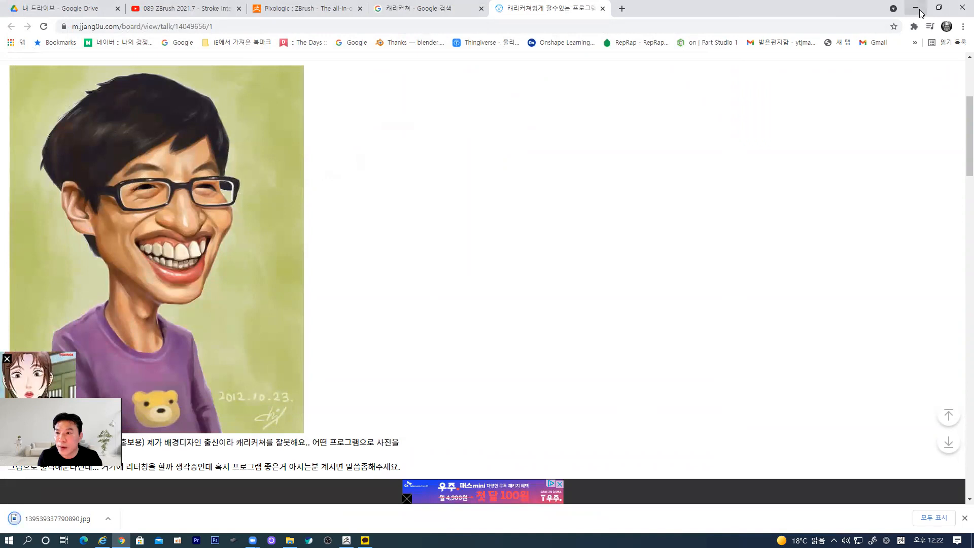
click(916, 8)
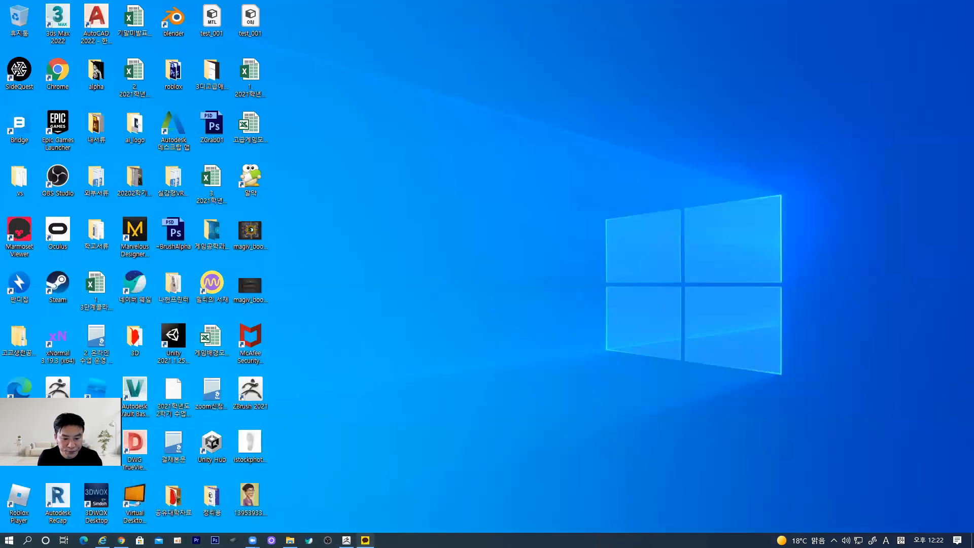
Step: Switch back to ZBrush, take its window out of full screen and resize it to leave a narrow strip of desktop free beside it
click(346, 540)
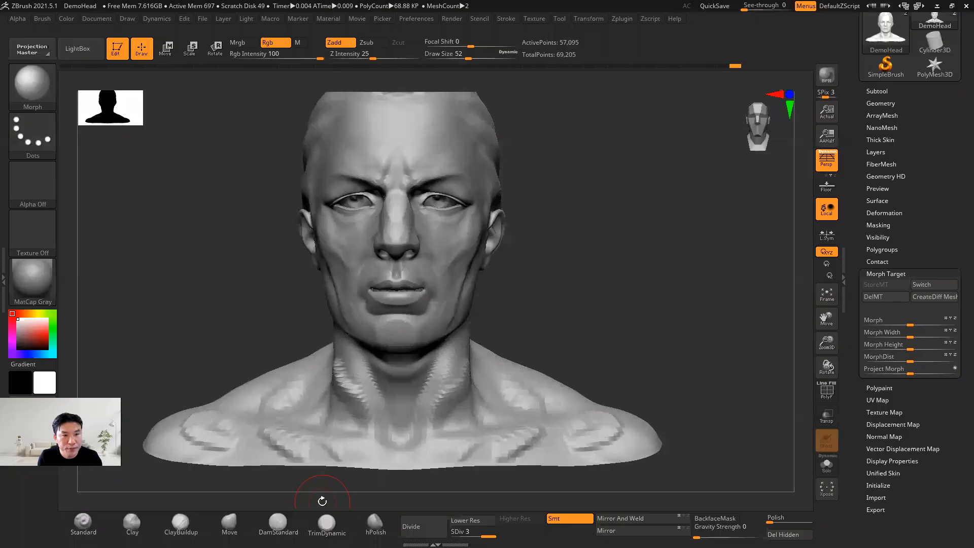
click(950, 6)
drag(360, 90, 401, 31)
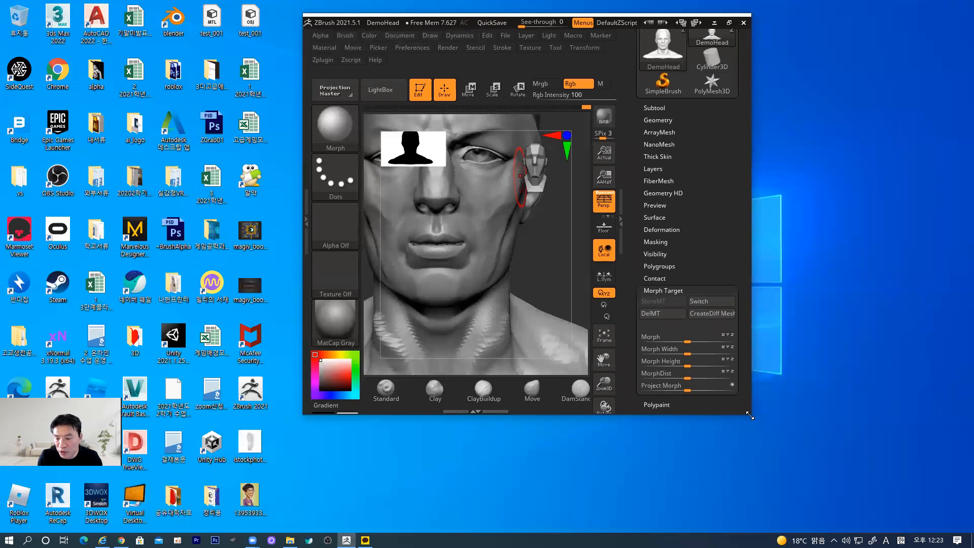
drag(750, 415, 971, 531)
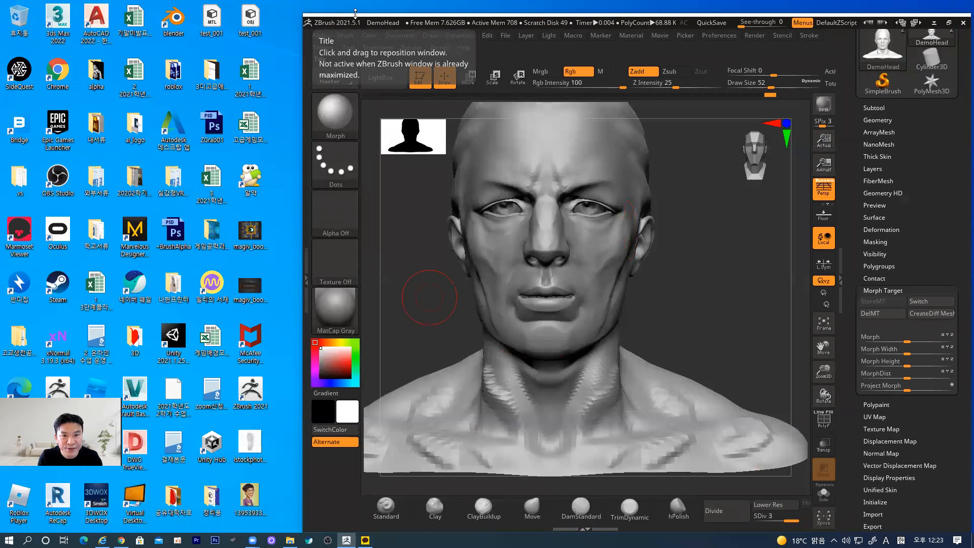
drag(355, 14, 355, 2)
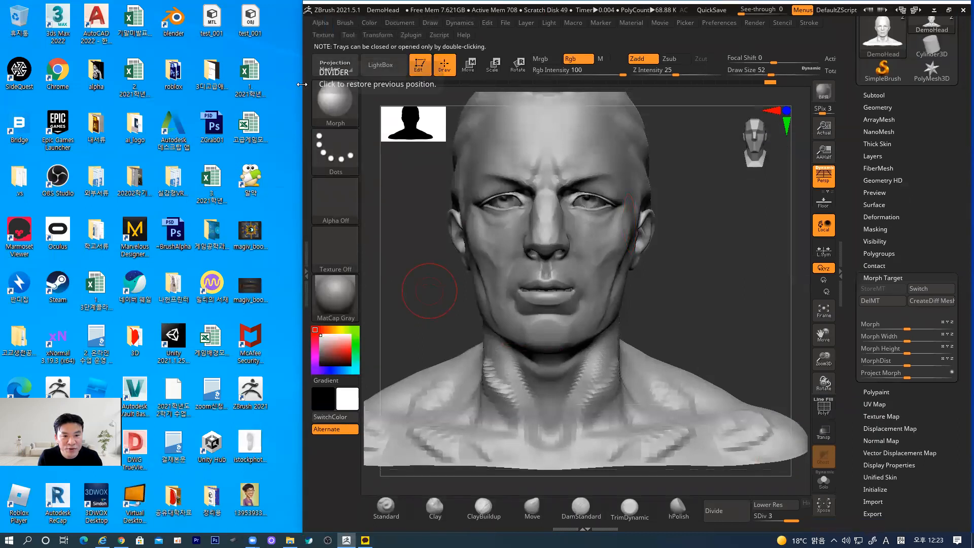
drag(302, 84, 204, 84)
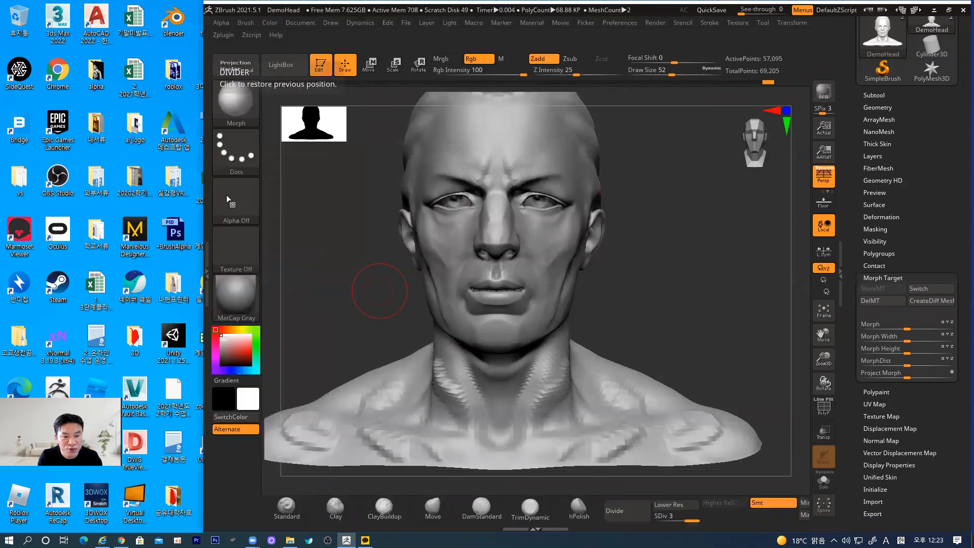
Step: Open File Explorer and look for the saved caricature in the vr, 사진 and 다운로드 folders
click(290, 540)
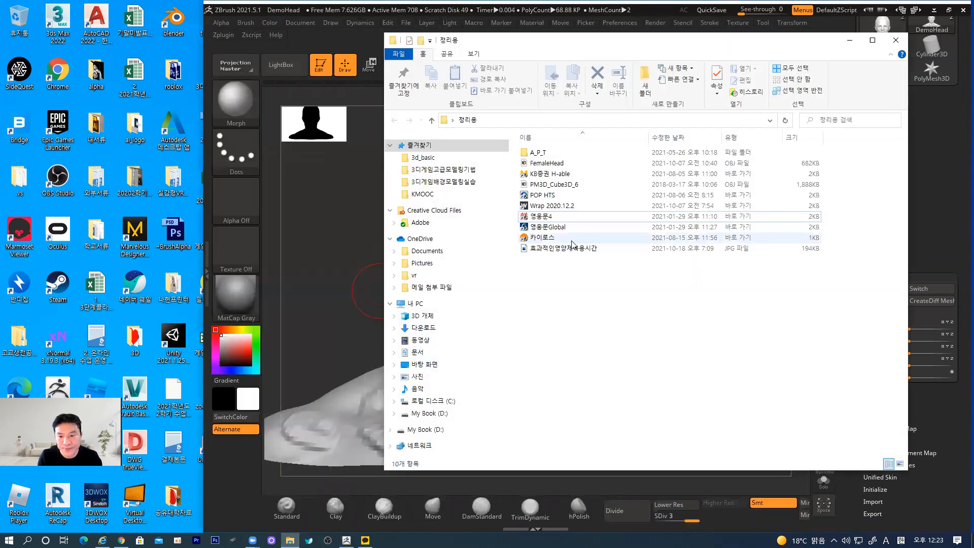
click(429, 276)
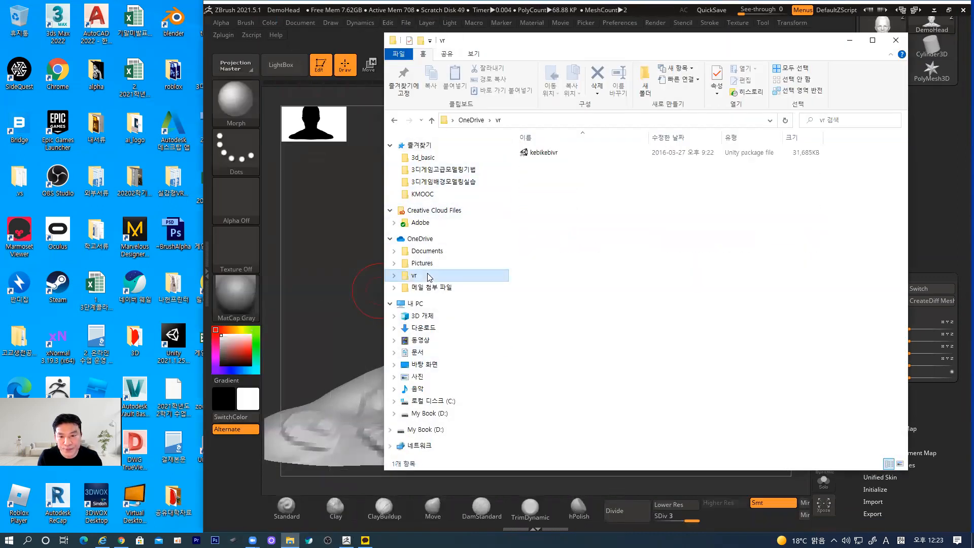
click(425, 378)
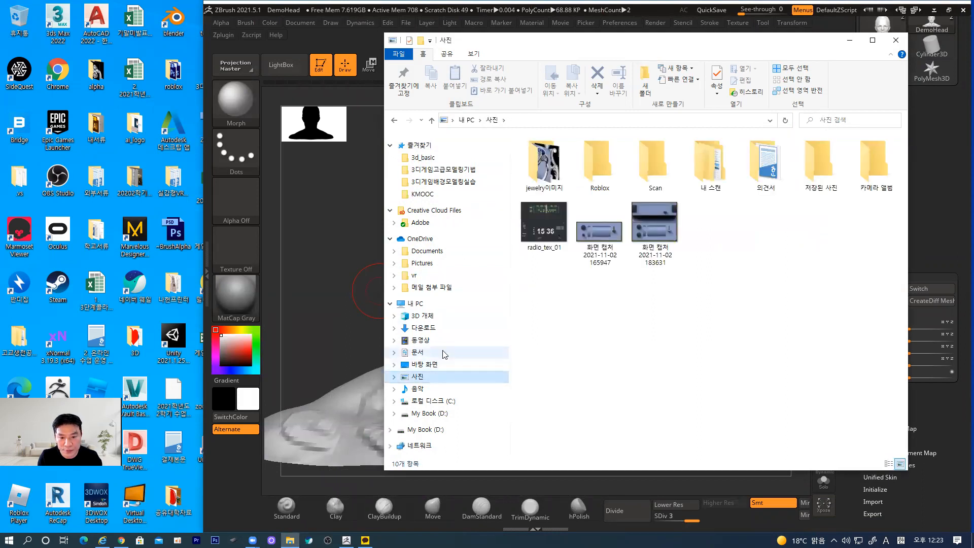
click(445, 331)
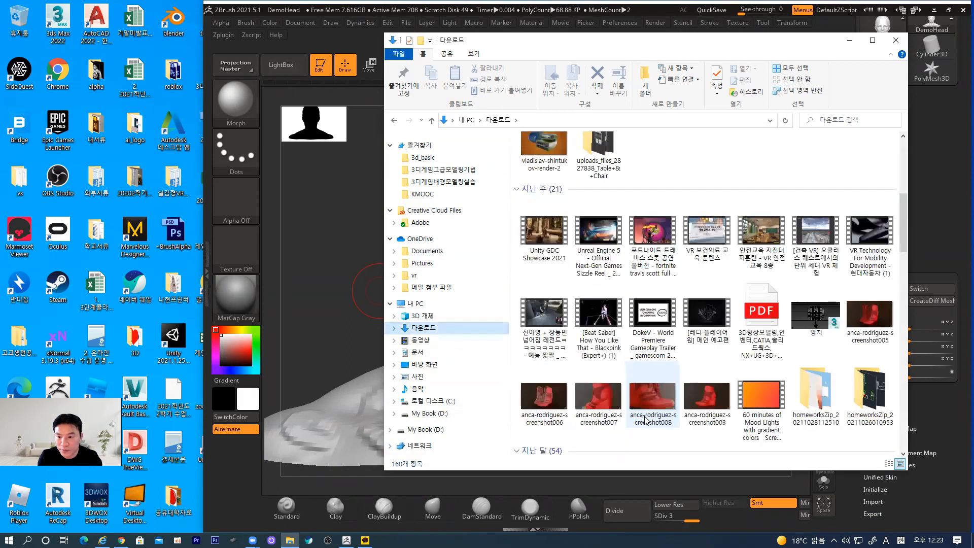
click(418, 378)
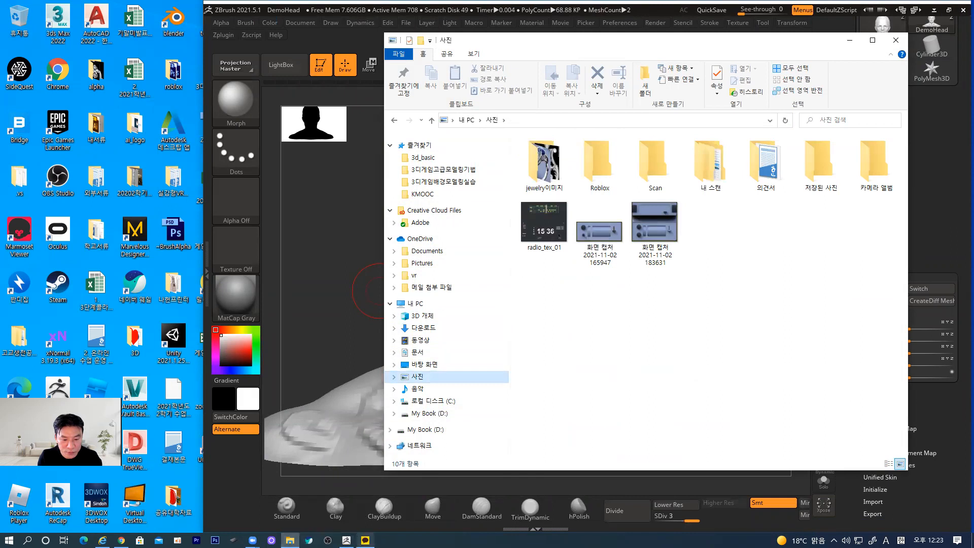
Step: Check in Chrome's save dialog which folder the caricature was saved to, cancel the dialog and minimize the browser
click(121, 540)
right_click(218, 146)
click(247, 165)
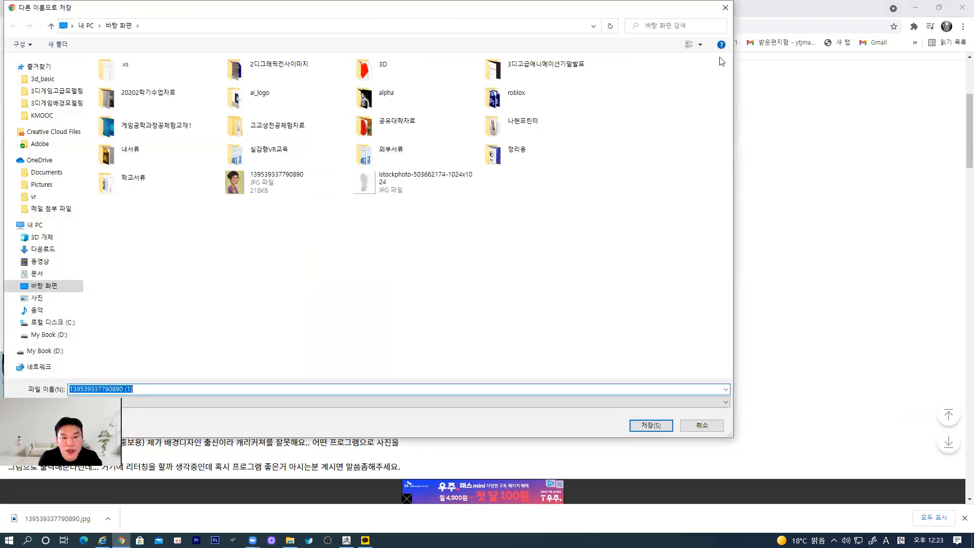
click(725, 7)
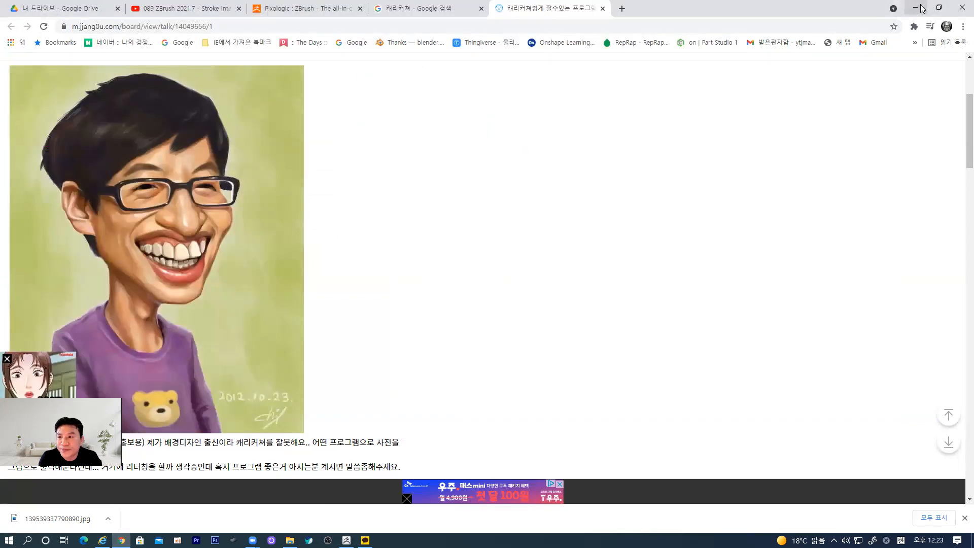
click(921, 8)
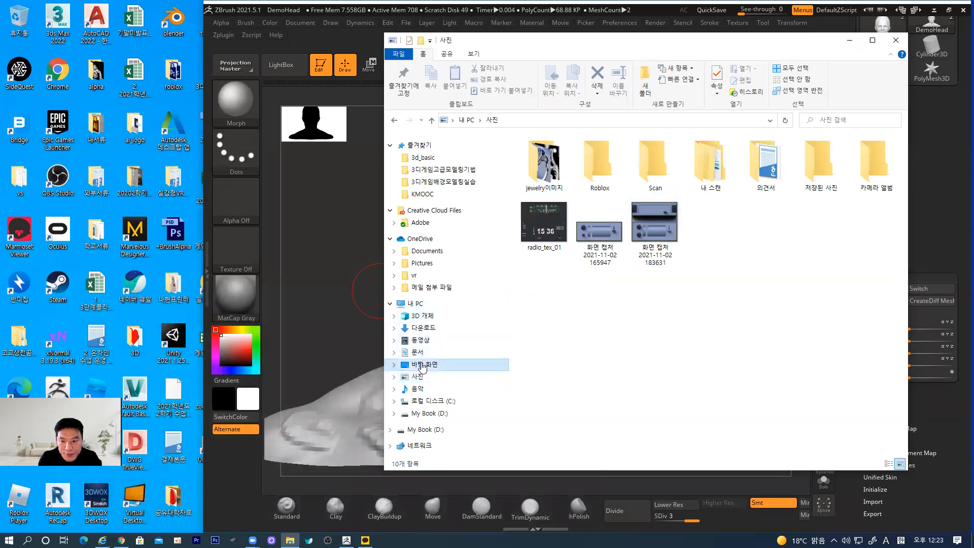
Step: Open 139539337790890.jpg from the 바탕 화면 folder in the photo viewer
click(421, 364)
click(809, 293)
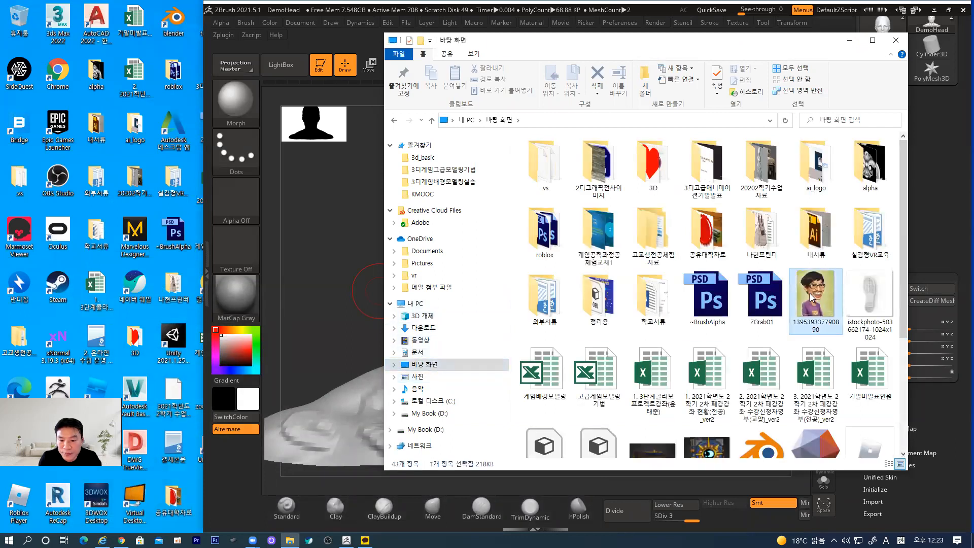
double_click(809, 293)
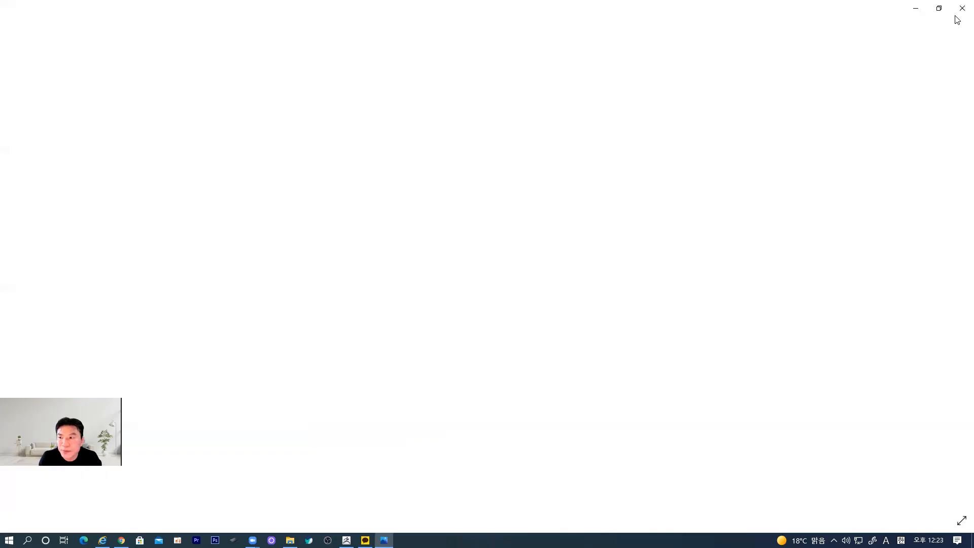
Step: Restore the photo viewer to a window, move it beside ZBrush and narrow it around the caricature
click(939, 8)
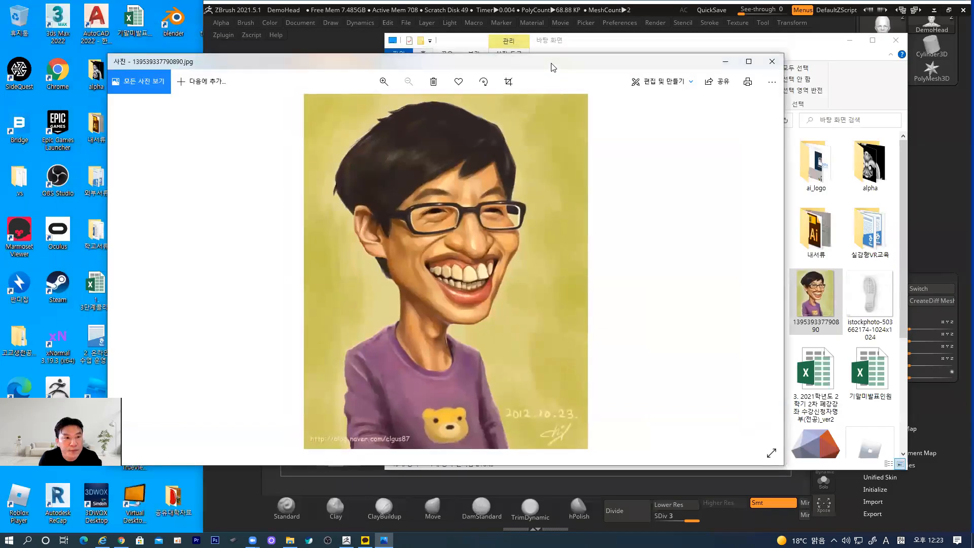
drag(553, 68, 396, 17)
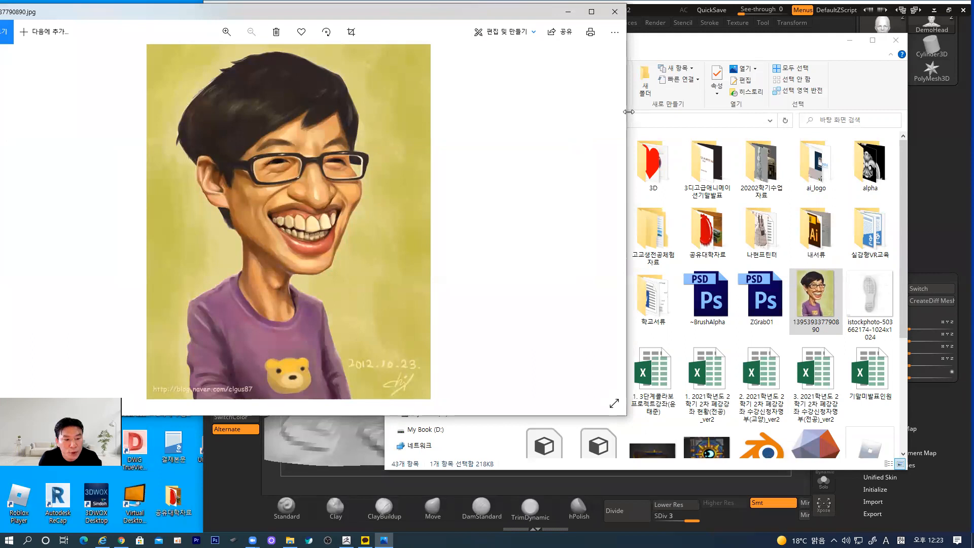
drag(628, 111, 241, 111)
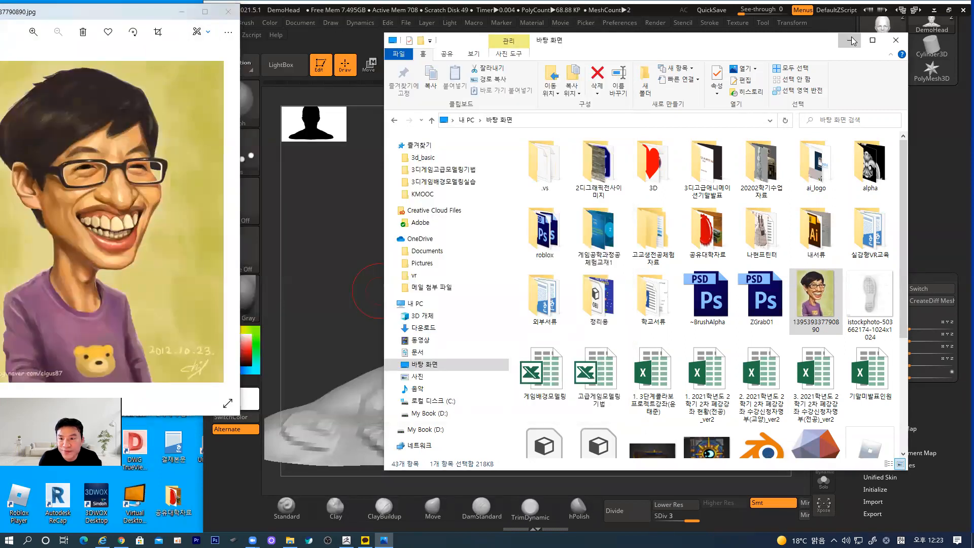
Step: Minimize File Explorer and narrow the ZBrush window so it sits directly beside the caricature picture
click(849, 40)
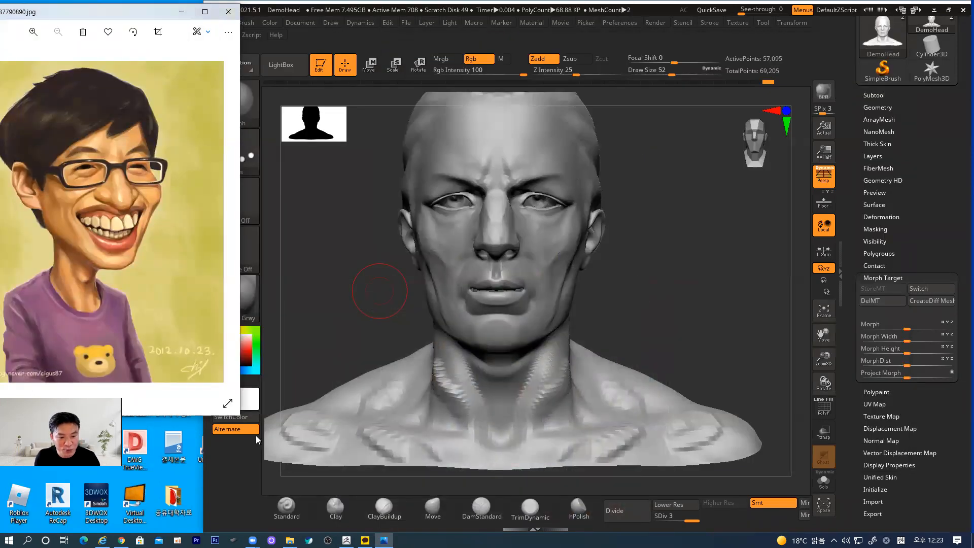
click(201, 445)
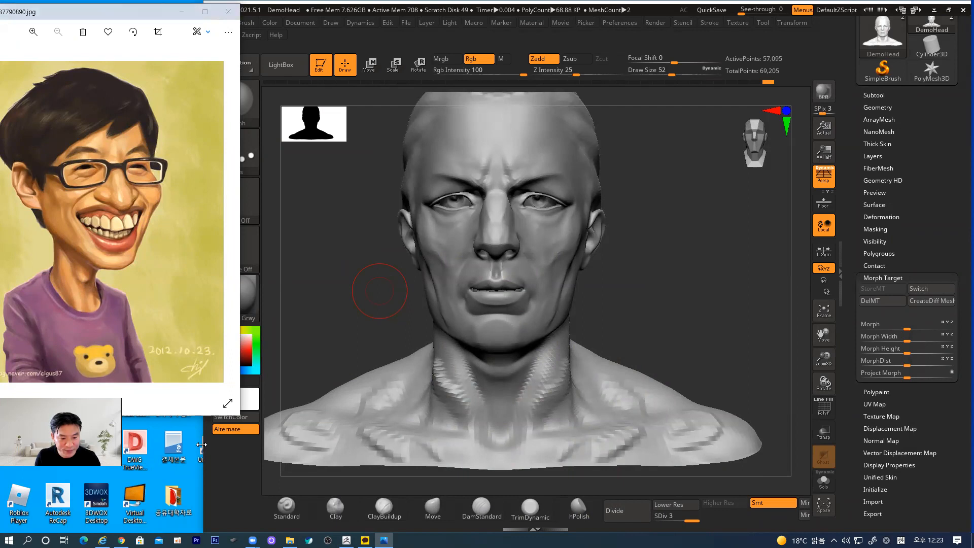
drag(201, 445, 227, 445)
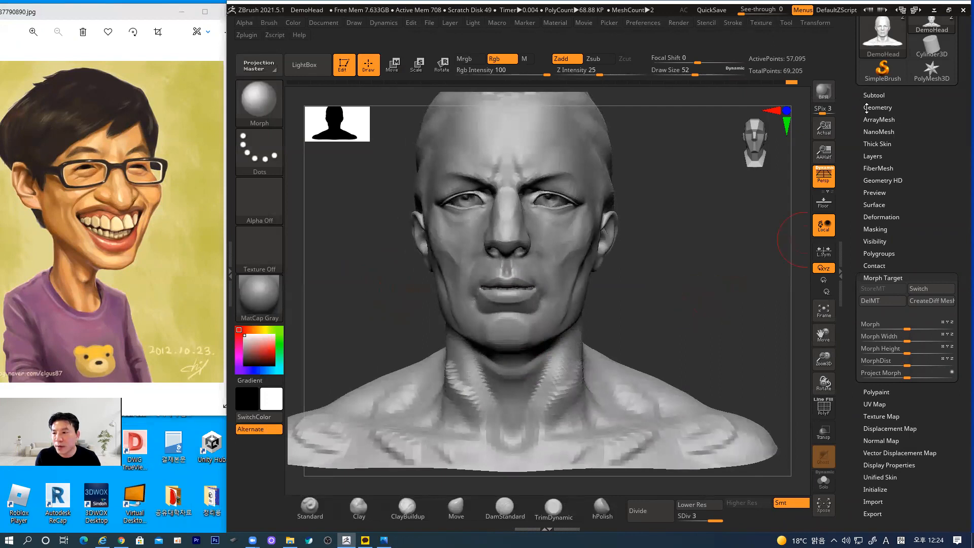
Step: Replace the DemoHead on the canvas with a Sphere3D primitive and dismiss the morph target note
click(876, 107)
drag(851, 111, 848, 216)
click(881, 223)
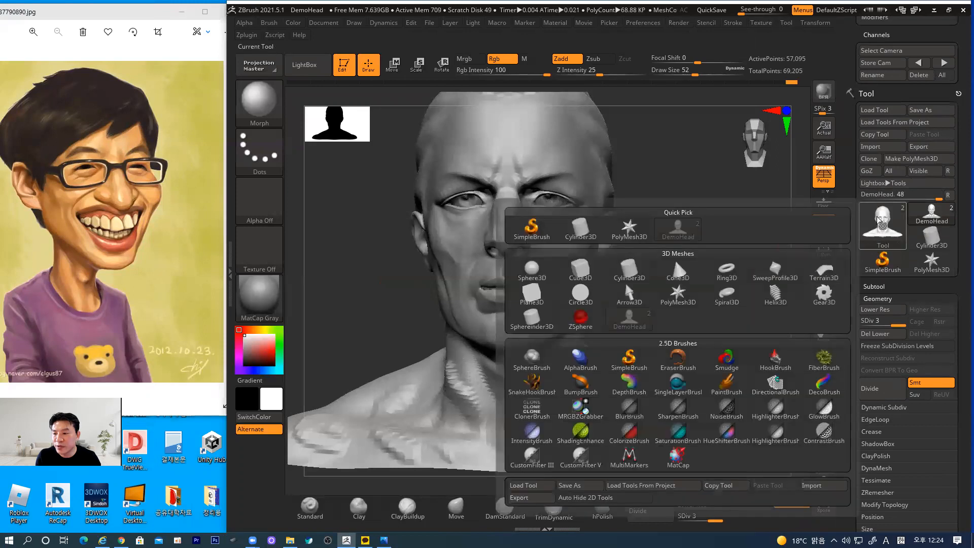
click(532, 269)
alt+drag(786, 433, 666, 420)
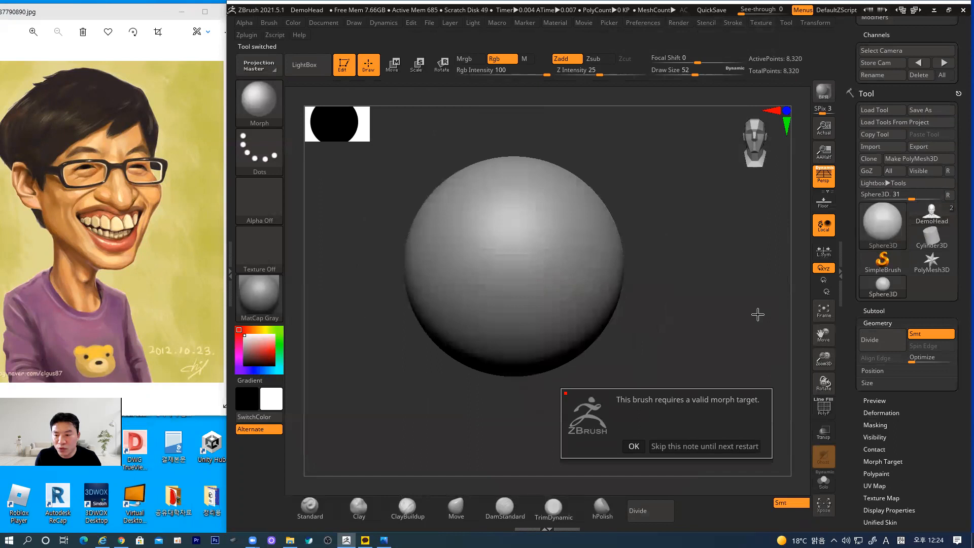
click(635, 447)
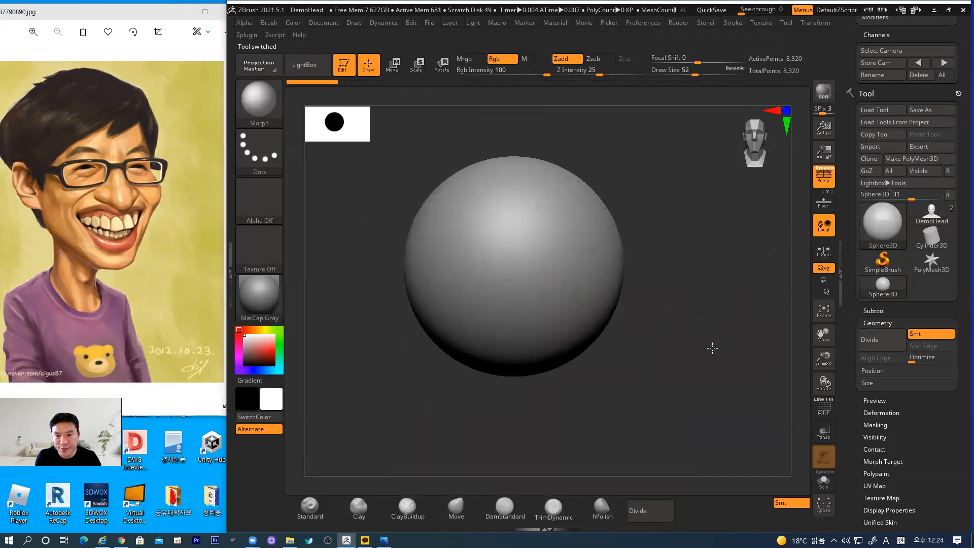
Step: Convert the Sphere3D into an editable PolyMesh3D
click(716, 304)
click(687, 325)
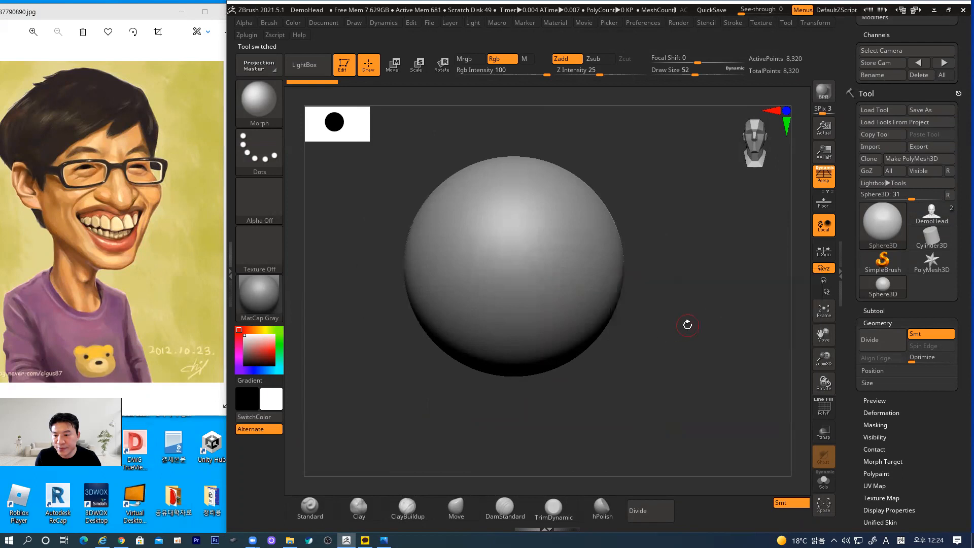
alt+drag(669, 354, 655, 357)
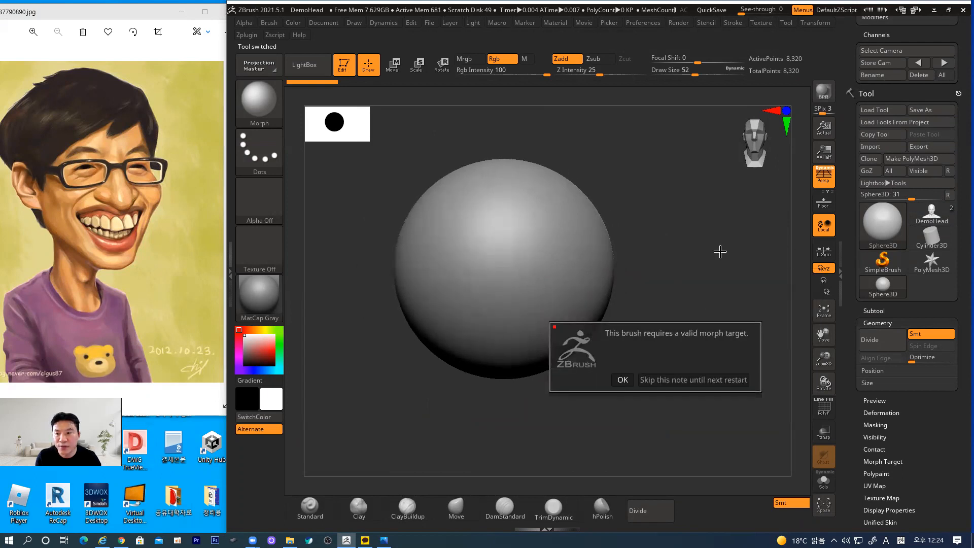
click(622, 380)
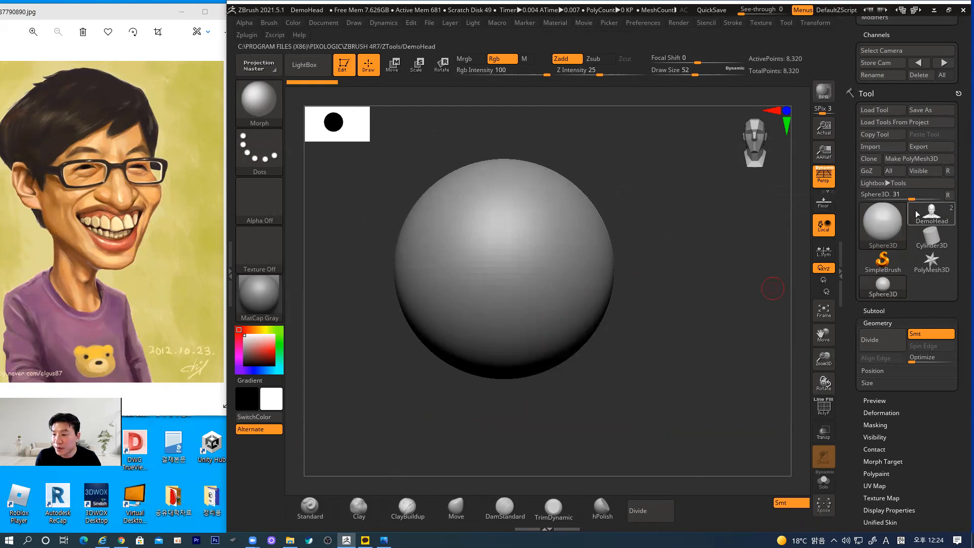
click(912, 159)
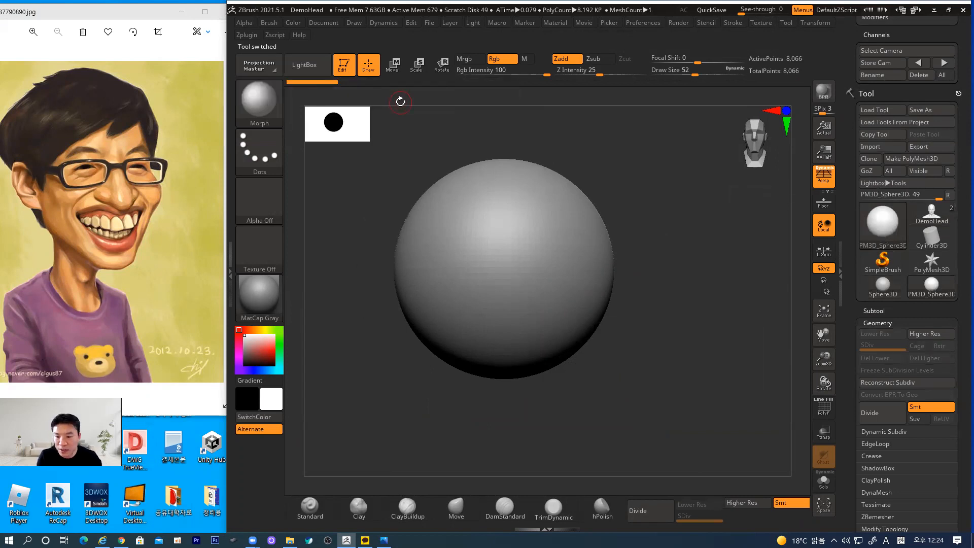
alt+drag(647, 292, 681, 305)
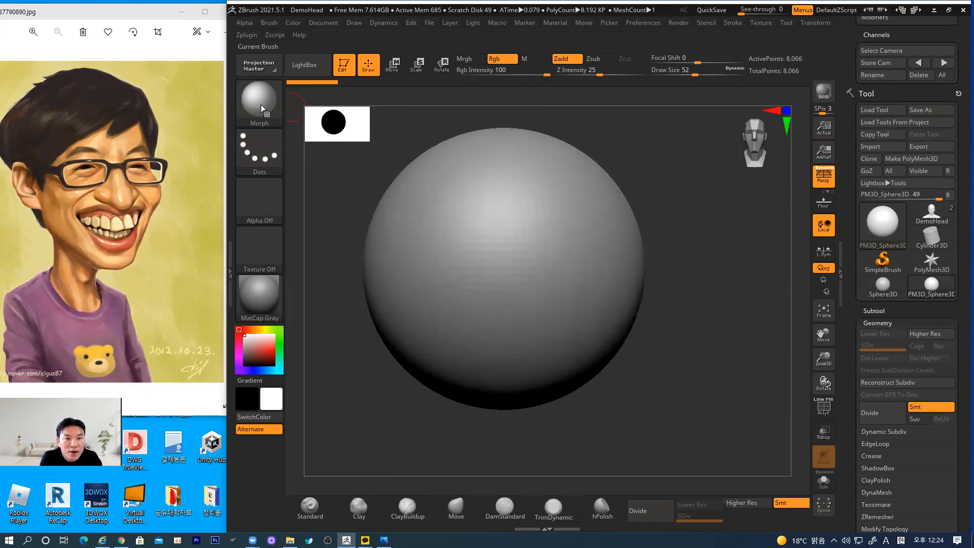
Step: Choose the Move brush, enlarge its draw size to 244 and reshape the underside of the sphere
click(259, 102)
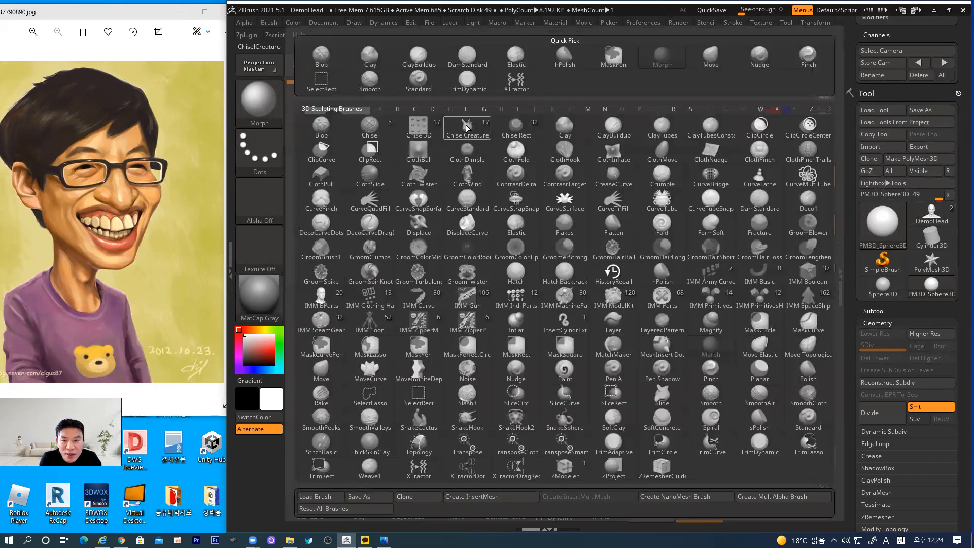
click(709, 57)
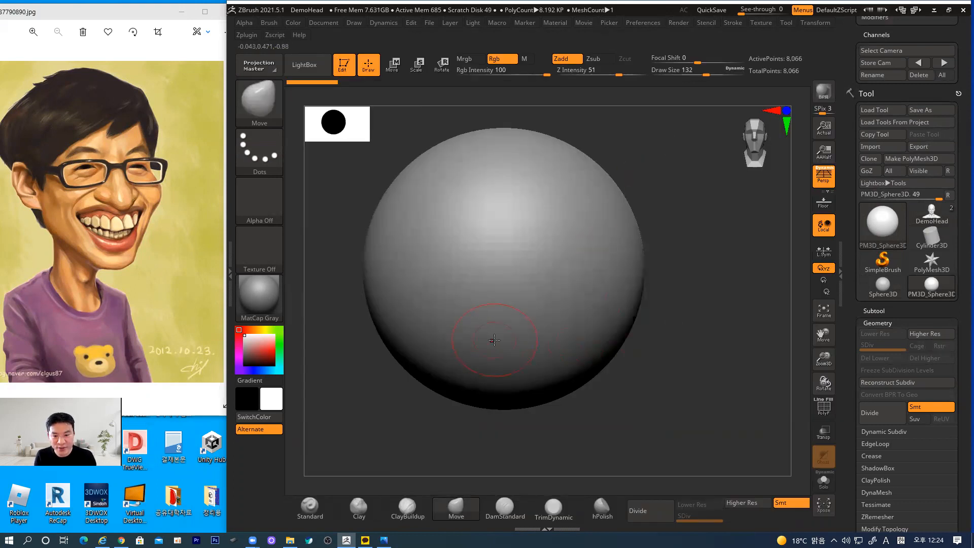
key(bracketright)
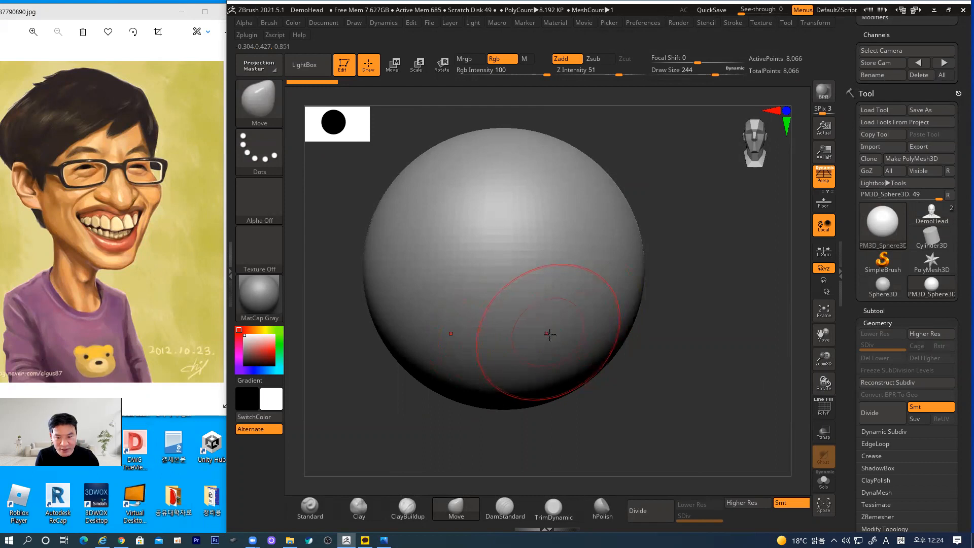
mouse_move(691, 359)
mouse_down()
mouse_move(667, 355)
mouse_move(695, 342)
mouse_up()
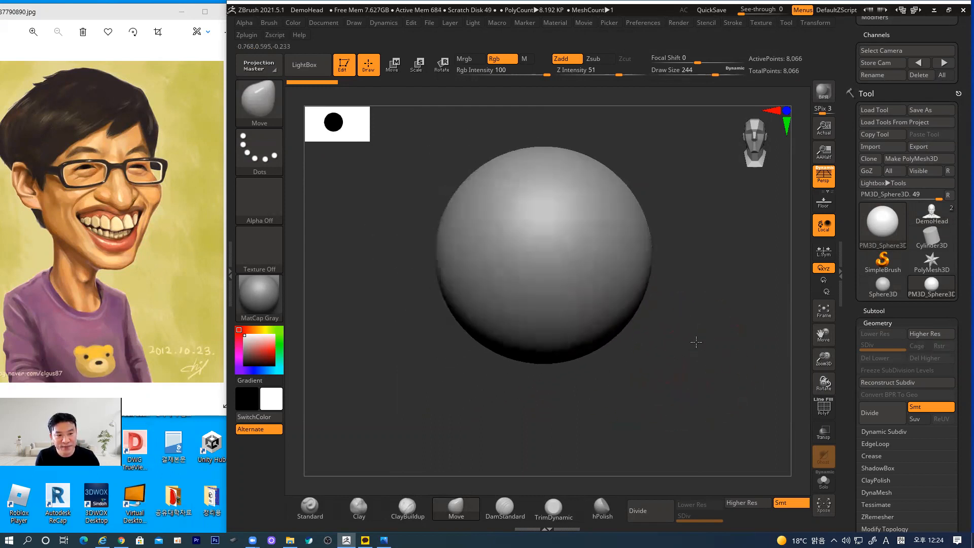
drag(573, 350, 574, 361)
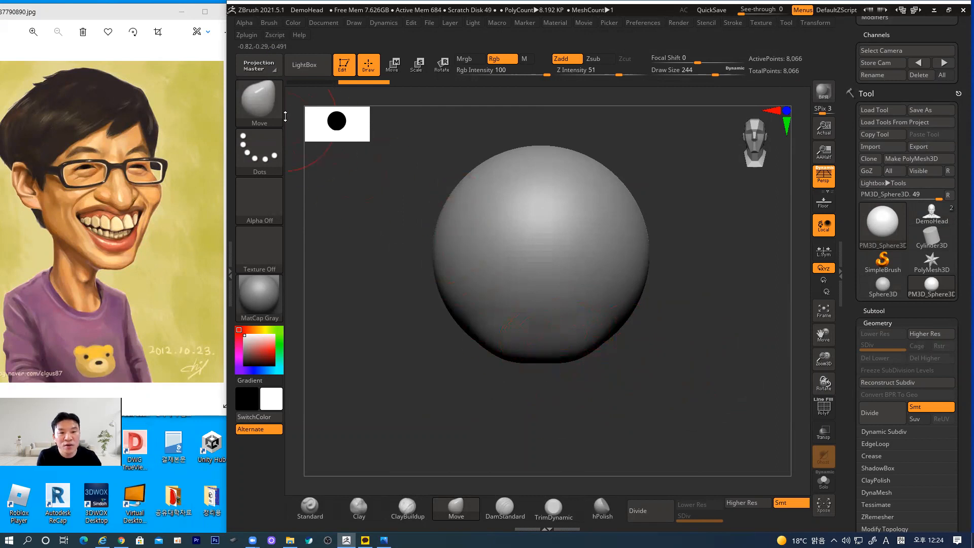
Step: Load the DemoAnimeHead.ZPR sample project from LightBox, answering the save prompt for the current project
click(307, 66)
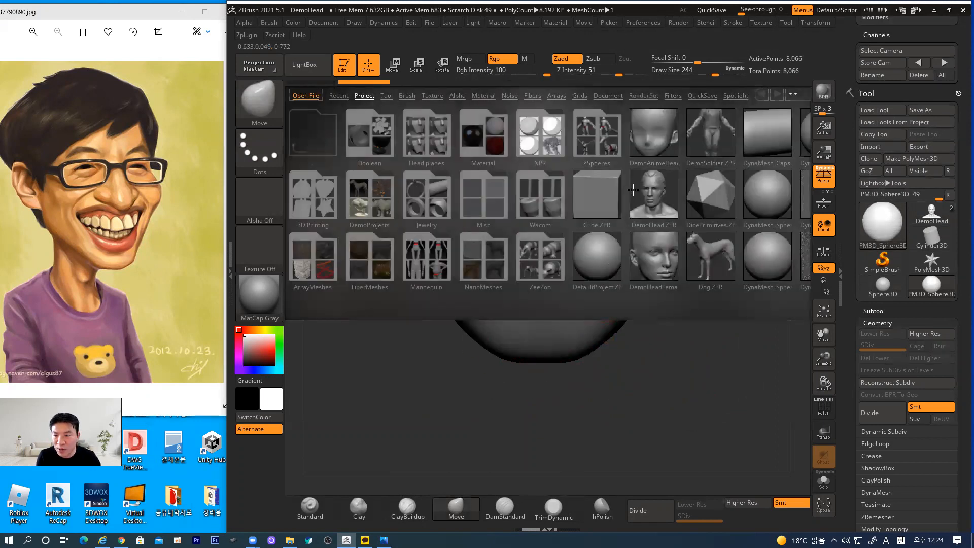
double_click(654, 132)
click(522, 306)
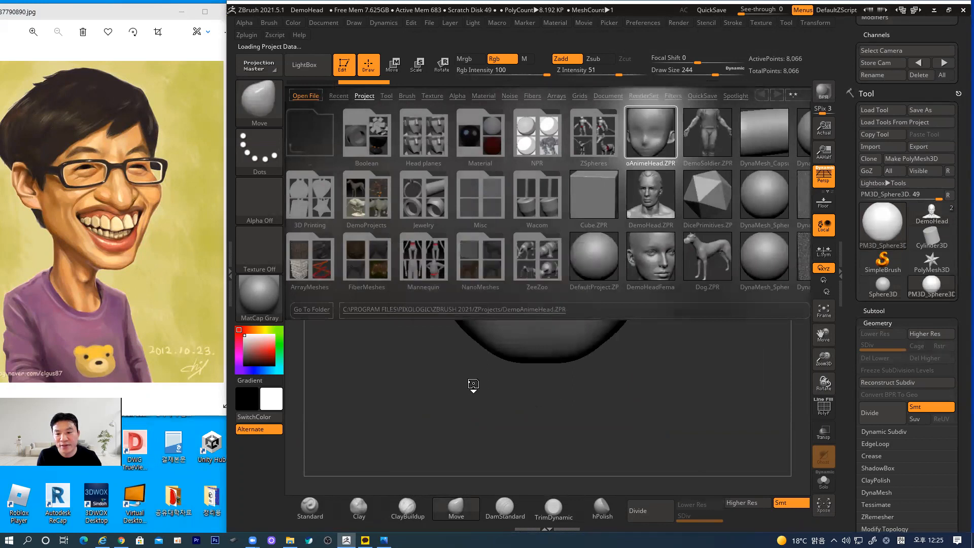
Step: Smooth down the nose and mouth area of the anime head
mouse_move(708, 388)
mouse_down()
mouse_move(725, 373)
mouse_move(637, 367)
mouse_move(674, 350)
mouse_move(651, 322)
mouse_up()
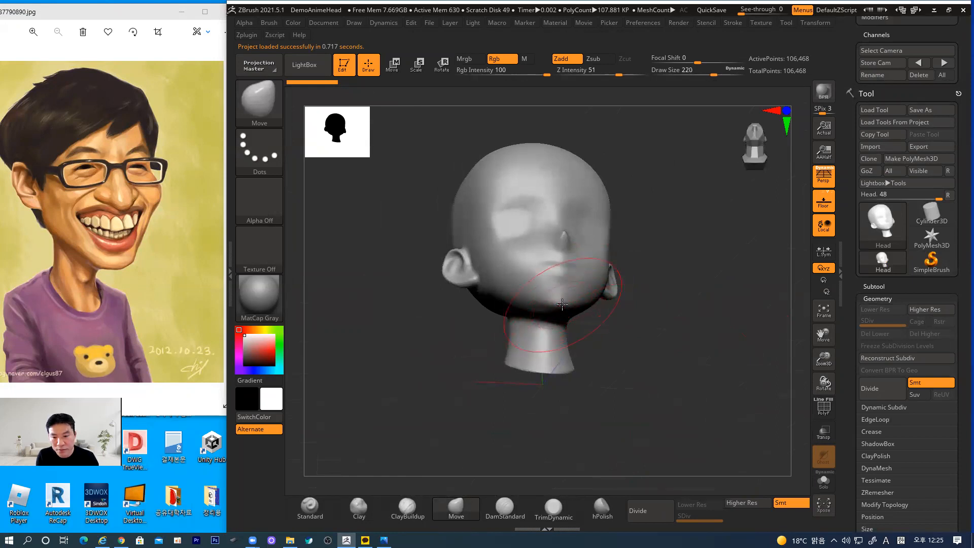
key(shift)
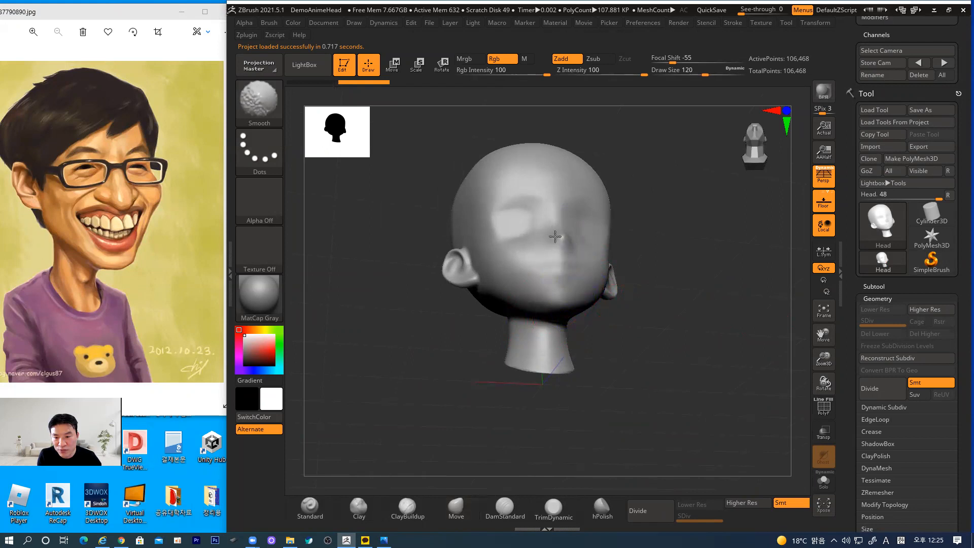
drag(669, 317, 547, 255)
mouse_move(648, 283)
mouse_down()
mouse_move(706, 276)
mouse_move(605, 297)
mouse_up()
mouse_move(706, 315)
alt+mouse_down()
mouse_move(641, 336)
mouse_move(596, 317)
alt+mouse_up()
shift+drag(406, 226, 390, 249)
mouse_move(564, 314)
mouse_down()
mouse_move(682, 329)
mouse_move(673, 336)
mouse_up()
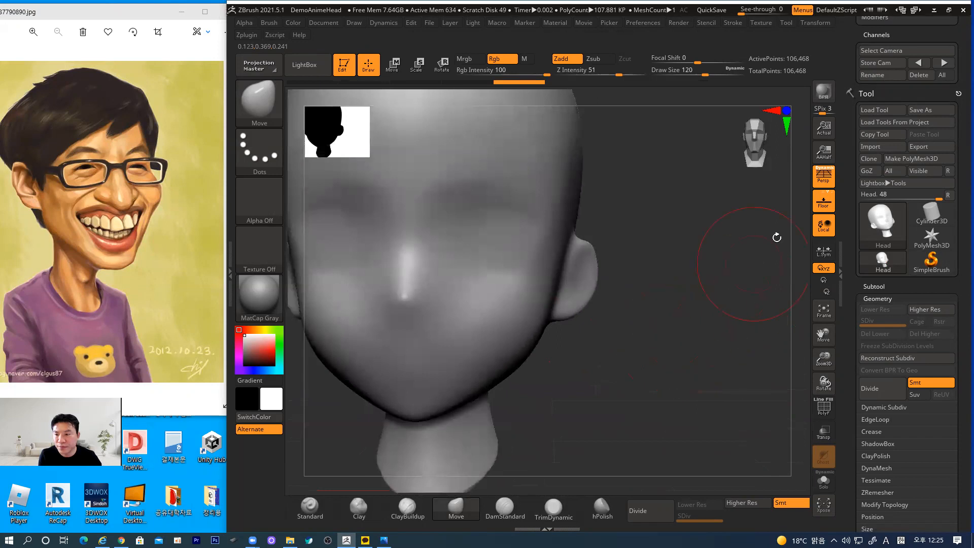
Step: Turn off perspective and adjust the lower jaw and neck outline in front view with the Move brush
click(824, 178)
alt+drag(608, 328, 660, 326)
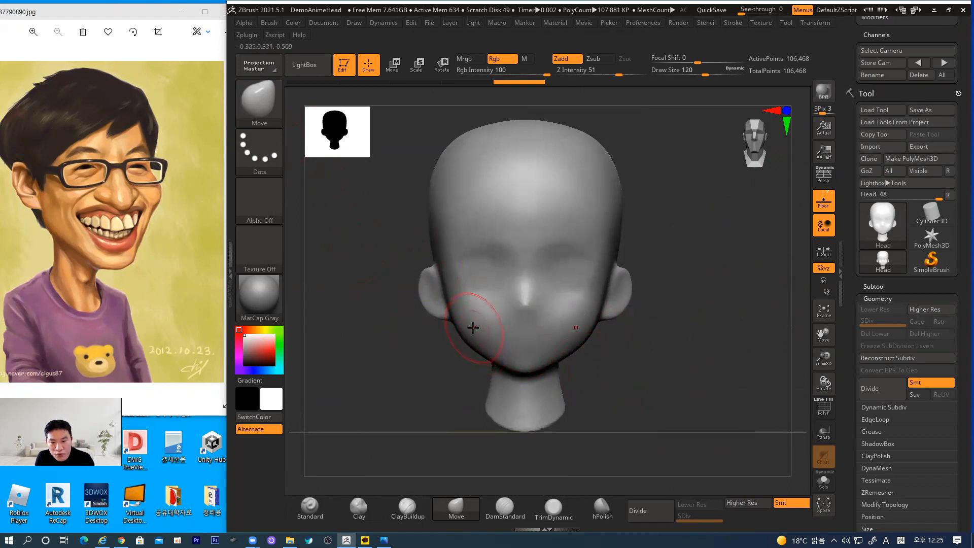
mouse_move(603, 367)
mouse_down()
mouse_move(658, 373)
mouse_move(588, 340)
mouse_move(621, 332)
mouse_move(607, 362)
mouse_move(616, 386)
mouse_up()
mouse_move(597, 404)
mouse_down()
mouse_move(605, 408)
mouse_move(573, 383)
mouse_up()
Step: Reshape the back of the neck and pull the chin downward in side view, using the Move brush at draw size 140
drag(720, 364, 645, 357)
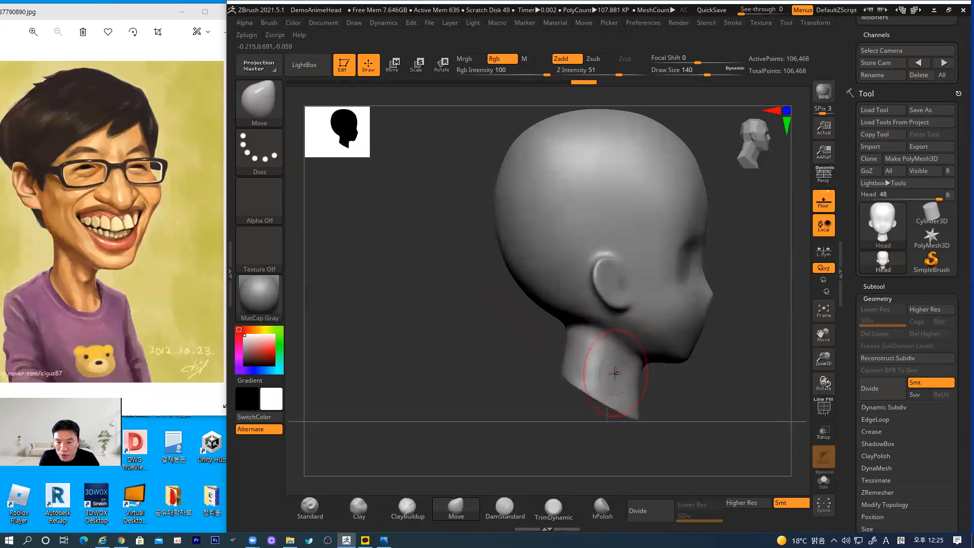
mouse_move(569, 325)
mouse_down()
mouse_move(557, 325)
mouse_move(555, 367)
mouse_up()
drag(559, 377, 552, 381)
drag(553, 315, 555, 328)
drag(682, 350, 695, 371)
Step: Return to the front view and pull the bottom of the chin slightly lower
key(shift)
drag(738, 378, 315, 327)
key(alt+shift)
drag(542, 346, 539, 355)
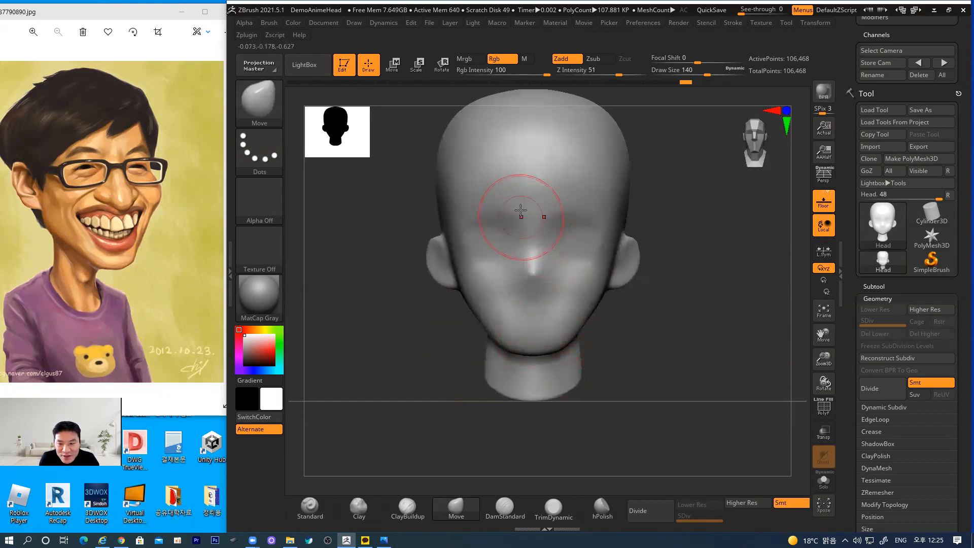
Step: Smooth the sides of the face around the ears and pull the nose tip down
key(shift)
shift+drag(446, 261, 441, 235)
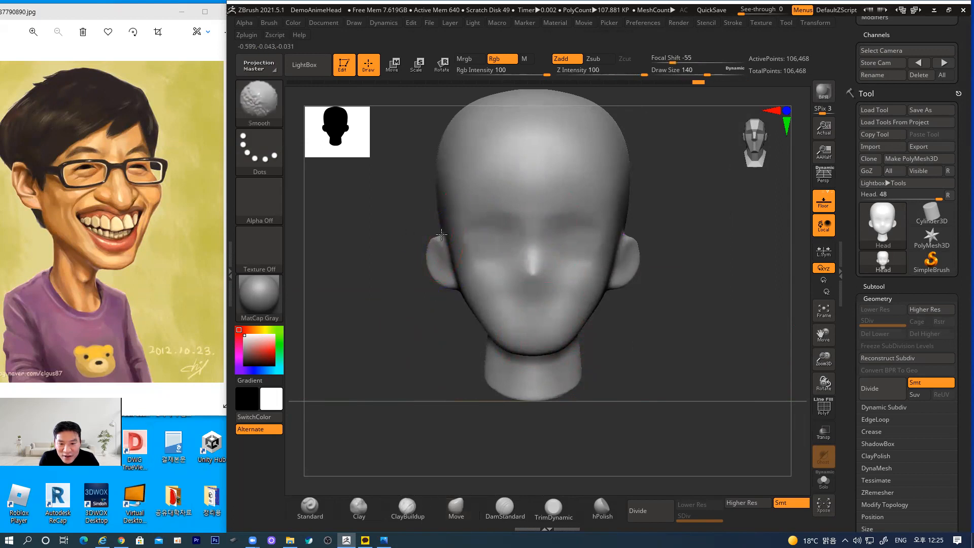
key(shift)
mouse_move(443, 284)
mouse_down()
mouse_move(471, 273)
mouse_move(478, 234)
mouse_up()
drag(530, 260, 534, 276)
Step: Shape the face profile from the side with the Move brush and smooth the cheek and eye area
mouse_move(668, 294)
shift+mouse_down()
mouse_move(568, 310)
mouse_move(503, 333)
shift+mouse_up()
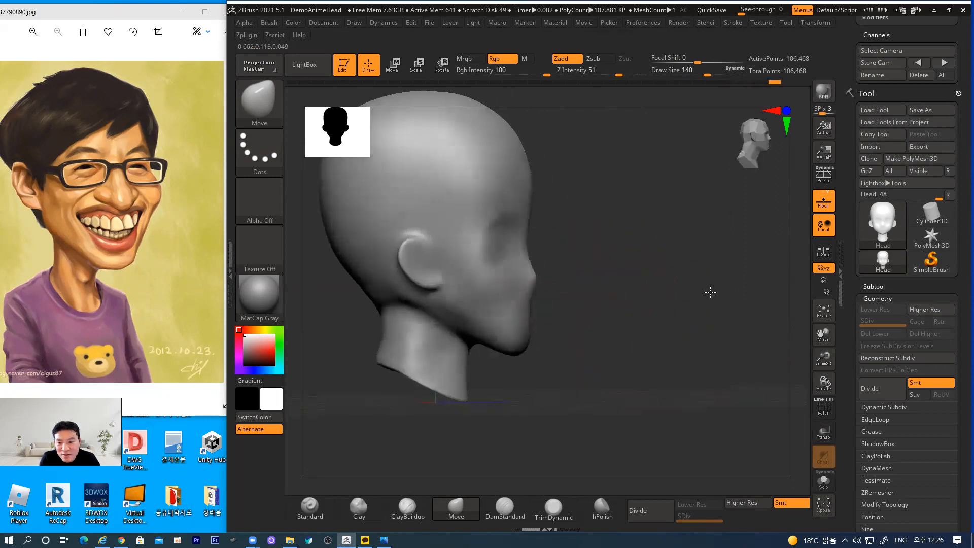
mouse_move(561, 358)
mouse_down()
mouse_move(533, 357)
mouse_move(566, 296)
mouse_up()
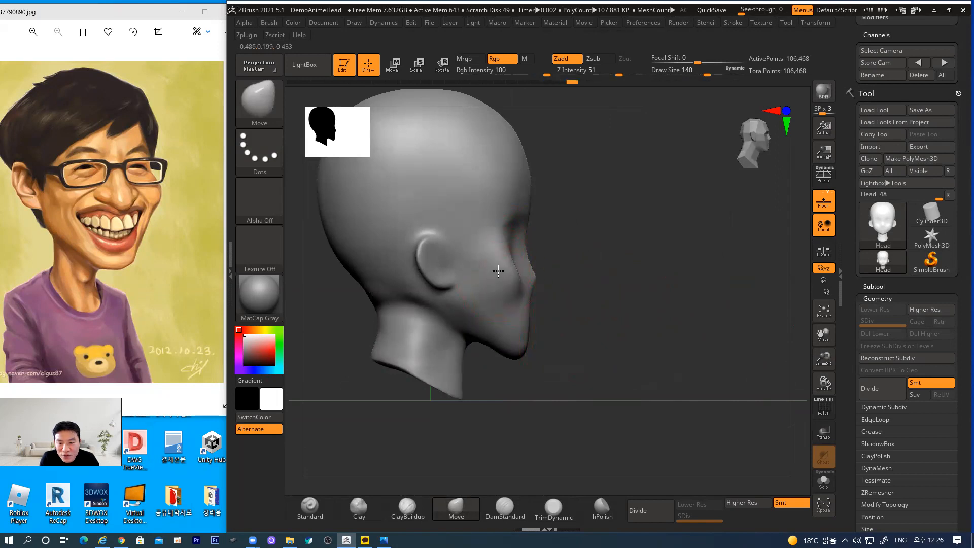
key(shift)
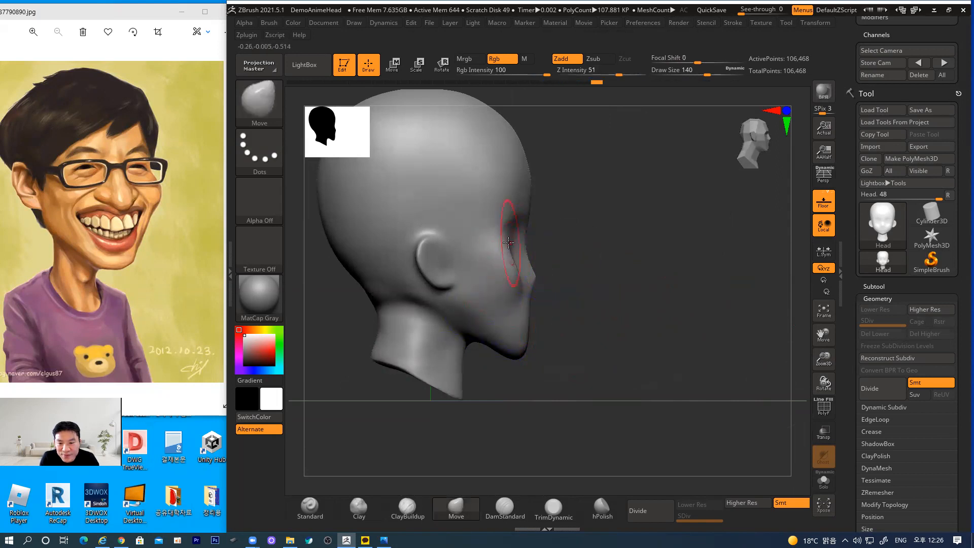
shift+drag(666, 262, 604, 244)
mouse_move(717, 306)
alt+mouse_down()
mouse_move(660, 308)
mouse_move(671, 306)
alt+mouse_up()
key(shift)
Step: Build up the nose, cheekbones, eye area and mouth with the ClayBuildup brush at Z Intensity 20
click(358, 508)
click(408, 507)
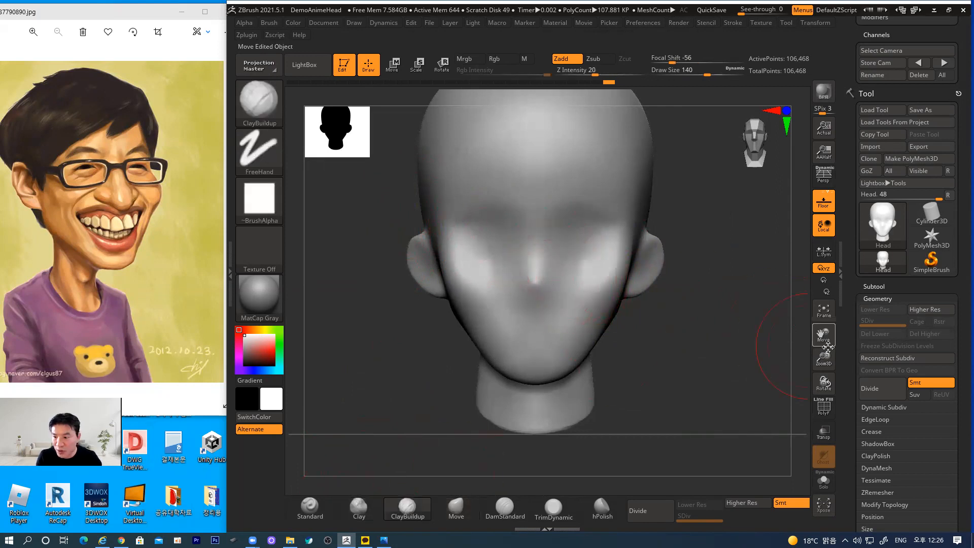
mouse_move(876, 233)
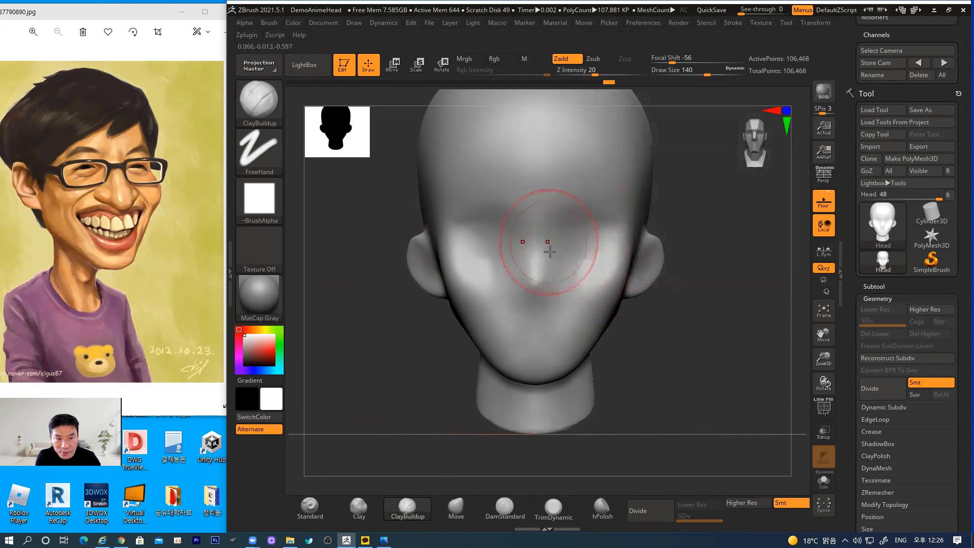
mouse_move(556, 244)
mouse_down()
mouse_move(586, 274)
mouse_move(602, 274)
mouse_move(574, 264)
mouse_move(603, 263)
mouse_move(613, 274)
mouse_move(561, 265)
mouse_move(564, 286)
mouse_up()
drag(554, 322, 554, 327)
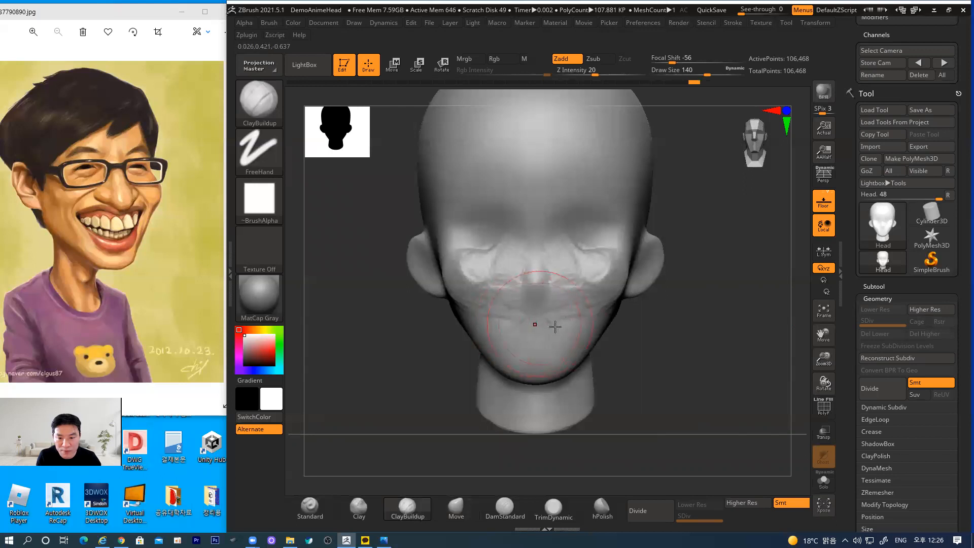
drag(602, 296, 585, 324)
drag(620, 280, 609, 287)
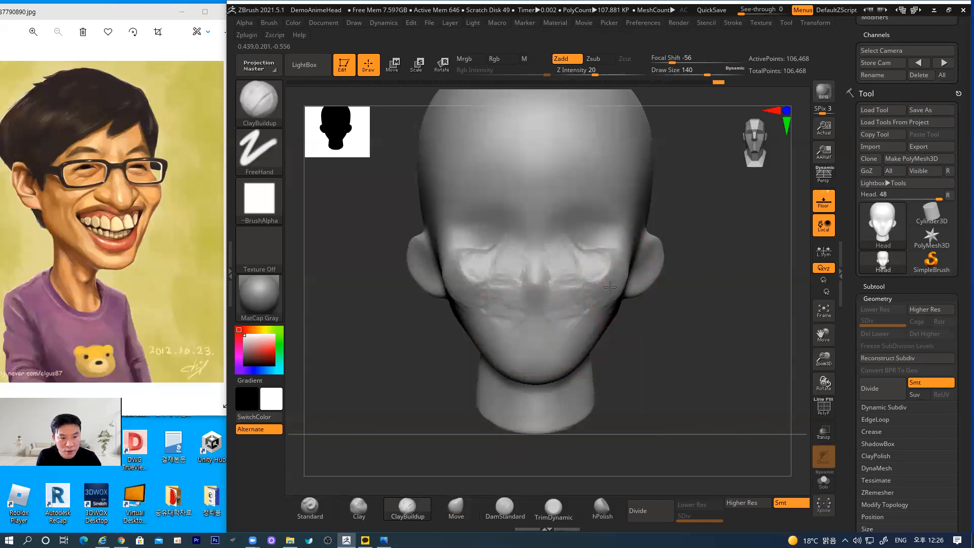
mouse_move(488, 283)
mouse_down()
mouse_move(459, 253)
mouse_move(484, 253)
mouse_move(534, 215)
mouse_move(534, 263)
mouse_up()
Step: Smooth the clay strokes across the eye area, cheeks and mouth
key(shift)
key(shift)
shift+drag(546, 210, 544, 231)
mouse_move(634, 327)
mouse_down()
mouse_move(704, 327)
mouse_move(667, 329)
mouse_up()
shift+drag(437, 269, 449, 300)
mouse_move(652, 310)
mouse_down()
mouse_move(686, 313)
mouse_move(615, 322)
mouse_move(643, 321)
mouse_move(639, 299)
mouse_up()
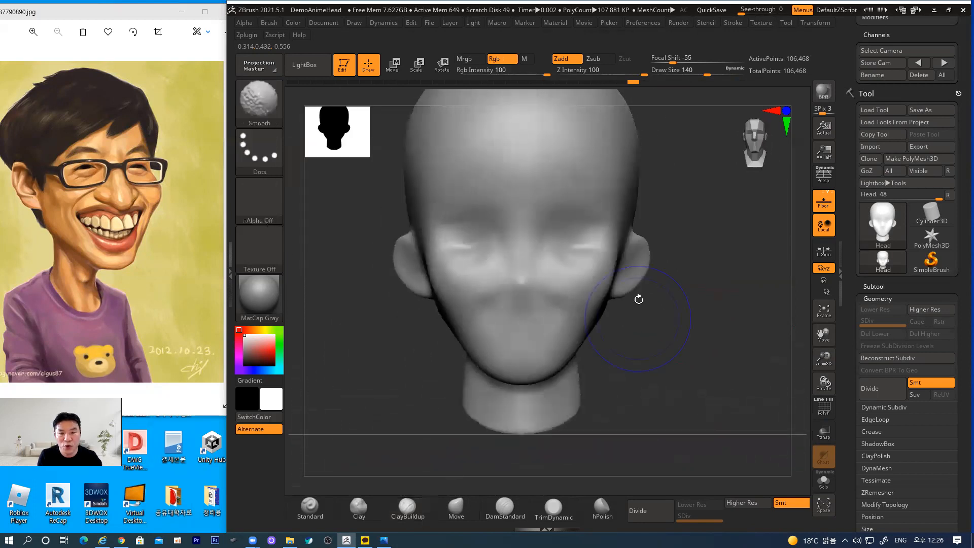
click(306, 72)
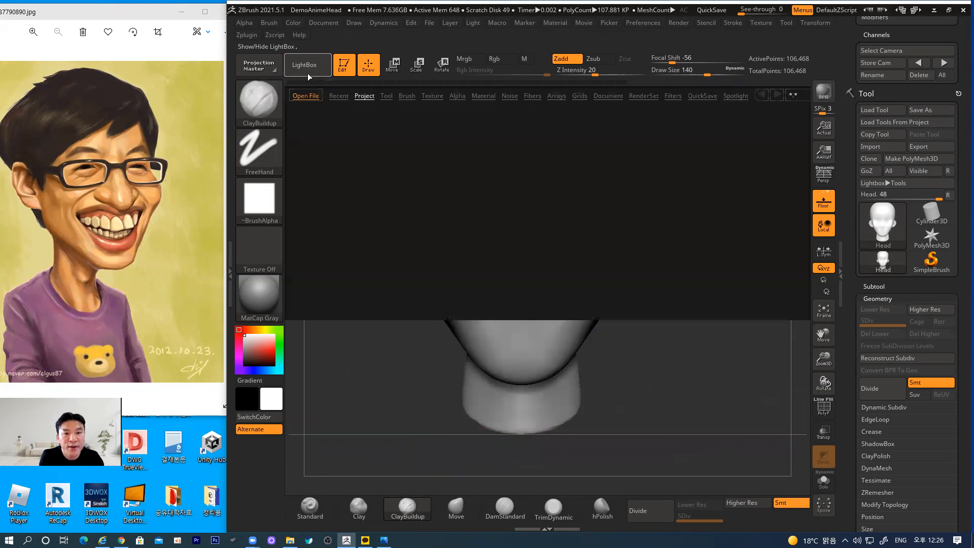
click(305, 66)
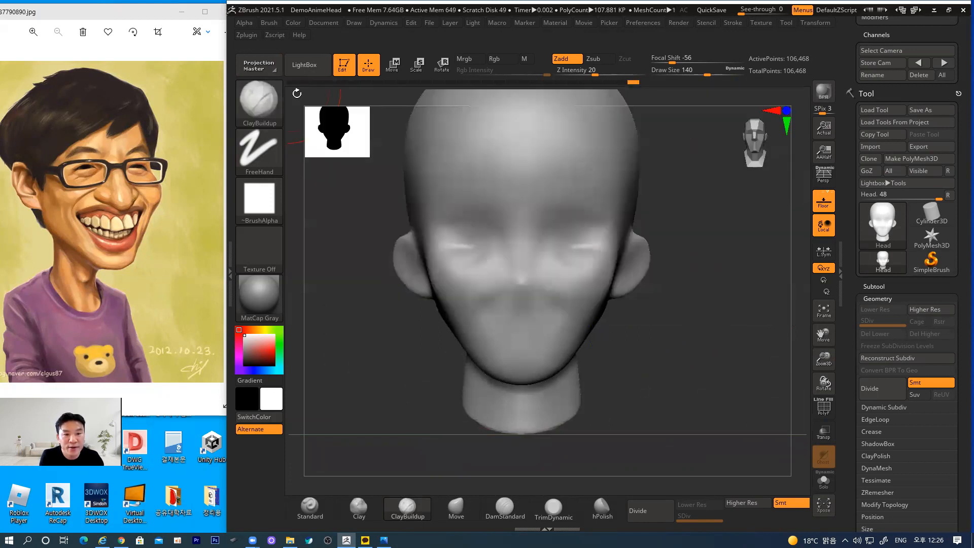
Step: Add a nose to the middle of the face between the eyes using the Nose01 shape of the Chisel3D brush
click(260, 106)
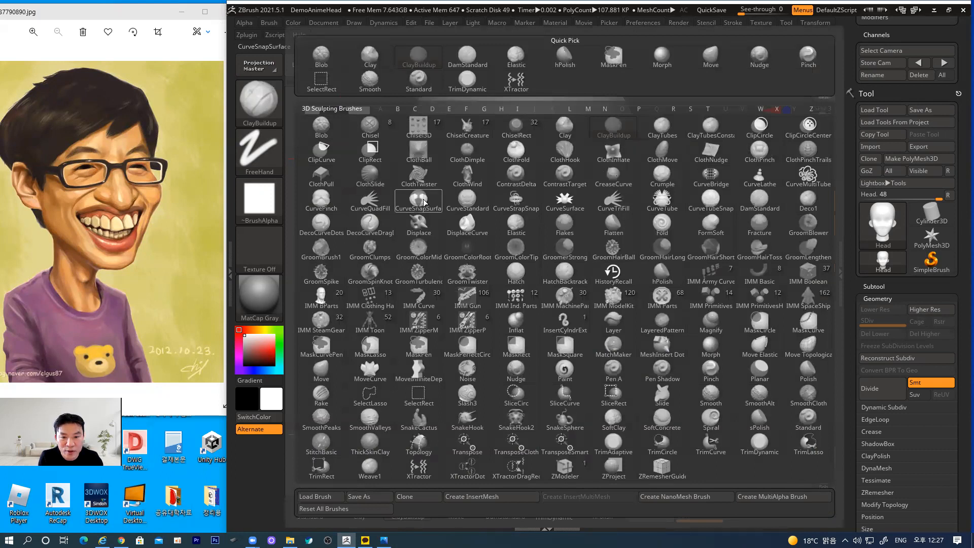
click(367, 322)
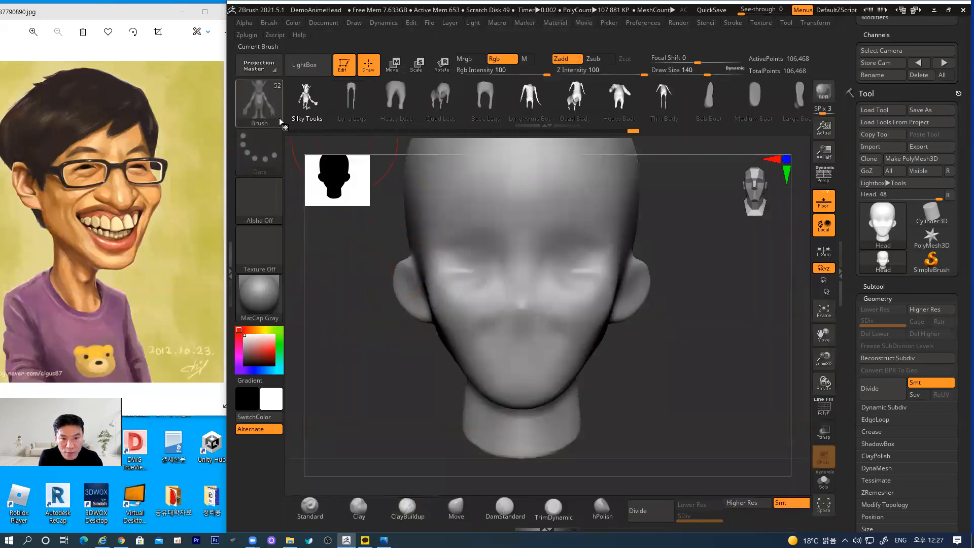
click(270, 101)
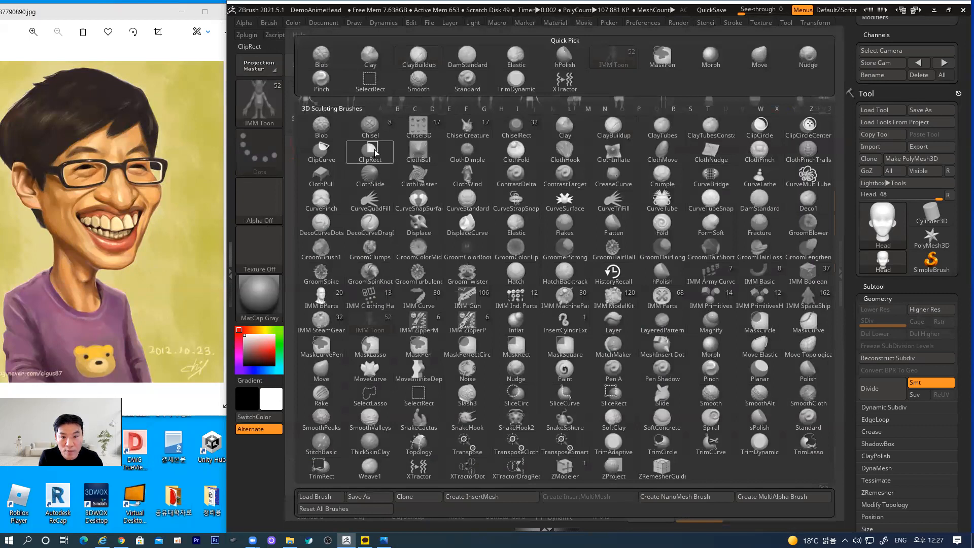
click(419, 128)
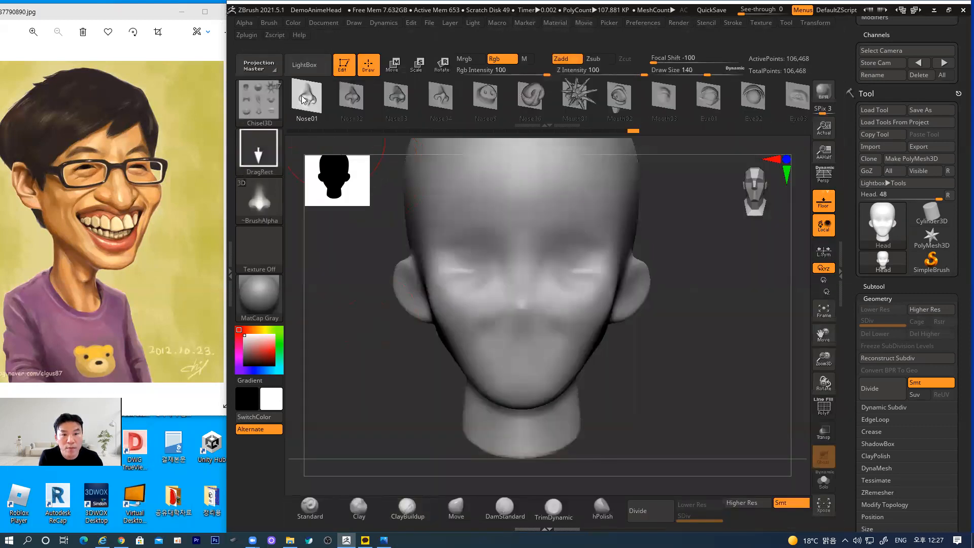
click(308, 103)
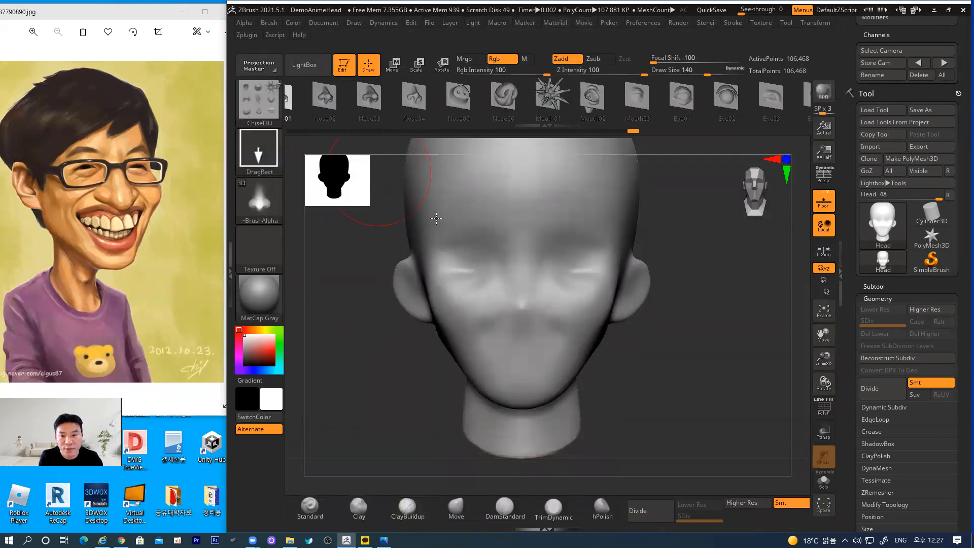
drag(522, 331, 537, 213)
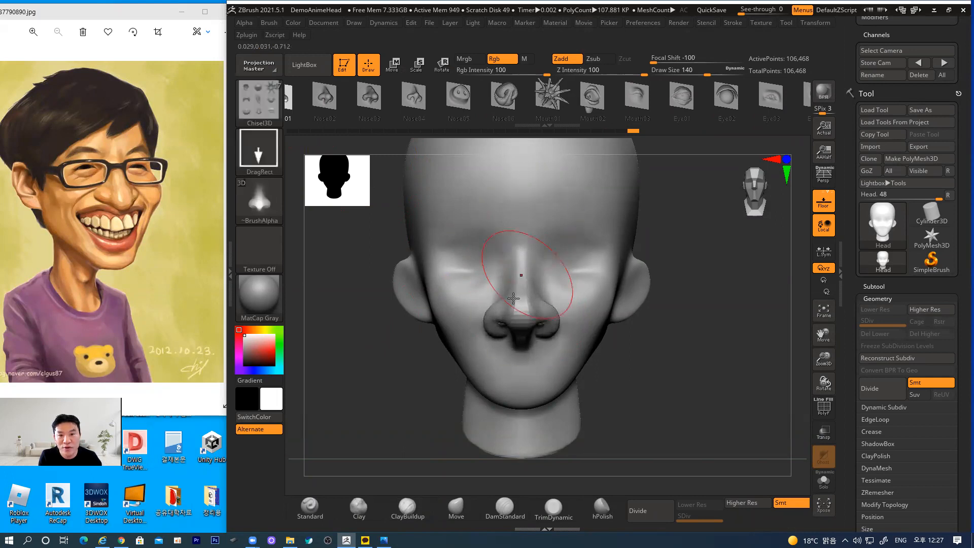
drag(741, 401, 760, 375)
shift+drag(637, 315, 613, 315)
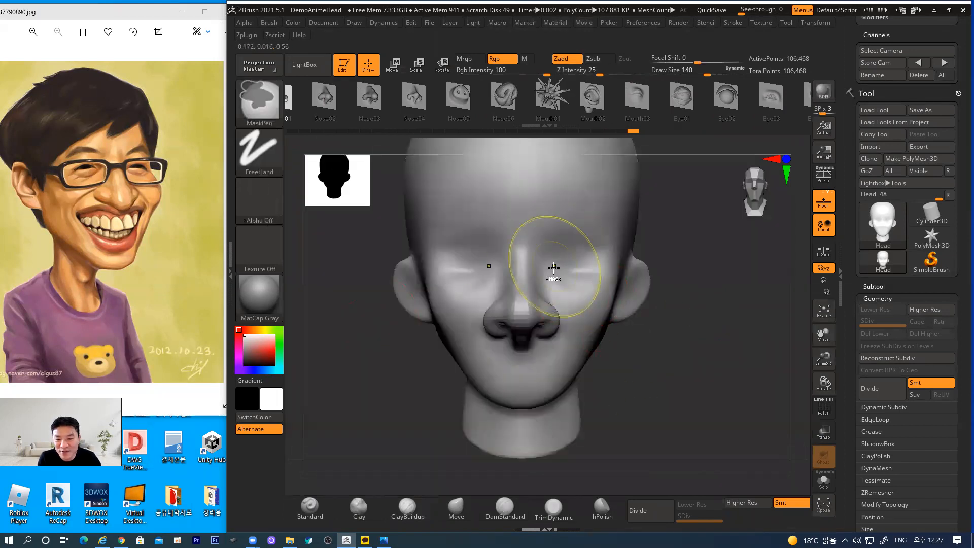
key(ctrl+z)
drag(524, 286, 520, 156)
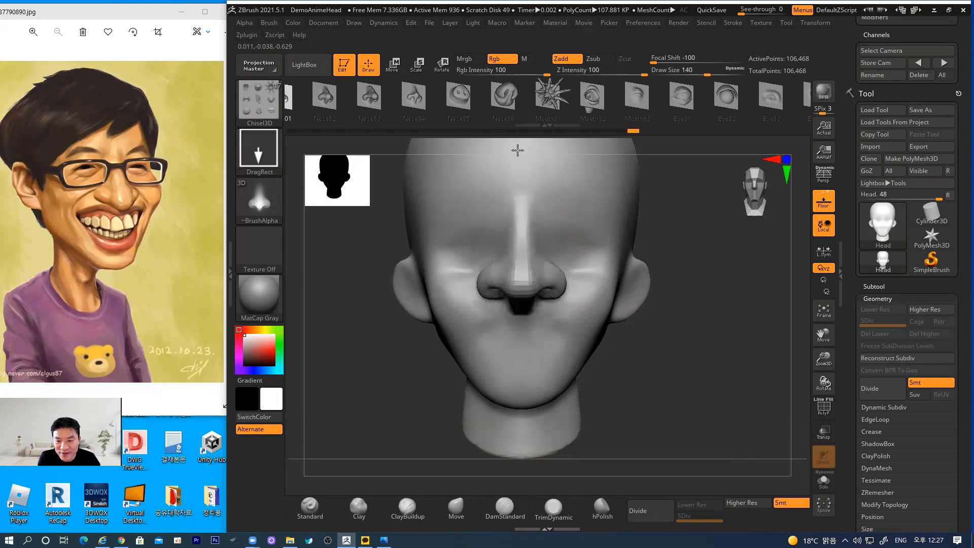
key(ctrl+z)
drag(520, 283, 522, 183)
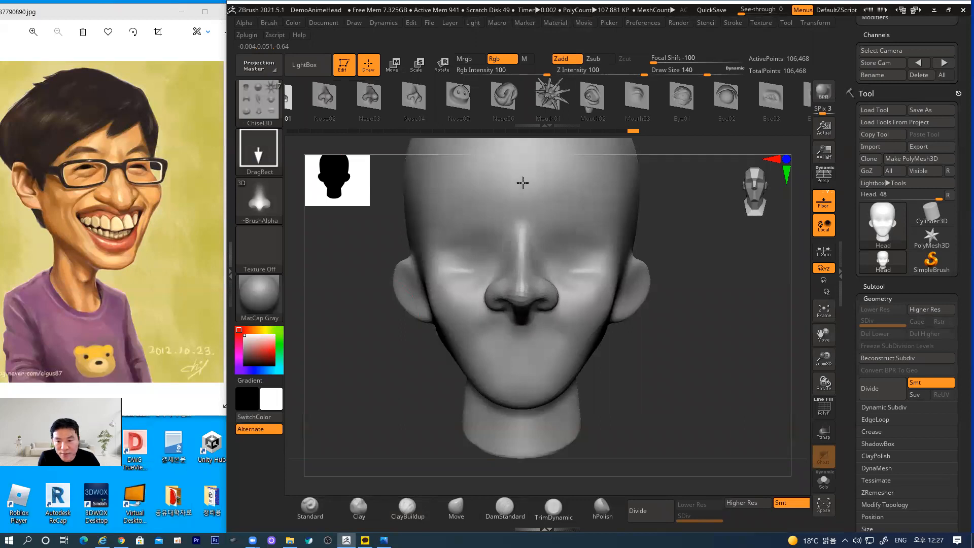
Step: Pull the nose tip downward in profile with the Move brush and check the shape from the front
drag(652, 374, 687, 367)
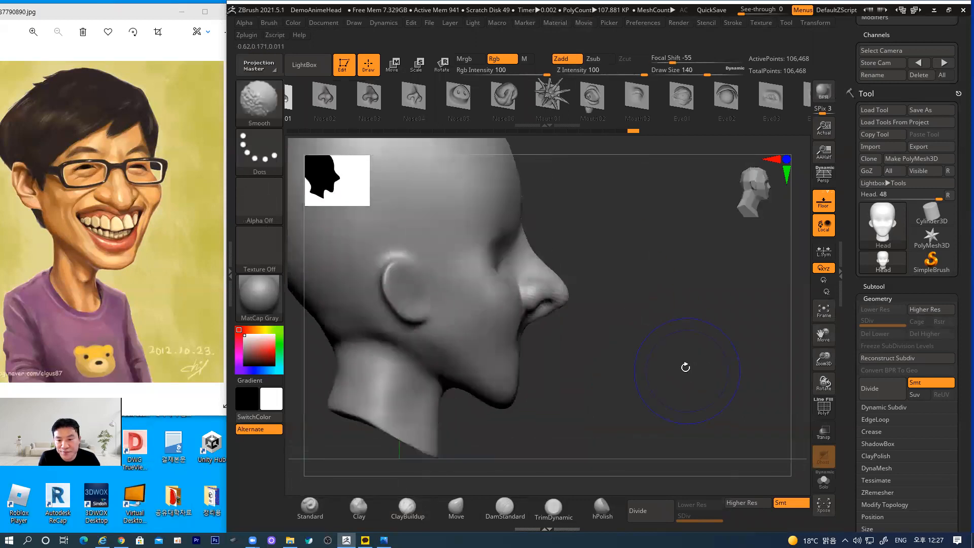
click(456, 505)
mouse_move(561, 277)
mouse_down()
mouse_move(570, 293)
mouse_move(556, 268)
mouse_up()
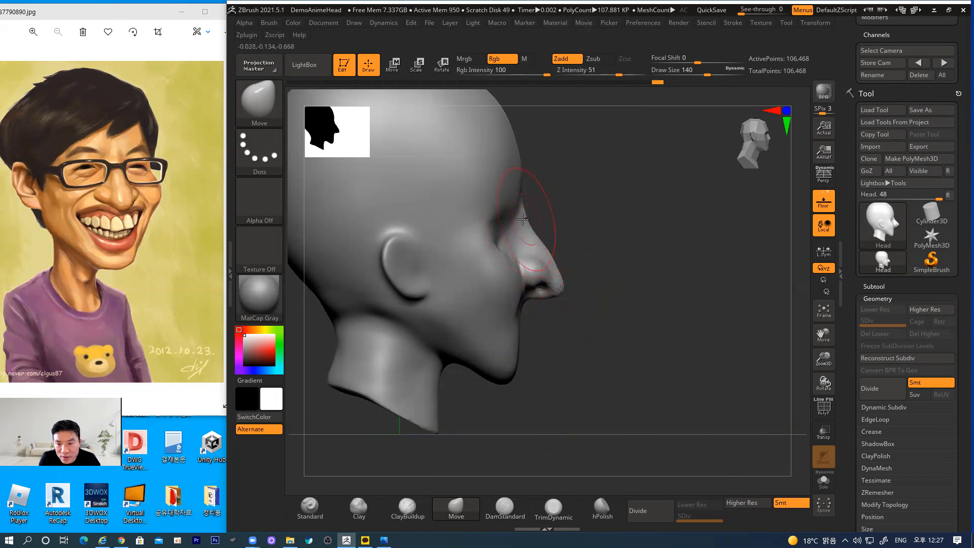
shift+drag(641, 246, 589, 246)
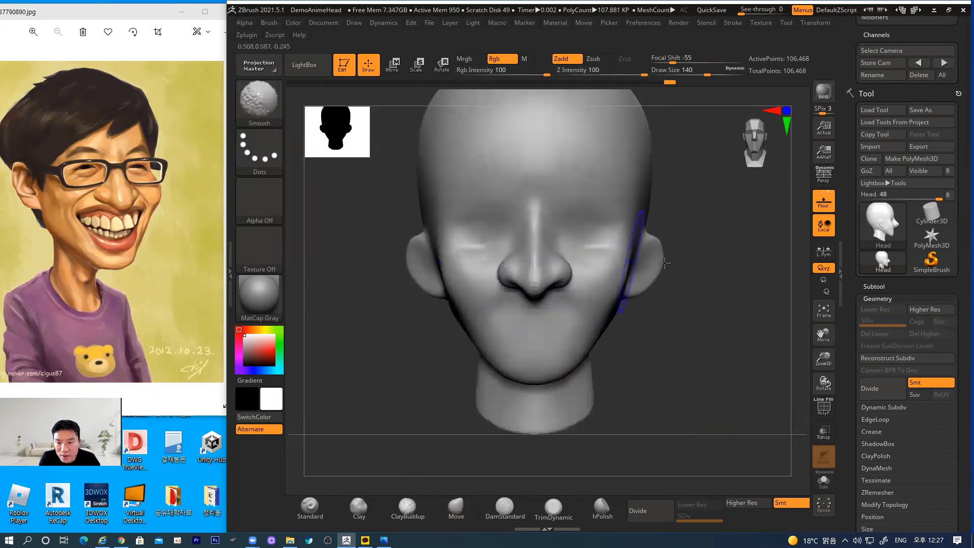
drag(689, 354, 693, 364)
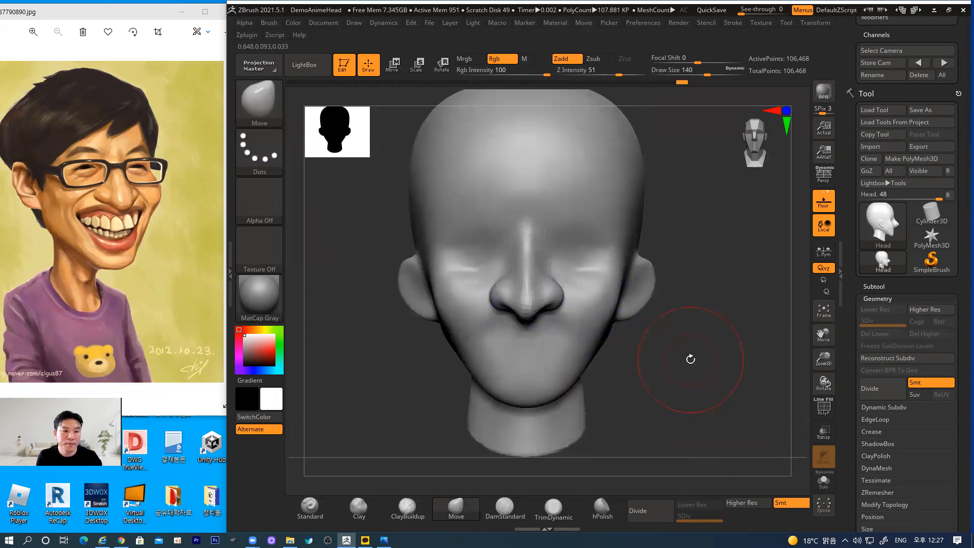
Step: Place symmetrical eyes on both sides of the nose bridge using the Eye03 shape of the Chisel3D brush
click(259, 104)
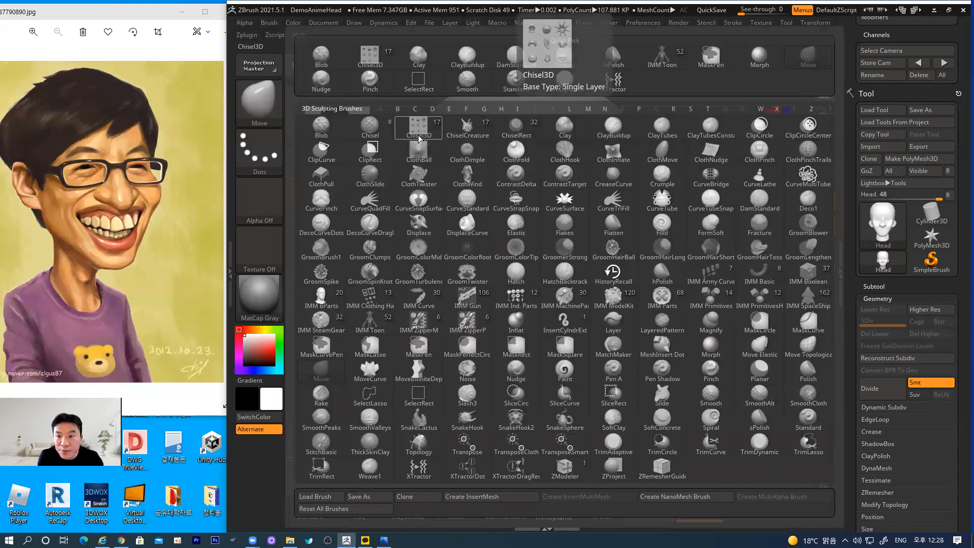
click(367, 61)
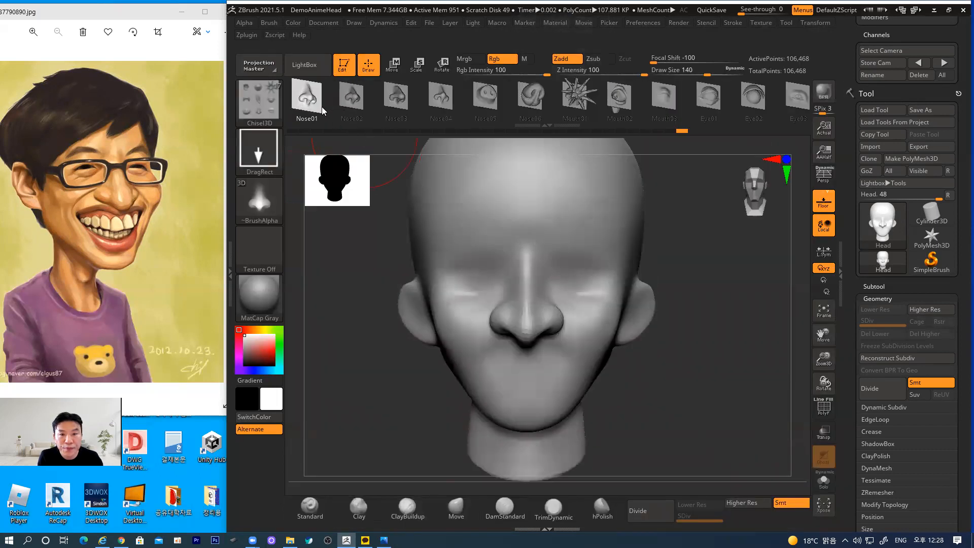
click(675, 97)
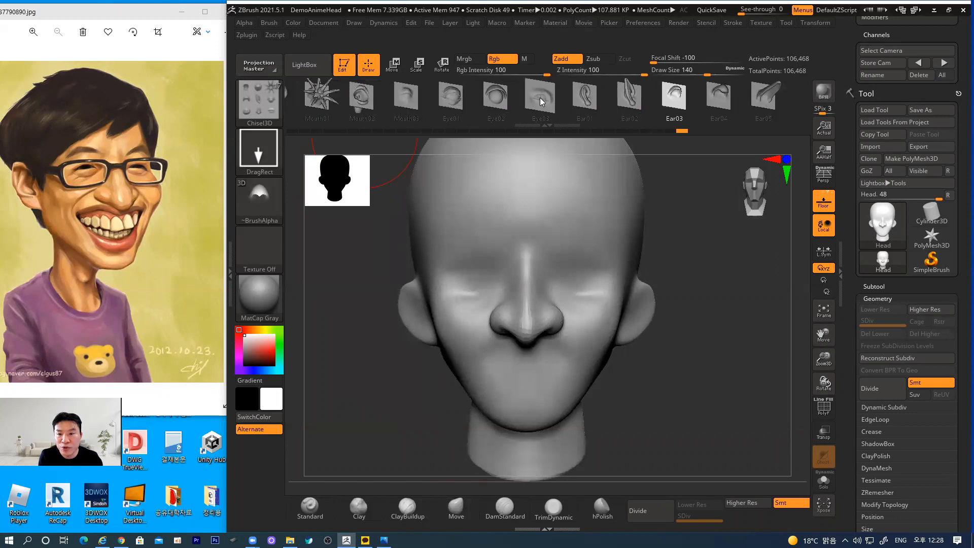
click(540, 102)
drag(584, 275, 574, 336)
key(ctrl)
key(ctrl+z)
mouse_move(477, 273)
mouse_down()
mouse_move(470, 295)
mouse_move(453, 302)
mouse_move(489, 244)
mouse_move(459, 238)
mouse_move(470, 218)
mouse_move(484, 215)
mouse_move(468, 224)
mouse_up()
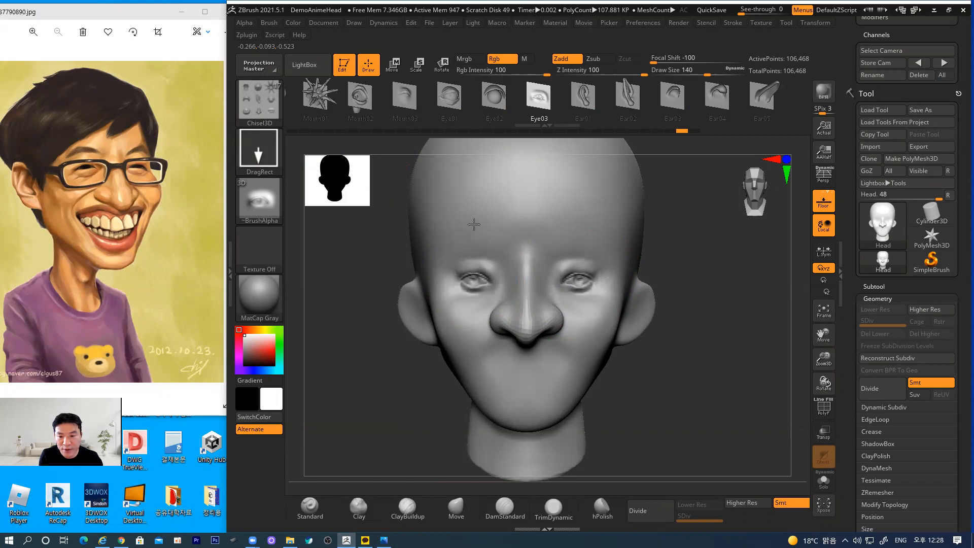
key(ctrl+z)
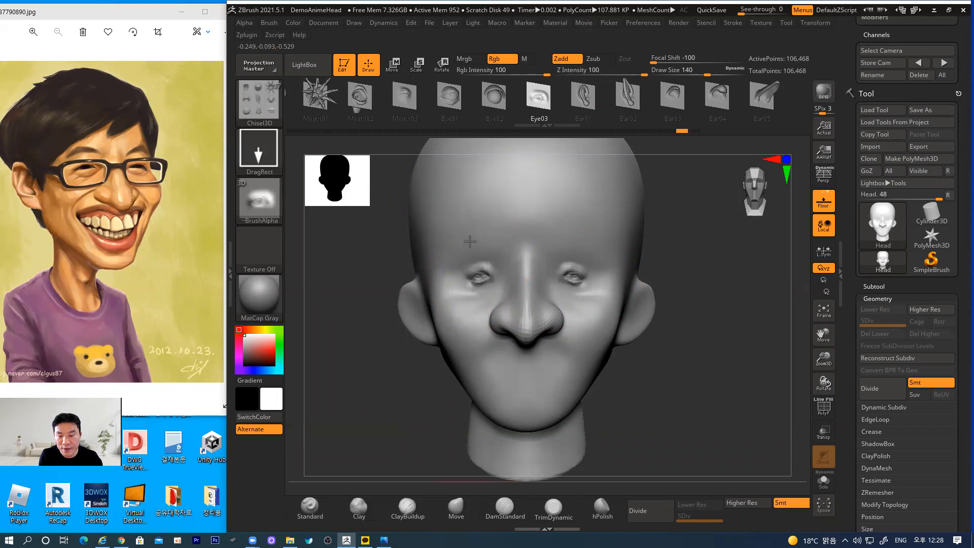
Step: Stamp the Chisel3D brush's Eye03 shape onto both eye areas of the head
drag(474, 235, 483, 229)
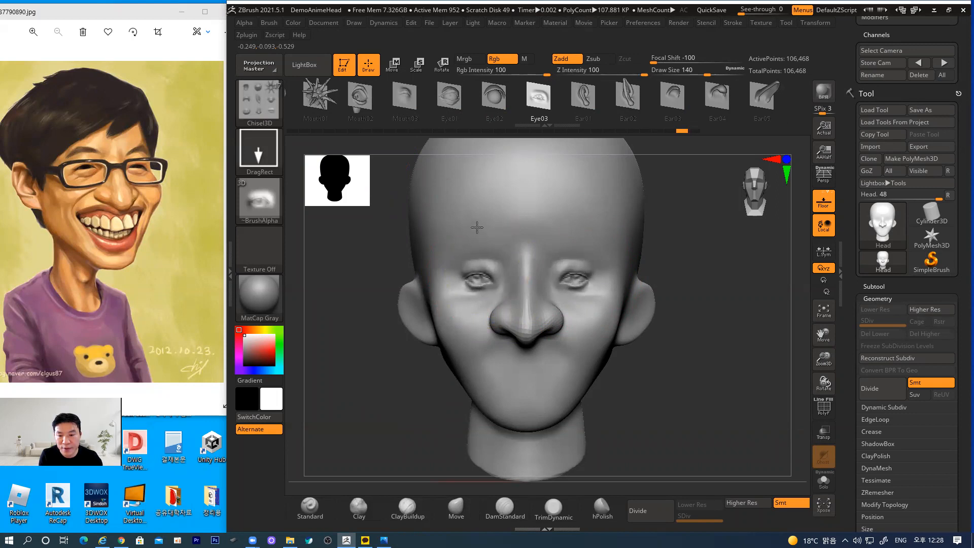
drag(478, 223, 479, 223)
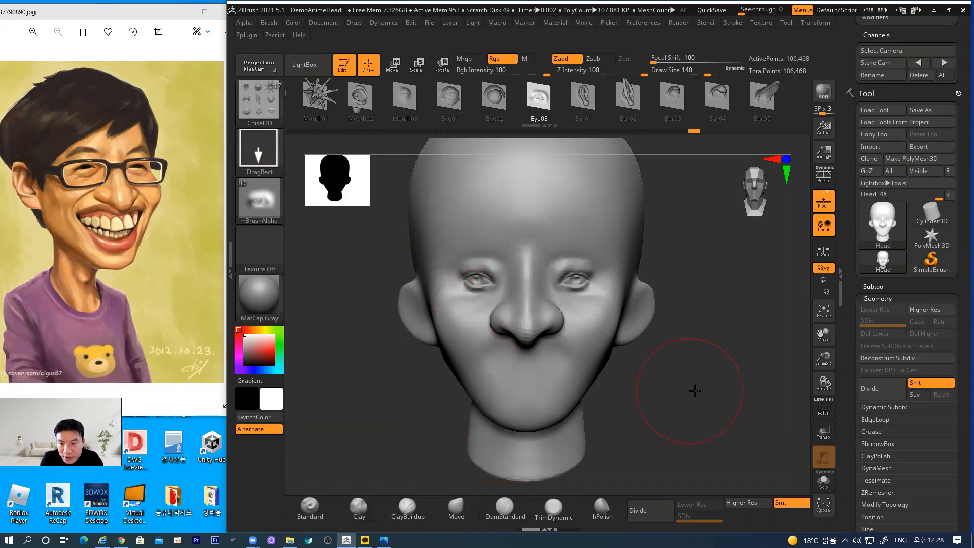
alt+drag(694, 391, 695, 427)
Step: Narrow the eyes into squinting slits using the Move brush at draw size 76, and smooth the surrounding eyelids
click(456, 506)
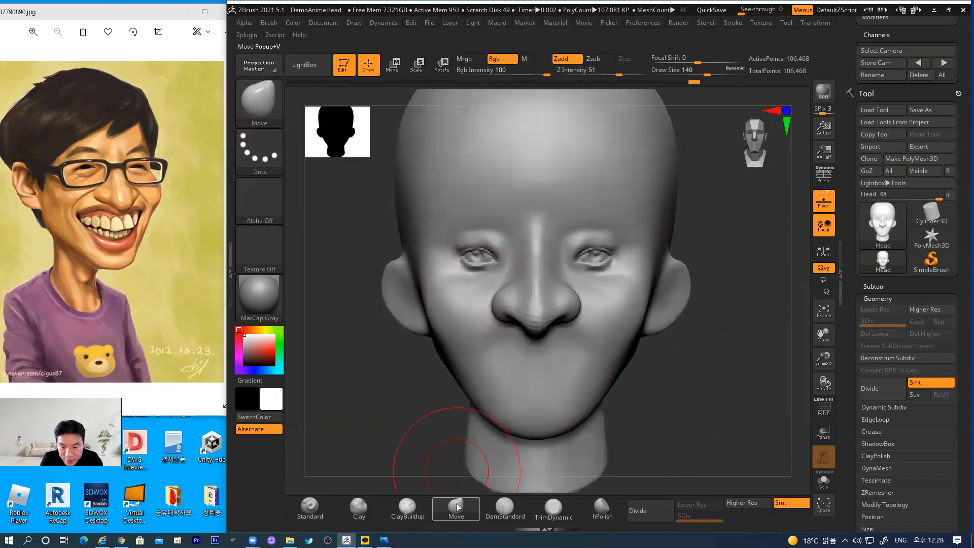
drag(570, 259, 627, 252)
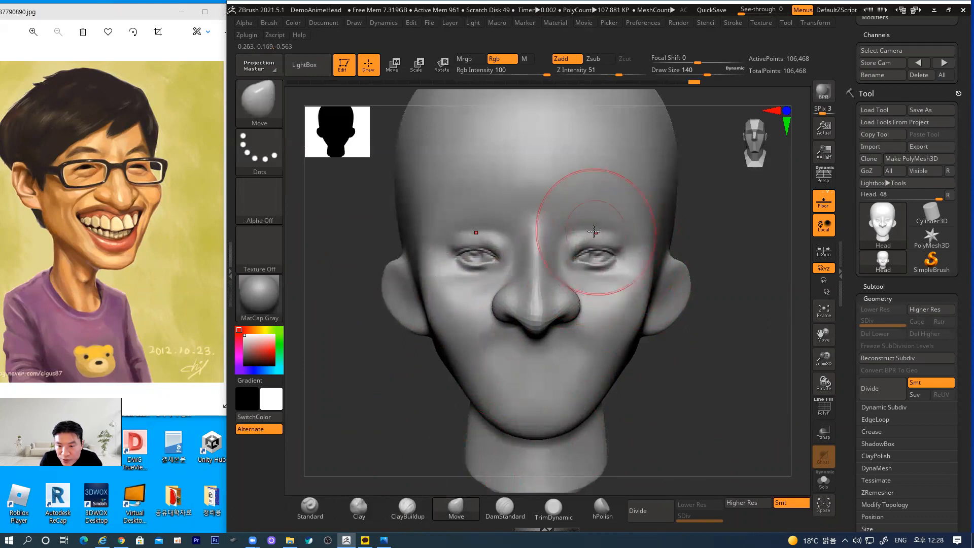
key(bracketleft)
key(bracketleft)
key(bracketleft)
key(bracketleft)
key(bracketleft)
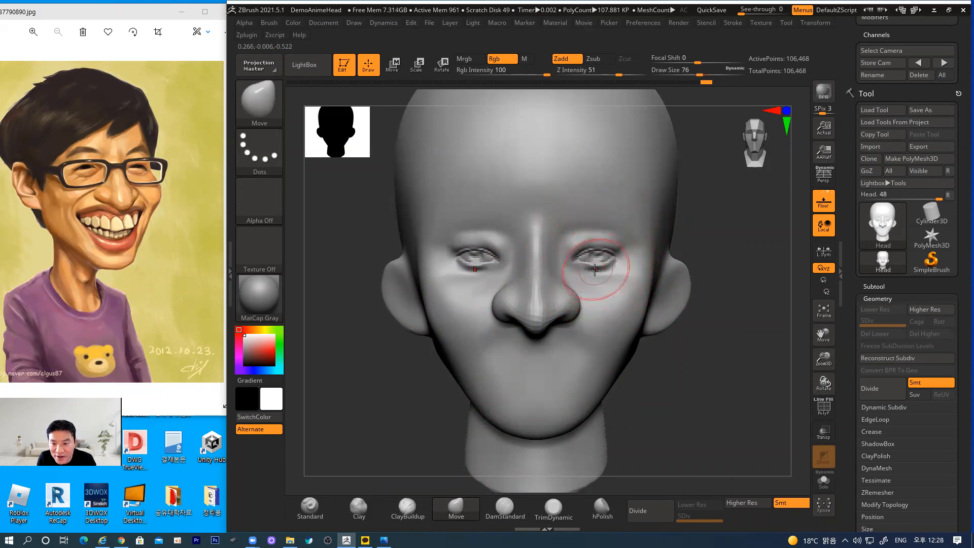
key(bracketleft)
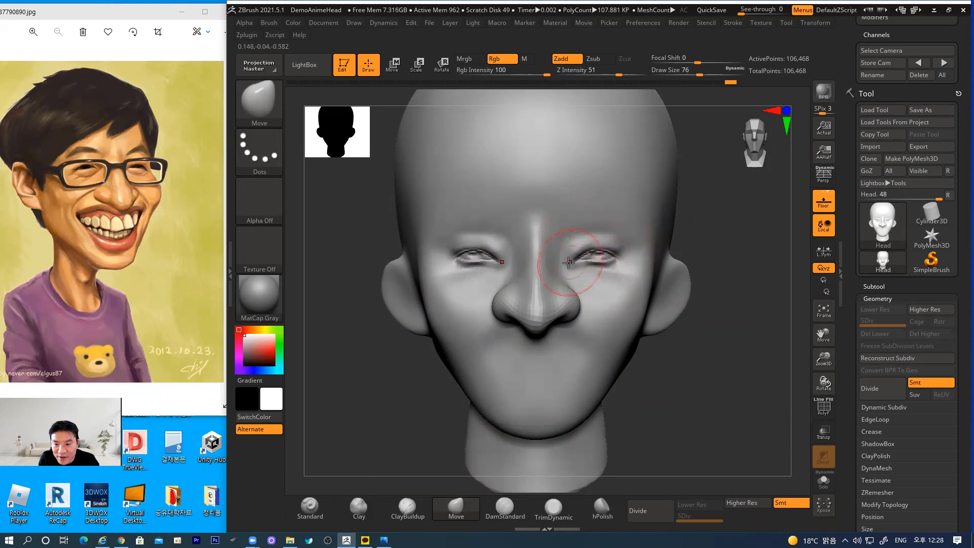
key(shift)
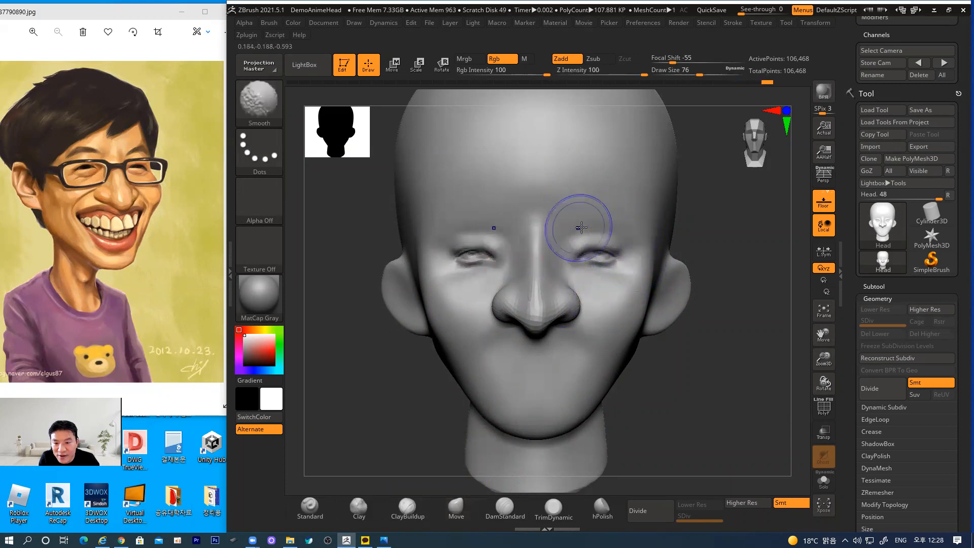
mouse_move(702, 409)
mouse_down()
mouse_move(748, 412)
mouse_move(705, 398)
mouse_up()
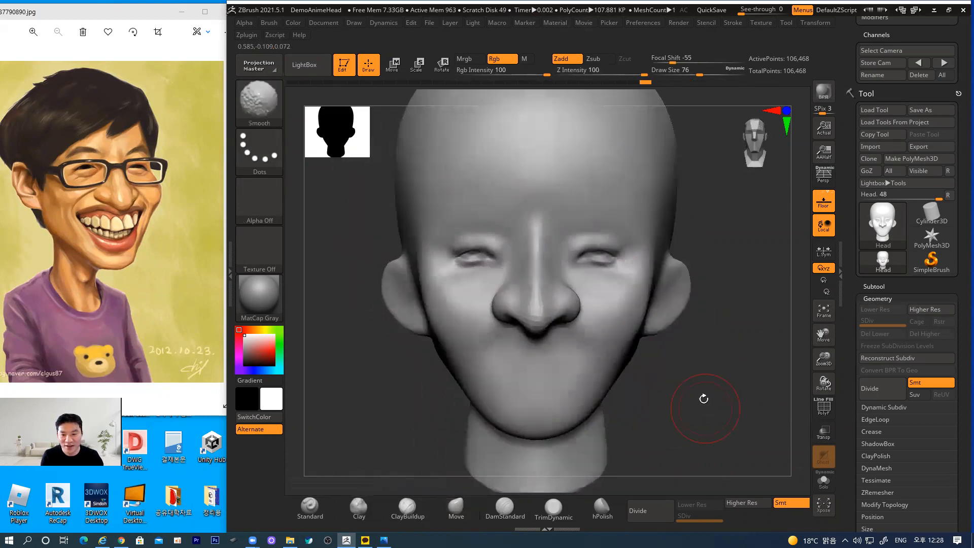
Step: Build up the folds below the eyes and the nose bridge with the Clay brush at draw size 52, and smooth them
click(310, 507)
click(407, 506)
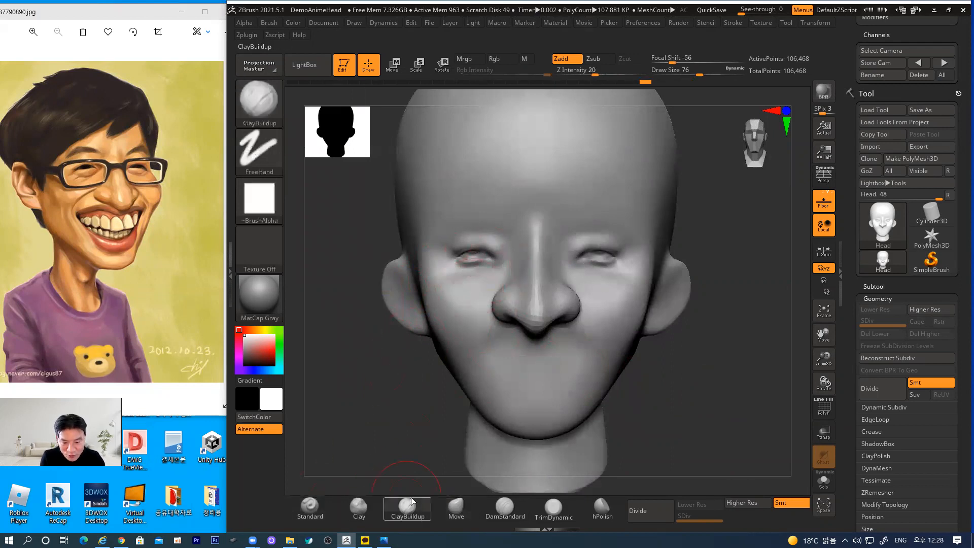
click(358, 506)
key([)
key([)
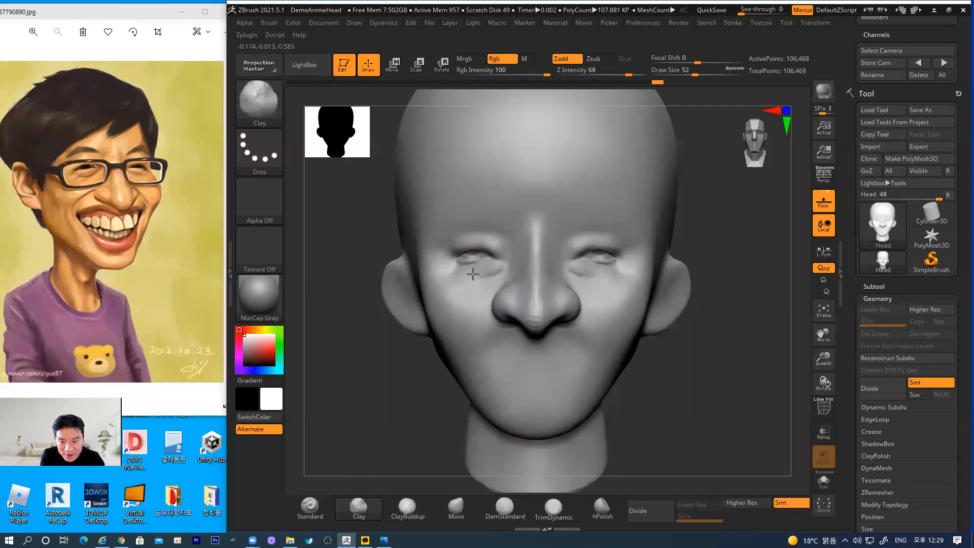
mouse_move(466, 275)
mouse_down()
mouse_move(451, 280)
mouse_move(458, 296)
mouse_move(435, 332)
mouse_up()
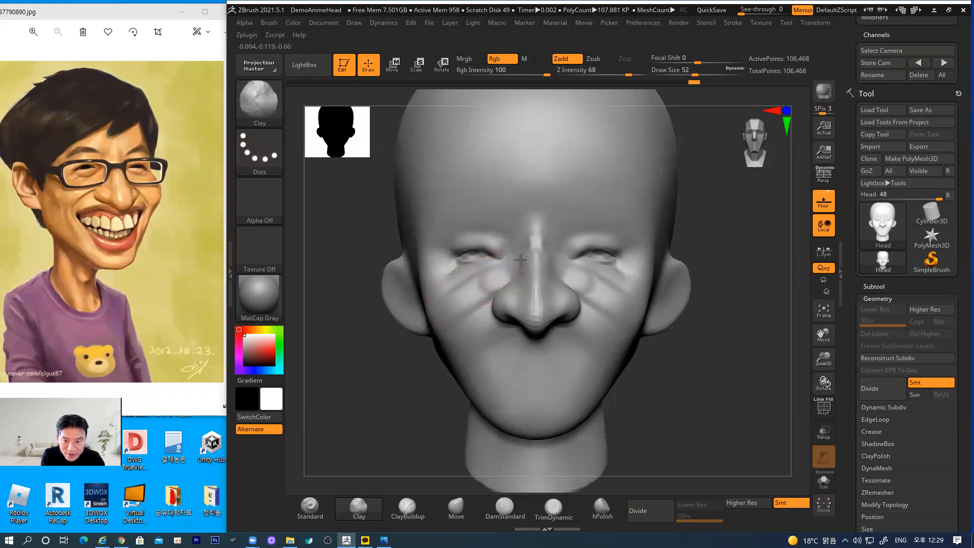
mouse_move(526, 245)
shift+mouse_down()
mouse_move(446, 323)
mouse_move(441, 290)
shift+mouse_up()
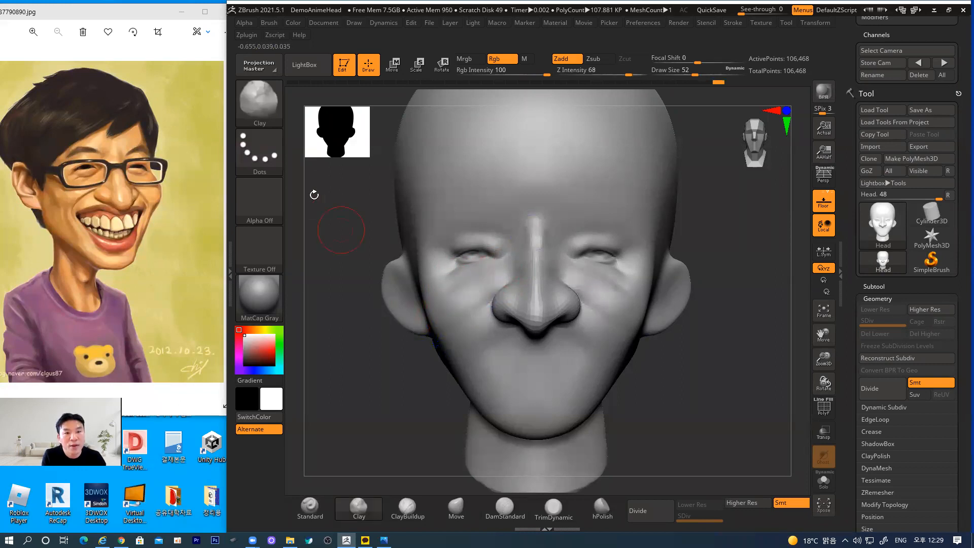
Step: Stamp the Chisel3D brush's Mouth03 shape on the centre line between the nose and chin
click(261, 104)
click(366, 62)
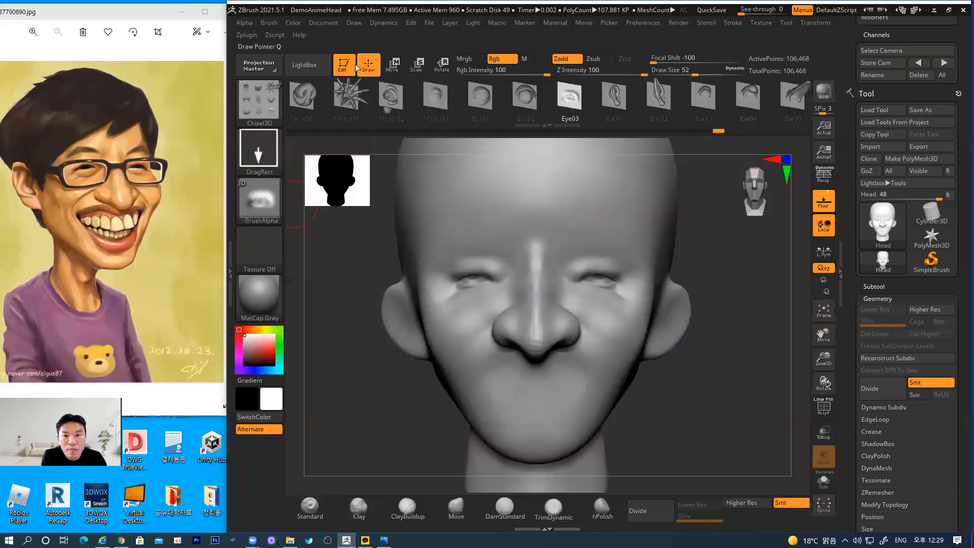
click(749, 97)
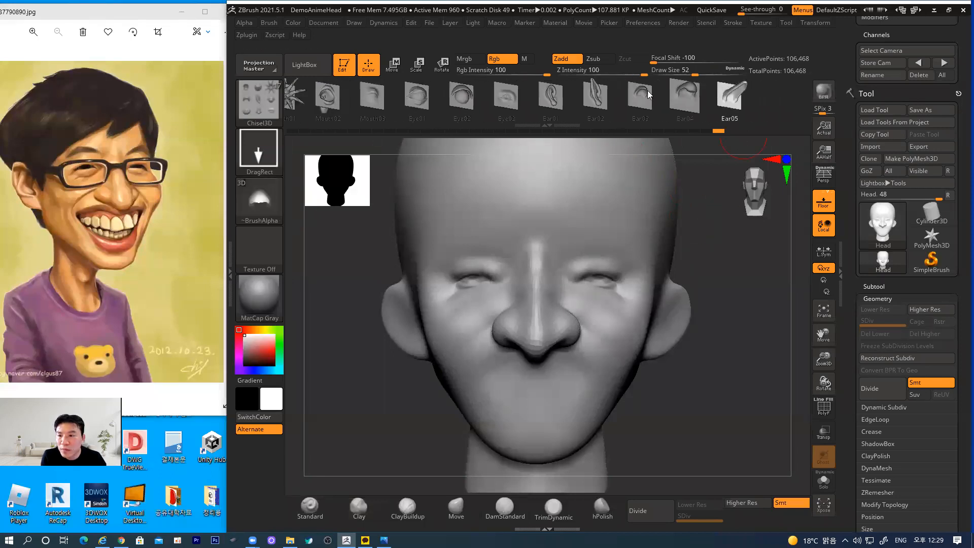
drag(399, 100, 493, 109)
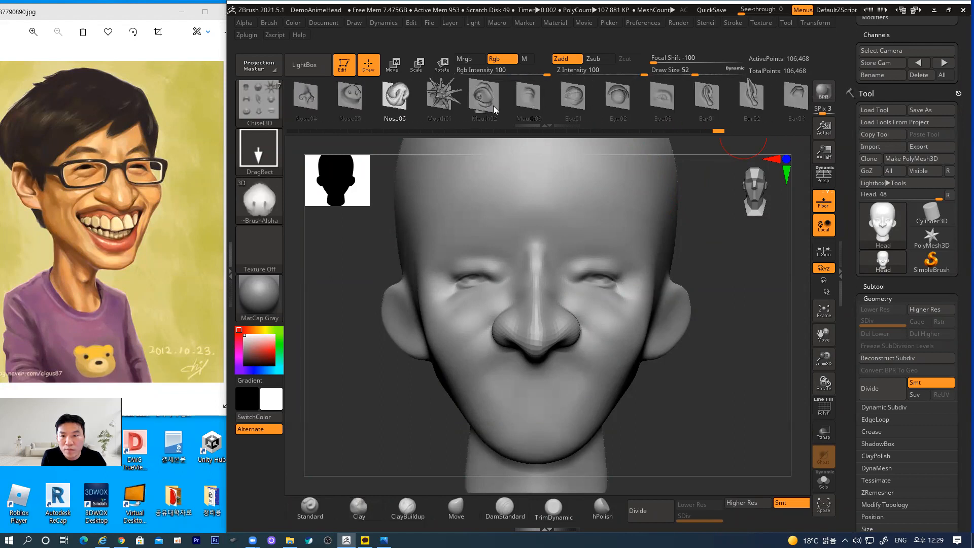
click(531, 104)
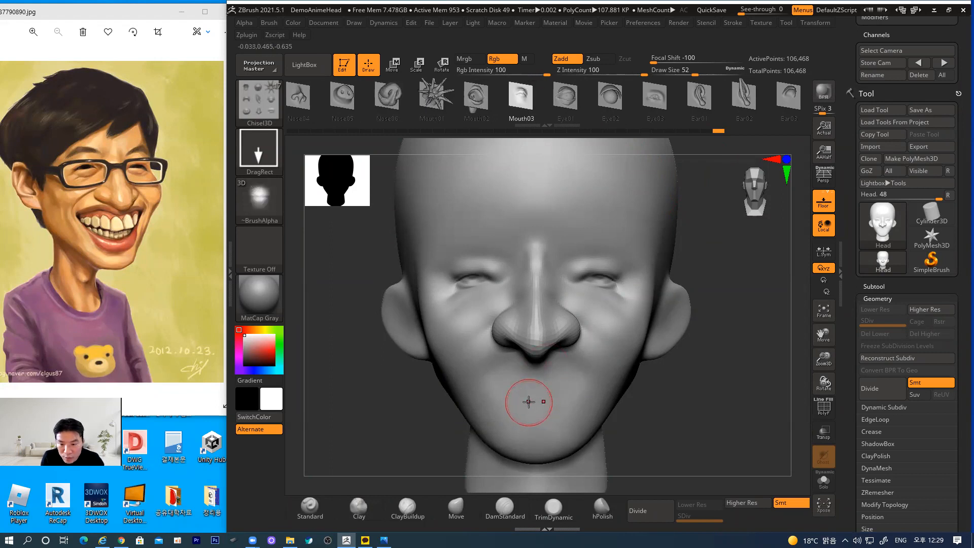
drag(536, 395, 528, 260)
key(ctrl+z)
drag(536, 396, 567, 300)
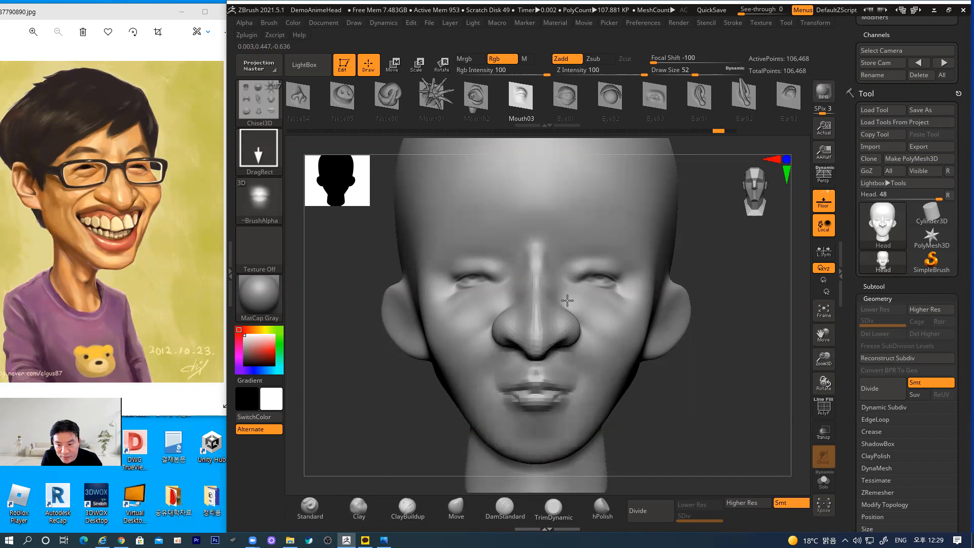
Step: Smooth the stamped mouth and the skin around it so it blends into the face
mouse_move(665, 405)
mouse_down()
mouse_move(724, 407)
mouse_move(683, 395)
mouse_move(687, 343)
mouse_up()
mouse_move(571, 356)
shift+mouse_down()
mouse_move(559, 367)
mouse_move(564, 320)
mouse_move(611, 326)
mouse_move(586, 326)
shift+mouse_up()
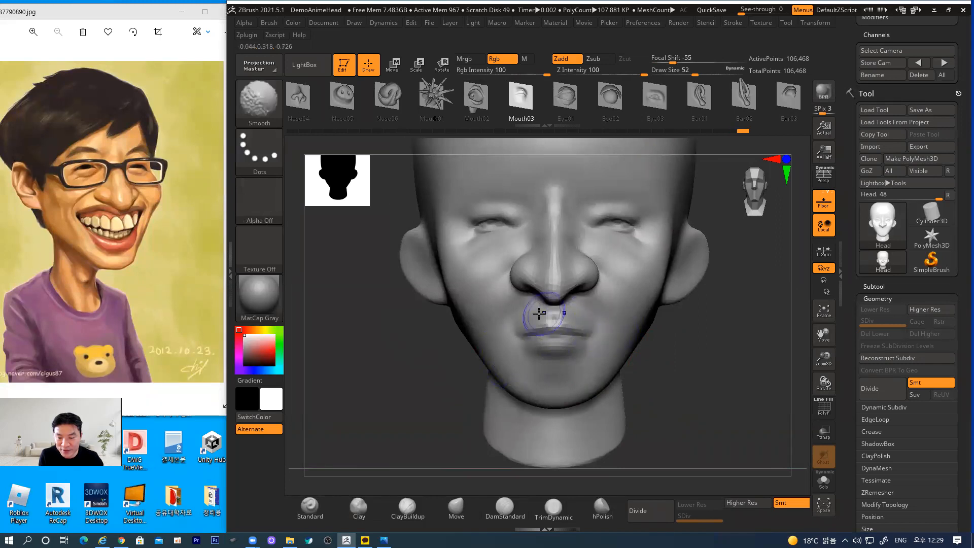
drag(700, 383, 703, 374)
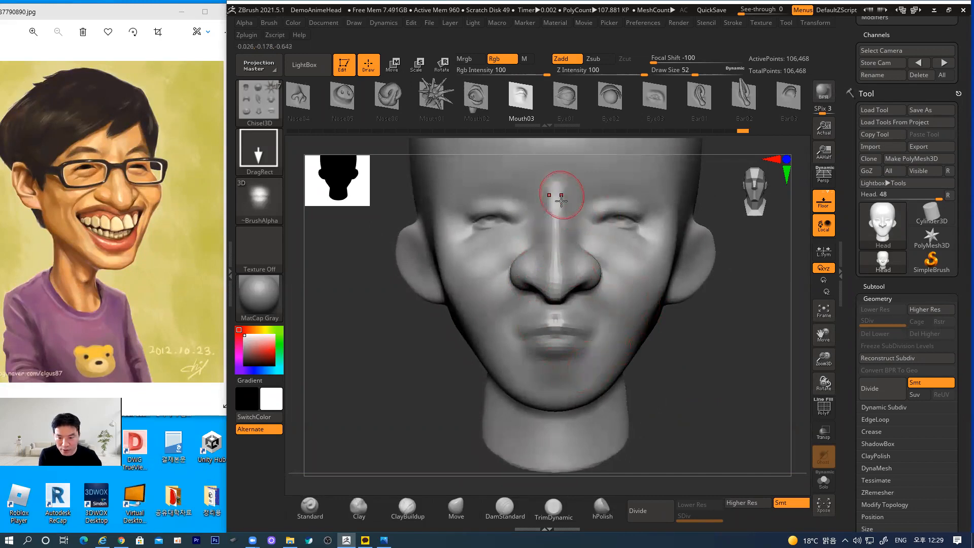
Step: Build up the brow and upper nose bridge with the Clay brush, and smooth the forehead transitions at draw size 72
click(359, 508)
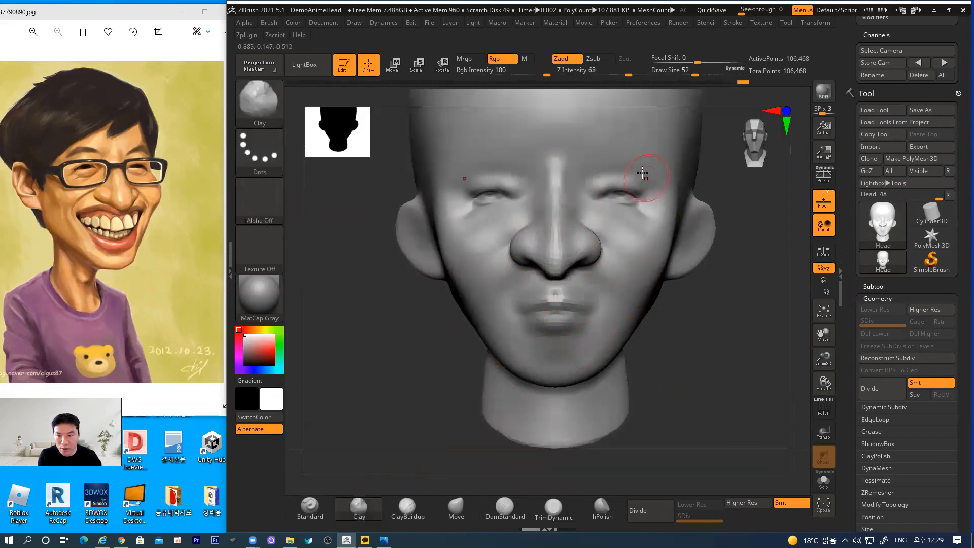
mouse_move(558, 172)
mouse_down()
mouse_move(558, 211)
mouse_move(575, 206)
mouse_up()
shift+drag(565, 169, 563, 191)
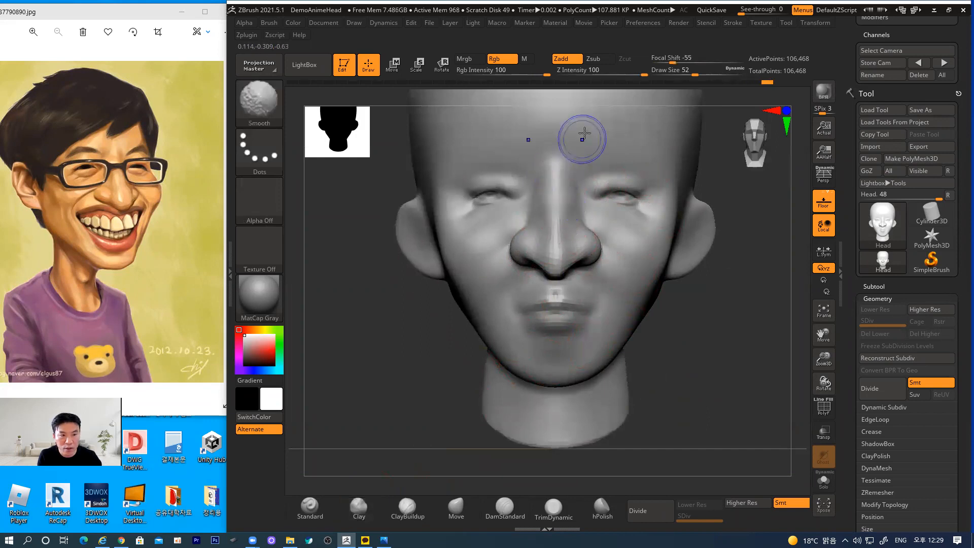
key(bracketright)
mouse_move(570, 147)
mouse_down()
mouse_move(571, 158)
mouse_move(564, 121)
mouse_up()
mouse_move(571, 168)
mouse_down()
mouse_move(615, 142)
mouse_move(587, 154)
mouse_move(573, 123)
mouse_move(578, 136)
mouse_move(630, 133)
mouse_move(624, 148)
mouse_move(645, 153)
mouse_up()
drag(584, 147, 563, 170)
mouse_move(568, 164)
shift+mouse_down()
mouse_move(571, 155)
mouse_move(567, 207)
shift+mouse_up()
shift+drag(566, 143, 555, 135)
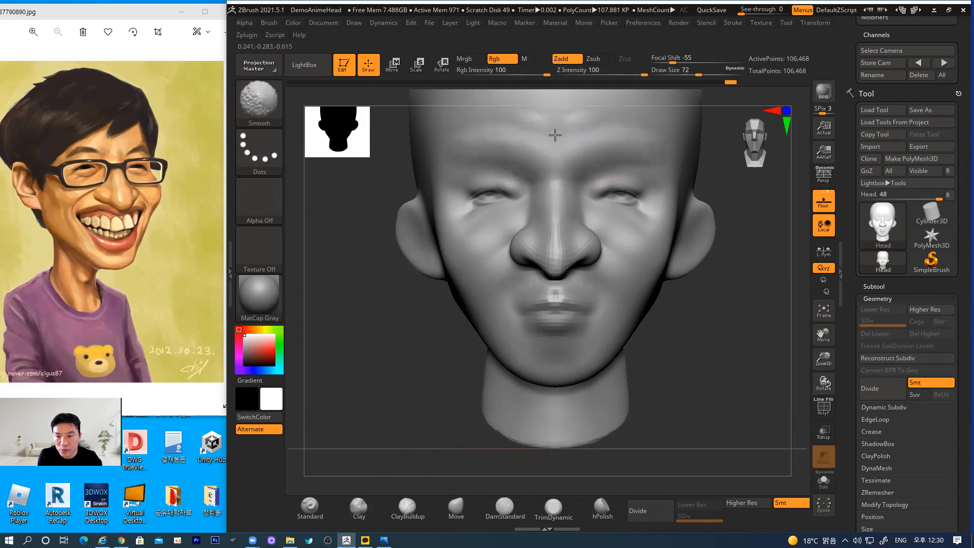
Step: Add clay to the upper cheeks and sculpt creases under the eyes with the Clay brush reduced to draw size 32
alt+drag(705, 310, 704, 334)
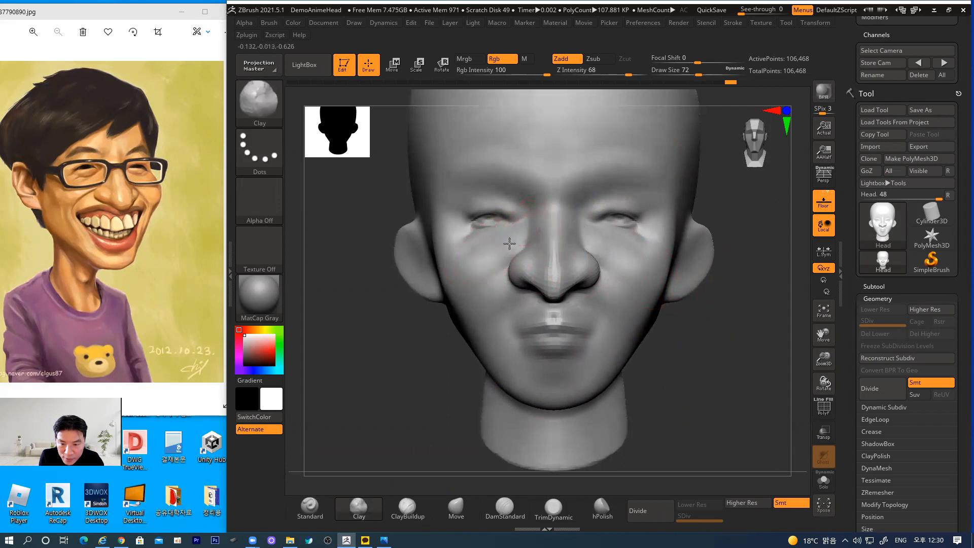
drag(528, 225, 502, 246)
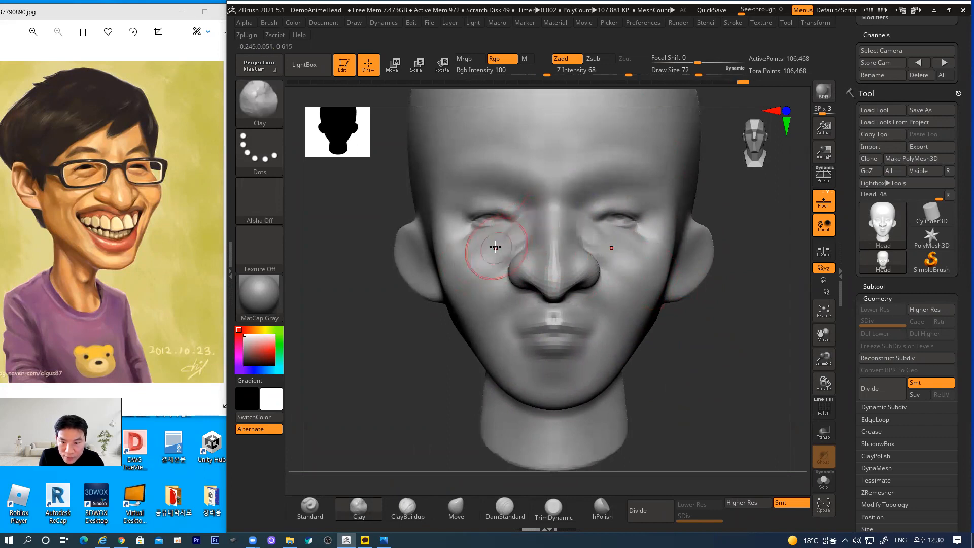
alt+drag(693, 340, 705, 357)
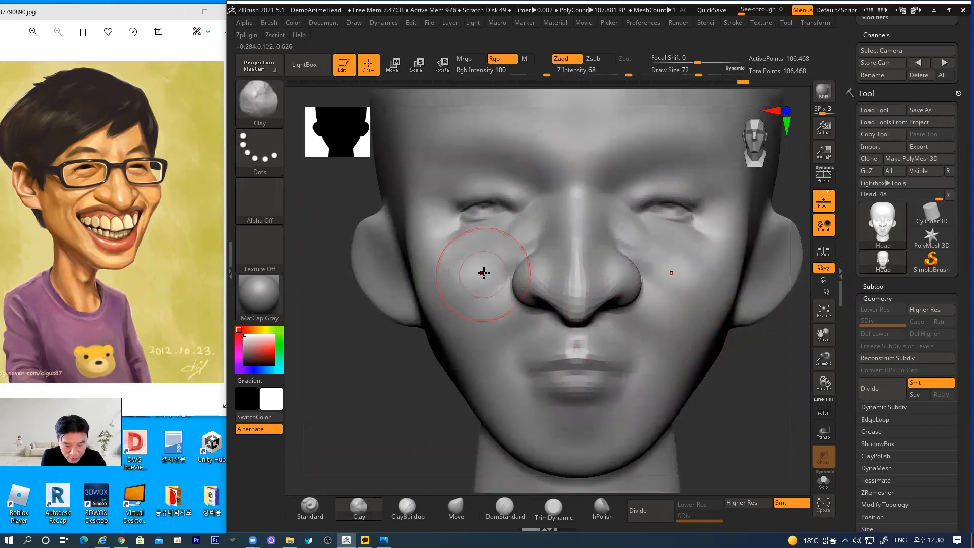
key([)
key([)
key([)
key([)
key([)
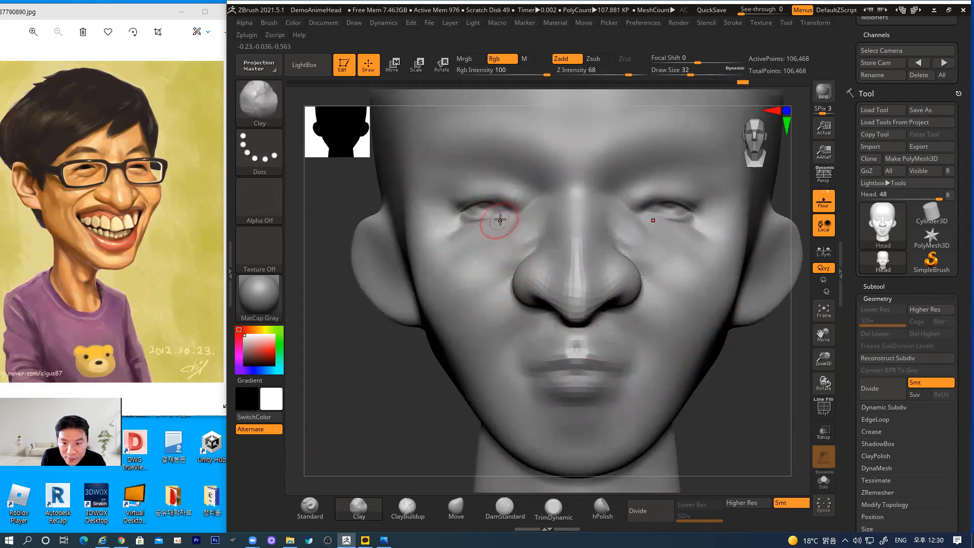
mouse_move(465, 229)
mouse_down()
mouse_move(457, 235)
mouse_move(476, 235)
mouse_move(473, 248)
mouse_move(498, 242)
mouse_up()
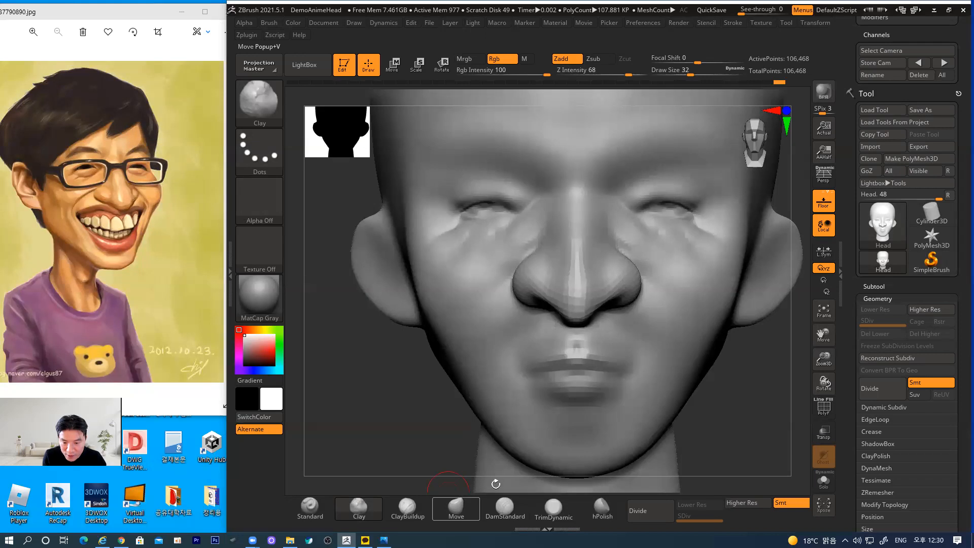
Step: Carve smile lines from the nose around the mouth with the DamStandard brush, and soften them with smoothing
click(508, 508)
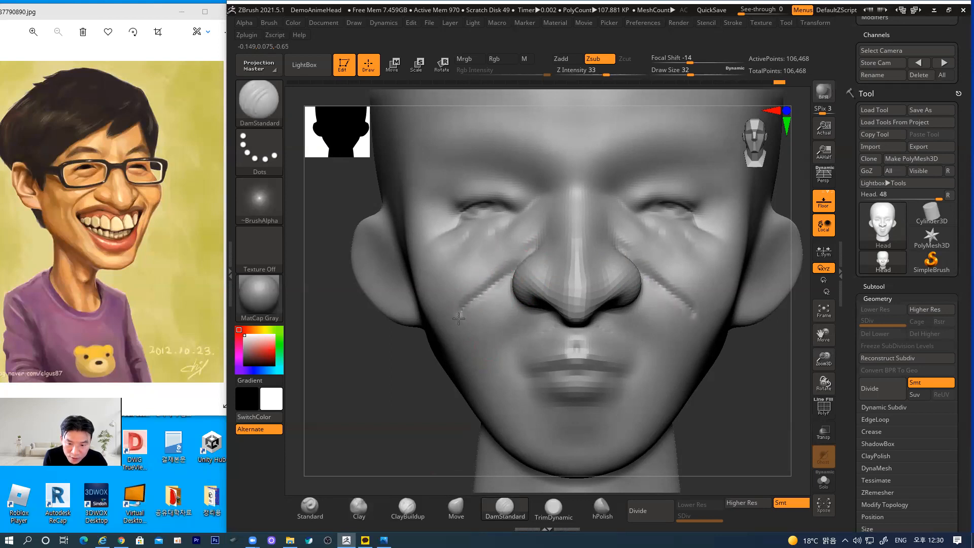
mouse_move(528, 262)
mouse_down()
mouse_move(466, 312)
mouse_move(464, 350)
mouse_move(510, 403)
mouse_up()
shift+drag(458, 296, 503, 404)
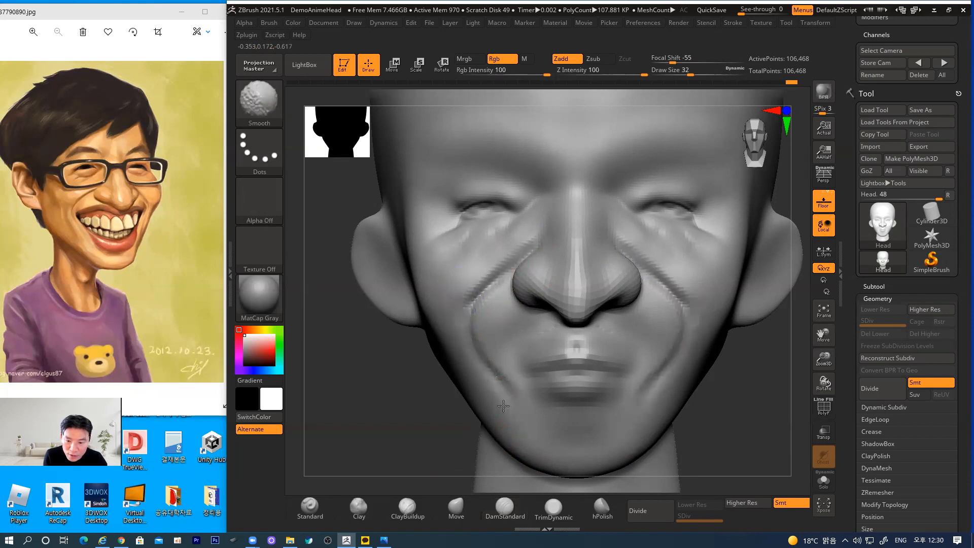
shift+drag(494, 287, 538, 233)
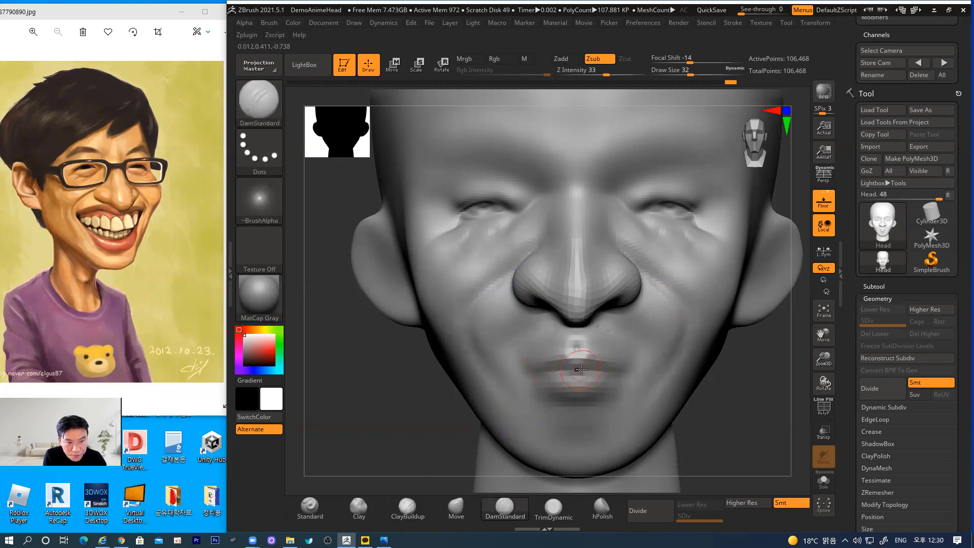
Step: Carve the line between the lips with DamStandard, and pull the lips wider and apart with the Move brush at draw size 68
drag(571, 371, 499, 380)
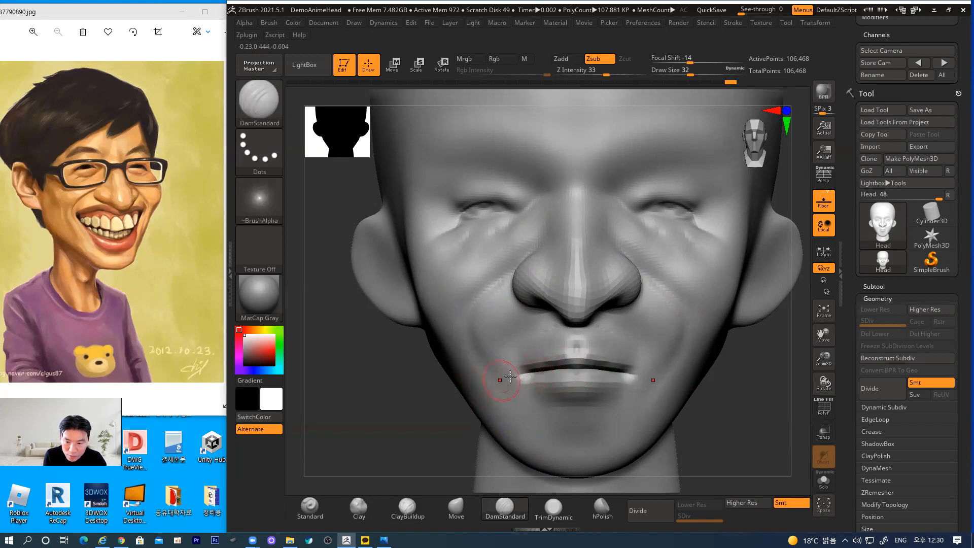
click(456, 506)
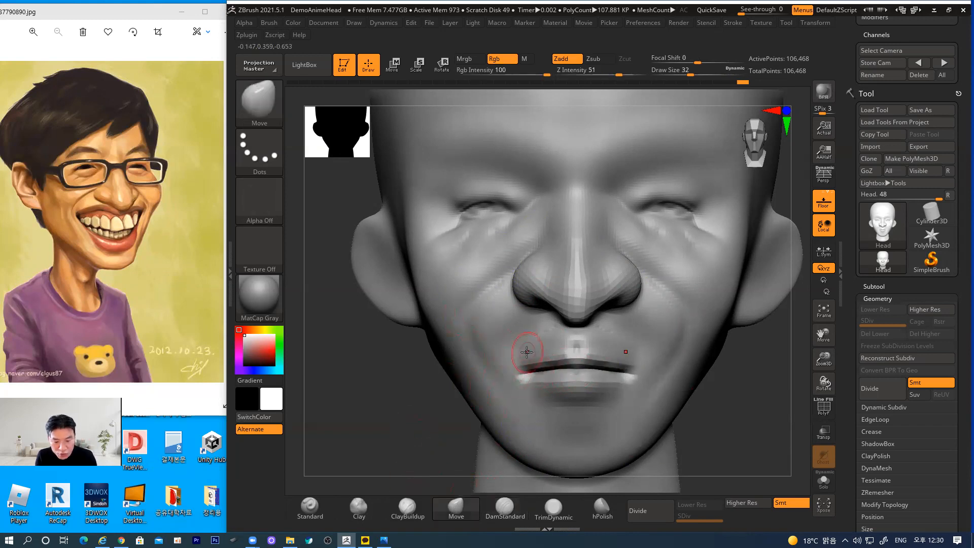
key(bracketright)
drag(582, 360, 580, 341)
mouse_move(615, 368)
mouse_down()
mouse_move(630, 354)
mouse_move(591, 342)
mouse_move(632, 337)
mouse_move(642, 346)
mouse_move(625, 354)
mouse_move(663, 352)
mouse_move(613, 349)
mouse_move(631, 383)
mouse_move(587, 402)
mouse_up()
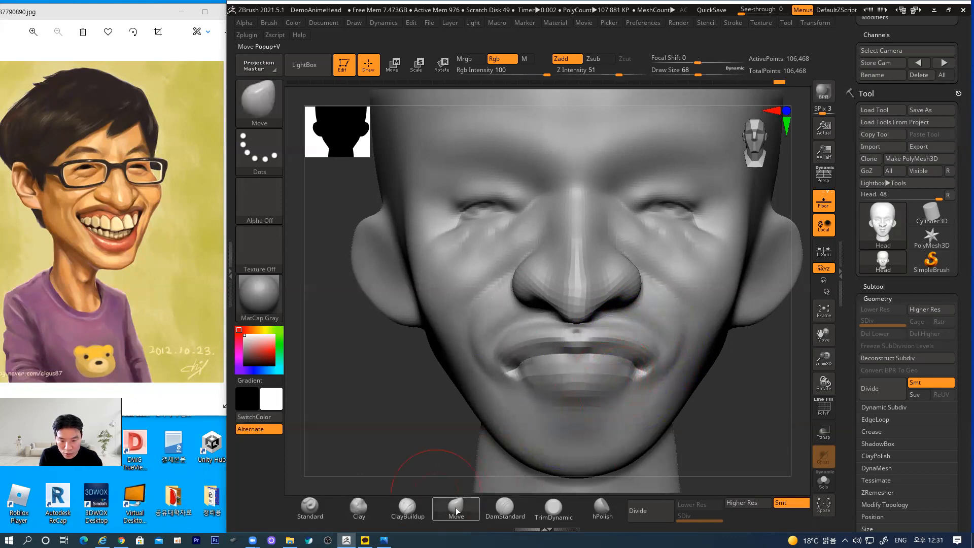
Step: Carve the gap between the lips out to the mouth corners with DamStandard at draw size 40, and smooth the corners
key(b)
mouse_move(707, 393)
mouse_down()
mouse_move(741, 387)
mouse_move(706, 391)
mouse_up()
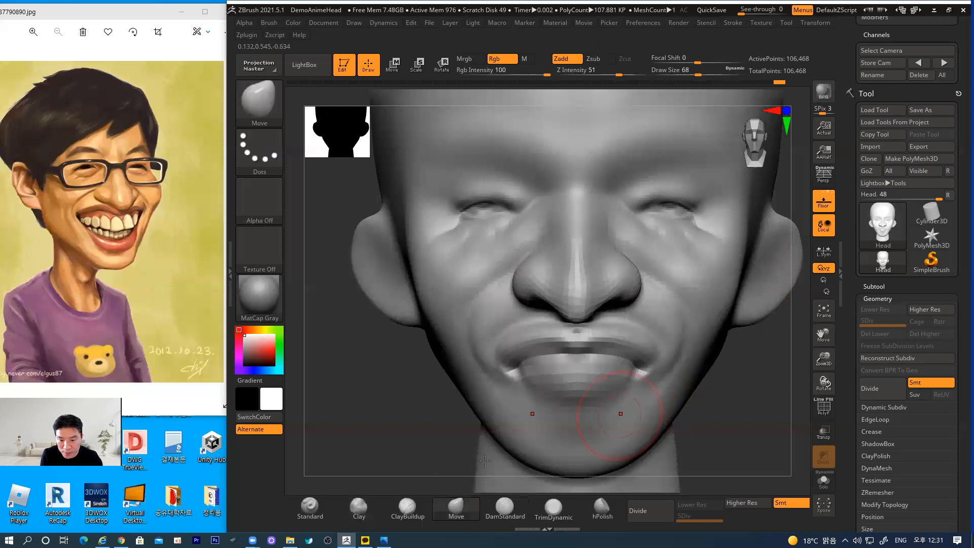
click(376, 507)
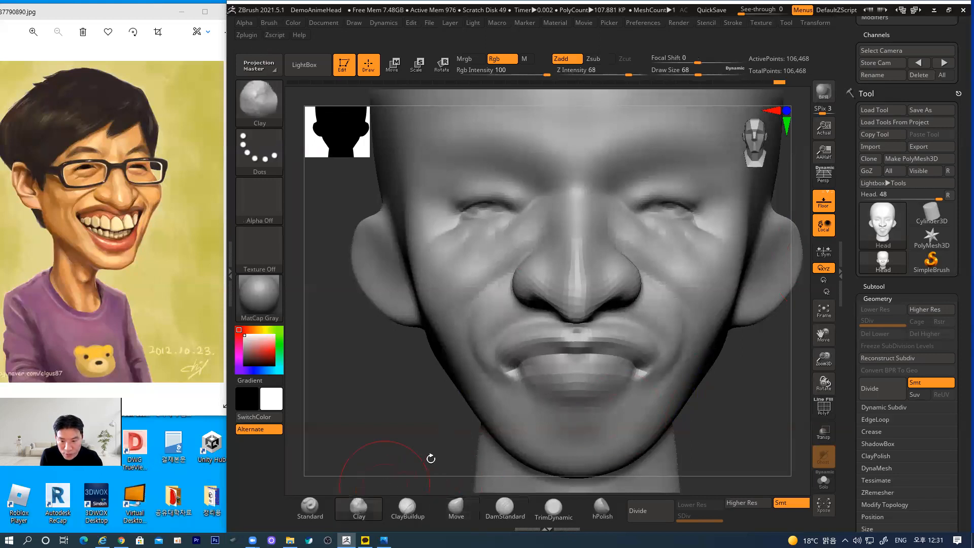
click(504, 507)
drag(527, 362, 512, 375)
key(bracketleft)
key(bracketleft)
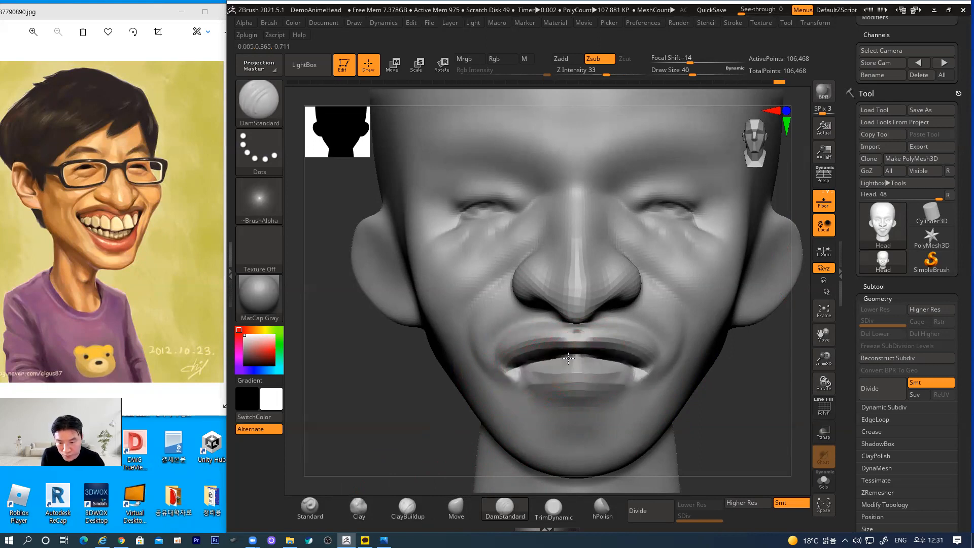
drag(511, 370, 514, 377)
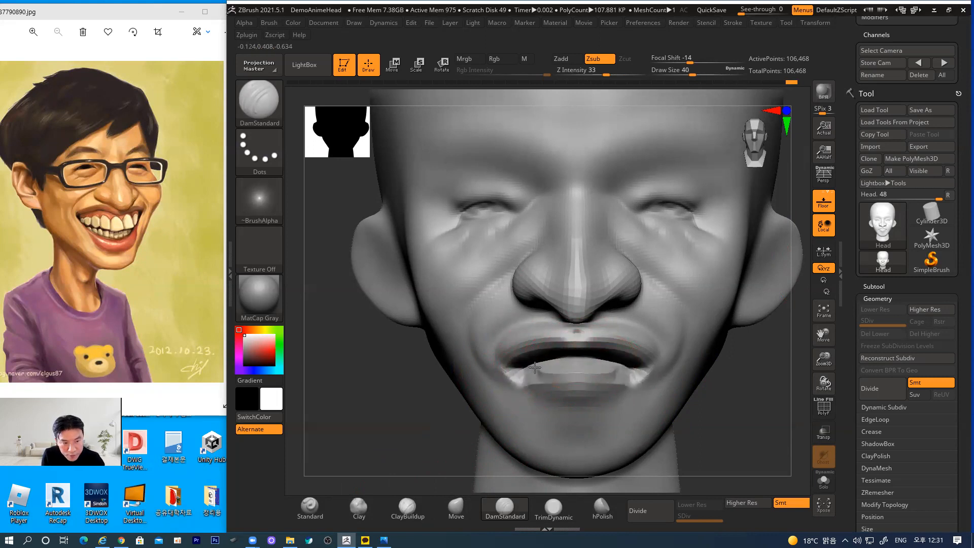
key(ctrl+z)
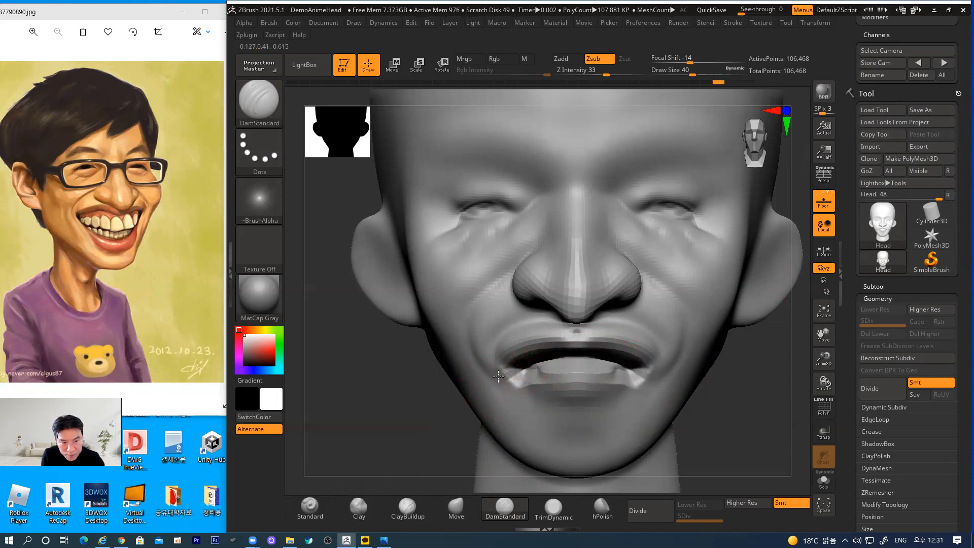
mouse_move(527, 363)
shift+mouse_down()
mouse_move(527, 397)
mouse_move(500, 387)
shift+mouse_up()
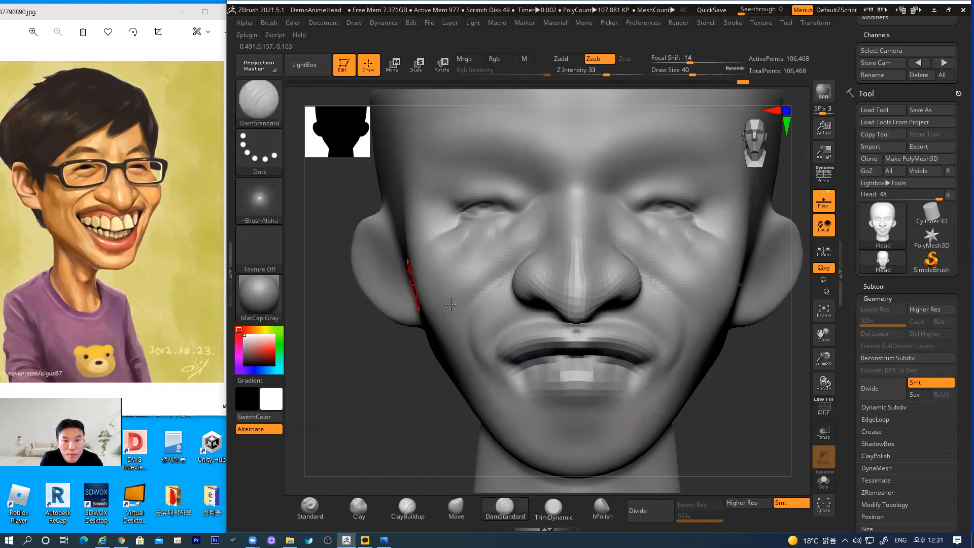
Step: Reshape the lower lip with the ClayBuildup brush, cutting in above and below it, and smooth the transitions
click(407, 506)
alt+drag(611, 360, 566, 368)
mouse_move(746, 388)
mouse_down()
mouse_move(763, 360)
mouse_move(755, 388)
mouse_up()
mouse_move(594, 381)
shift+mouse_down()
mouse_move(541, 380)
mouse_move(577, 360)
mouse_move(560, 359)
mouse_move(583, 360)
mouse_move(554, 365)
mouse_move(583, 361)
mouse_move(558, 367)
mouse_move(589, 377)
shift+mouse_up()
drag(743, 405, 700, 406)
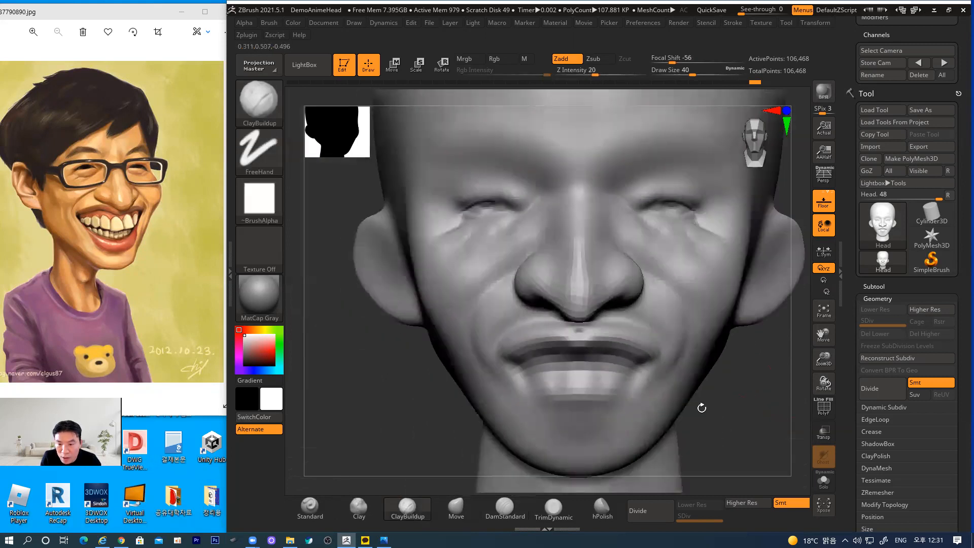
alt+drag(608, 402, 570, 404)
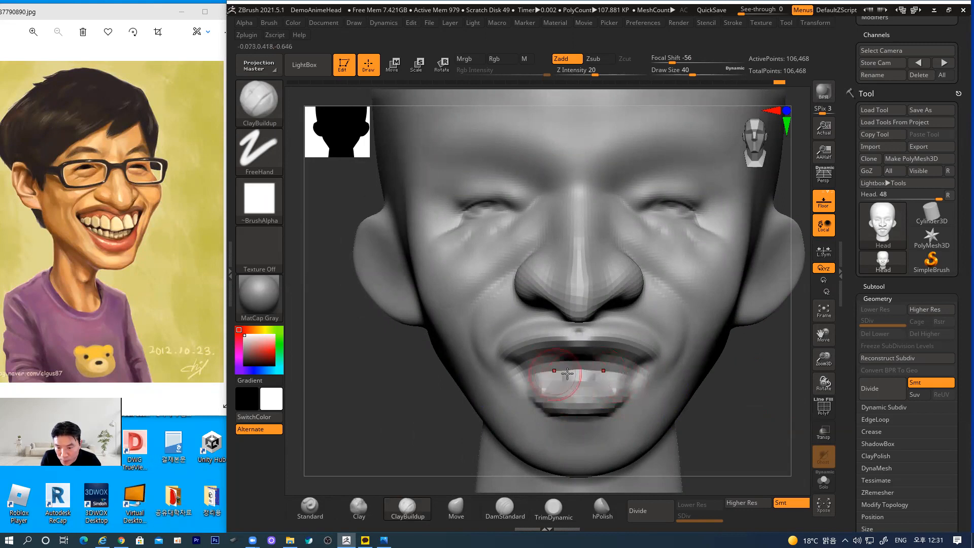
key(shift)
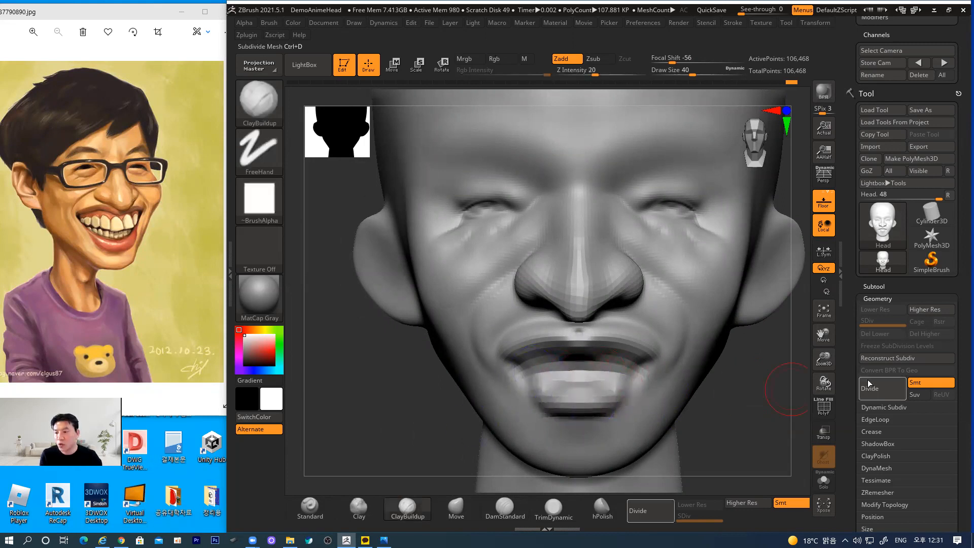
Step: Divide the head mesh to subdivision level 2, and rework the mouth opening with ClayBuildup strokes and smoothing
key(d)
drag(593, 369, 622, 364)
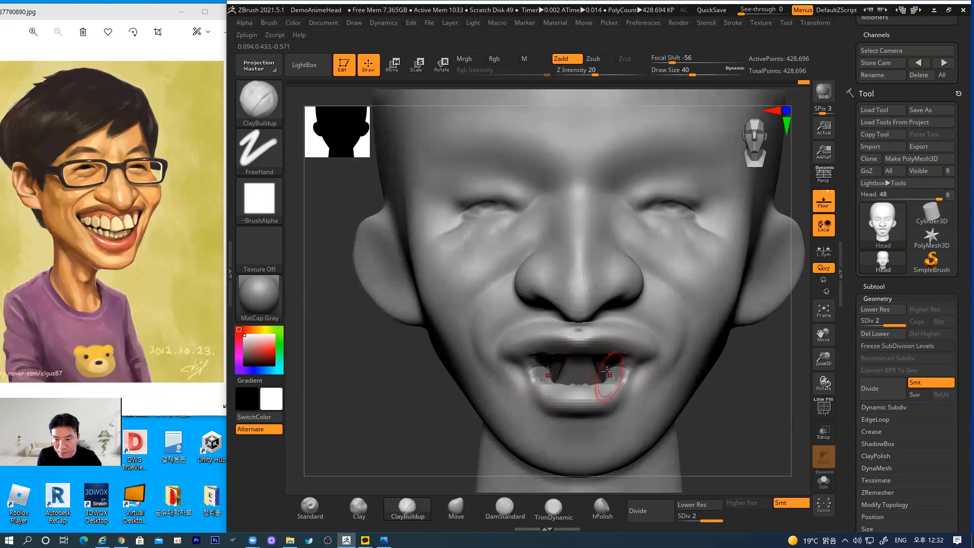
key(shift)
shift+drag(570, 381, 626, 370)
right_drag(626, 371, 578, 366)
shift+drag(574, 365, 550, 369)
mouse_move(777, 444)
mouse_down()
mouse_move(782, 472)
mouse_move(782, 456)
mouse_up()
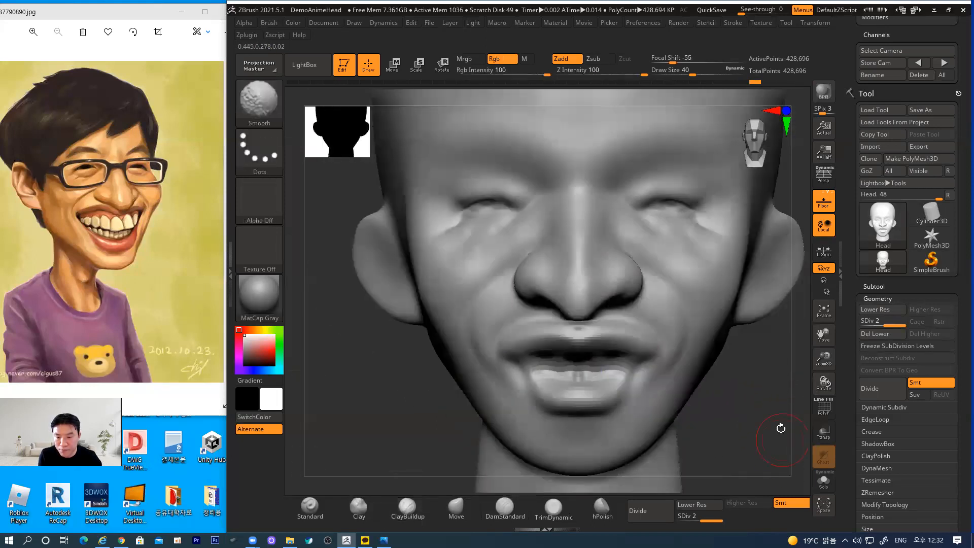
Step: Carve the crease under the lower lip with DamStandard, and smooth the area around the mouth and chin
alt+drag(741, 420, 722, 393)
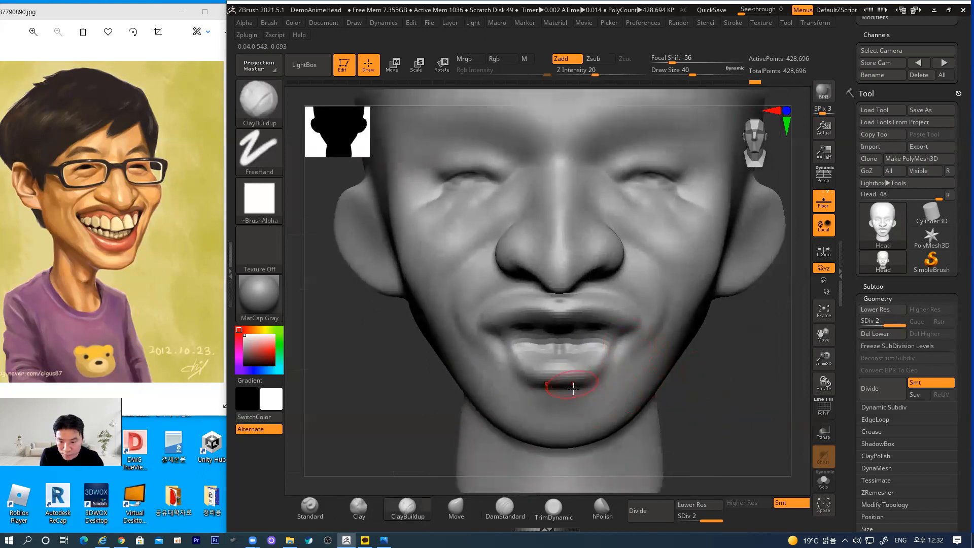
click(504, 509)
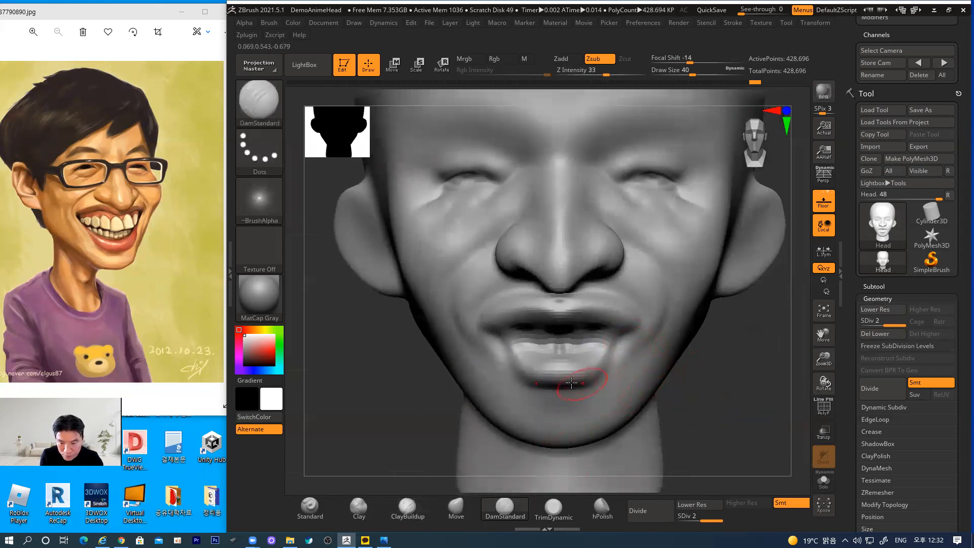
drag(561, 384, 601, 384)
mouse_move(537, 380)
shift+mouse_down()
mouse_move(582, 387)
mouse_move(545, 386)
shift+mouse_up()
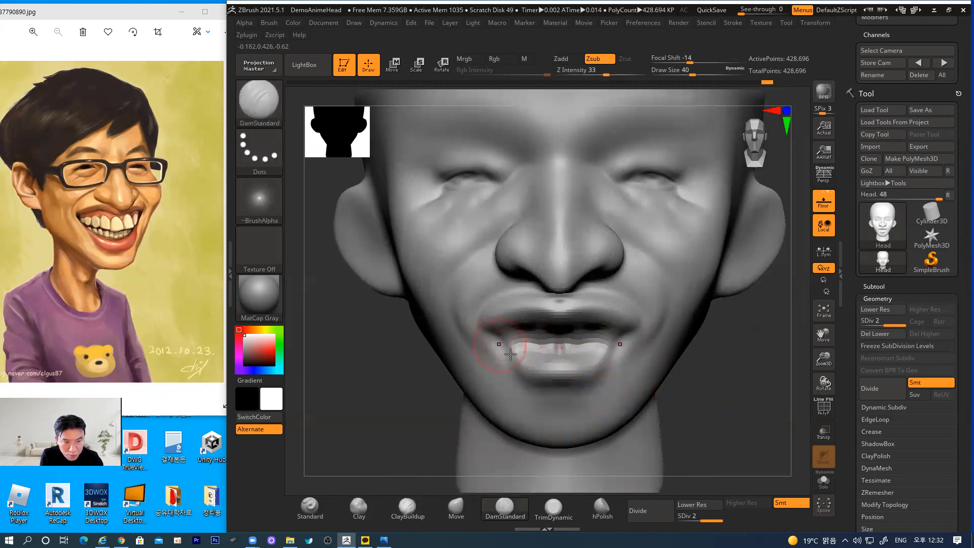
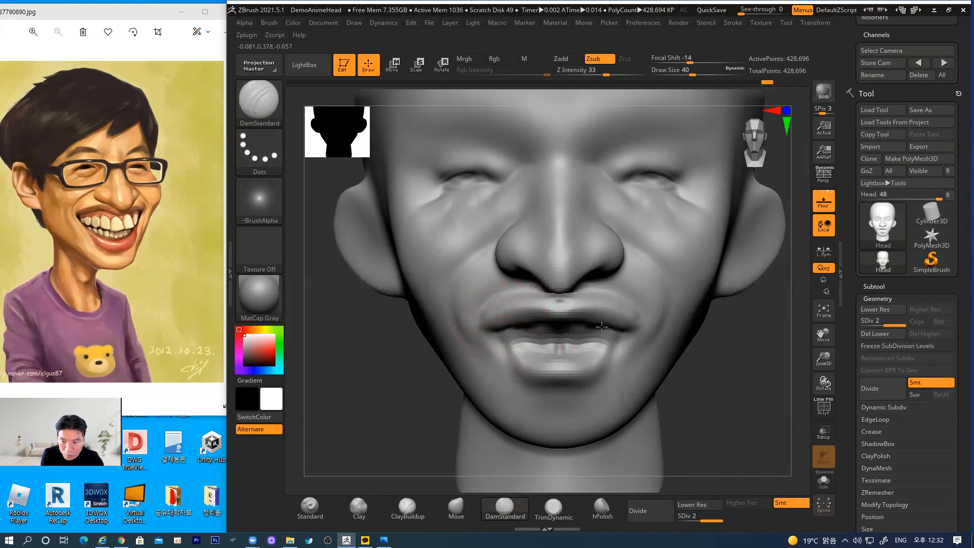
key(shift)
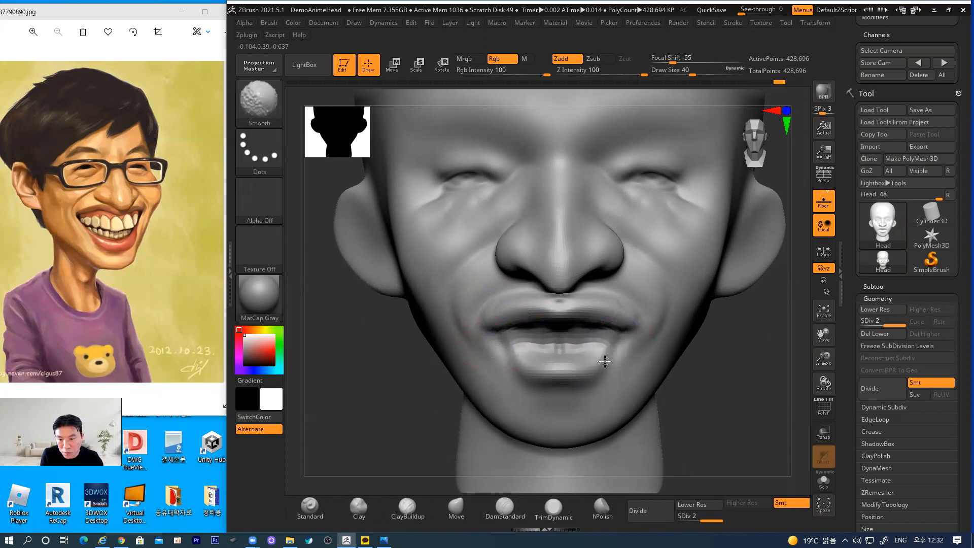
mouse_move(497, 380)
shift+mouse_down()
mouse_move(608, 379)
mouse_move(549, 387)
mouse_move(584, 393)
shift+mouse_up()
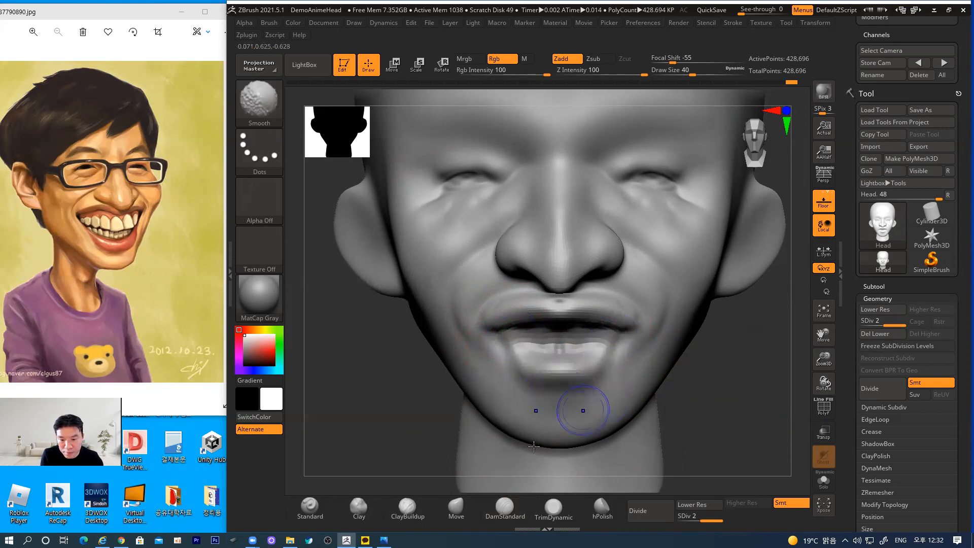
Step: Add volume around the lower lip and upper chin with the ClayBuildup brush, and smooth it
click(408, 506)
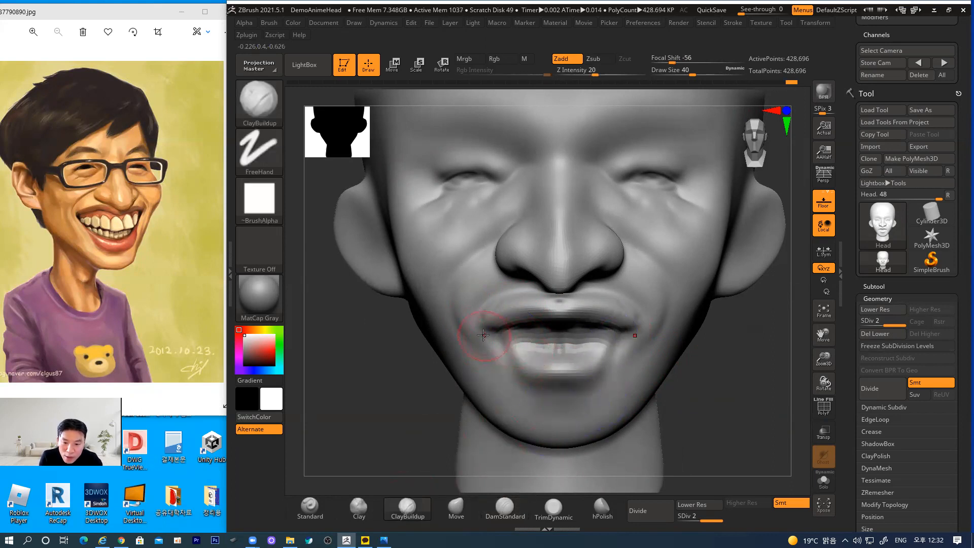
mouse_move(492, 347)
mouse_down()
mouse_move(518, 380)
mouse_move(580, 383)
mouse_up()
mouse_move(514, 381)
mouse_down()
mouse_move(598, 392)
mouse_move(537, 394)
mouse_move(576, 399)
mouse_up()
drag(736, 402, 720, 373)
drag(532, 404, 586, 401)
shift+drag(526, 397, 574, 372)
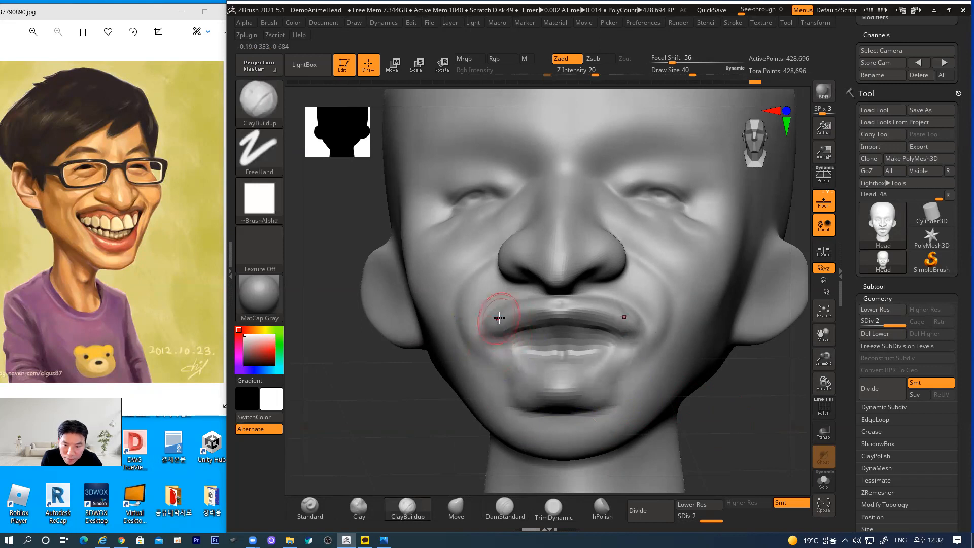
Step: Build up the mouth corners and the area beside the lower lip with ClayBuildup, smooth them, and check the profile
mouse_move(497, 320)
mouse_down()
mouse_move(484, 346)
mouse_move(504, 380)
mouse_up()
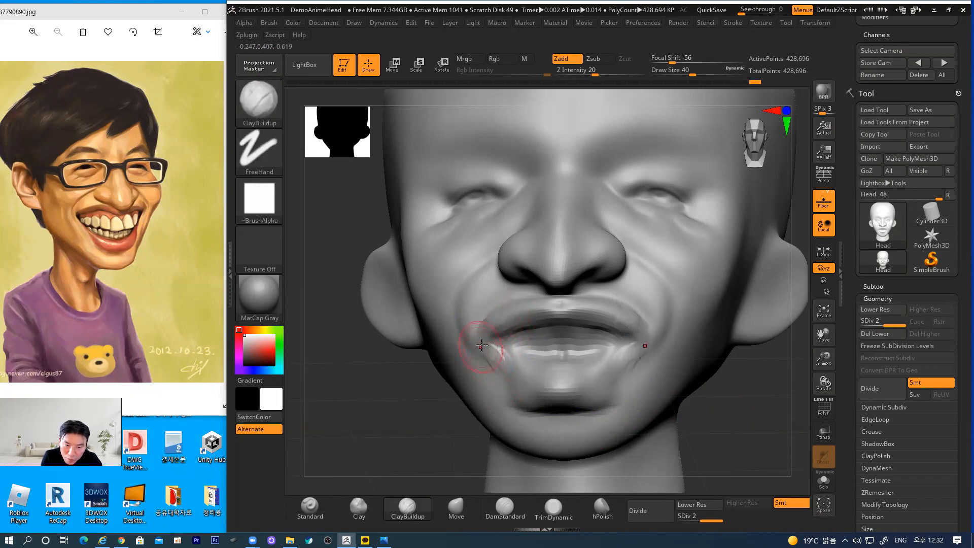
mouse_move(480, 347)
mouse_down()
mouse_move(502, 373)
mouse_move(569, 398)
mouse_move(595, 401)
mouse_move(632, 382)
mouse_up()
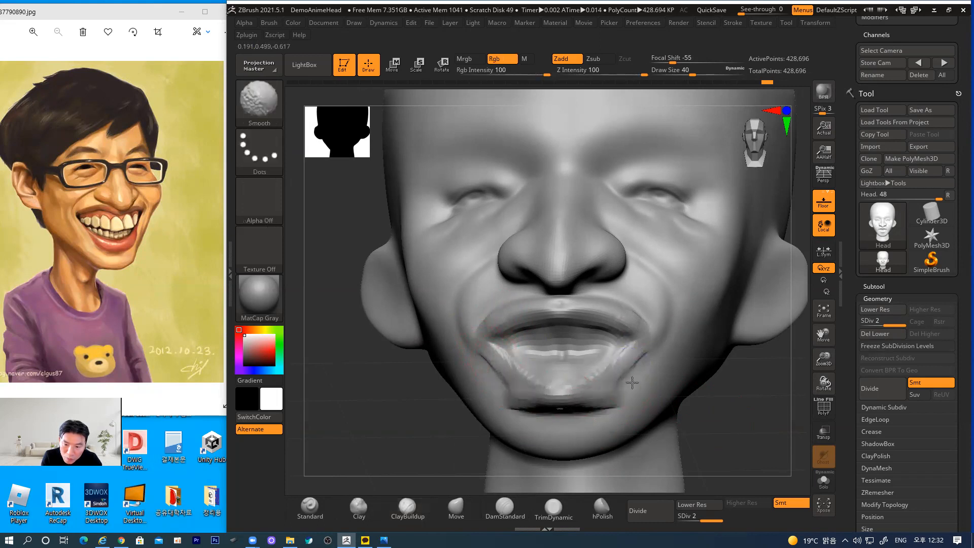
shift+drag(639, 346, 462, 348)
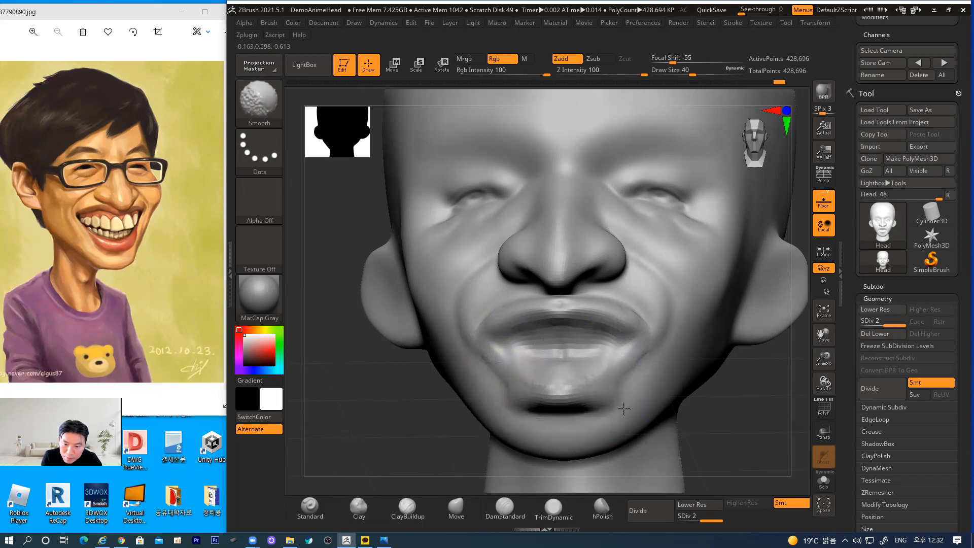
mouse_move(751, 418)
mouse_down()
mouse_move(728, 437)
mouse_move(669, 365)
mouse_up()
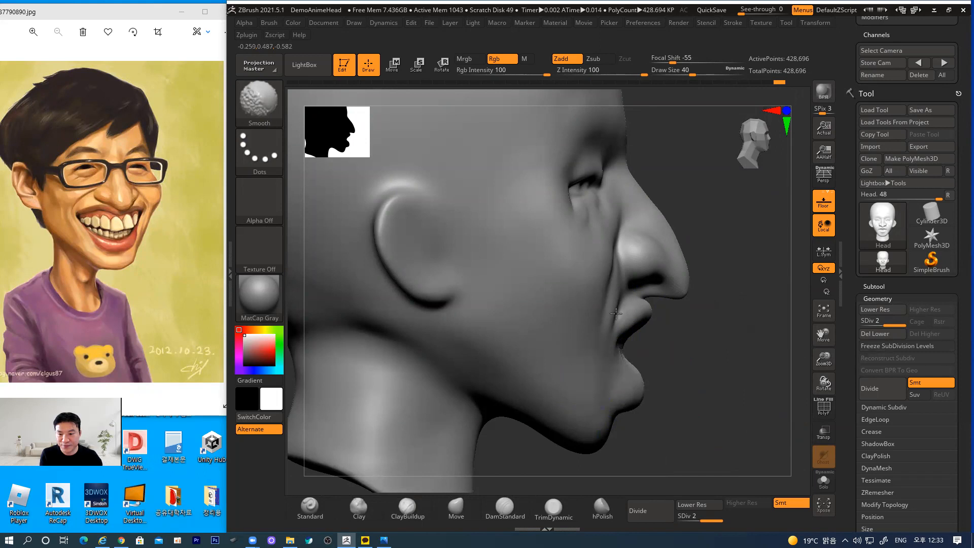
mouse_move(695, 357)
mouse_down()
mouse_move(530, 376)
mouse_move(382, 348)
mouse_move(521, 310)
mouse_up()
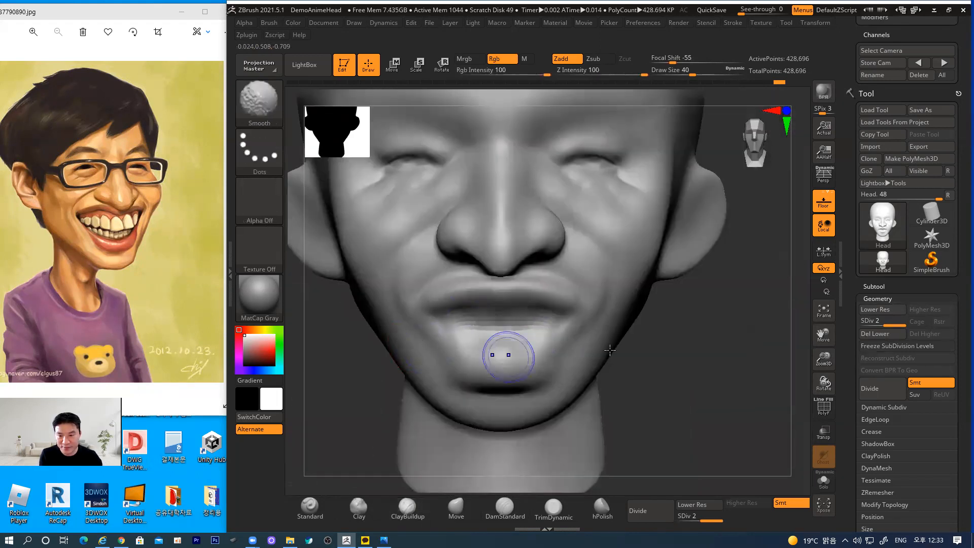
Step: Frame the whole head and reshape the upper skull with the Move brush at draw size 292
key(f)
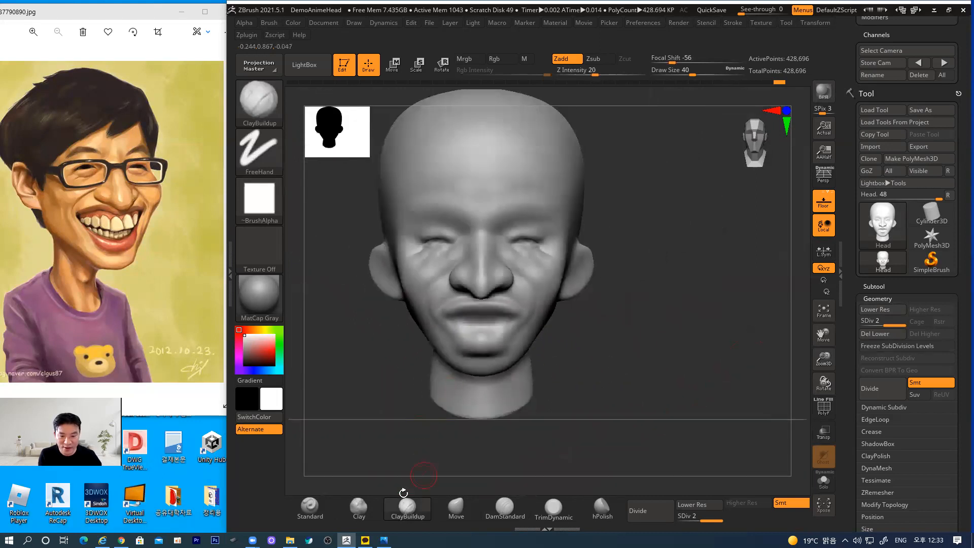
drag(644, 368, 532, 411)
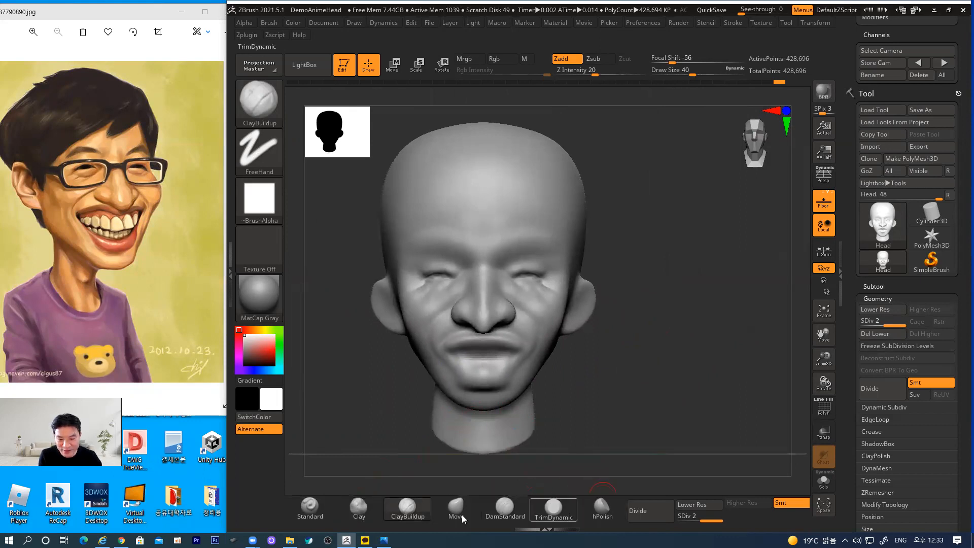
key(b)
key(m)
key(v)
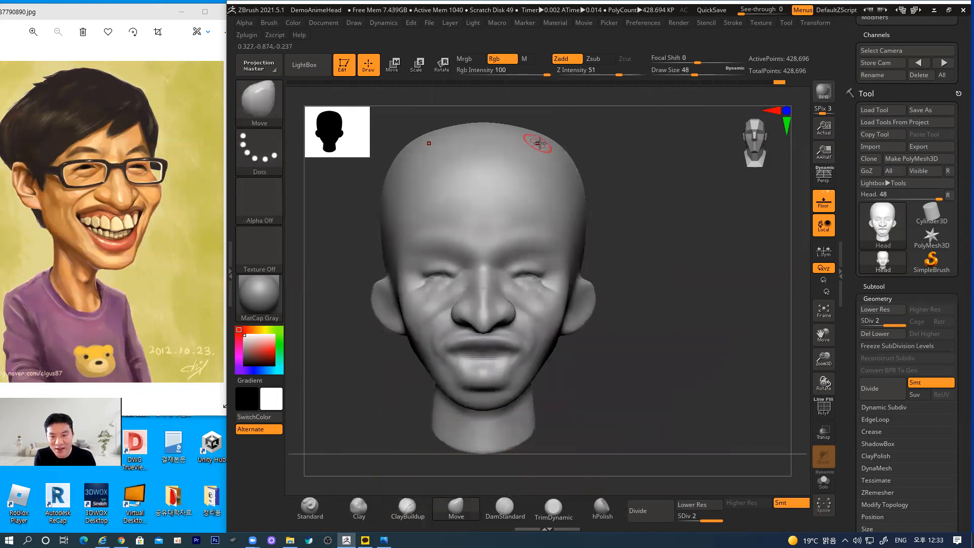
key(bracketright)
key(bracketright)
key(bracketright)
mouse_move(563, 144)
mouse_down()
mouse_move(545, 152)
mouse_move(545, 181)
mouse_move(645, 186)
mouse_up()
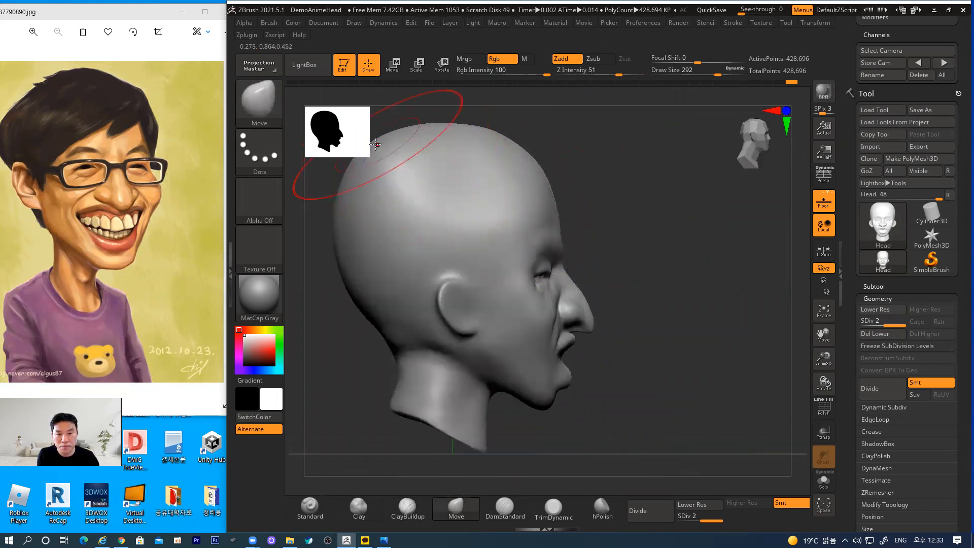
Step: Push in the back and crown of the skull and adjust the forehead curve in profile with the Move brush
drag(343, 196, 351, 199)
drag(342, 249, 346, 248)
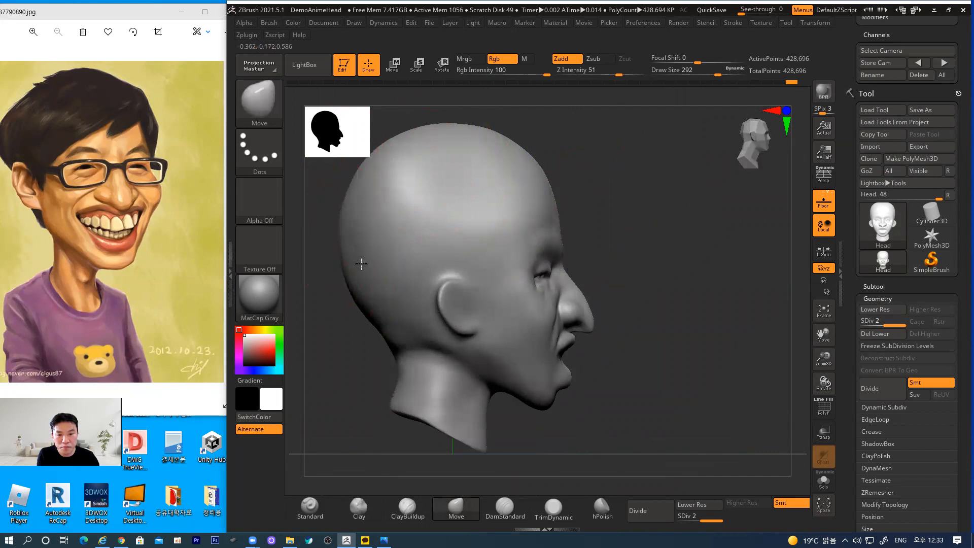
drag(528, 142, 437, 143)
drag(408, 139, 411, 145)
drag(381, 153, 388, 163)
drag(535, 171, 526, 166)
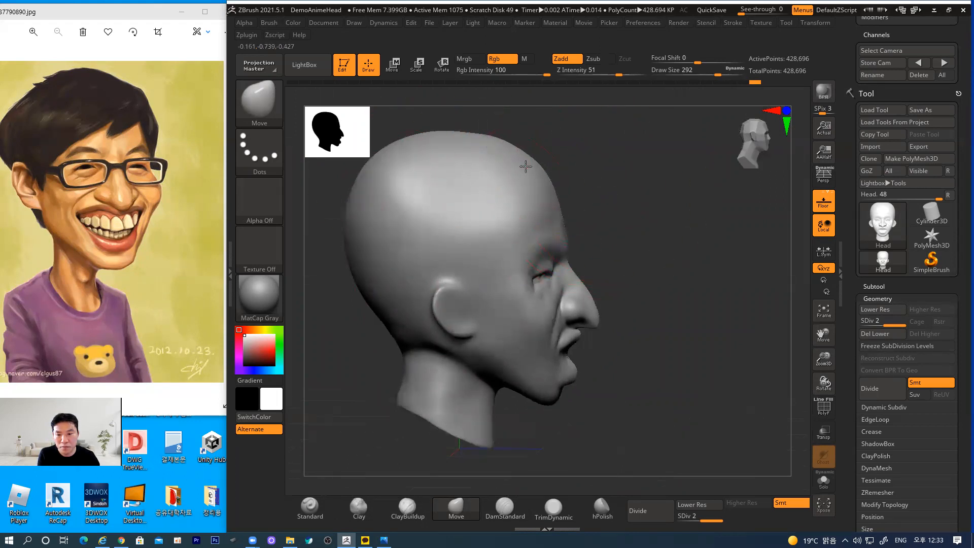
Step: Lower the head to subdivision level 1 and smooth the upper sides of the skull in front view
mouse_move(644, 198)
shift+mouse_down()
mouse_move(595, 196)
mouse_move(633, 196)
mouse_move(634, 247)
mouse_move(619, 250)
mouse_move(636, 235)
mouse_move(639, 209)
mouse_move(623, 183)
mouse_move(571, 150)
mouse_move(605, 176)
mouse_move(586, 159)
shift+mouse_up()
key(ctrl)
key(shift)
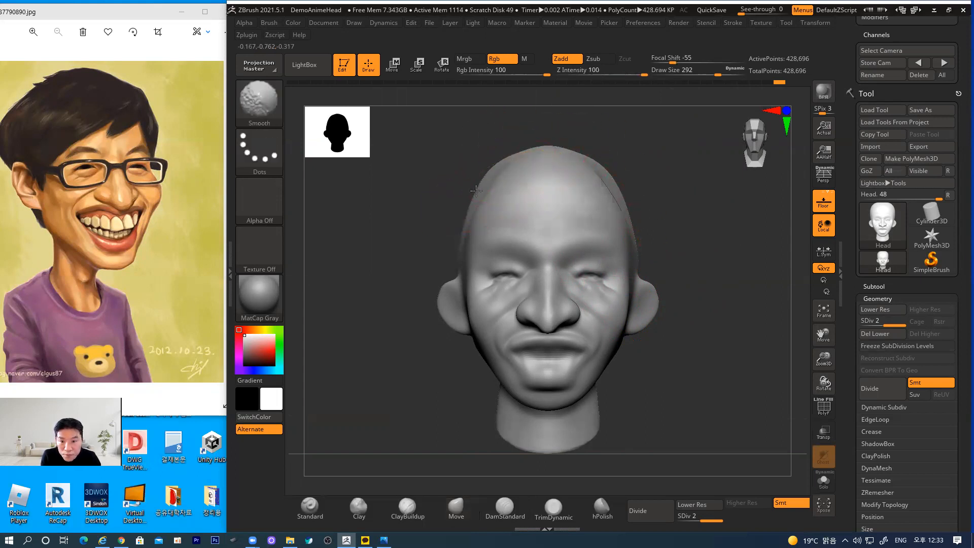
click(880, 310)
key(shift)
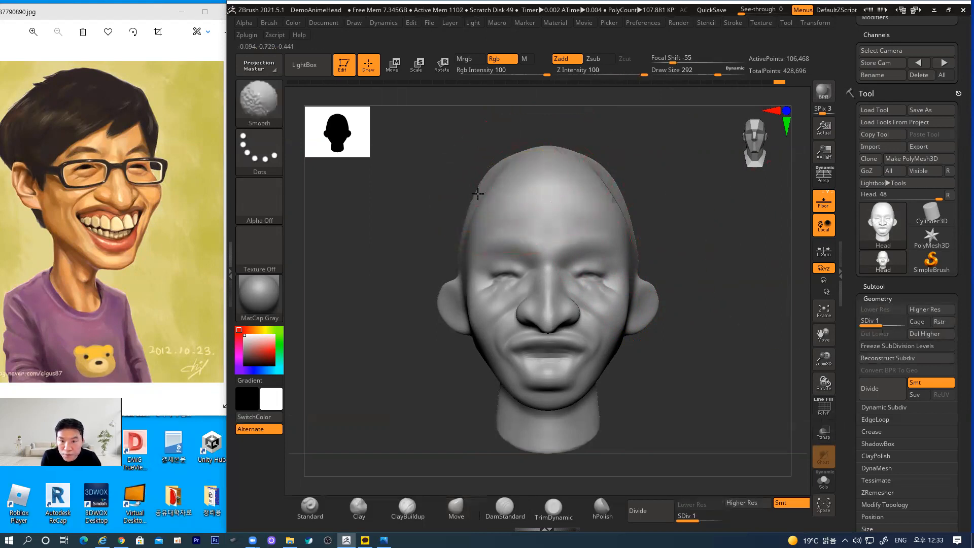
Step: Pull the back of the neck outward and tilt the ear up and back in profile with the Move brush
drag(602, 180, 705, 199)
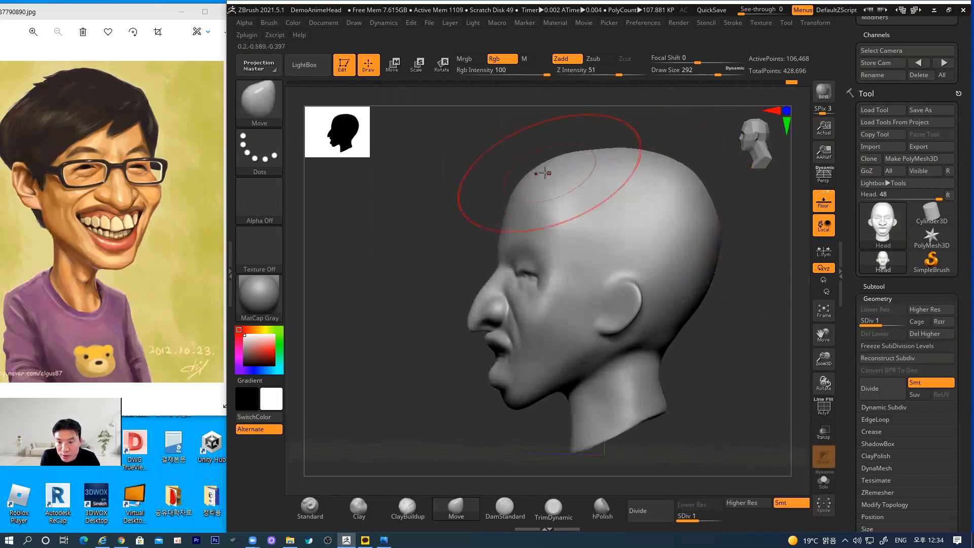
drag(653, 364, 667, 384)
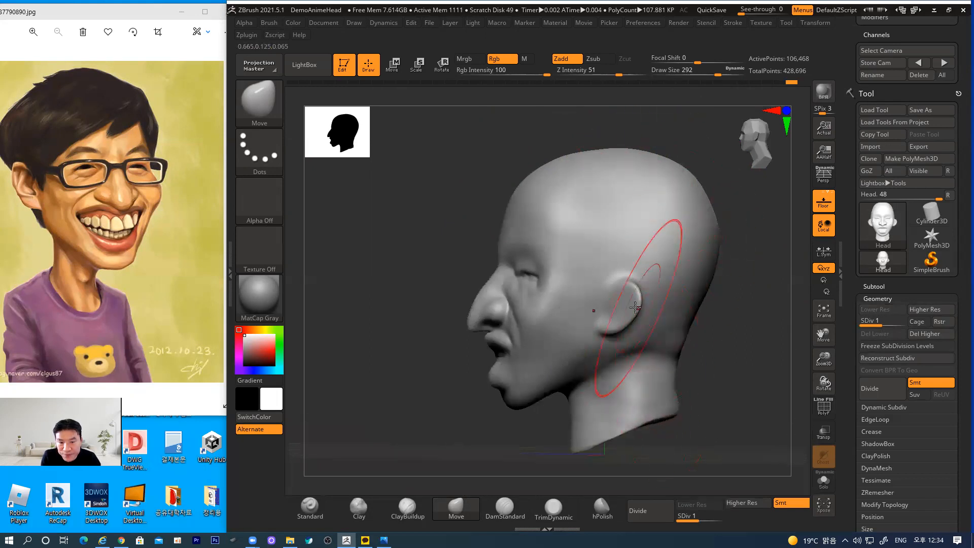
drag(633, 297, 645, 274)
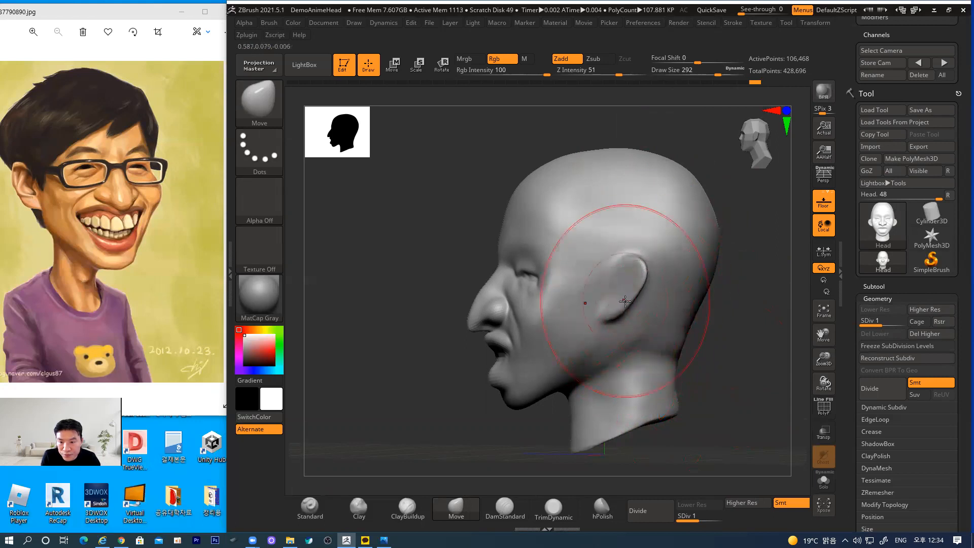
Step: Adjust the back of the head and the ear in profile with the Move brush at draw size 292
drag(737, 330, 693, 308)
drag(626, 284, 630, 299)
mouse_move(634, 261)
mouse_down()
mouse_move(622, 261)
mouse_move(613, 242)
mouse_up()
Step: Reduce the draw size to 172, smooth the back of the skull and flatten its crown with the Move brush
key(bracketleft)
key(bracketleft)
key(bracketleft)
drag(679, 253, 533, 254)
drag(623, 253, 629, 252)
drag(634, 205, 638, 207)
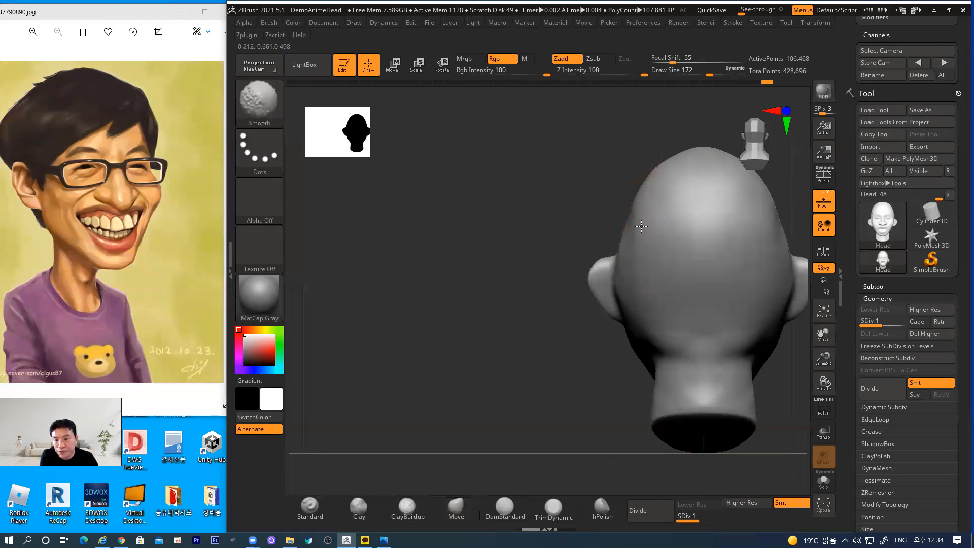
drag(506, 355, 695, 272)
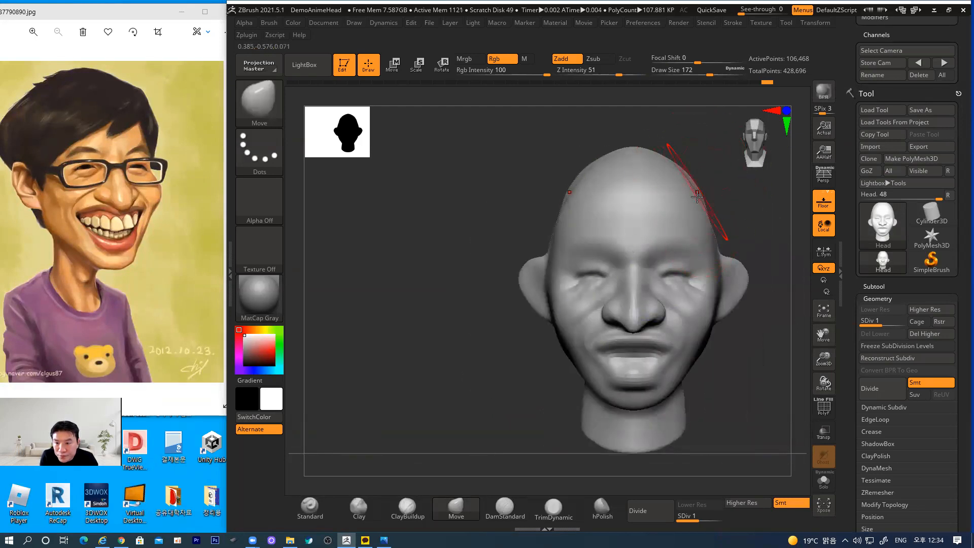
drag(632, 153, 632, 160)
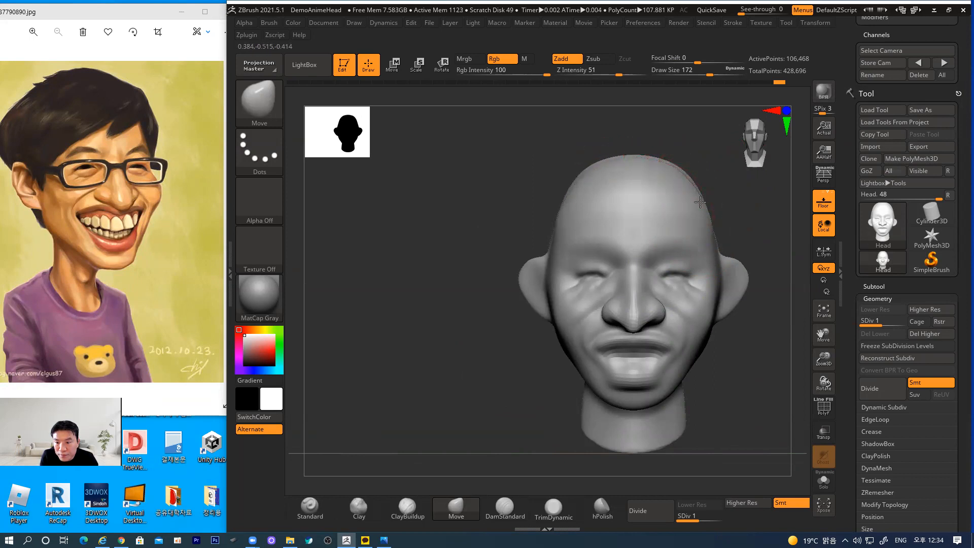
Step: Raise the head to its highest existing subdivision level and divide the mesh once more to level 3
mouse_move(715, 390)
alt+mouse_down()
mouse_move(634, 379)
mouse_move(691, 397)
mouse_move(729, 378)
alt+mouse_up()
click(896, 386)
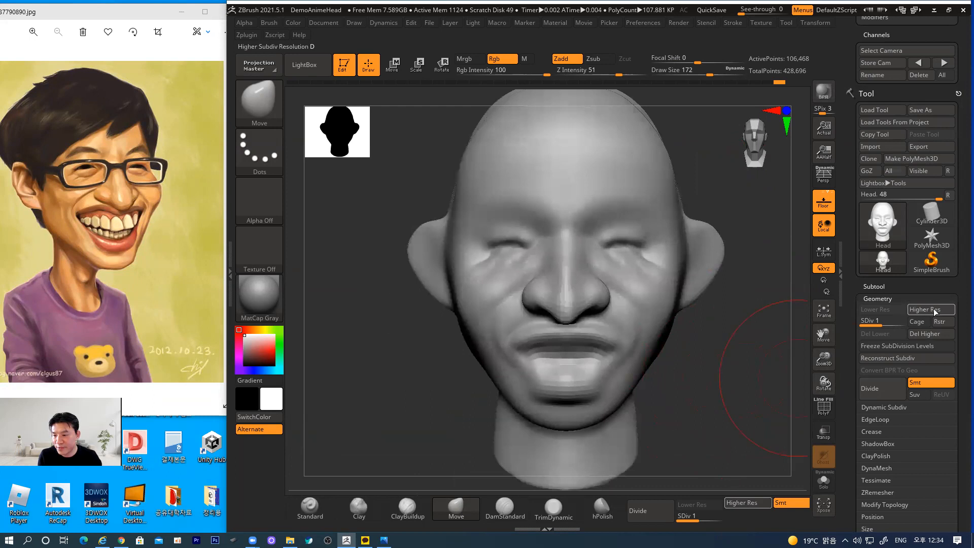
alt+drag(742, 371, 730, 401)
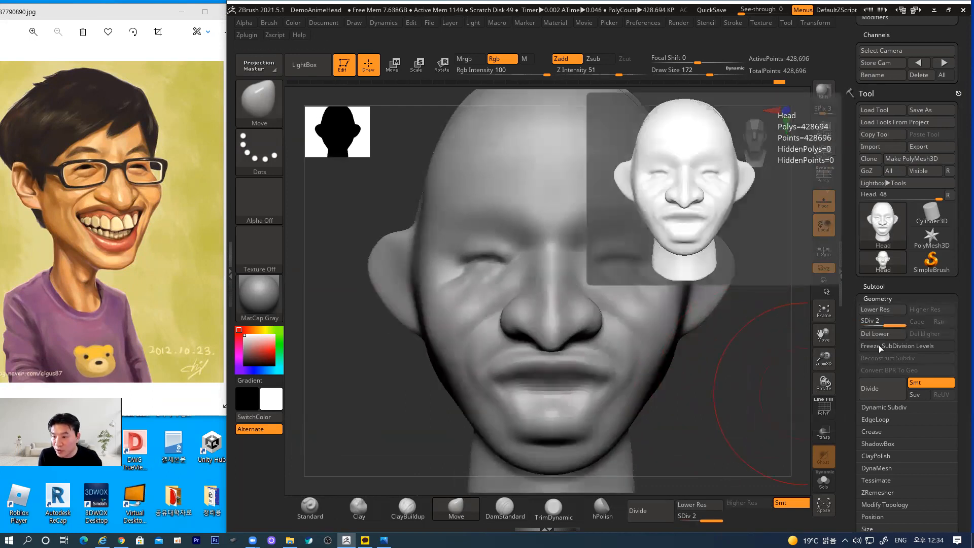
click(884, 388)
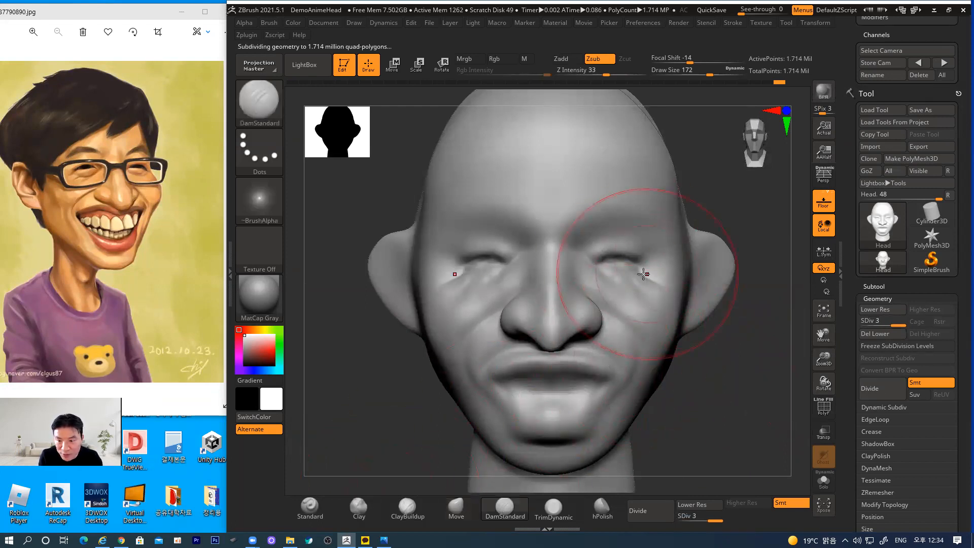
Step: Set the DamStandard brush to draw size 36 and carve the creases of the squinting eyelids
key(bracketleft)
key(bracketleft)
key(bracketleft)
key(bracketleft)
key(bracketleft)
key(bracketleft)
key(bracketleft)
key(bracketleft)
key(bracketleft)
key(bracketleft)
key(bracketleft)
key(bracketleft)
key(bracketleft)
key(bracketleft)
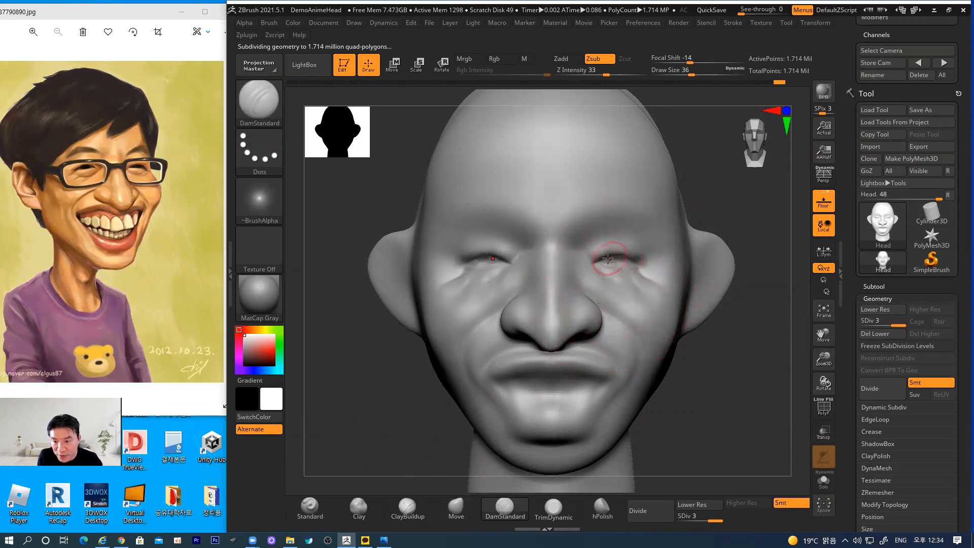
mouse_move(618, 257)
mouse_down()
mouse_move(642, 266)
mouse_move(776, 262)
mouse_up()
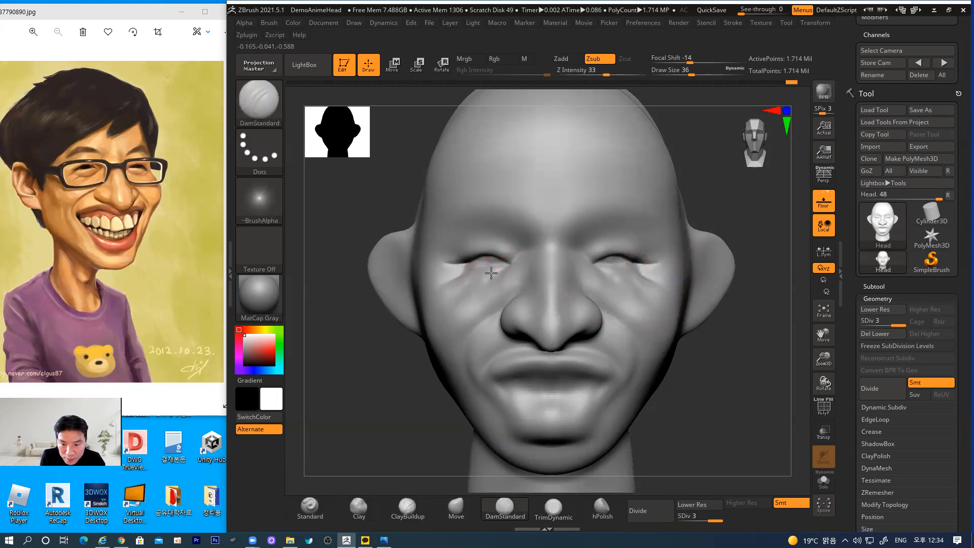
Step: Refine the lower eyelid lines and outer eye-corner wrinkles with DamStandard, softening them with smoothing
drag(467, 273, 464, 274)
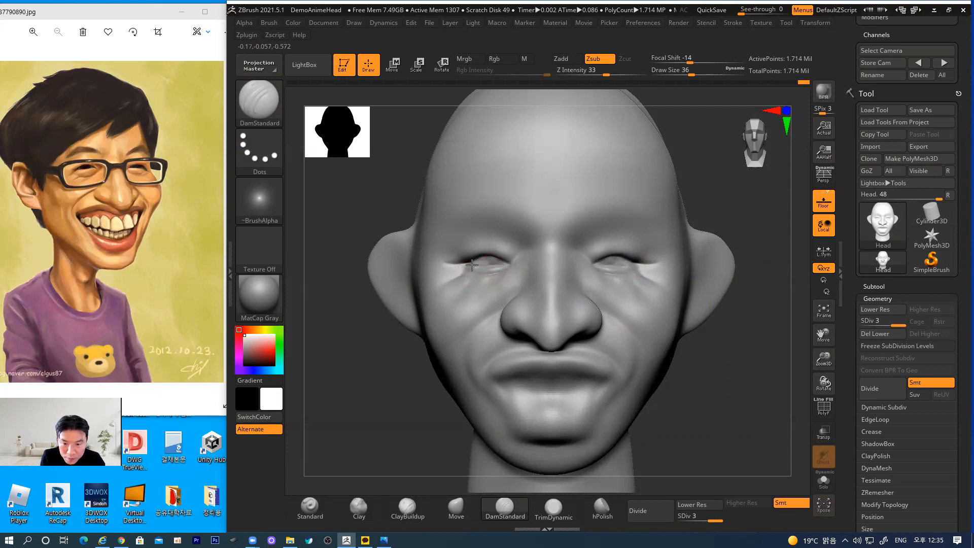
key(shift)
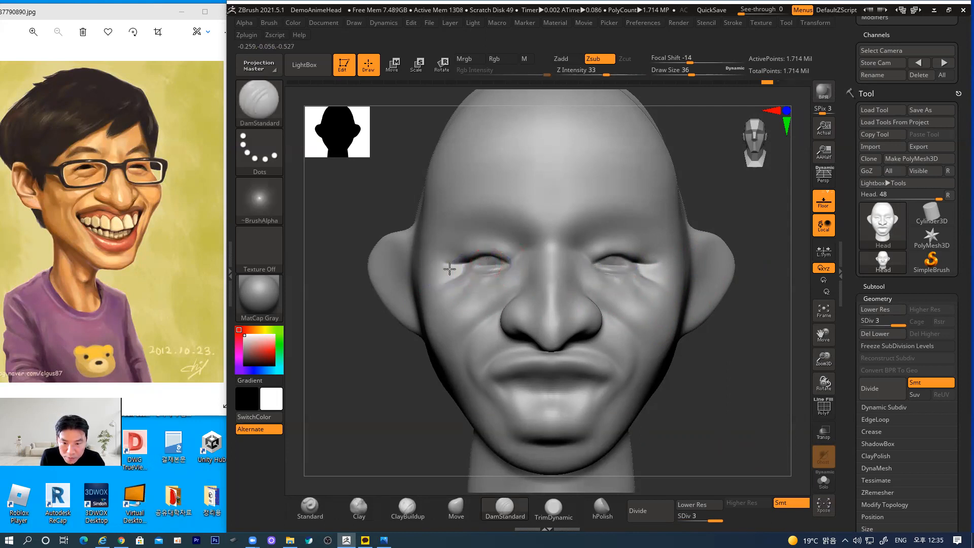
mouse_move(482, 275)
mouse_down()
mouse_move(448, 290)
mouse_move(460, 274)
mouse_up()
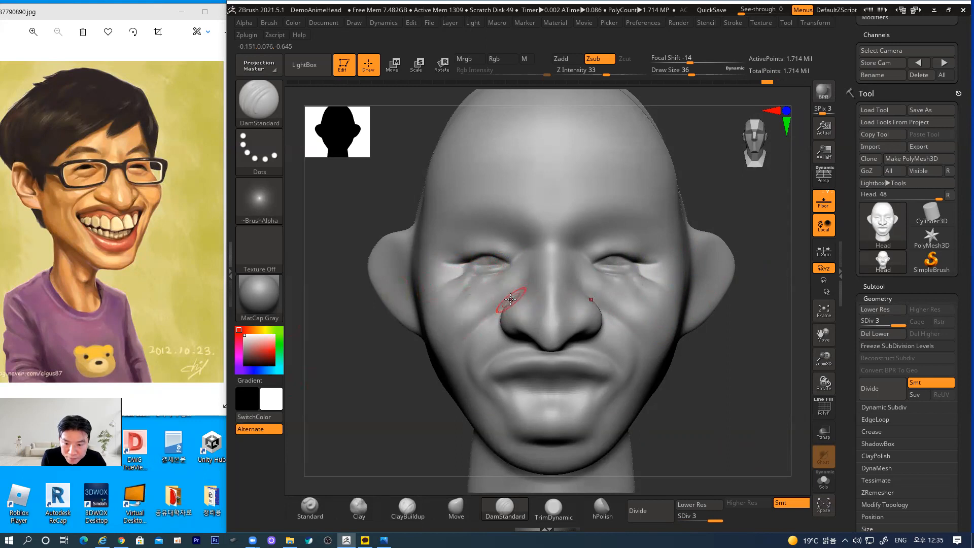
Step: Carve smile folds from the nostrils past the mouth corners with DamStandard and soften the folds and inner eye corners
mouse_move(487, 315)
mouse_down()
mouse_move(472, 326)
mouse_move(502, 307)
mouse_move(458, 339)
mouse_up()
drag(500, 315, 459, 334)
drag(460, 375, 469, 385)
key(ctrl+z)
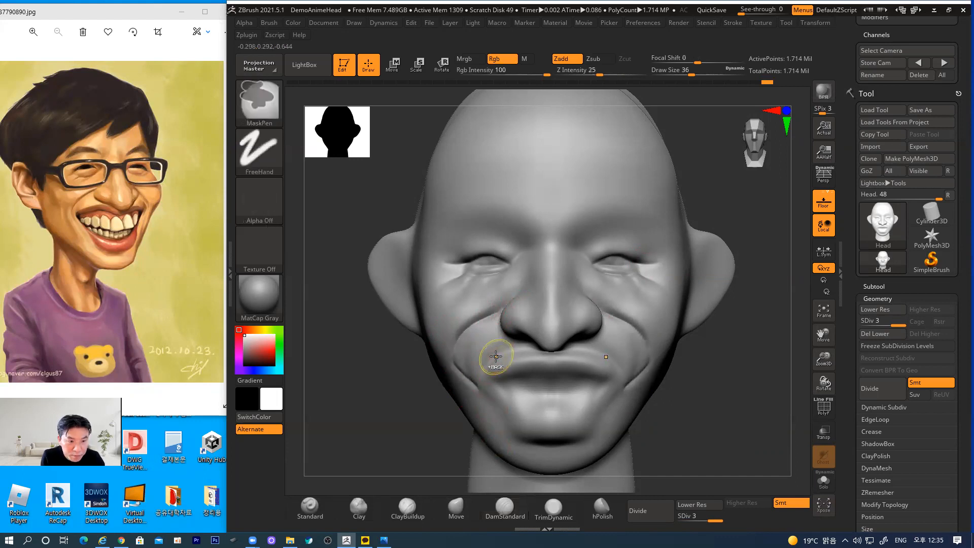
mouse_move(490, 319)
mouse_down()
mouse_move(462, 333)
mouse_move(479, 400)
mouse_up()
shift+drag(459, 347, 462, 382)
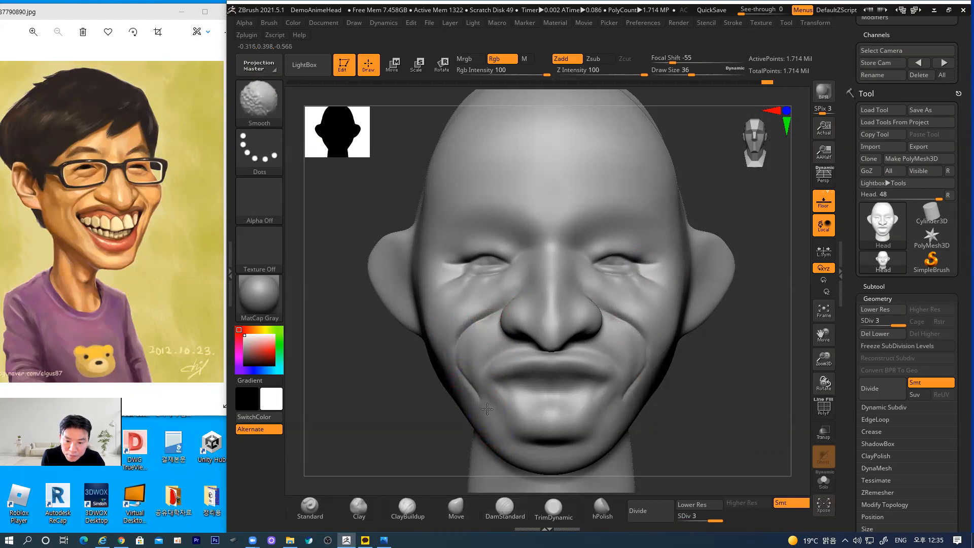
mouse_move(537, 293)
shift+mouse_down()
mouse_move(509, 293)
mouse_move(476, 321)
shift+mouse_up()
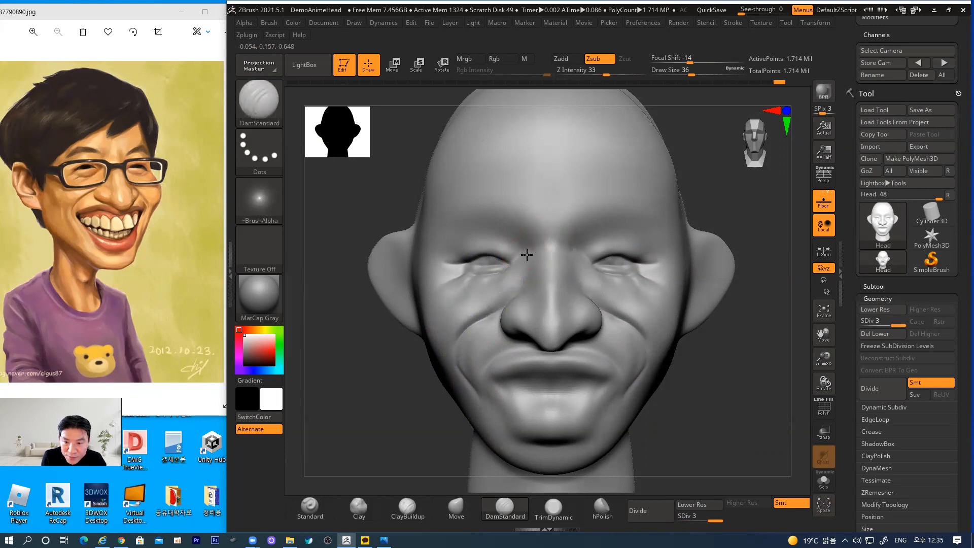
key(shift)
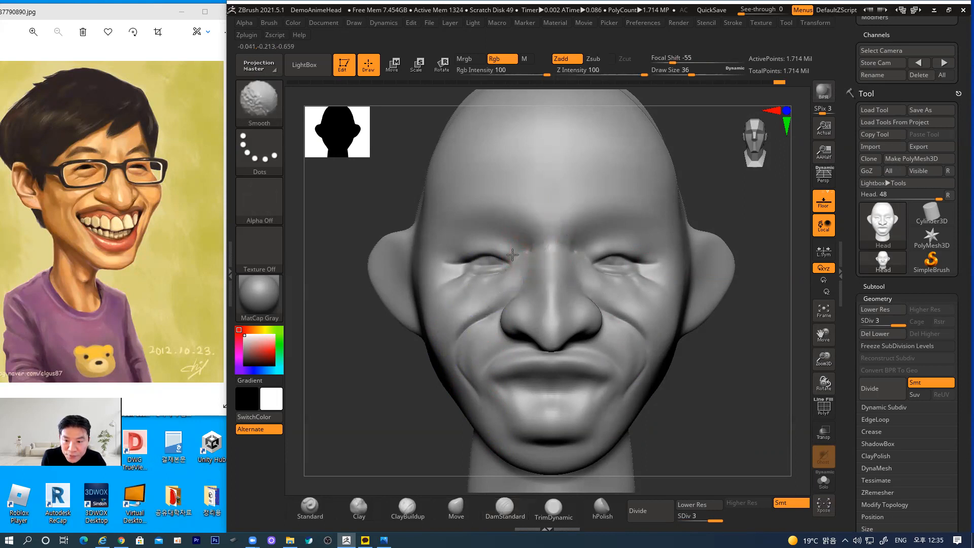
Step: Sharpen the creases around the nostrils and upper lip from three-quarter views with DamStandard and smooth around the mouth
mouse_move(627, 345)
right_down()
mouse_move(754, 408)
mouse_move(684, 385)
right_up()
drag(378, 360, 398, 371)
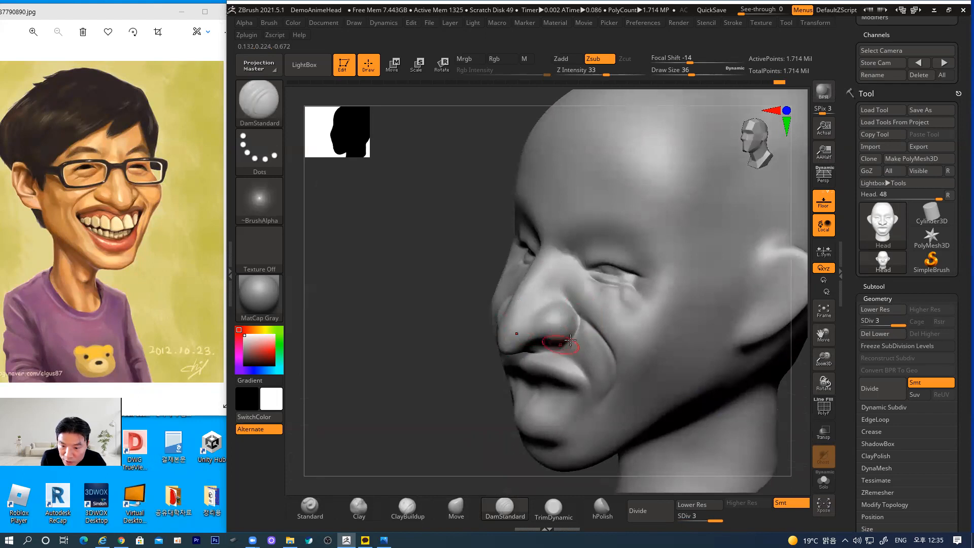
drag(439, 397, 456, 348)
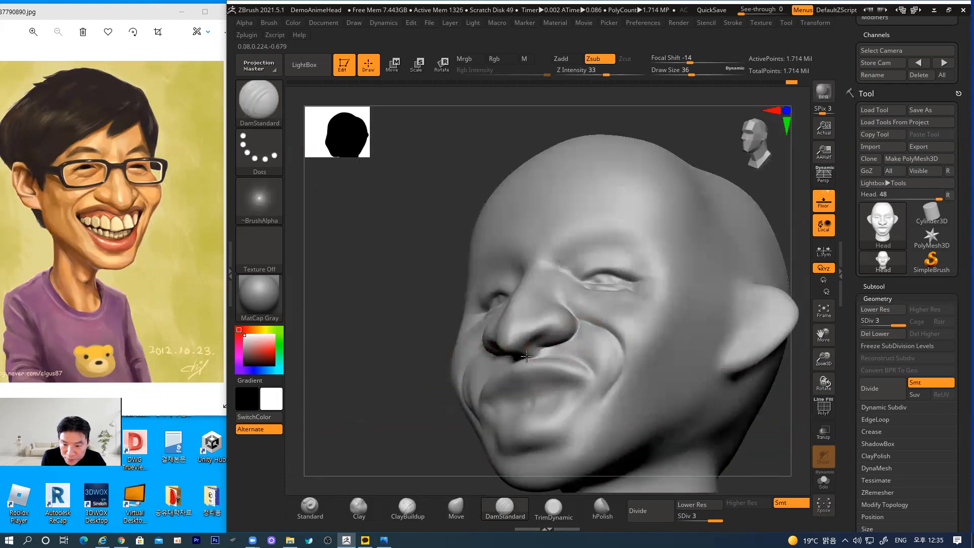
key(shift)
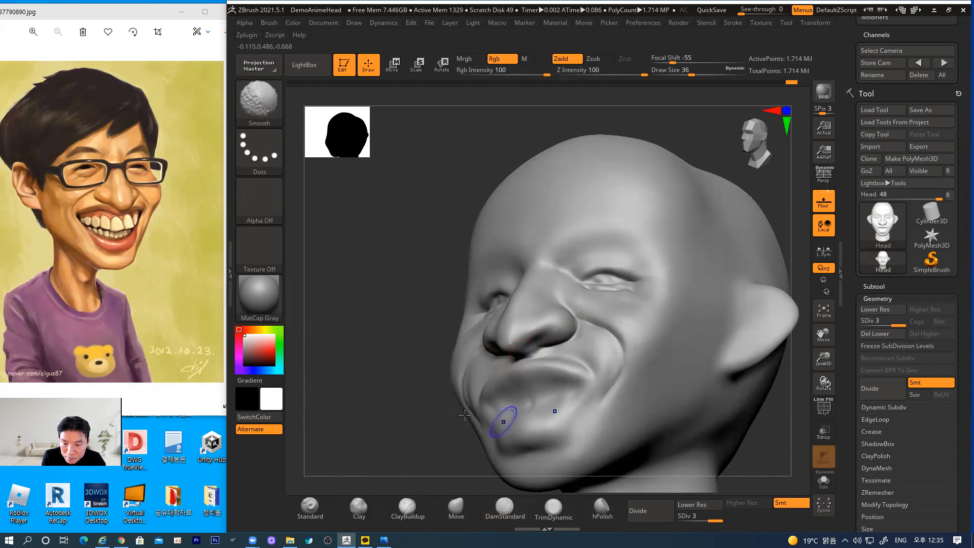
mouse_move(370, 397)
mouse_down()
mouse_move(366, 391)
mouse_move(456, 391)
mouse_up()
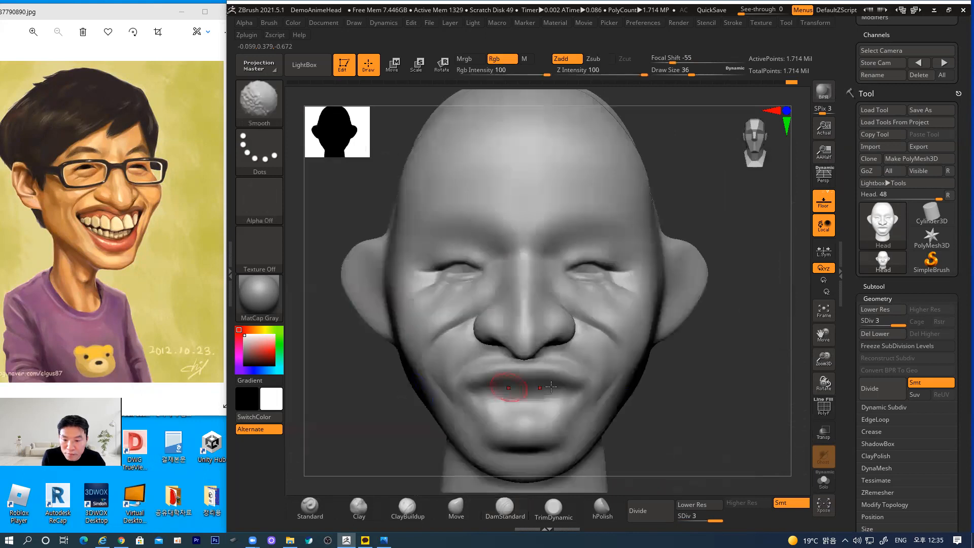
Step: Reshape the nose tip with the Move brush at draw size 56 and smooth the bridge and tip
click(358, 507)
drag(686, 395, 696, 324)
shift+drag(537, 322, 542, 329)
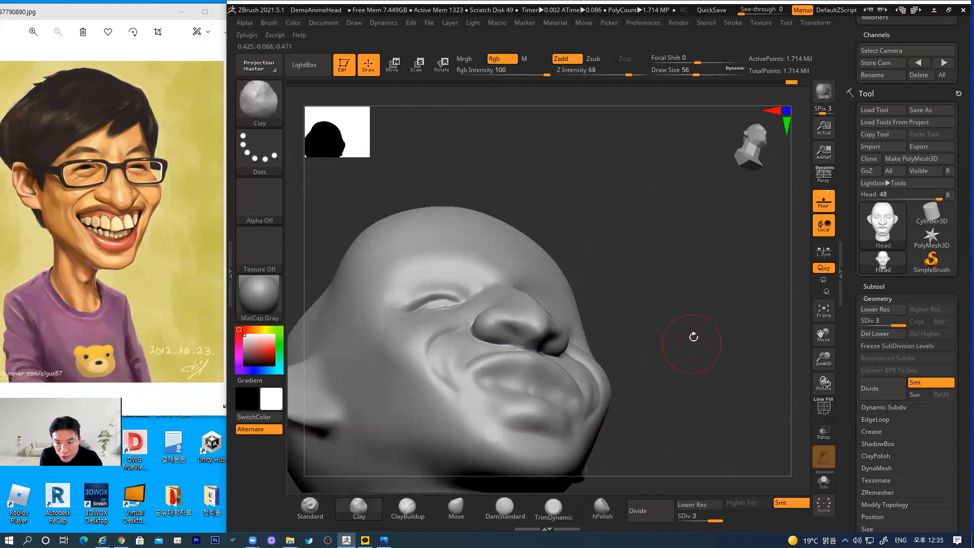
shift+drag(691, 337, 677, 365)
alt+drag(722, 258, 717, 283)
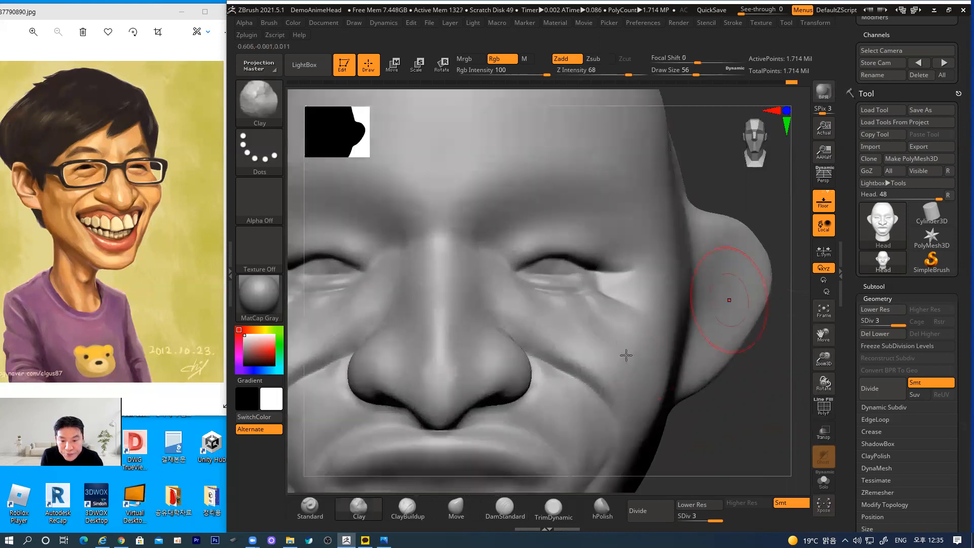
click(456, 507)
mouse_move(460, 409)
mouse_down()
mouse_move(472, 419)
mouse_move(445, 418)
mouse_move(456, 411)
mouse_up()
drag(464, 412, 467, 410)
mouse_move(451, 369)
mouse_down()
mouse_move(463, 340)
mouse_move(464, 356)
mouse_up()
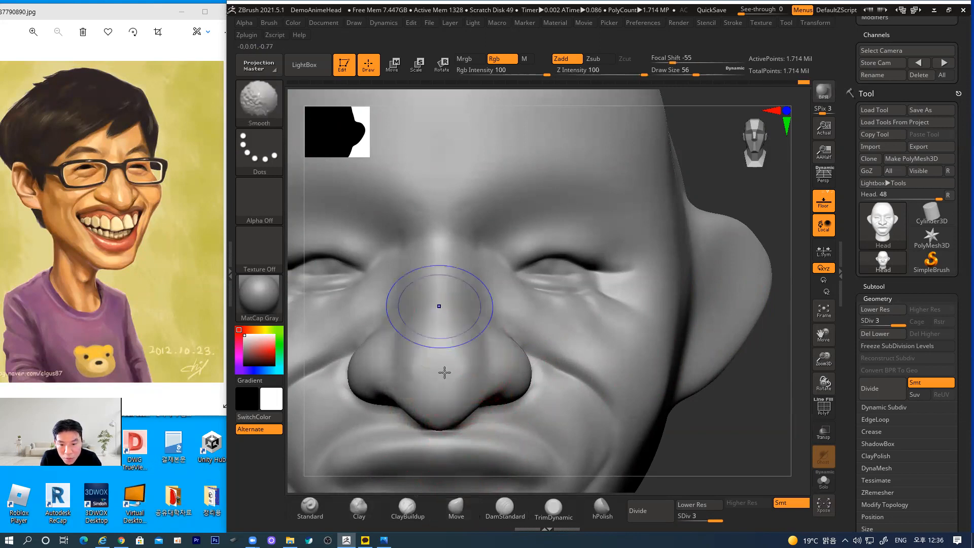
Step: Build up the nose tip with the Clay brush at draw size 20 and smooth the added volume
click(357, 506)
key(bracketleft)
key(bracketleft)
key(bracketleft)
key(bracketleft)
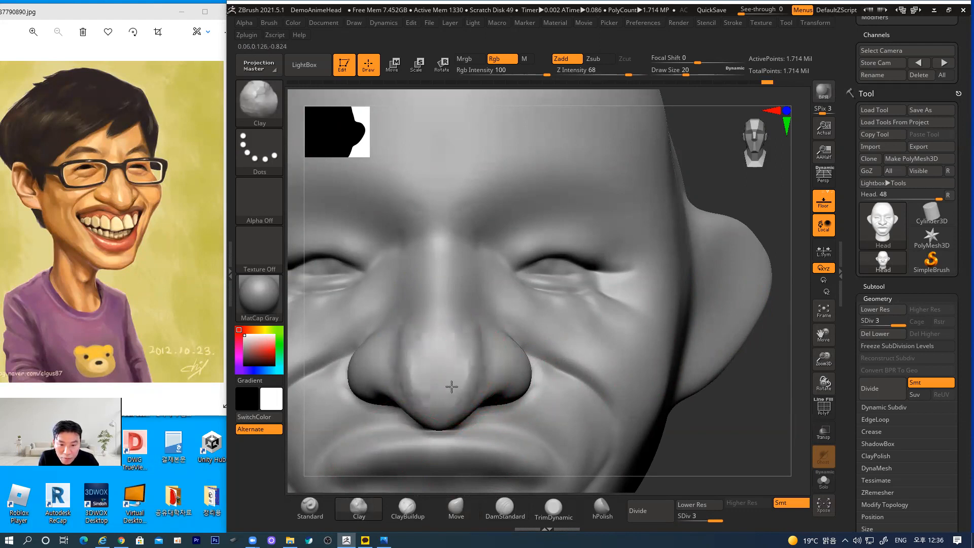
key(shift)
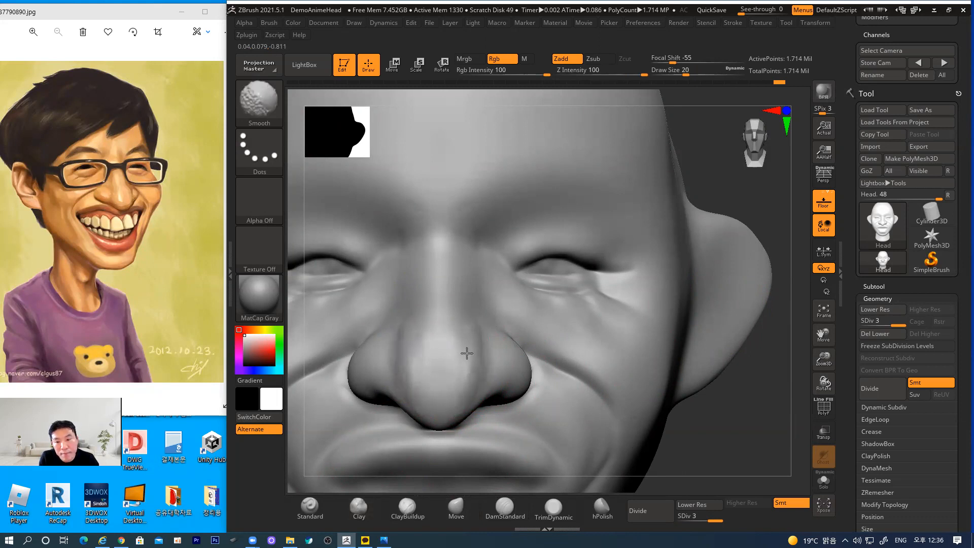
Step: Build up the upper eyelids from the inner corners outward with the Clay brush and smooth them
drag(729, 425, 638, 367)
mouse_move(698, 406)
mouse_down()
mouse_move(619, 278)
mouse_move(589, 268)
mouse_up()
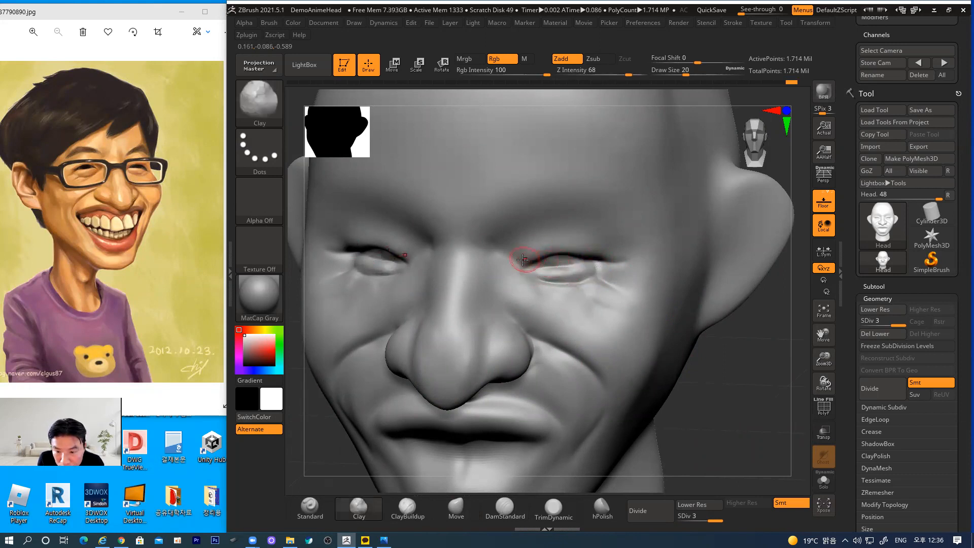
drag(517, 261, 578, 243)
key(shift)
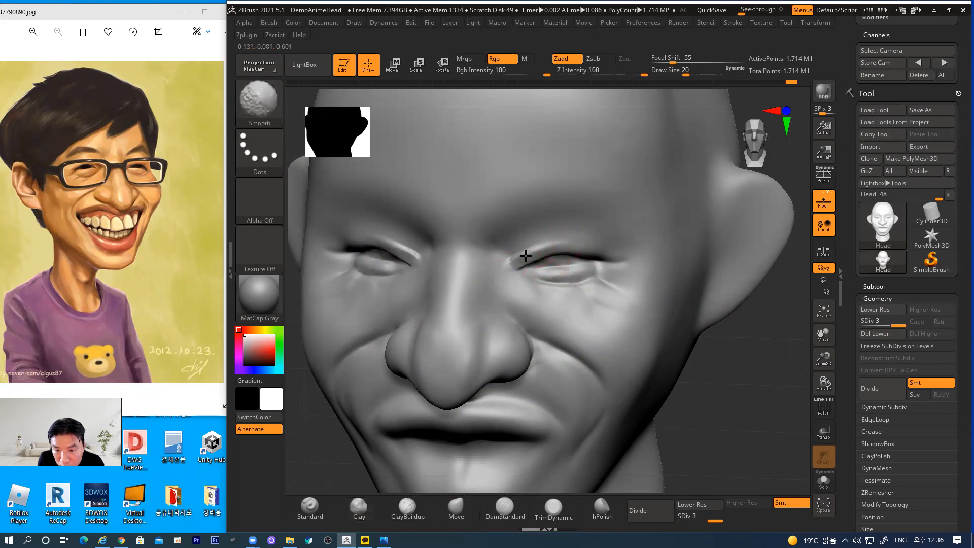
drag(767, 348, 758, 385)
mouse_move(510, 260)
shift+mouse_down()
mouse_move(538, 246)
mouse_move(591, 254)
shift+mouse_up()
Step: Add volume along the lower lip with the Clay brush at draw size 32 and smooth it
mouse_move(704, 437)
alt+mouse_down()
mouse_move(637, 416)
mouse_move(672, 385)
mouse_move(695, 388)
mouse_move(693, 417)
alt+mouse_up()
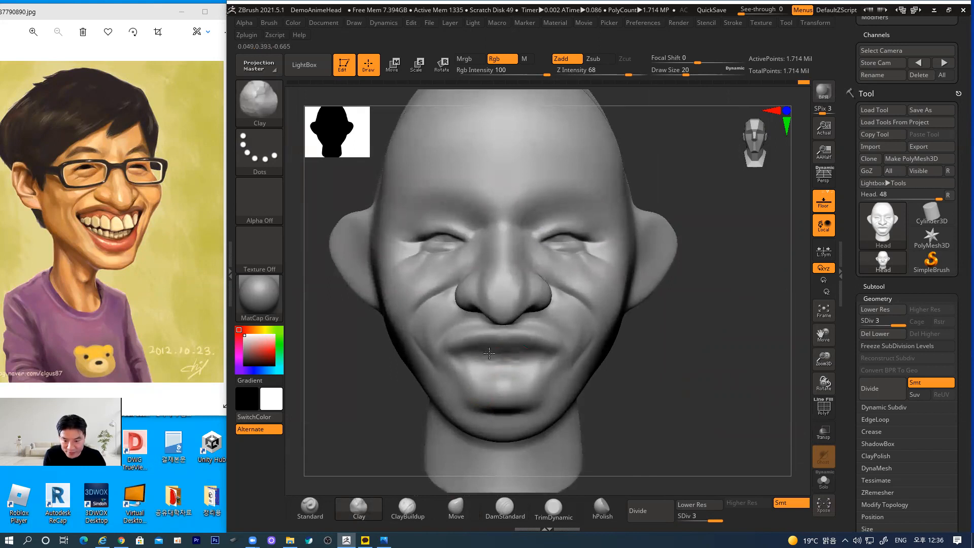
mouse_move(532, 351)
shift+mouse_down()
mouse_move(538, 367)
mouse_move(484, 360)
mouse_move(505, 370)
mouse_move(529, 360)
mouse_move(493, 354)
mouse_move(516, 370)
mouse_move(502, 374)
mouse_move(523, 361)
shift+mouse_up()
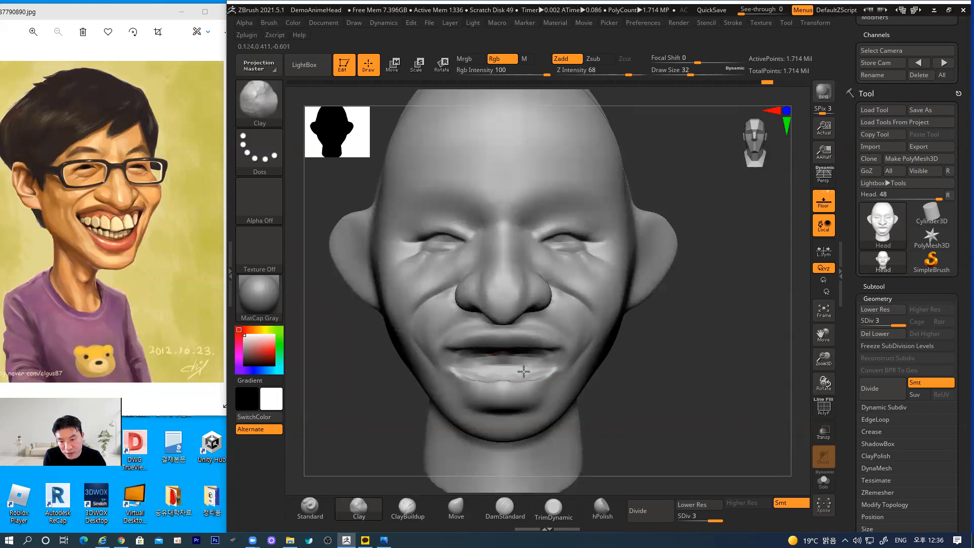
key(shift)
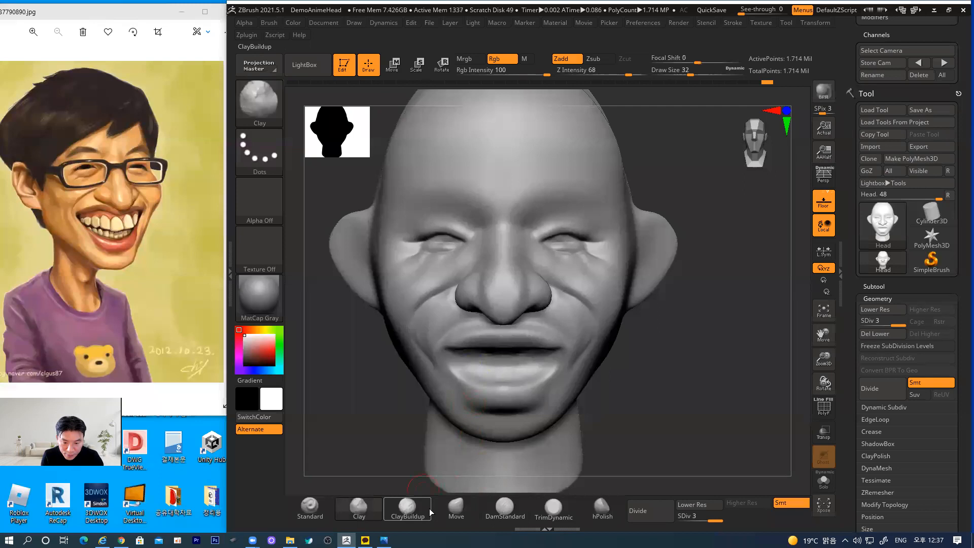
Step: Reshape the upper lip and pull the lower lip into a wider open mouth with the Move brush
click(457, 506)
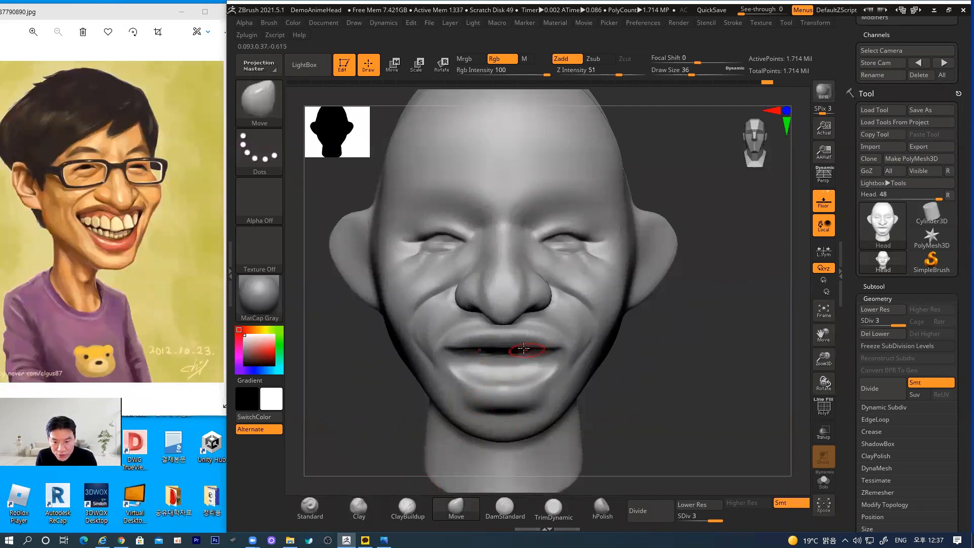
drag(506, 343, 543, 341)
mouse_move(533, 346)
mouse_down()
mouse_move(552, 365)
mouse_move(506, 379)
mouse_move(530, 372)
mouse_up()
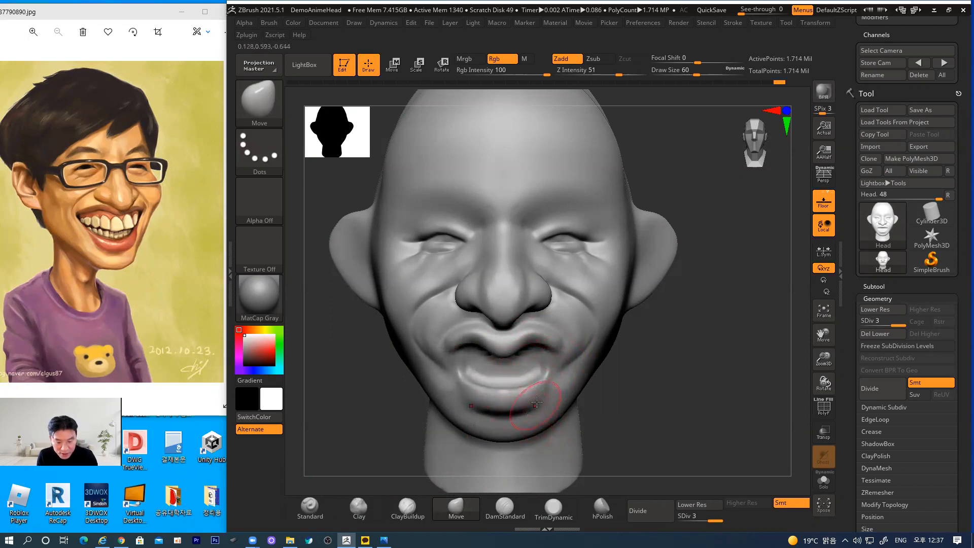
Step: Push in the sides of the jaw and pull the cheeks forward and up with the Move brush, reaching draw size 104
mouse_move(587, 388)
mouse_down()
mouse_move(576, 382)
mouse_move(557, 402)
mouse_move(597, 358)
mouse_move(583, 355)
mouse_up()
key(bracketright)
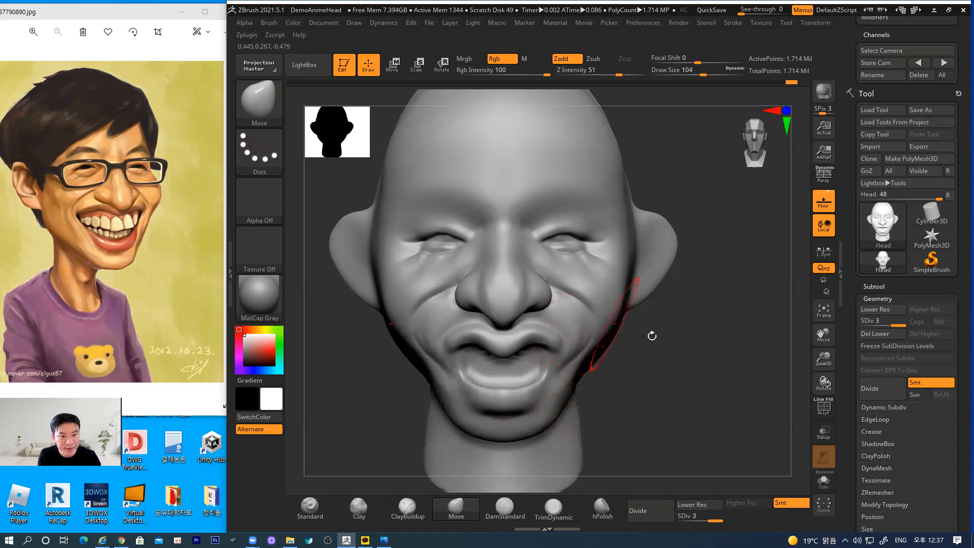
drag(652, 333, 576, 297)
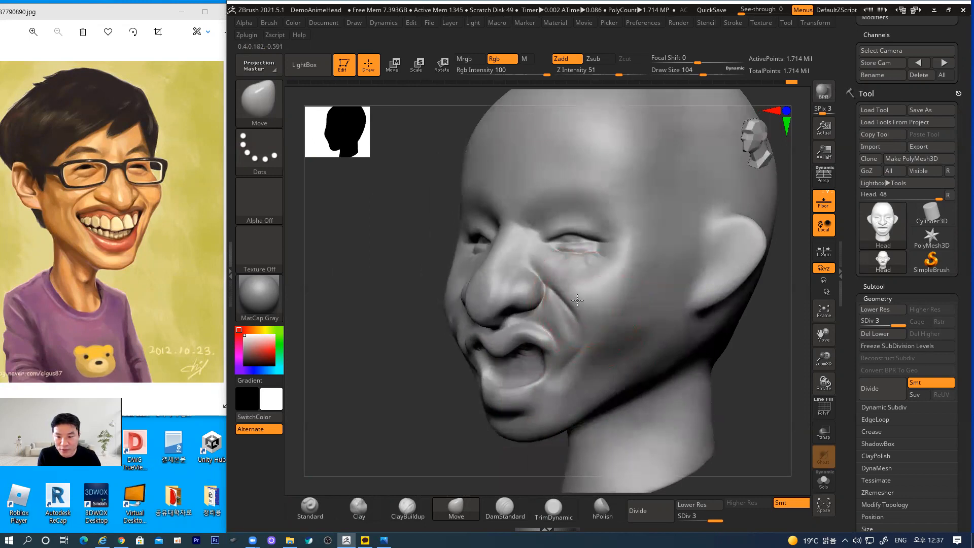
drag(750, 373, 644, 331)
drag(603, 276, 586, 279)
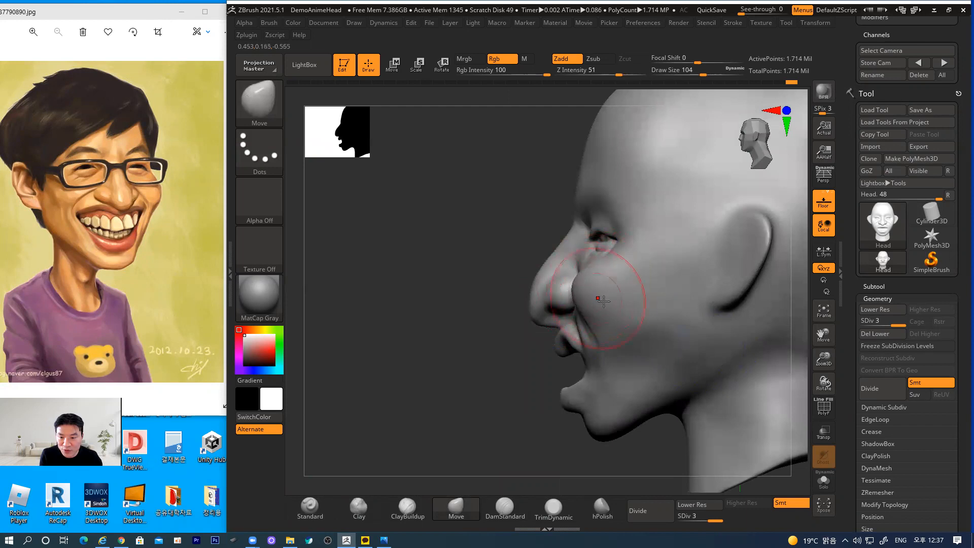
drag(609, 318, 591, 277)
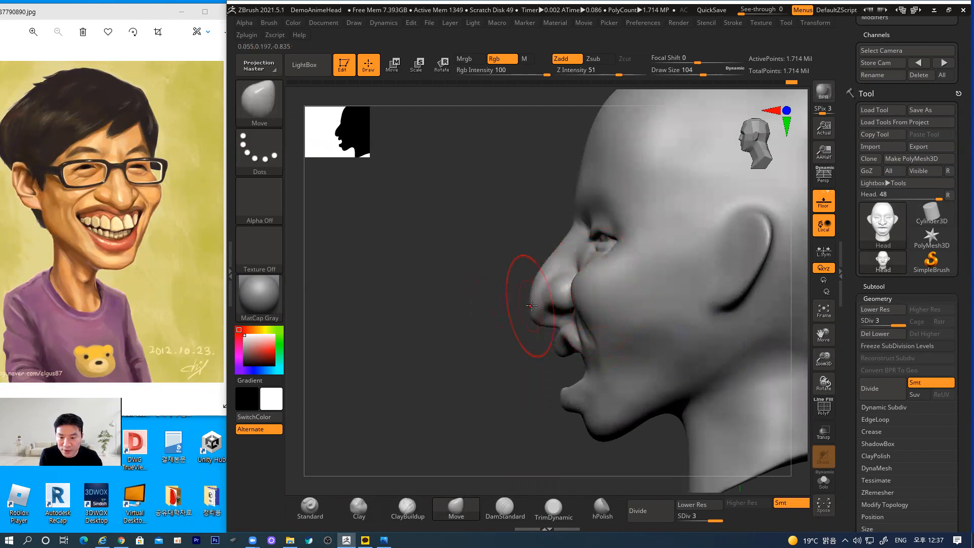
Step: Pull the nose tip forward, push the lower lip back and reshape the jaw in profile with the Move brush
drag(531, 305, 517, 306)
drag(548, 276, 566, 252)
drag(568, 402, 583, 397)
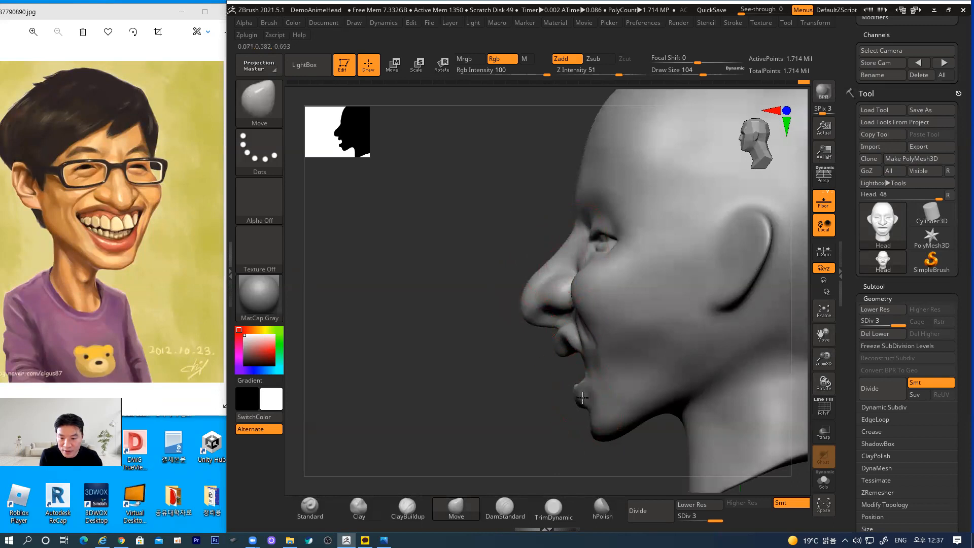
mouse_move(604, 431)
mouse_down()
mouse_move(660, 423)
mouse_move(626, 440)
mouse_move(657, 411)
mouse_up()
drag(648, 377, 637, 376)
Step: Narrow both sides of the neck from behind with the Move brush at draw size 104
drag(446, 412, 568, 395)
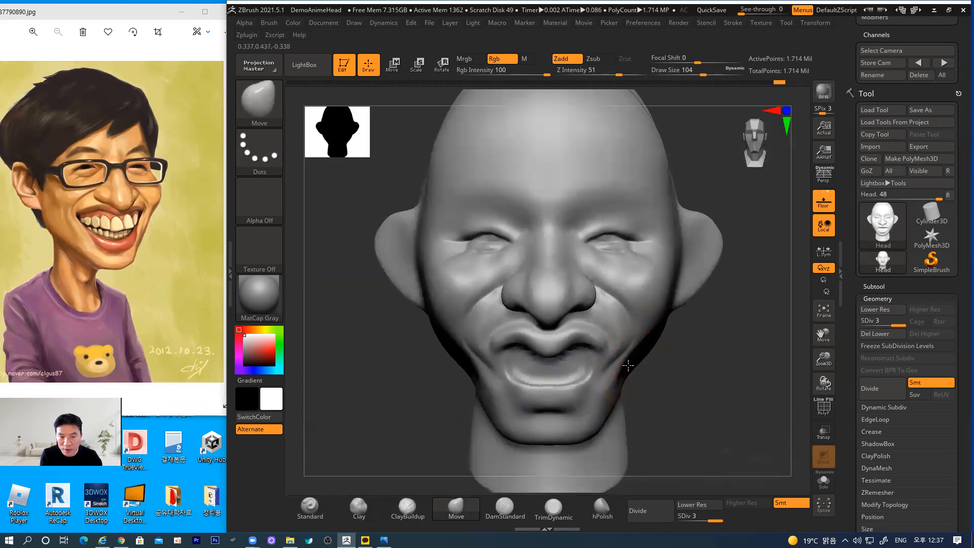
drag(706, 412, 720, 428)
key(alt+shift)
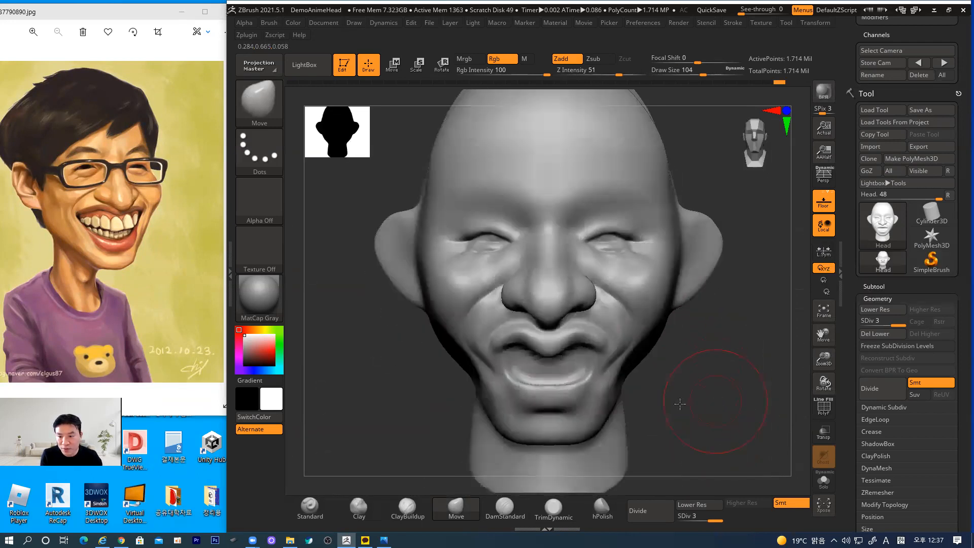
drag(678, 404, 631, 406)
drag(511, 388, 522, 388)
drag(509, 427, 519, 432)
drag(513, 466, 523, 472)
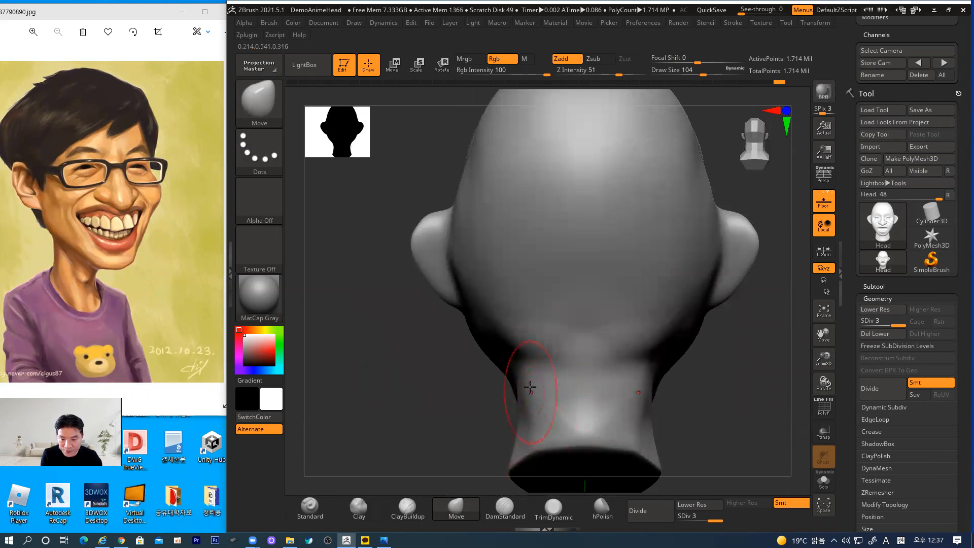
drag(531, 387, 536, 388)
drag(513, 421, 519, 445)
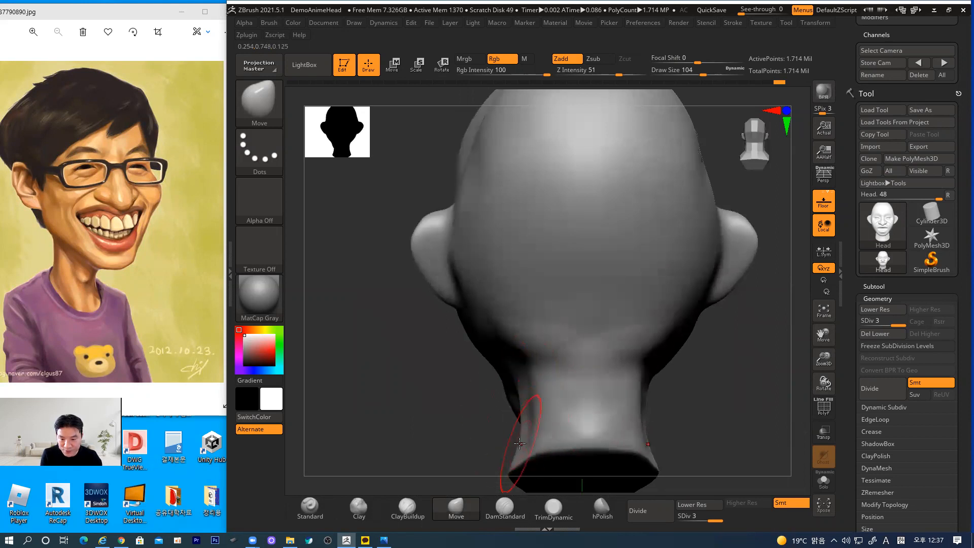
Step: Pull the front of the neck base forward with the Move brush and smooth the nape below the skull
drag(507, 396, 710, 337)
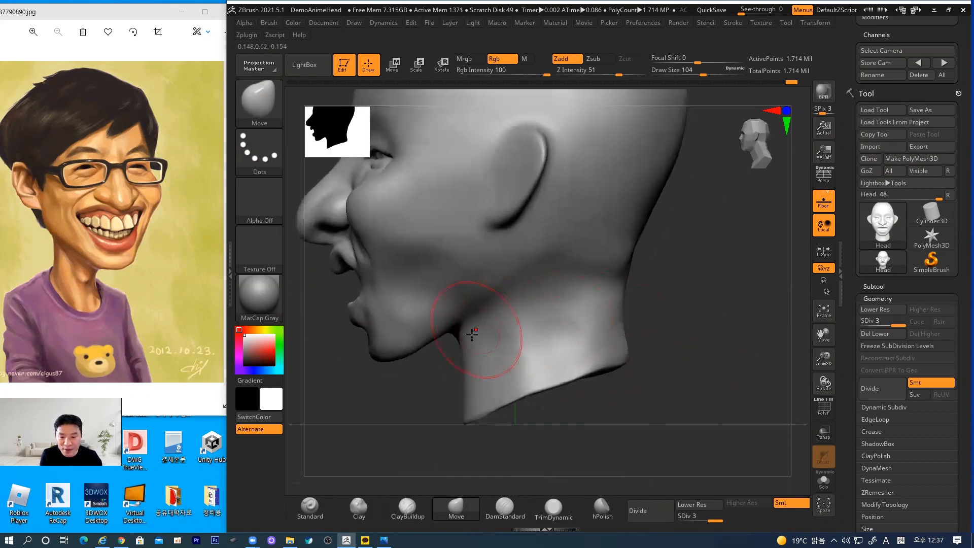
drag(462, 361, 465, 373)
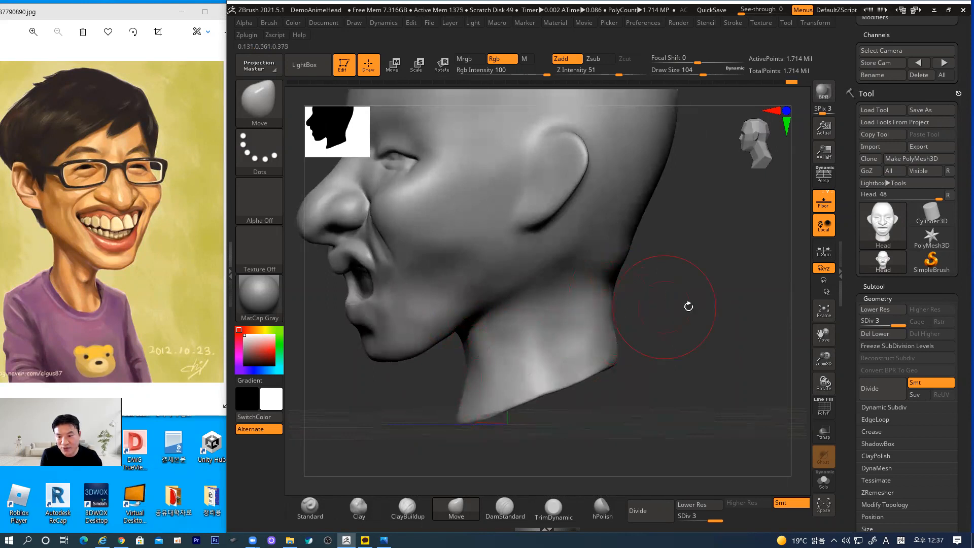
shift+drag(688, 306, 648, 287)
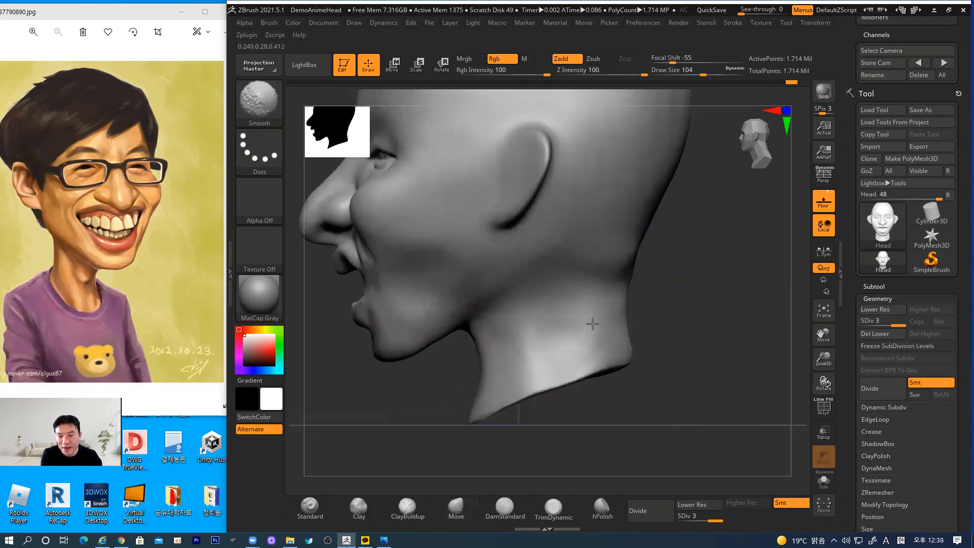
mouse_move(617, 261)
shift+mouse_down()
mouse_move(590, 276)
mouse_move(640, 251)
shift+mouse_up()
Step: Reduce the draw size to about 40 and smooth the smile folds beside the nostrils
mouse_move(729, 283)
mouse_down()
mouse_move(768, 277)
mouse_move(760, 285)
mouse_up()
mouse_move(695, 330)
alt+mouse_down()
mouse_move(596, 332)
mouse_move(647, 336)
alt+mouse_up()
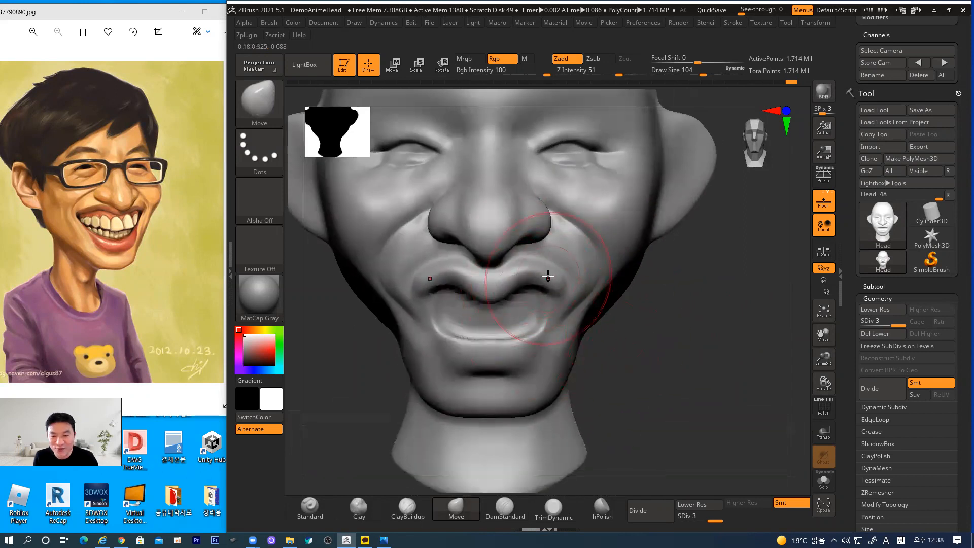
key(bracketleft)
key(bracketleft)
key(bracketleft)
key(bracketleft)
key(bracketleft)
key(bracketleft)
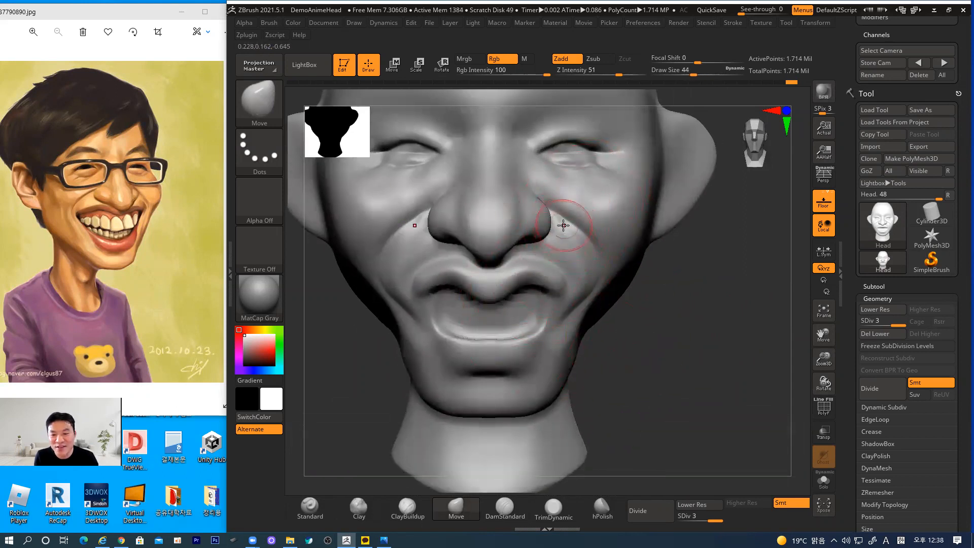
shift+drag(567, 223, 578, 240)
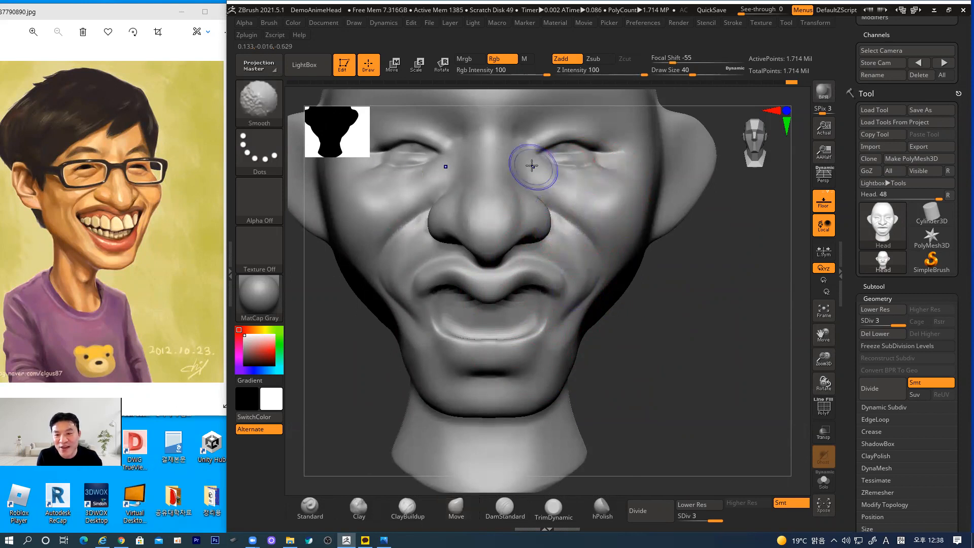
Step: Push the sides of the lower jaw inward and pull the lower cheeks out with an enlarged Move brush
mouse_move(702, 315)
mouse_down()
mouse_move(701, 359)
mouse_move(652, 358)
mouse_move(644, 322)
mouse_up()
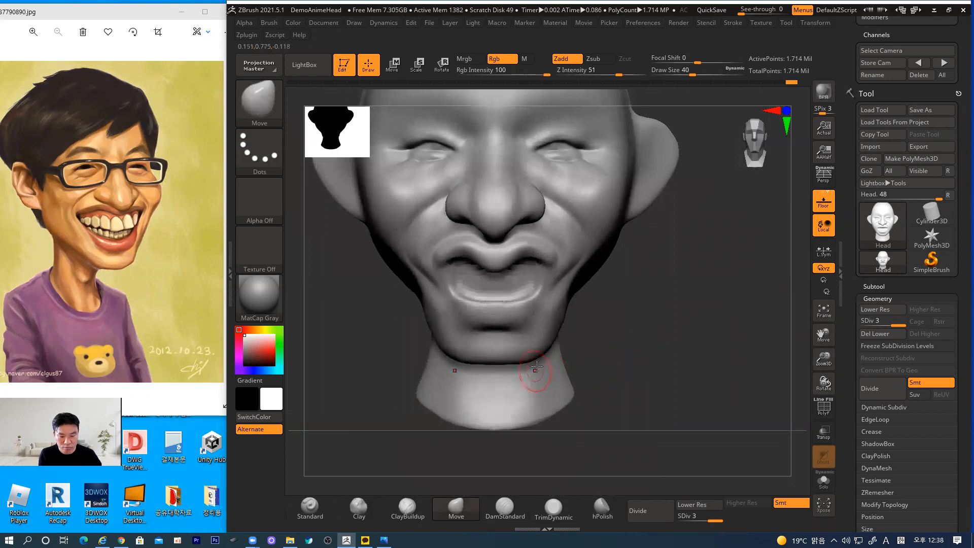
key(])
key(])
key(])
key(])
mouse_move(545, 349)
mouse_down()
mouse_move(533, 348)
mouse_move(542, 328)
mouse_move(526, 349)
mouse_up()
drag(568, 285, 579, 281)
Step: Pull the outer parts of the upper lip downward with the Move brush at draw size 48
mouse_move(640, 321)
ctrl+right_down()
mouse_move(663, 329)
mouse_move(654, 331)
ctrl+right_up()
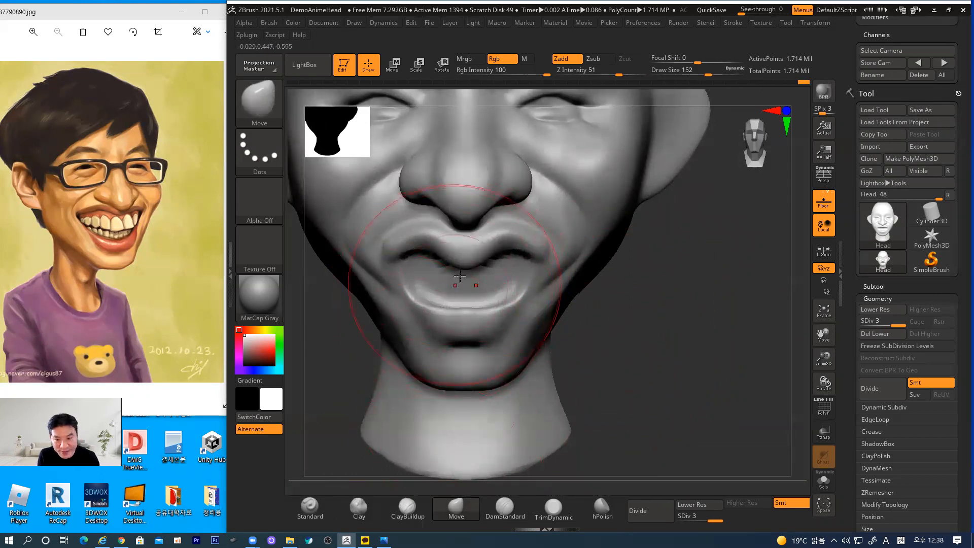
key(bracketleft)
key(bracketleft)
key(bracketleft)
key(bracketleft)
key(bracketleft)
key(bracketleft)
key(bracketleft)
key(bracketleft)
key(bracketleft)
mouse_move(510, 217)
mouse_down()
mouse_move(510, 226)
mouse_move(546, 231)
mouse_move(499, 246)
mouse_up()
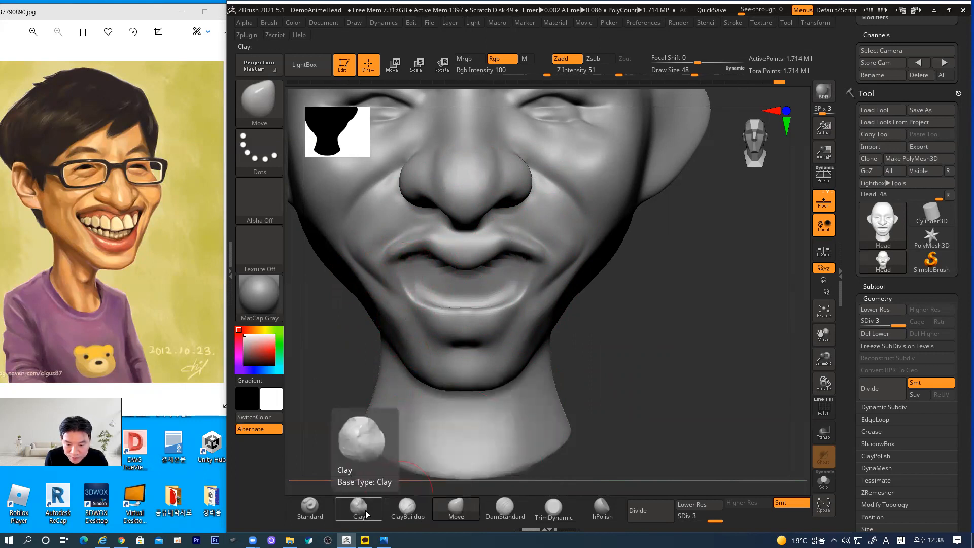
Step: Build up the inner corners of the mouth with the ClayBuildup brush and smooth the cheek and jaw side
click(411, 509)
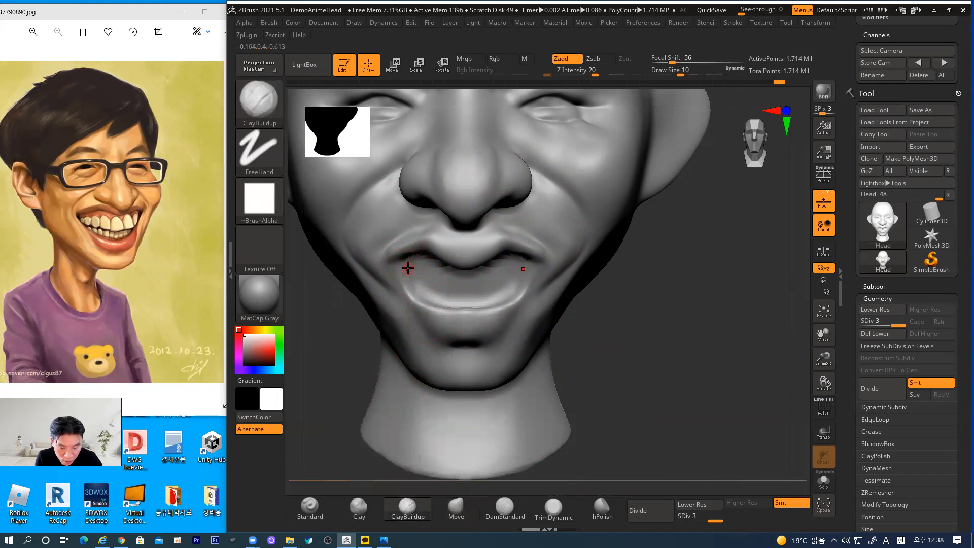
mouse_move(410, 268)
mouse_down()
mouse_move(415, 275)
mouse_move(420, 262)
mouse_move(411, 262)
mouse_move(426, 289)
mouse_move(443, 289)
mouse_move(446, 279)
mouse_move(461, 287)
mouse_move(411, 283)
mouse_move(420, 291)
mouse_up()
alt+drag(687, 316, 607, 343)
key(shift)
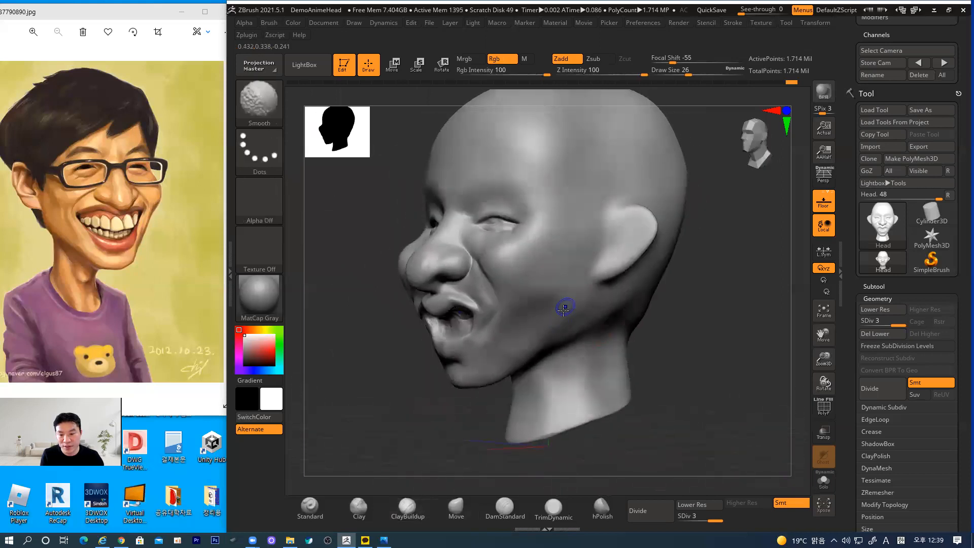
key(bracketright)
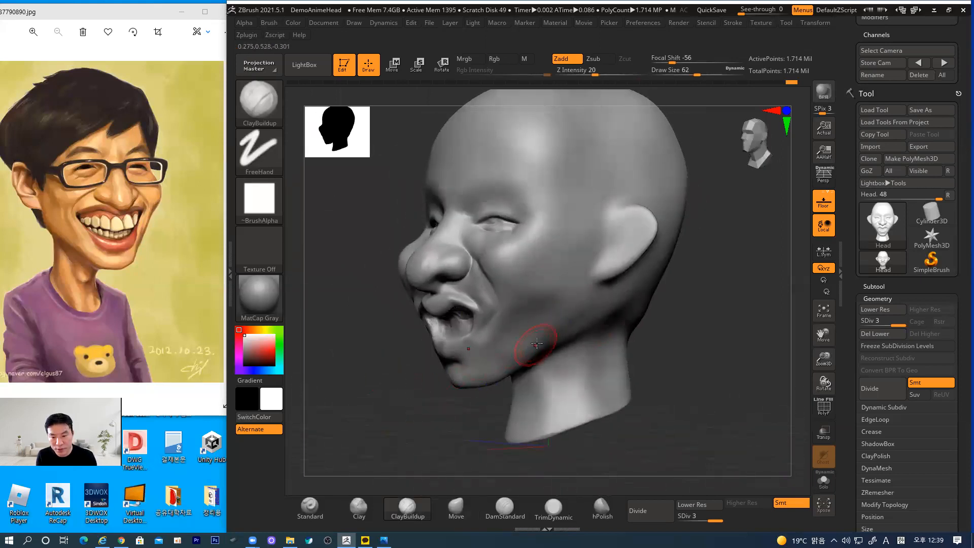
key(shift)
mouse_move(478, 409)
mouse_down()
mouse_move(452, 417)
mouse_move(553, 424)
mouse_move(540, 417)
mouse_up()
shift+drag(741, 366, 756, 370)
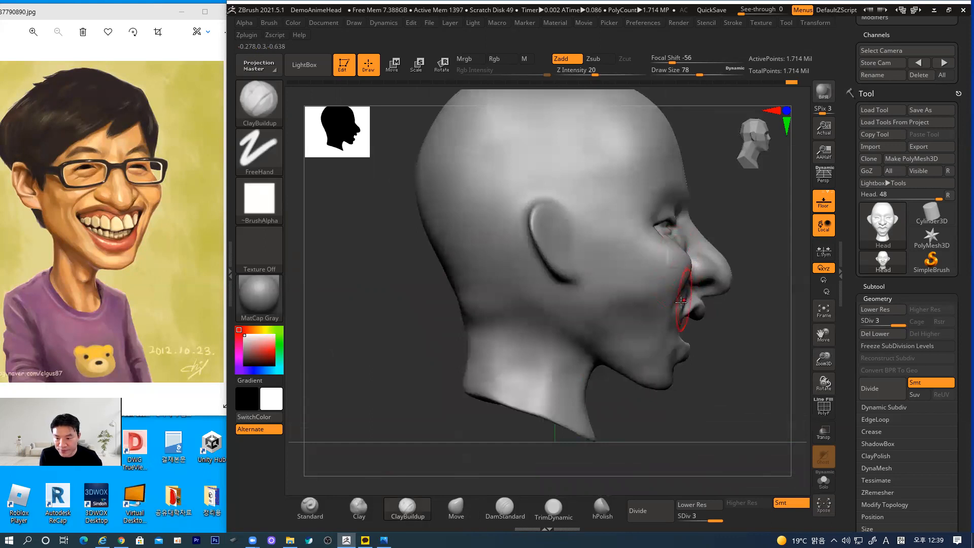
Step: Push the cheek back and reshape the jawline and upper neck in profile with the Move brush at draw size 126
click(456, 505)
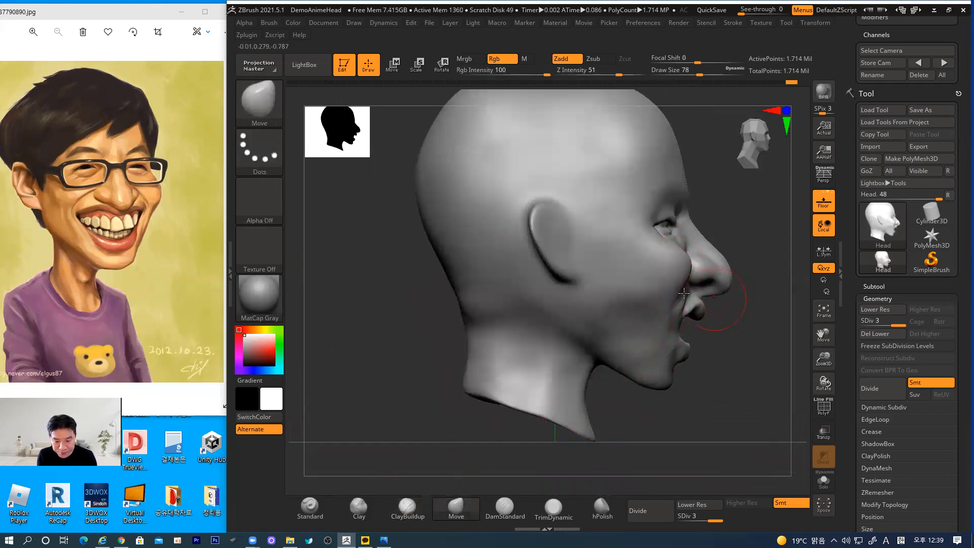
key(bracketright)
key(bracketright)
drag(682, 258, 666, 261)
drag(629, 372, 624, 378)
mouse_move(574, 327)
mouse_down()
mouse_move(577, 337)
mouse_move(553, 332)
mouse_up()
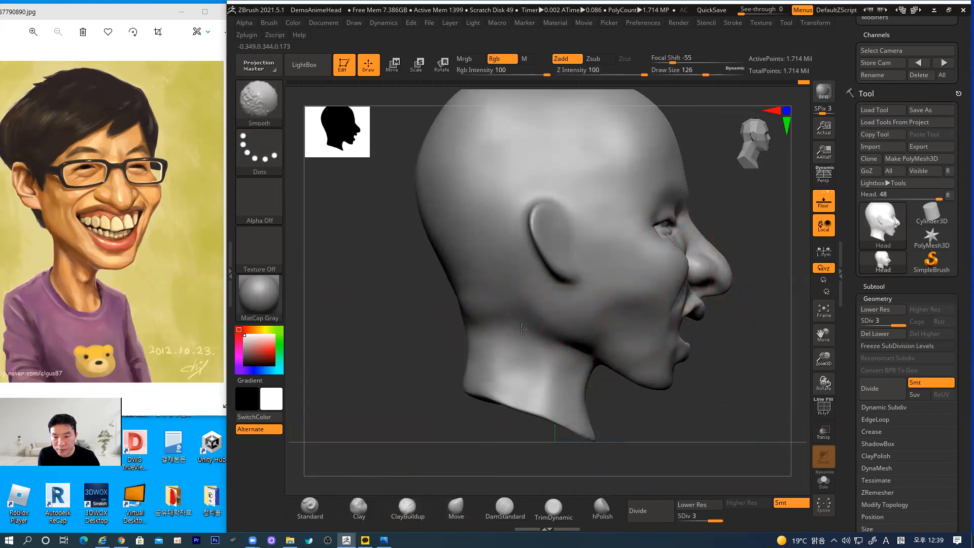
Step: Lower the head to subdivision level 1 and smooth the transition between the jaw and the neck
click(896, 323)
shift+drag(501, 310, 549, 325)
key(shift+d)
key(shift+d)
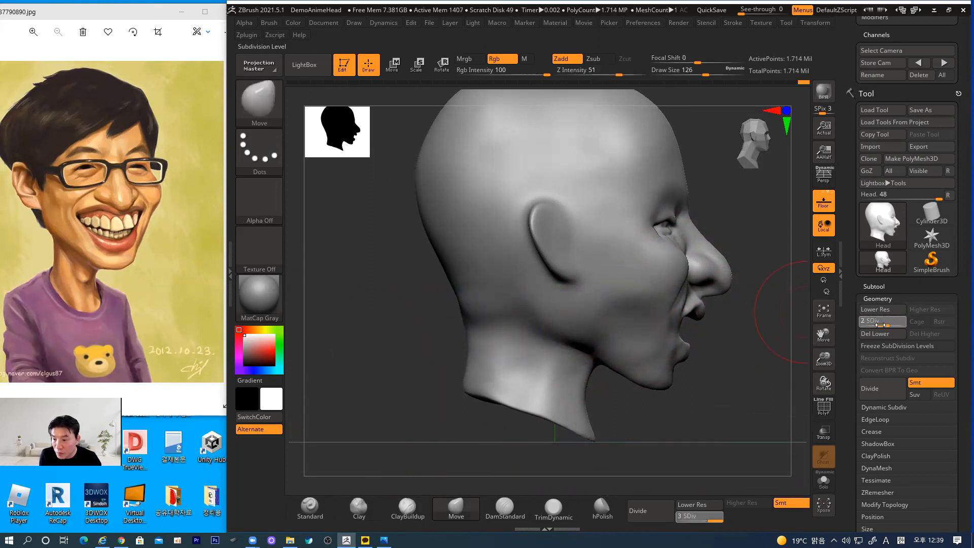
shift+drag(490, 348, 560, 343)
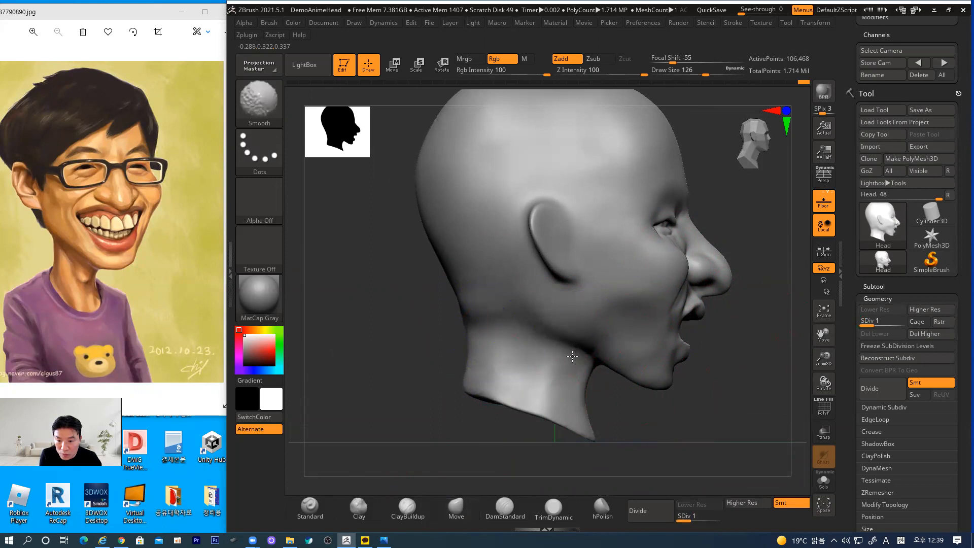
Step: Mask the face, ear and front of the neck with a rectangular mask in profile view
mouse_move(754, 354)
mouse_down()
mouse_move(676, 363)
mouse_move(678, 371)
mouse_move(699, 365)
mouse_move(705, 350)
mouse_move(738, 390)
mouse_move(754, 433)
mouse_up()
key(alt+shift)
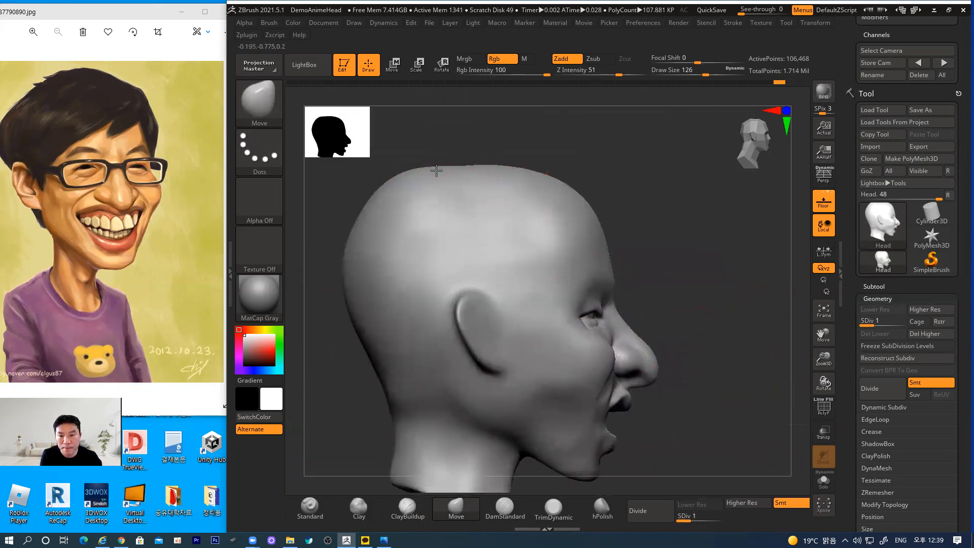
drag(759, 246, 695, 272)
alt+drag(701, 307, 648, 293)
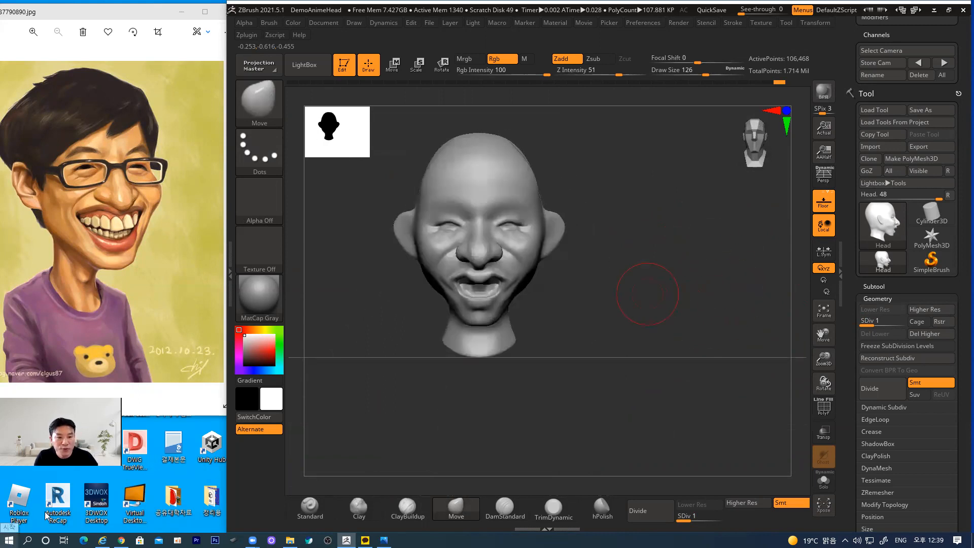
drag(647, 294, 616, 358)
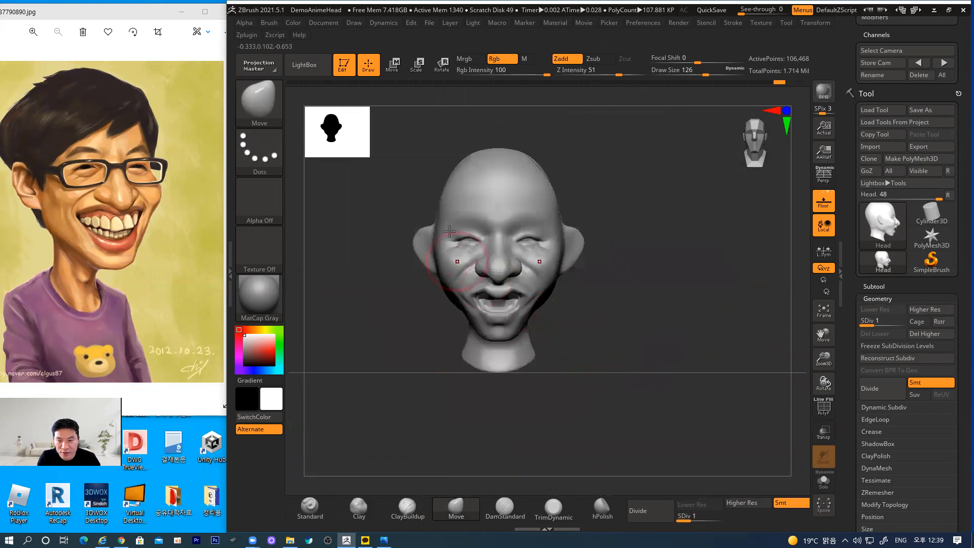
drag(656, 335, 690, 328)
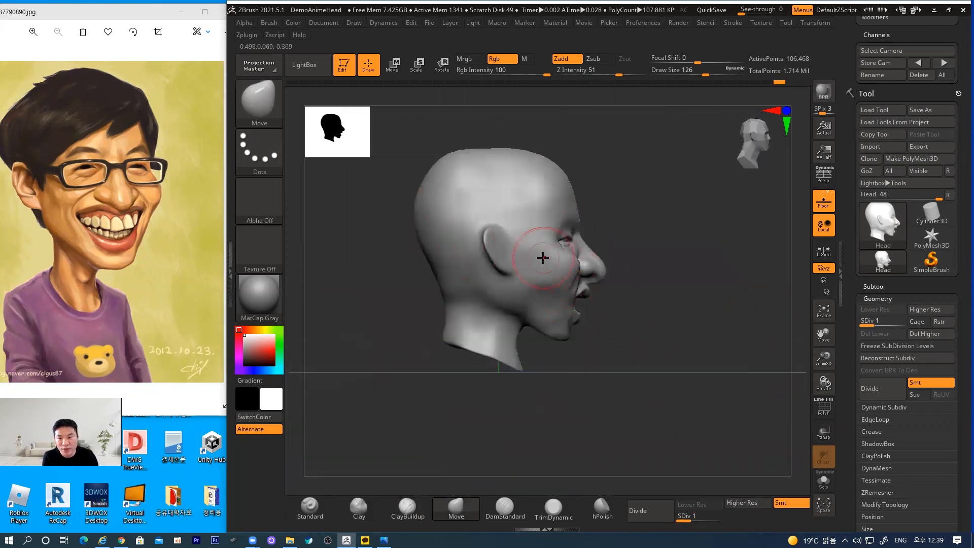
key(ctrl)
mouse_move(628, 171)
ctrl+mouse_down()
mouse_move(554, 189)
mouse_move(480, 230)
mouse_move(488, 306)
mouse_move(468, 340)
mouse_move(484, 341)
mouse_move(473, 334)
ctrl+mouse_up()
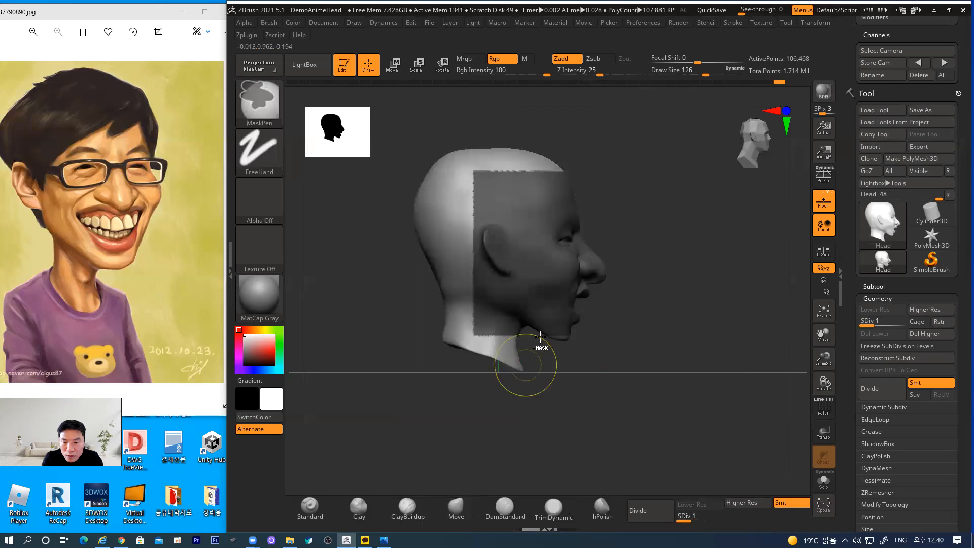
Step: Blur and invert the face mask, and enlarge the unmasked face area with Scale
ctrl+click(533, 273)
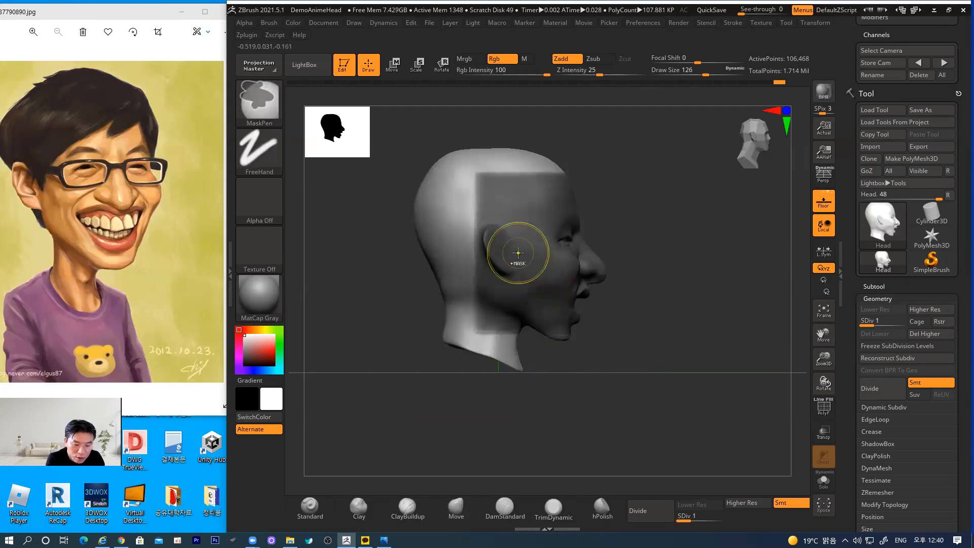
key(ctrl+i)
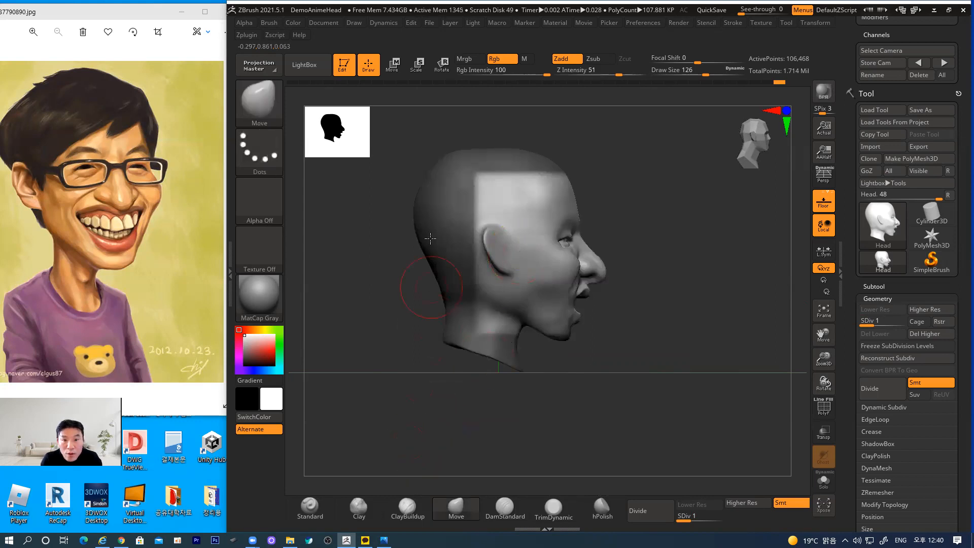
key(e)
drag(507, 242, 504, 233)
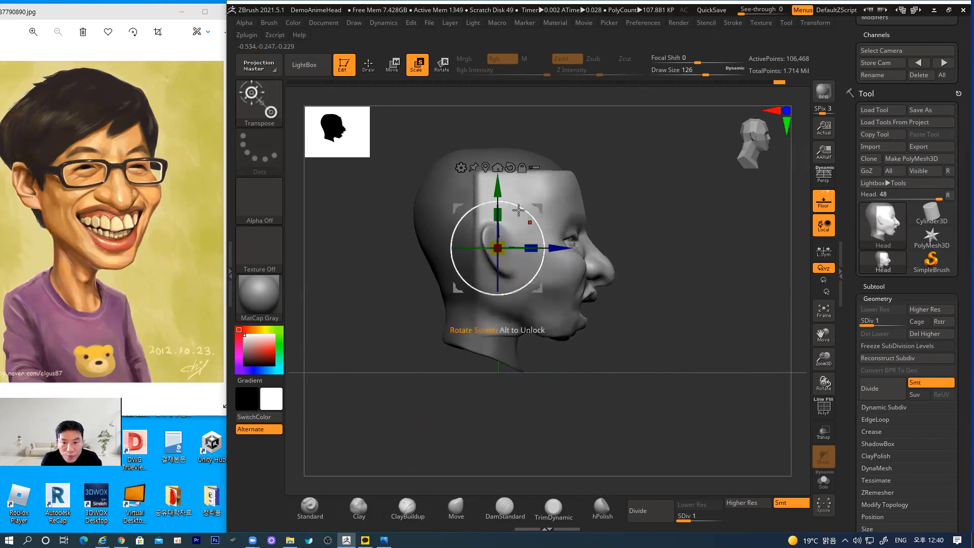
key(q)
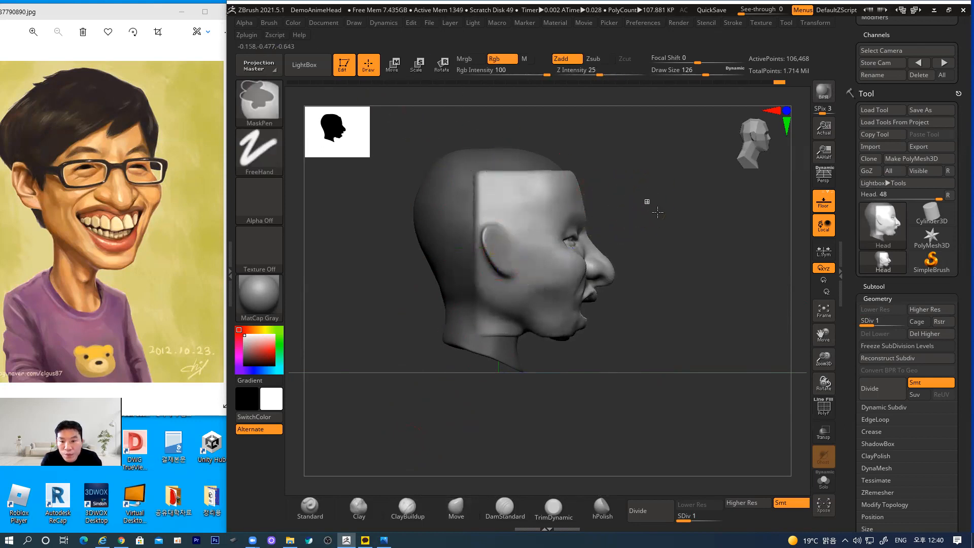
Step: Clear the mask and smooth the seam around the enlarged face on the skull, forehead and neck
ctrl+drag(657, 212, 637, 238)
shift+drag(482, 189, 481, 177)
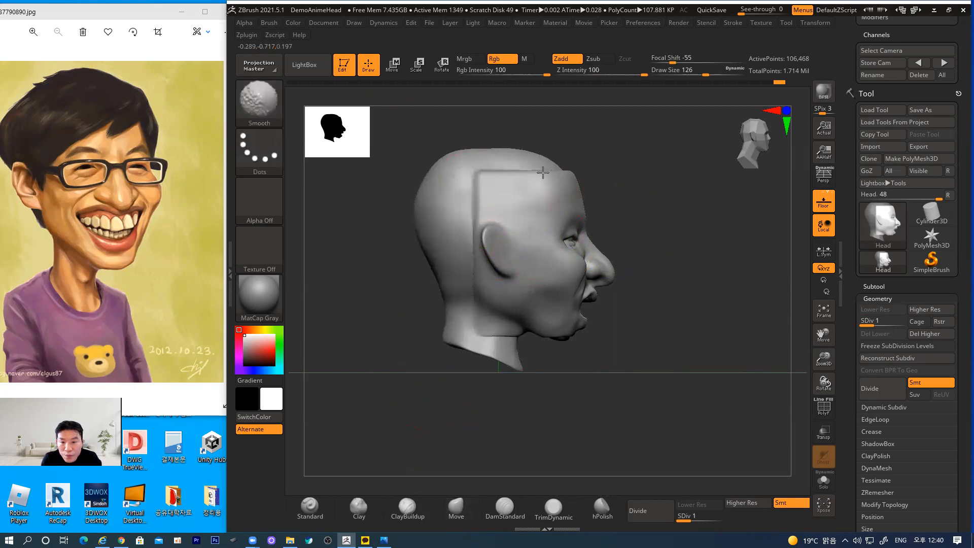
shift+drag(566, 174, 531, 172)
shift+drag(478, 306, 480, 308)
drag(664, 398, 602, 365)
mouse_move(550, 346)
shift+mouse_down()
mouse_move(528, 346)
mouse_move(558, 349)
mouse_move(552, 338)
shift+mouse_up()
shift+drag(564, 170, 543, 172)
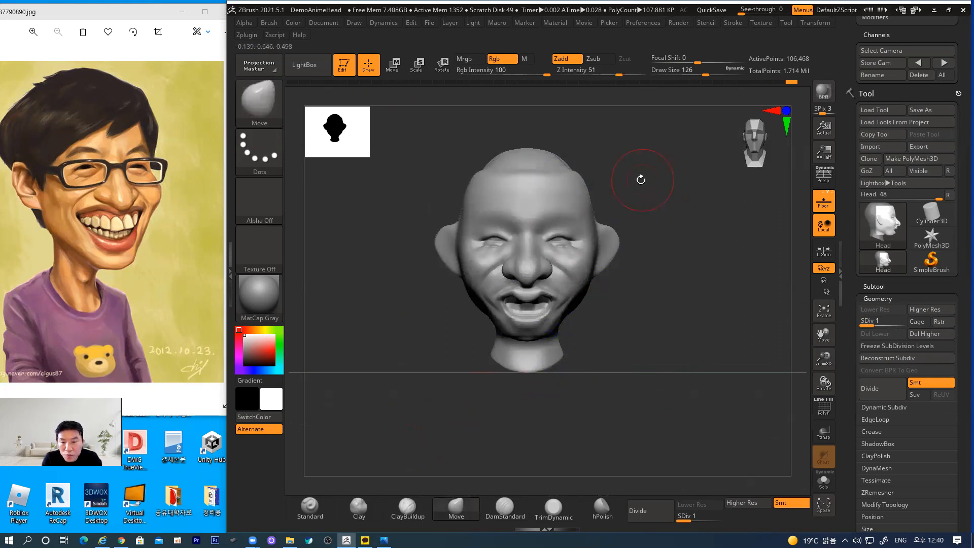
Step: Step back through the undo history to the sharp-edged face mask before it was blurred and the face scaled
drag(641, 178, 506, 174)
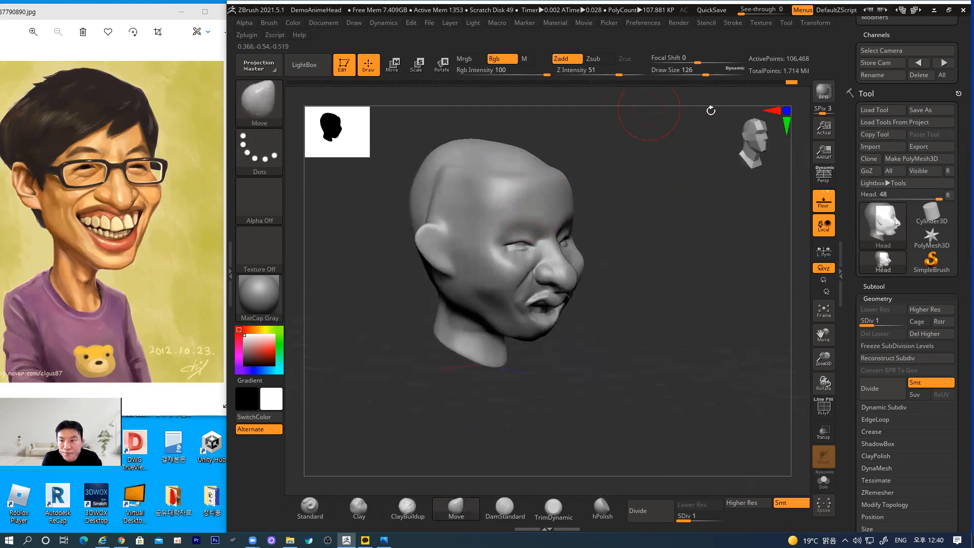
mouse_move(794, 83)
mouse_down()
mouse_move(760, 88)
mouse_move(781, 86)
mouse_up()
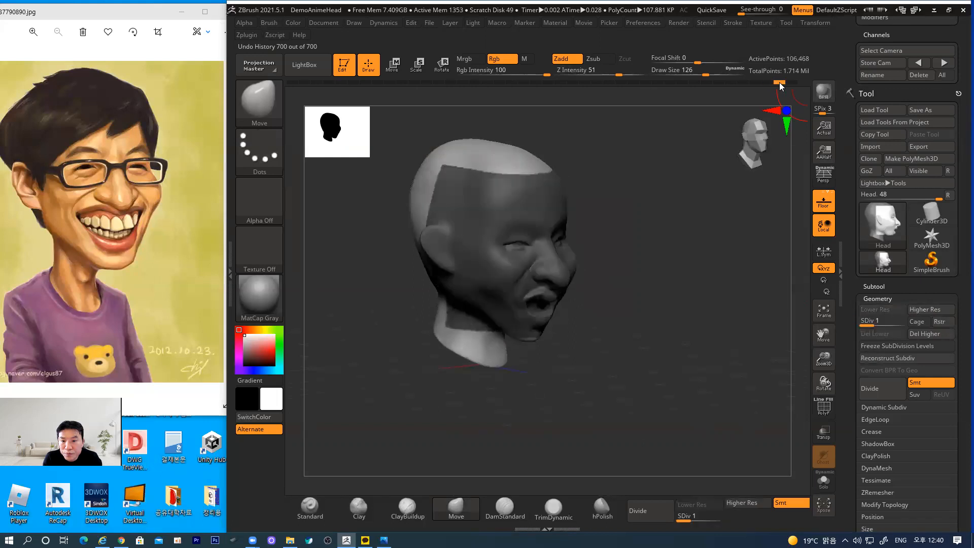
Step: Remesh the head with ZRemesher at a target polygon count of 3
drag(671, 281, 666, 359)
alt+drag(723, 410, 724, 282)
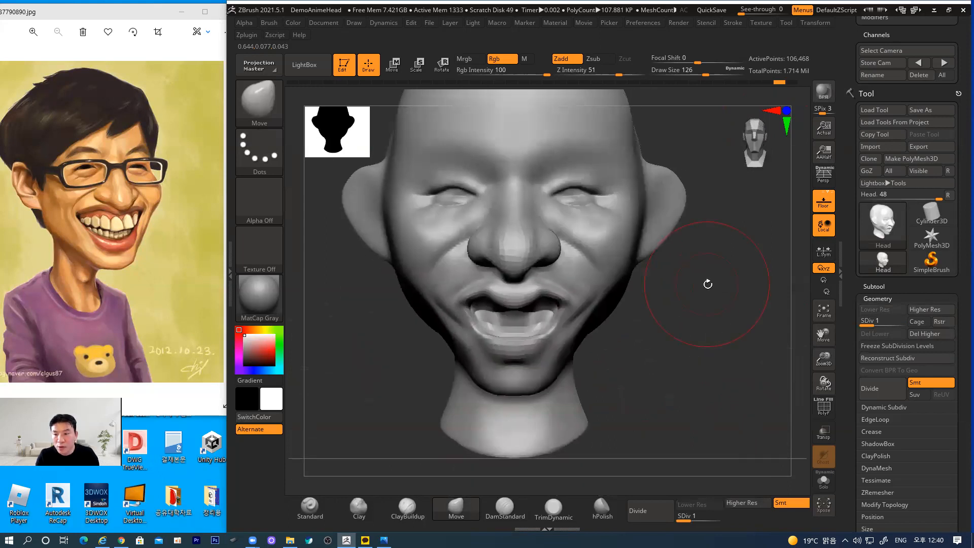
alt+drag(729, 363, 764, 404)
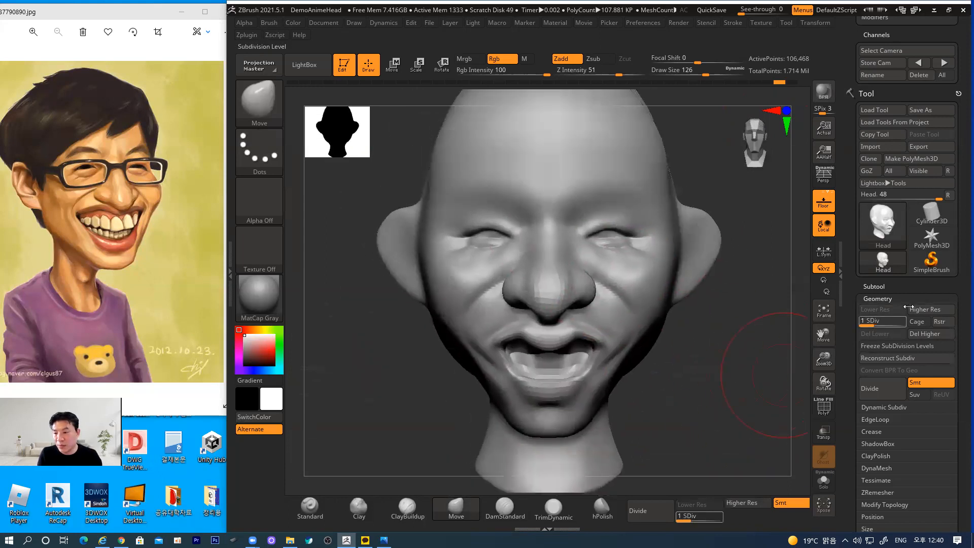
click(877, 299)
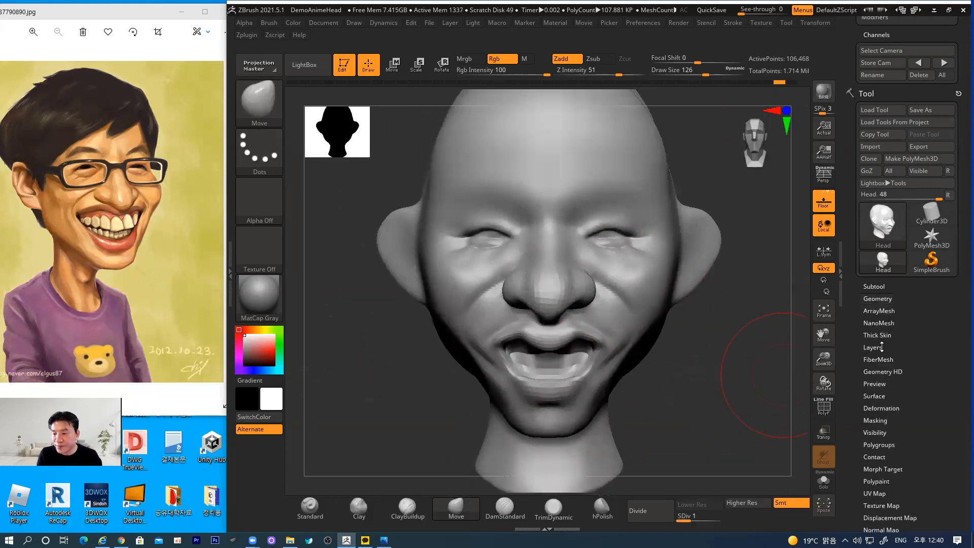
drag(936, 413, 933, 355)
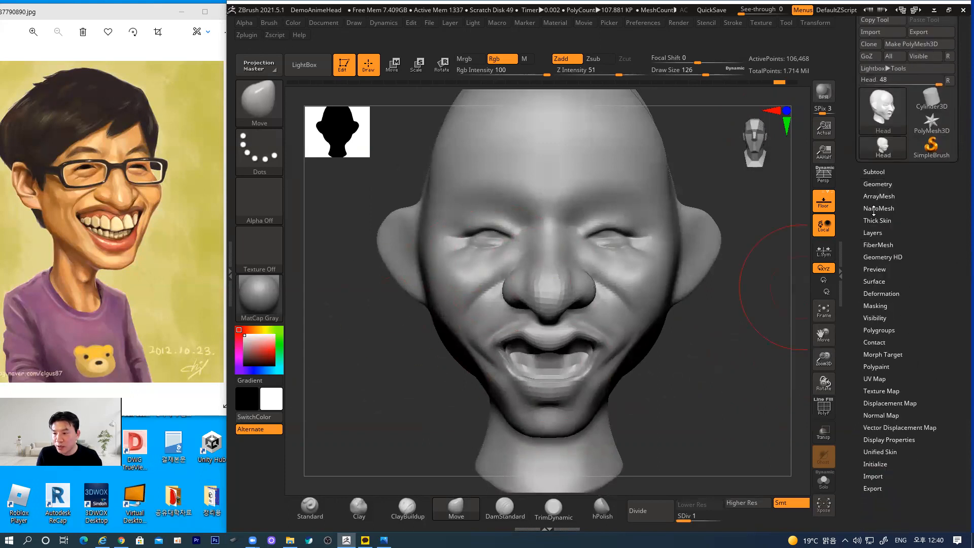
click(872, 184)
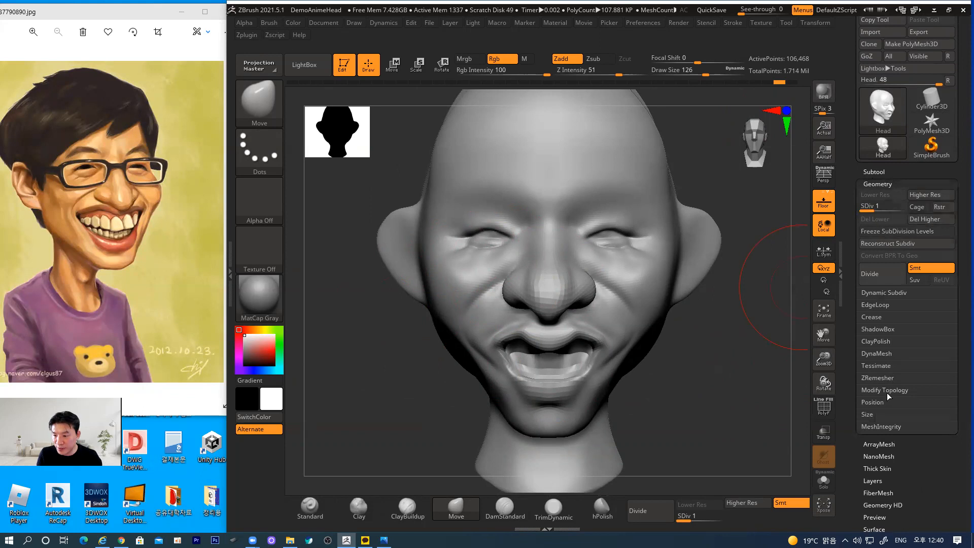
click(873, 378)
scroll(856, 362, down, 3)
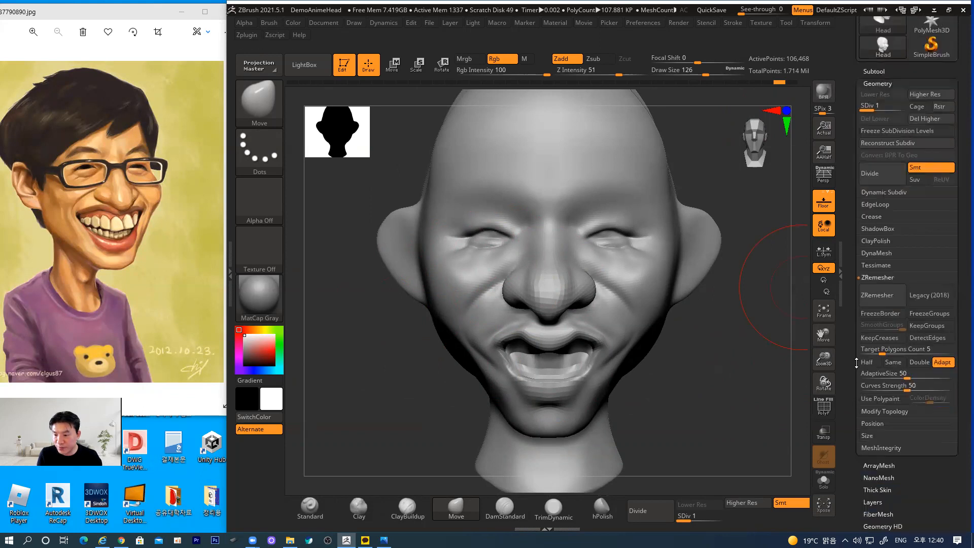
scroll(856, 362, down, 2)
click(877, 324)
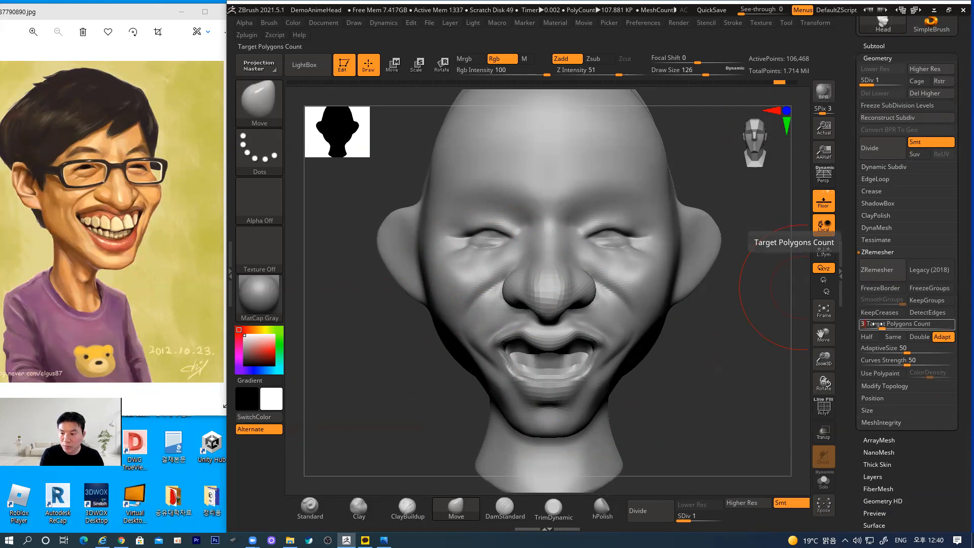
key(Return)
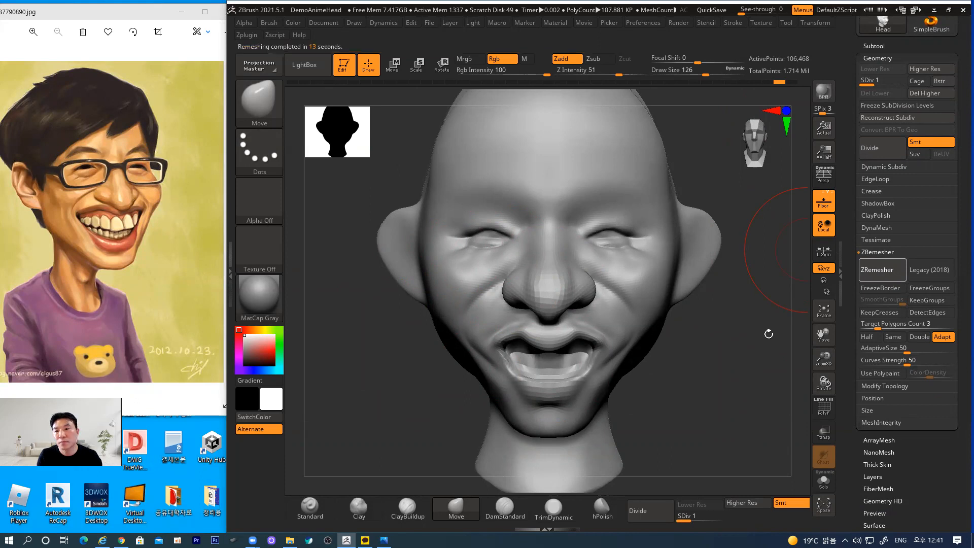
Step: Examine the remeshed head's edge flow with the polyframe shown, and hide the polyframe again
drag(708, 361, 783, 368)
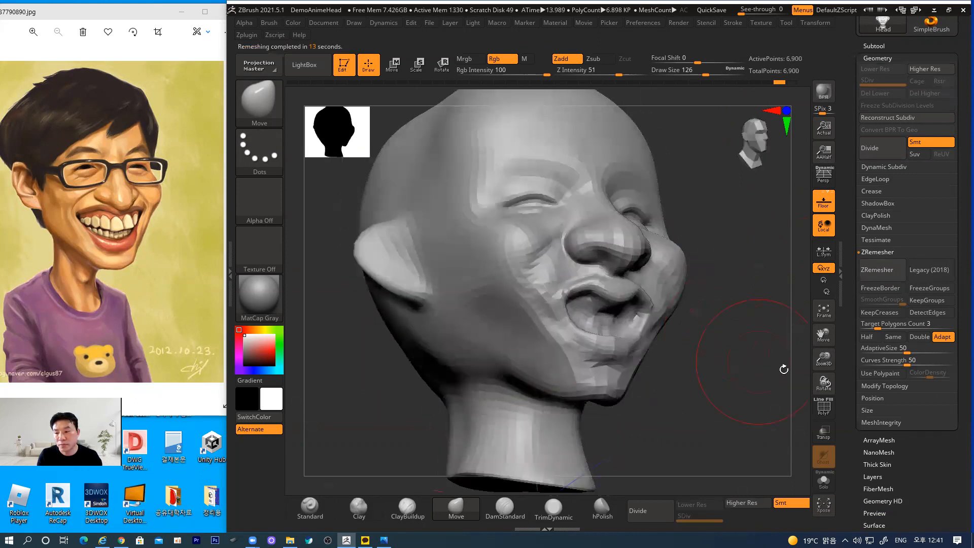
click(823, 409)
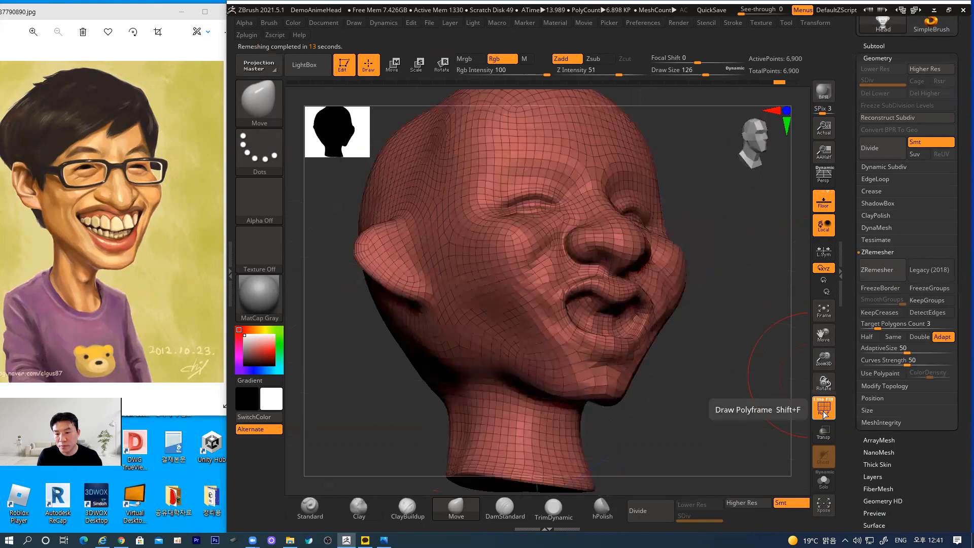
click(823, 410)
drag(733, 391, 710, 405)
alt+drag(711, 371, 707, 428)
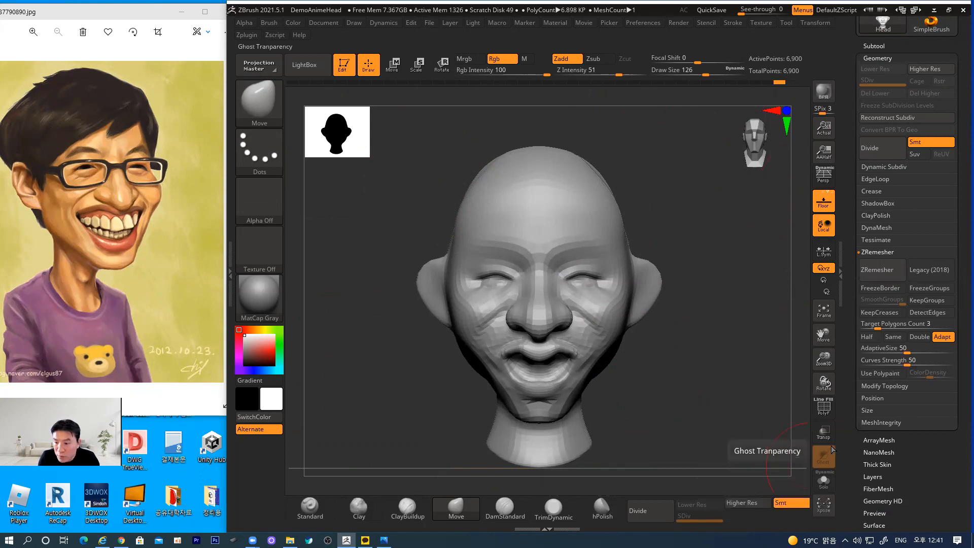
click(823, 177)
click(822, 177)
click(824, 200)
click(826, 200)
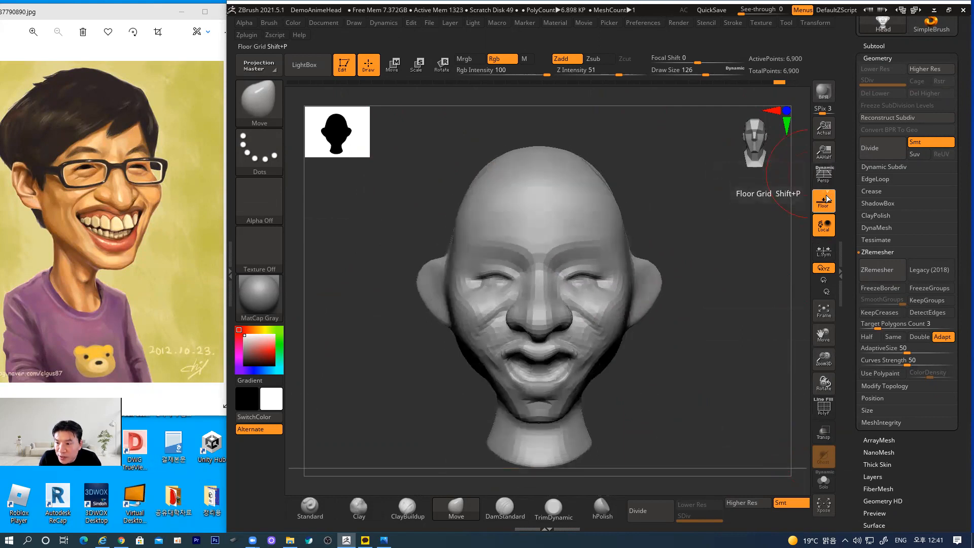
click(329, 24)
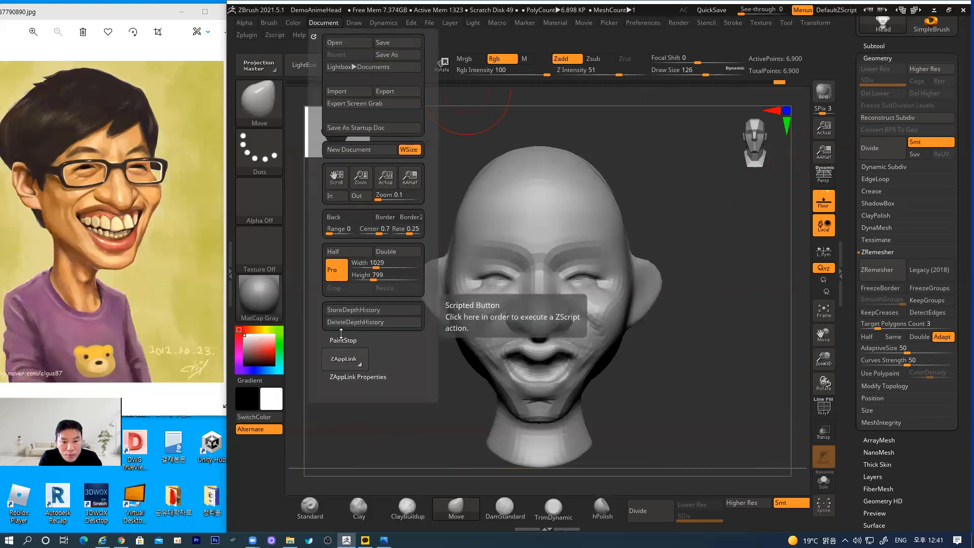
Step: Import the reference illustration from the desktop as Map1 of the front-back floor grid
mouse_move(354, 22)
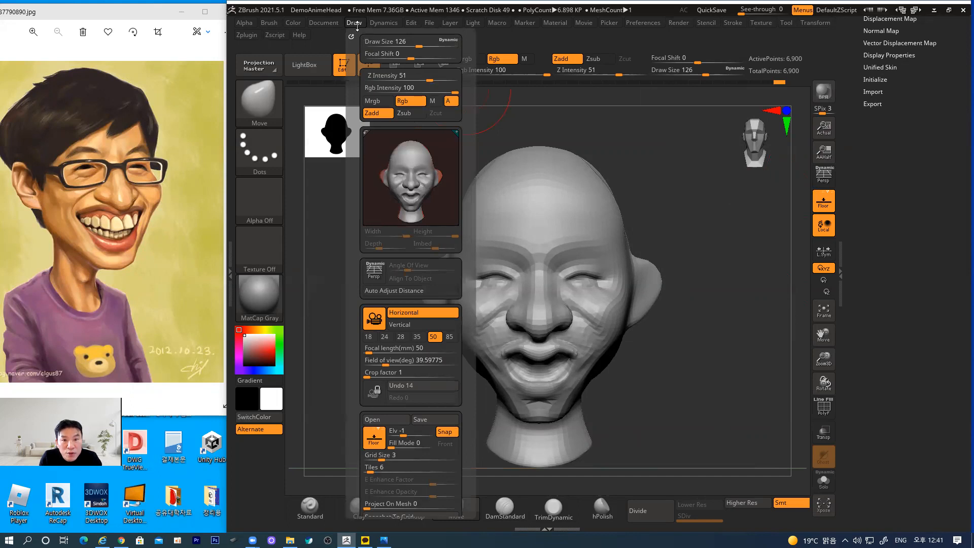
drag(356, 333, 353, 245)
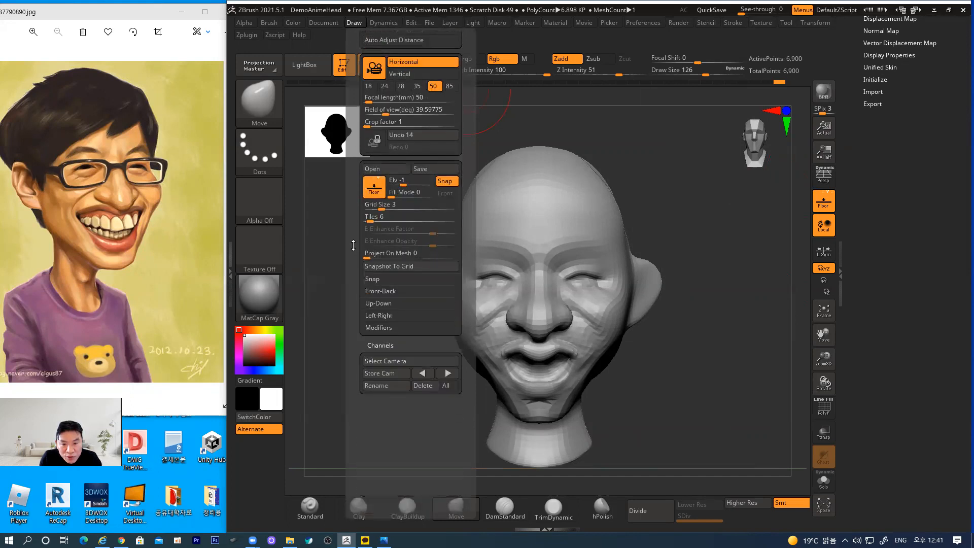
click(380, 291)
click(372, 310)
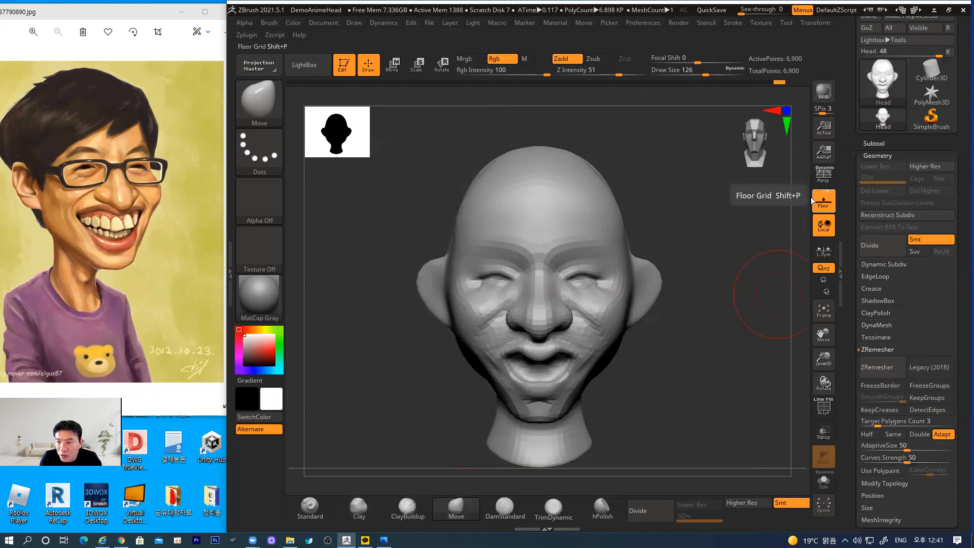
click(347, 25)
drag(359, 408, 359, 204)
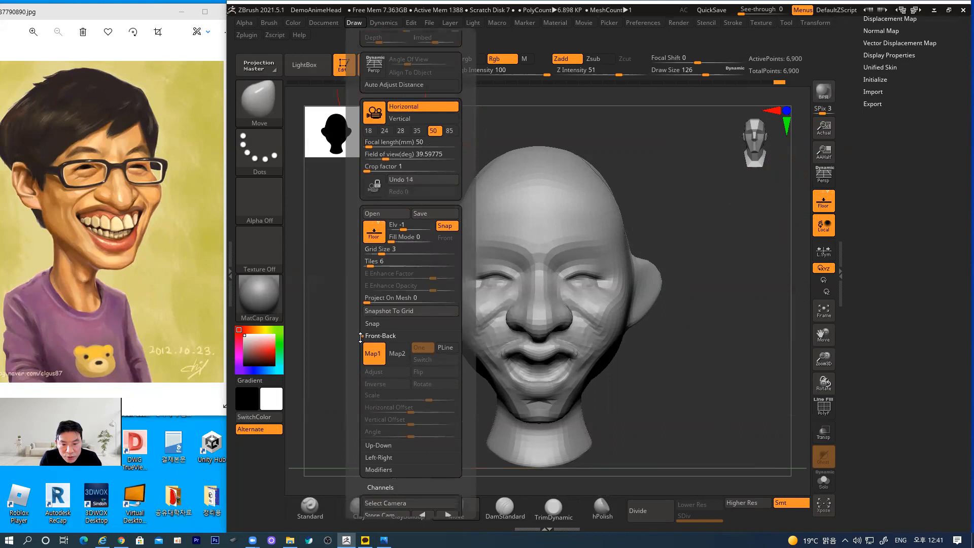
drag(360, 348, 360, 335)
drag(361, 396, 361, 294)
click(372, 241)
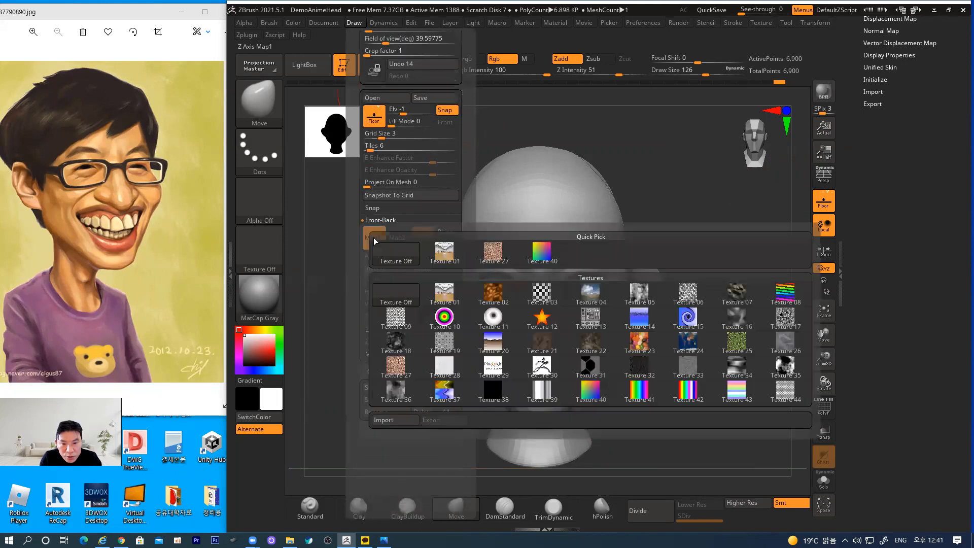
click(383, 419)
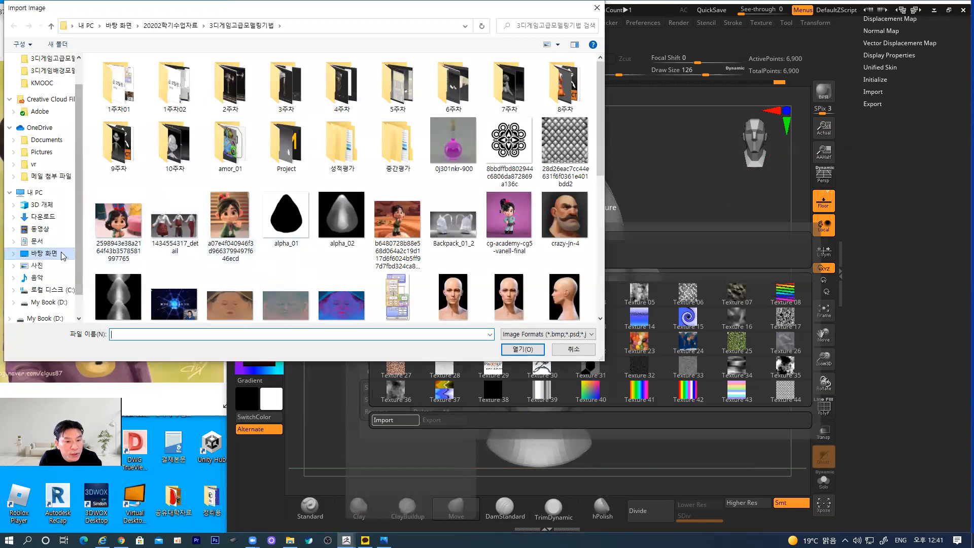
click(51, 253)
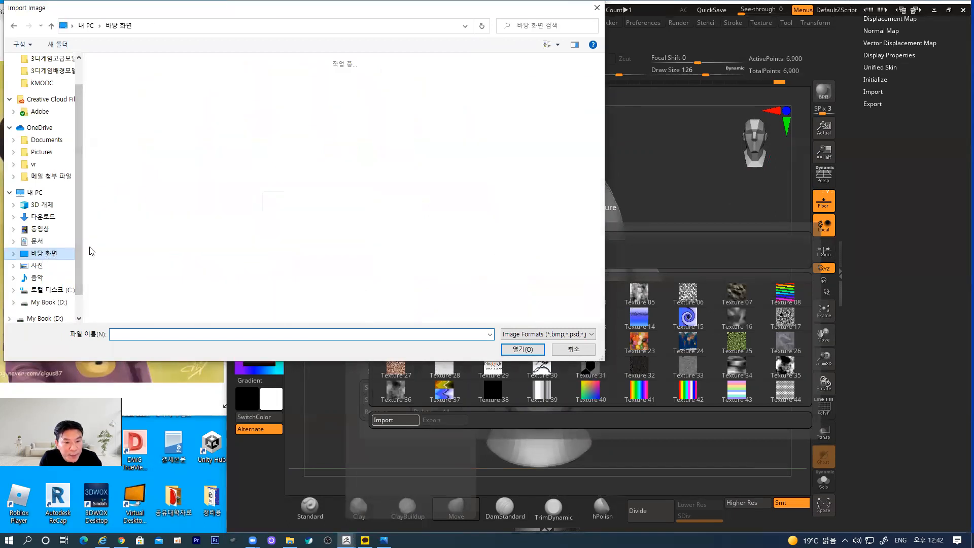
double_click(107, 239)
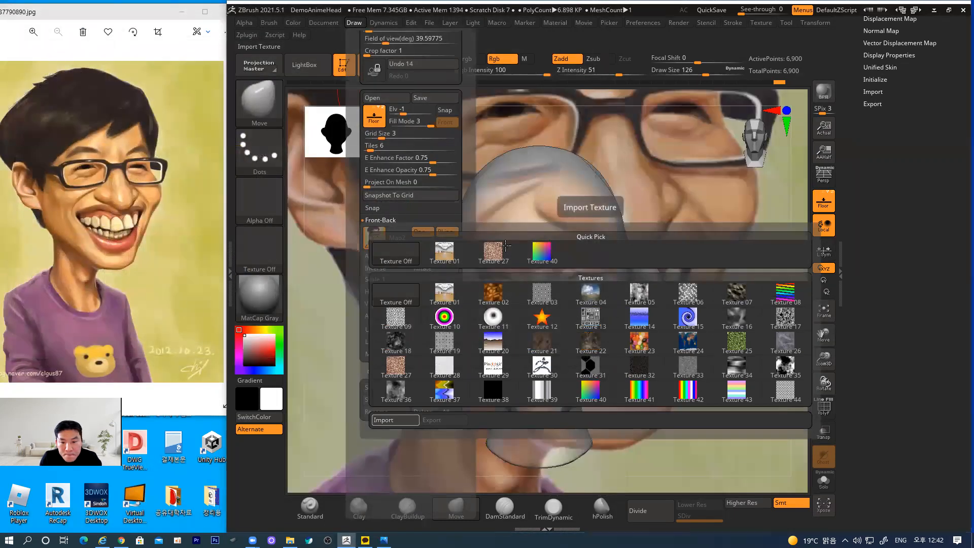
Step: Shrink the front-back reference image behind the head to a scale of 0.37972
alt+drag(759, 388, 654, 369)
alt+drag(660, 306, 680, 343)
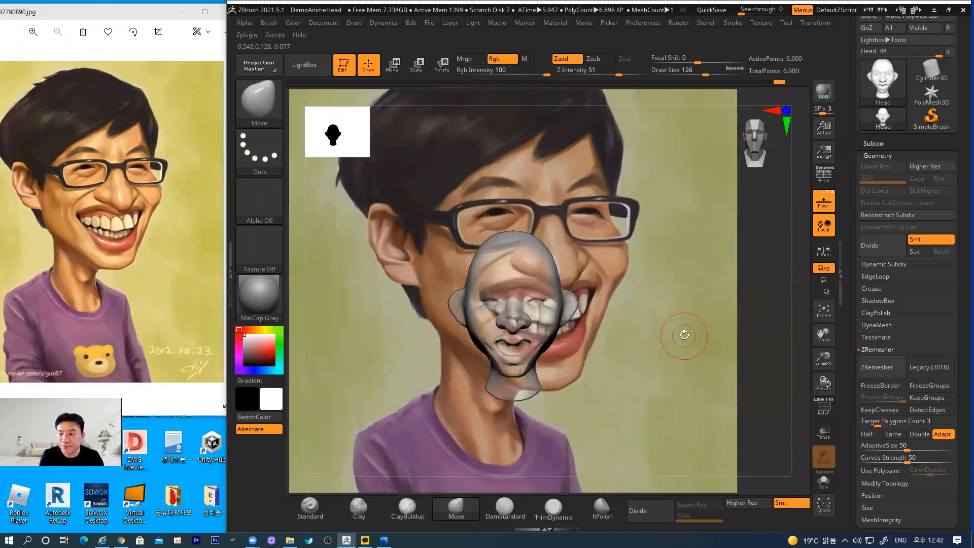
click(354, 23)
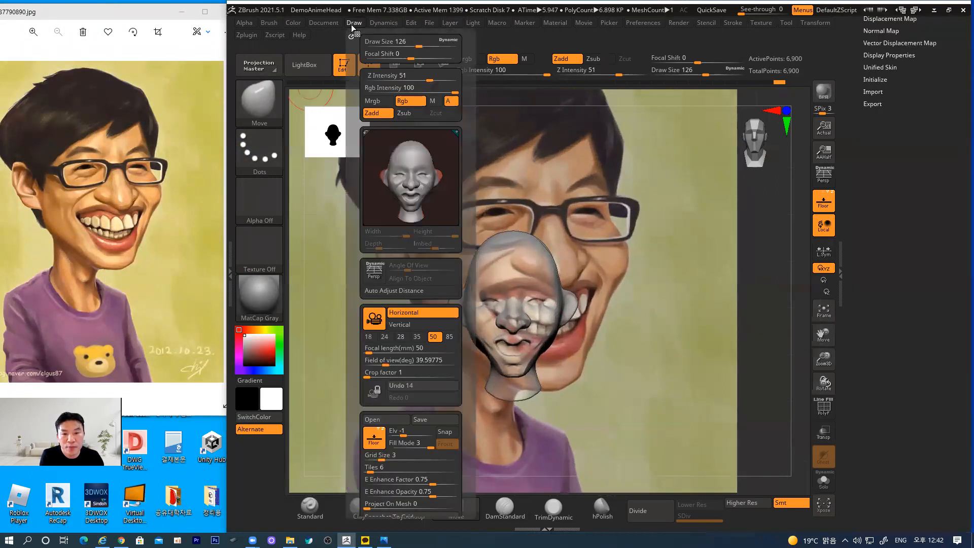
scroll(359, 404, down, 5)
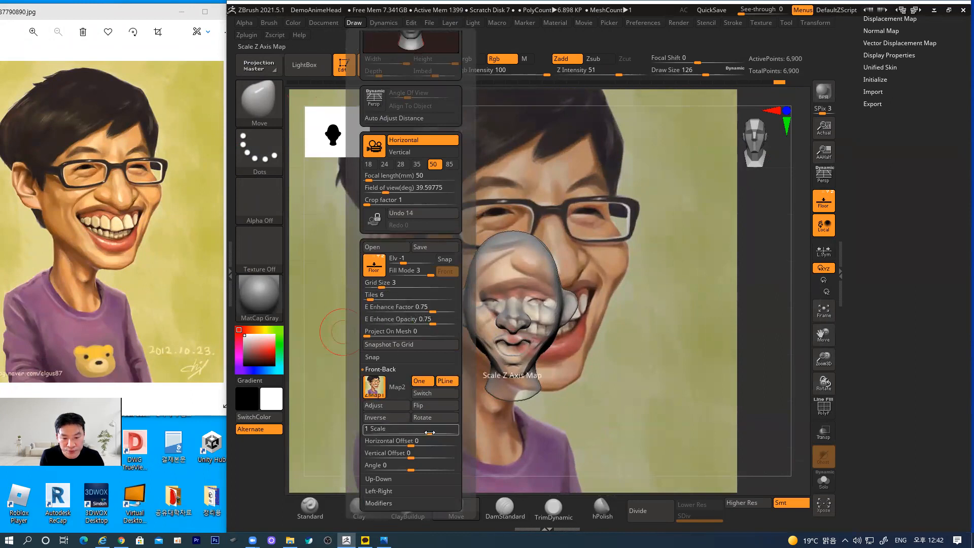
drag(428, 434, 406, 439)
mouse_move(655, 257)
mouse_down()
mouse_move(702, 257)
mouse_move(659, 258)
mouse_up()
mouse_move(656, 309)
alt+mouse_down()
mouse_move(686, 307)
mouse_move(661, 306)
alt+mouse_up()
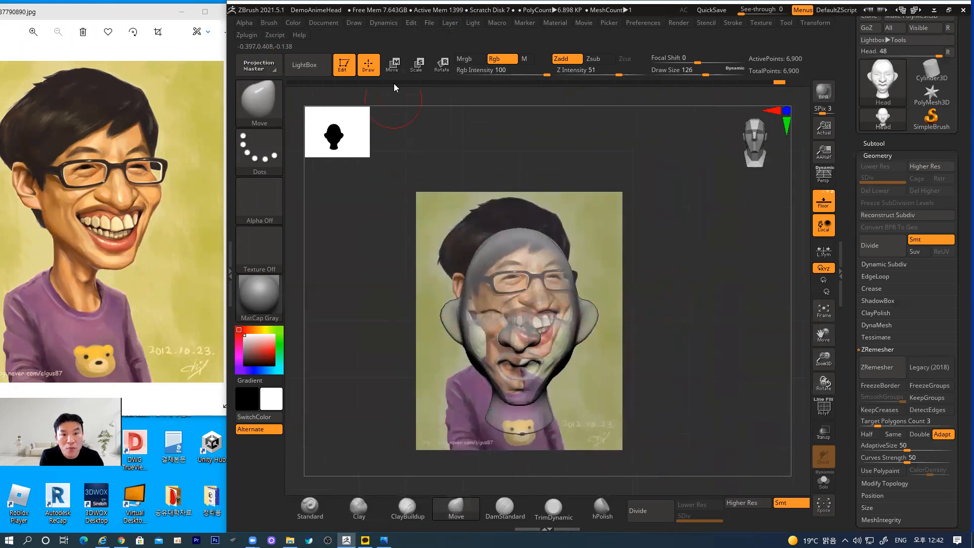
Step: Set the grid's edge enhance factor to 0.74163 and size to 2.875, and the camera's focal length to 213.51283 mm with crop factor 1.20114
click(350, 22)
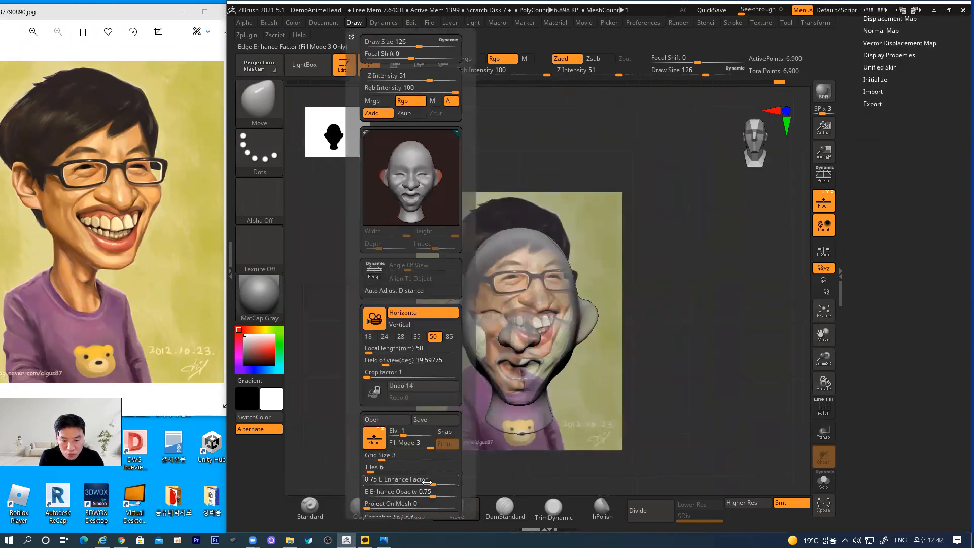
drag(427, 485, 434, 483)
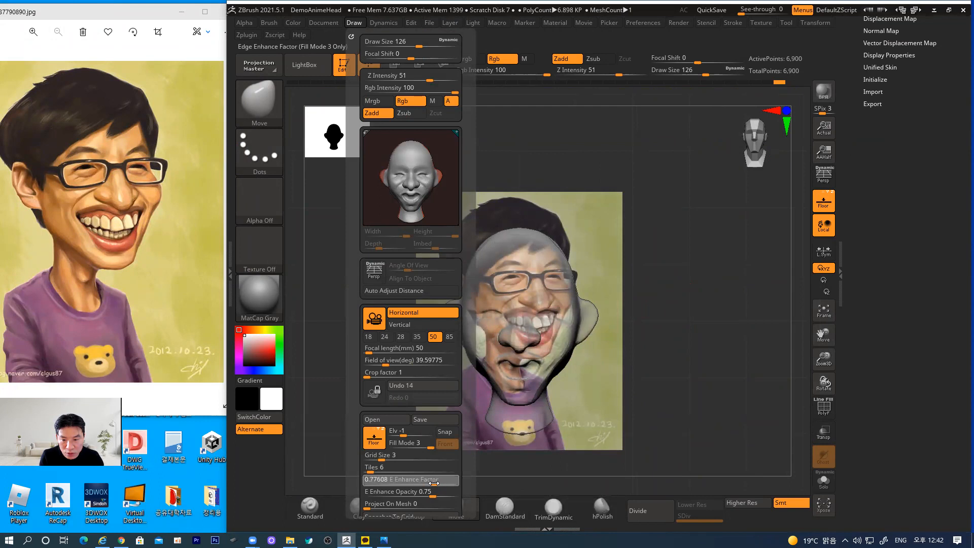
drag(381, 459, 382, 459)
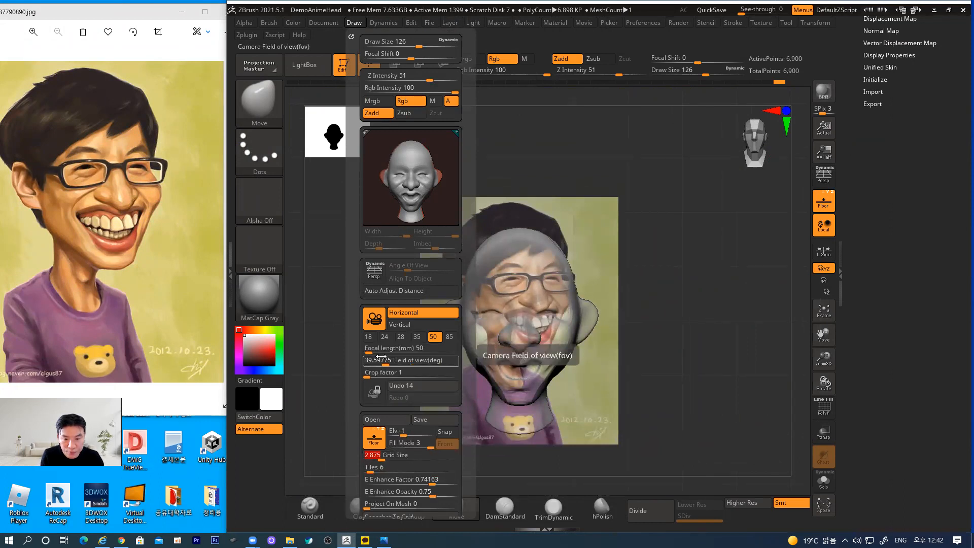
drag(370, 353, 371, 375)
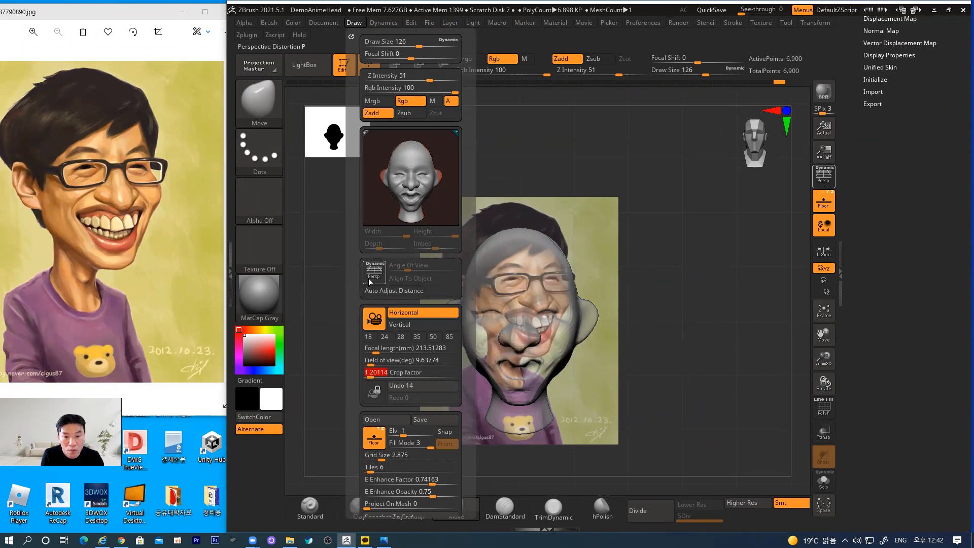
Step: Align the reference image with the head using scale 0.4628, horizontal offset -0.02188, vertical offset 0.04793 and angle 0.0063
scroll(359, 279, down, 1)
scroll(359, 279, down, 6)
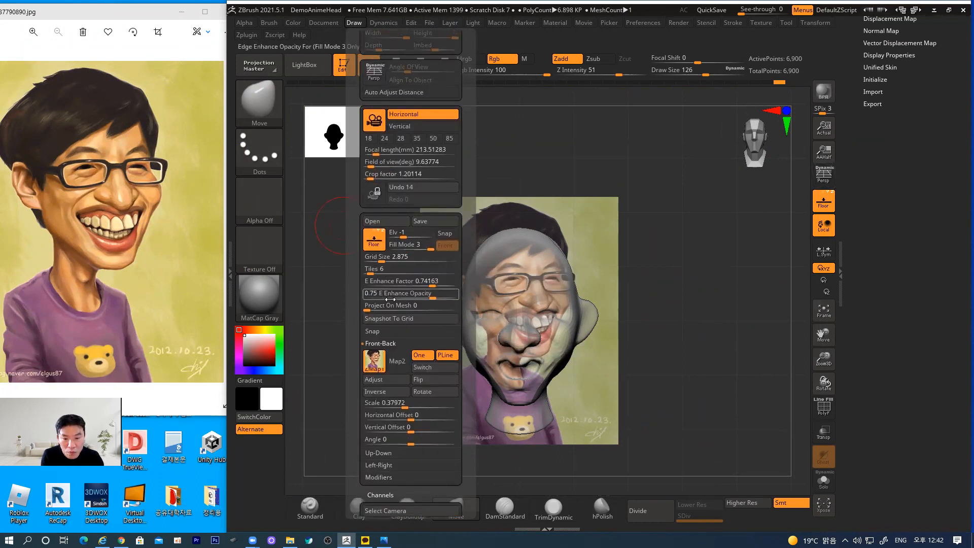
mouse_move(411, 419)
mouse_down()
mouse_move(403, 417)
mouse_move(425, 430)
mouse_move(414, 443)
mouse_move(423, 432)
mouse_move(408, 408)
mouse_up()
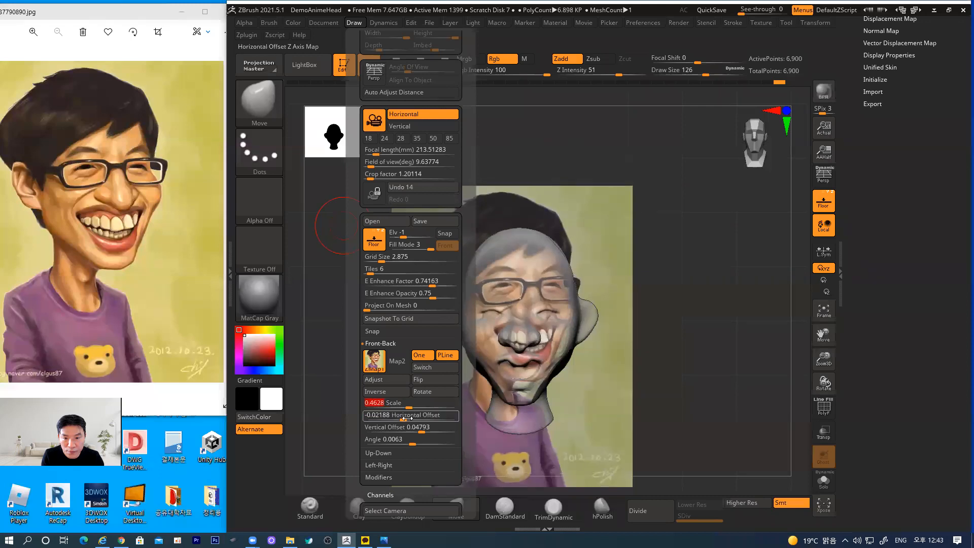
drag(698, 309, 698, 279)
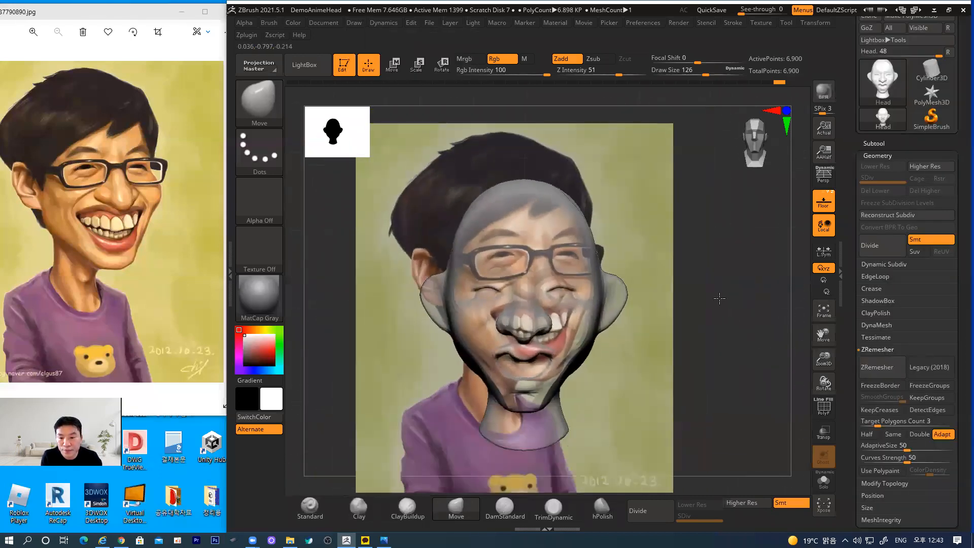
drag(735, 320, 661, 326)
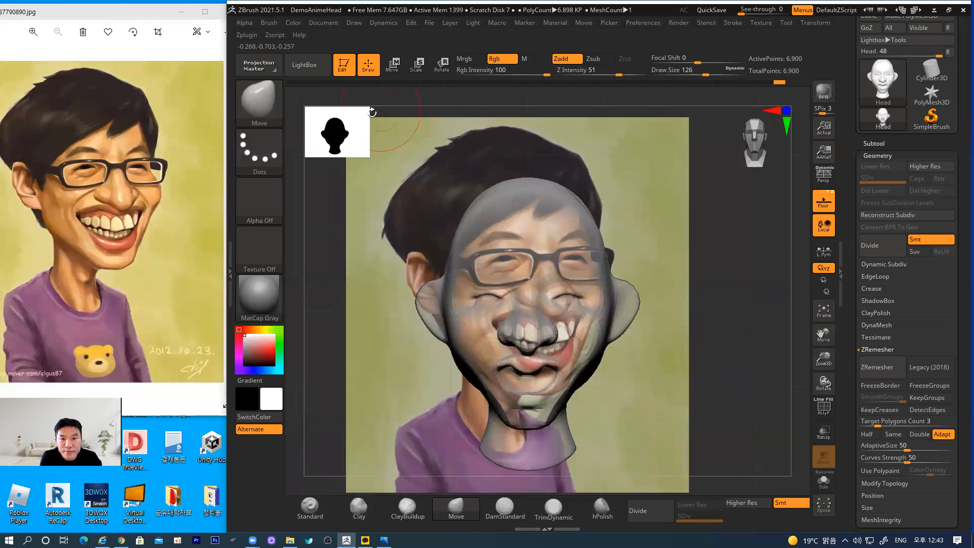
mouse_move(713, 369)
mouse_down()
mouse_move(776, 359)
mouse_move(739, 363)
mouse_move(710, 328)
mouse_move(739, 337)
mouse_move(733, 362)
mouse_up()
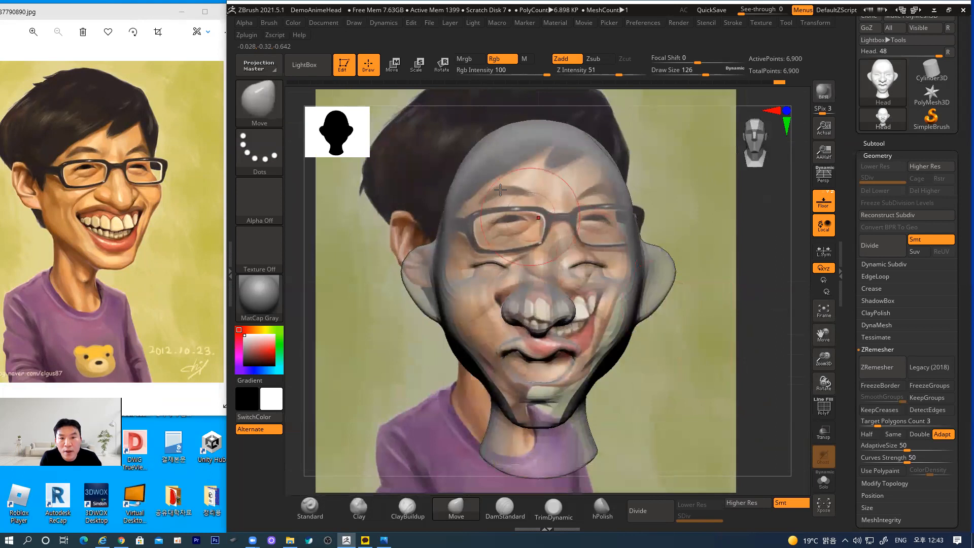
click(354, 24)
alt+drag(772, 315, 710, 284)
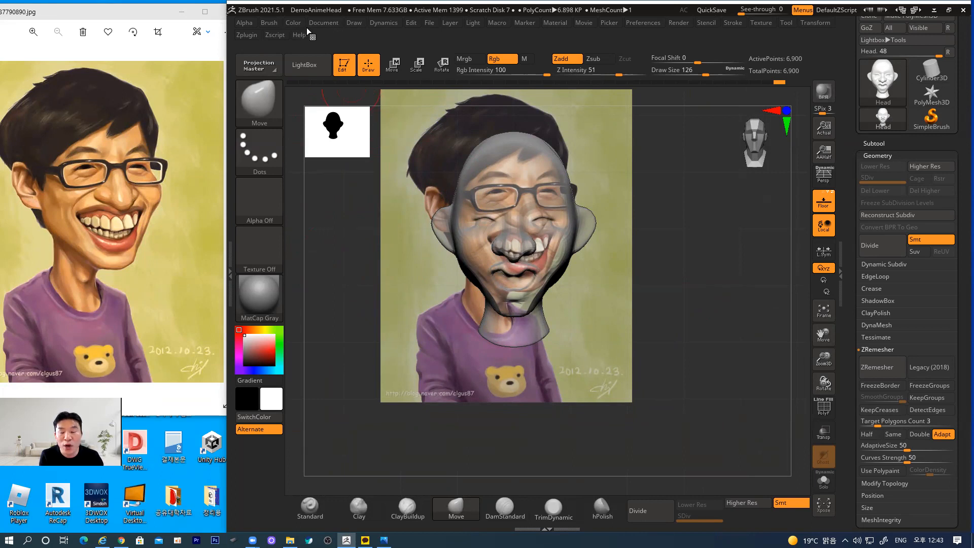
Step: Set the floor grid's elevation to -1.80334 and its fill mode to 1 so the reference sits behind the head
mouse_move(710, 254)
alt+mouse_down()
mouse_move(715, 281)
mouse_move(685, 268)
alt+mouse_up()
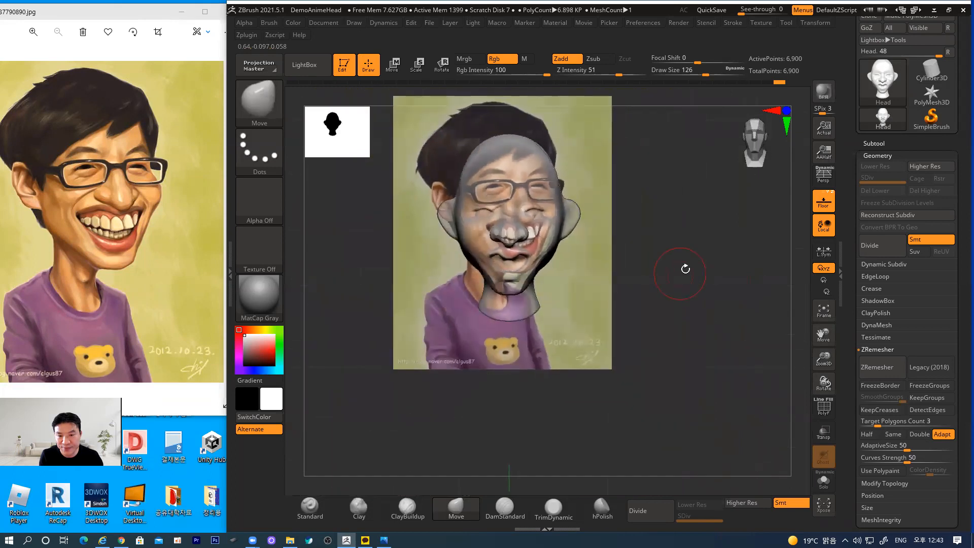
click(355, 25)
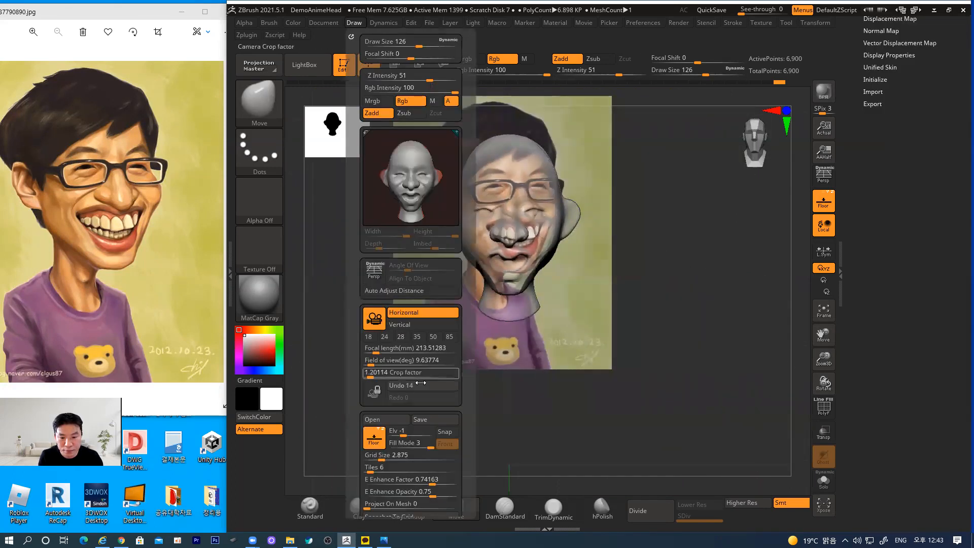
mouse_move(403, 435)
mouse_down()
mouse_move(390, 436)
mouse_move(401, 435)
mouse_up()
scroll(462, 403, down, 6)
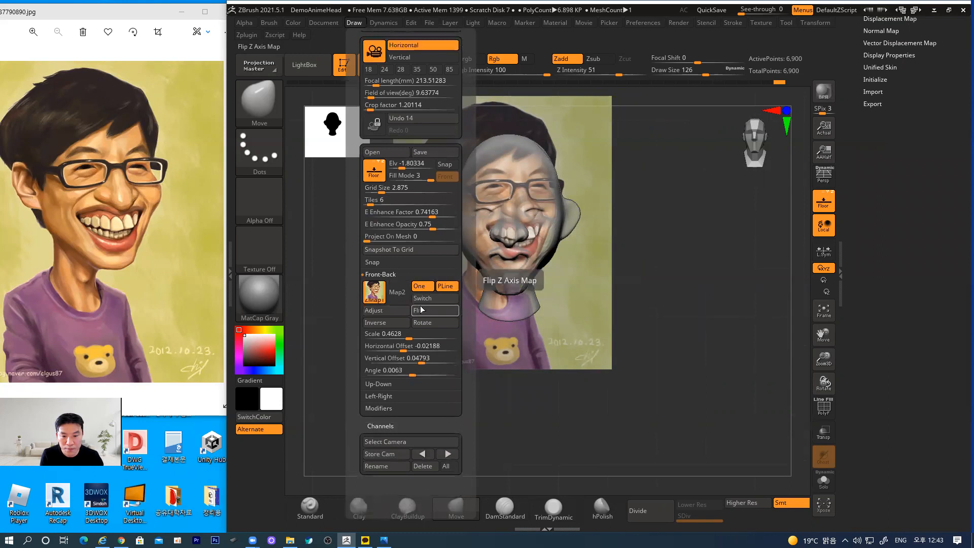
mouse_move(430, 180)
mouse_down()
mouse_move(392, 180)
mouse_move(402, 185)
mouse_up()
mouse_move(680, 245)
alt+mouse_down()
mouse_move(648, 275)
mouse_move(663, 276)
mouse_move(656, 289)
mouse_move(680, 297)
alt+mouse_up()
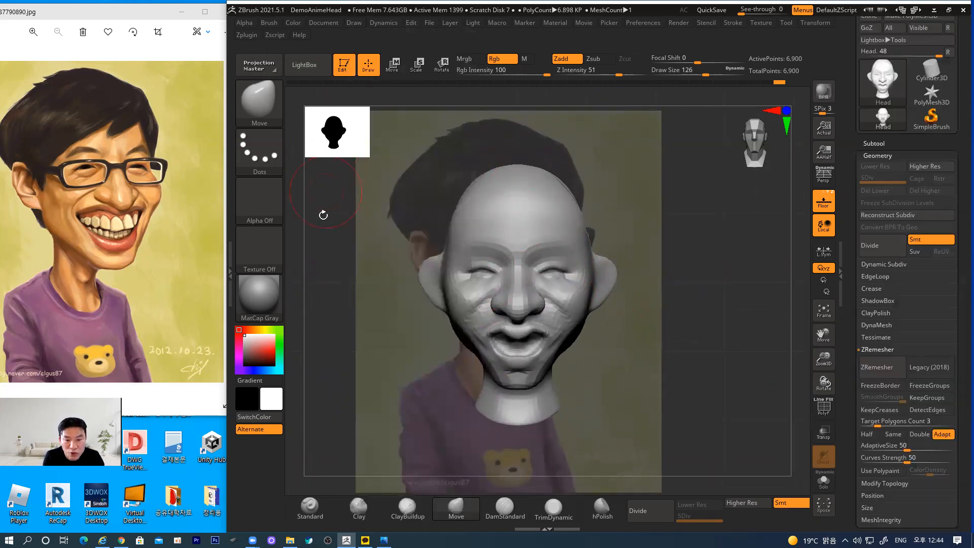
Step: Compare the floor grid's fill modes, then overlay the reference in front of the head with Front on and fill mode 1
click(355, 24)
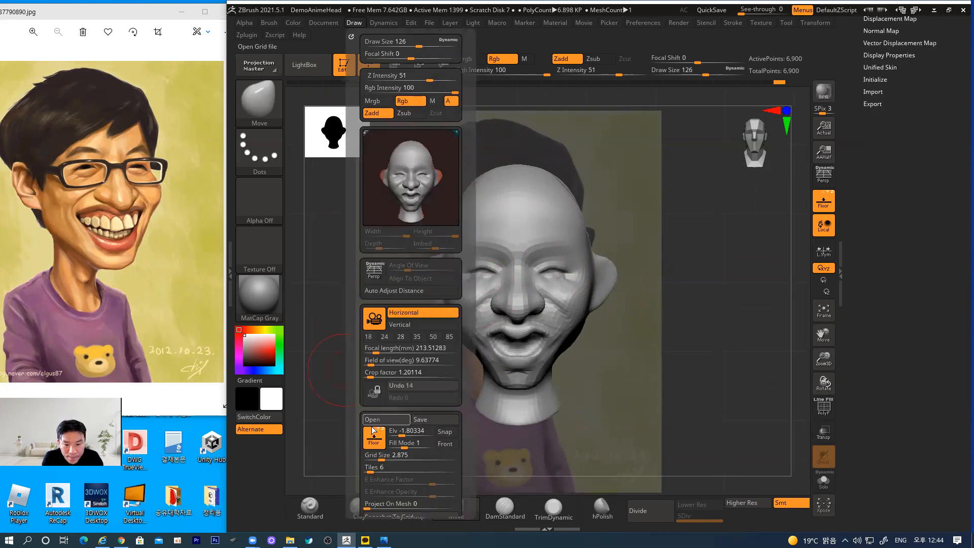
click(412, 446)
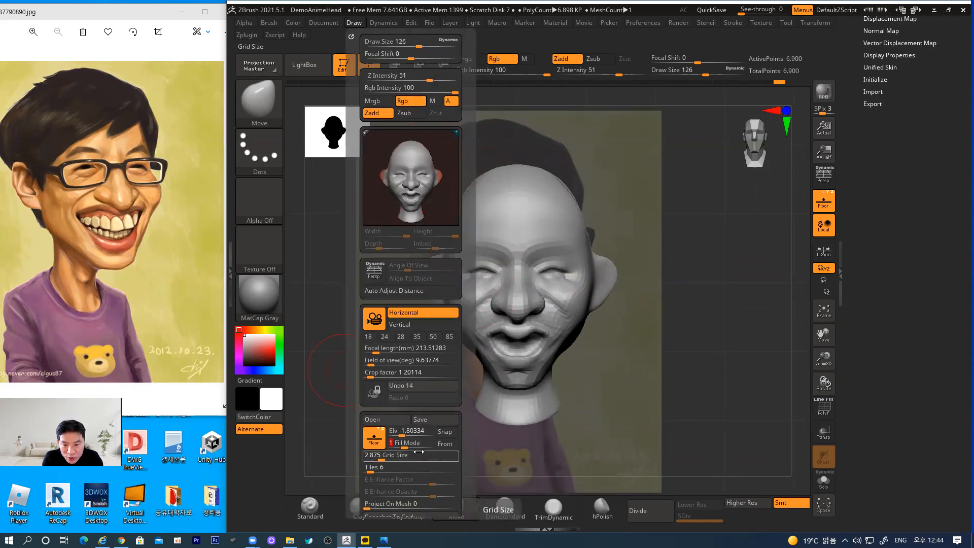
click(446, 445)
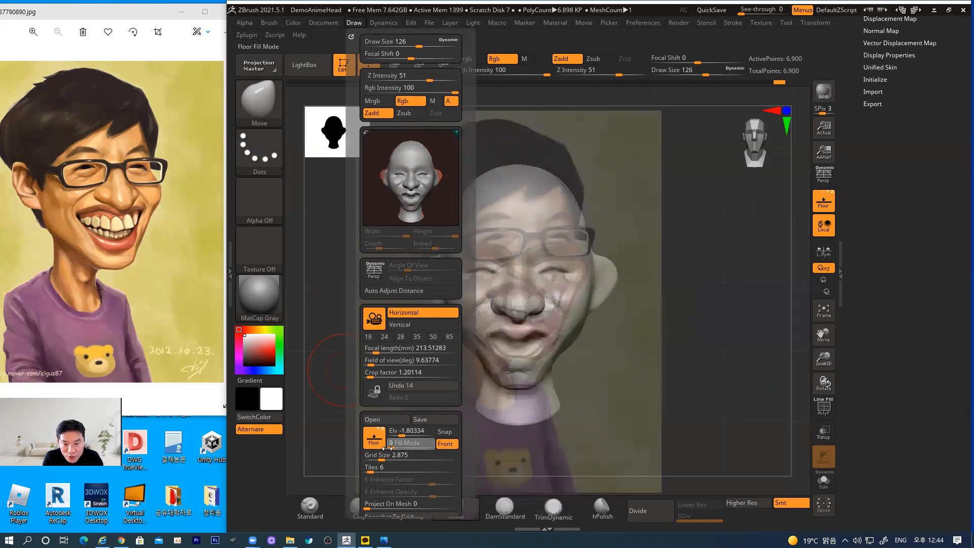
click(401, 447)
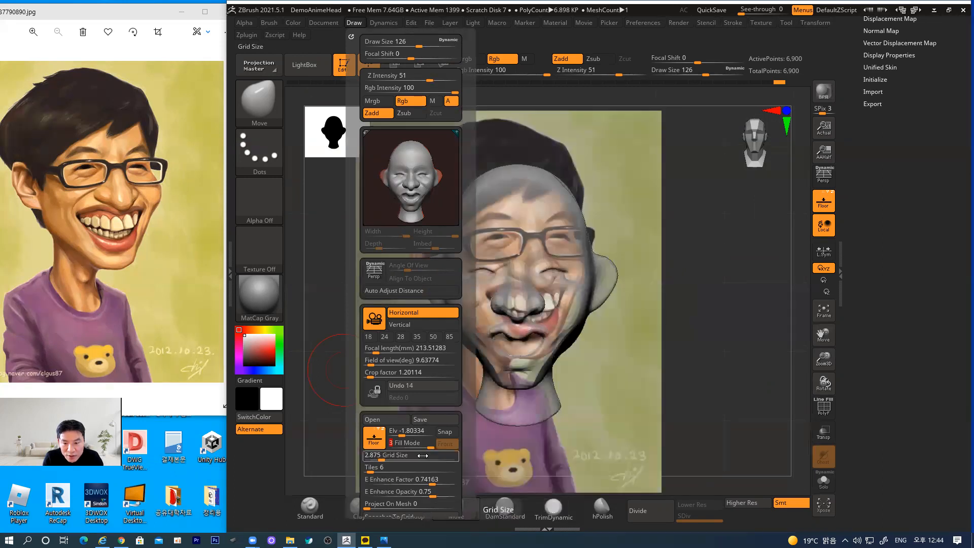
click(417, 445)
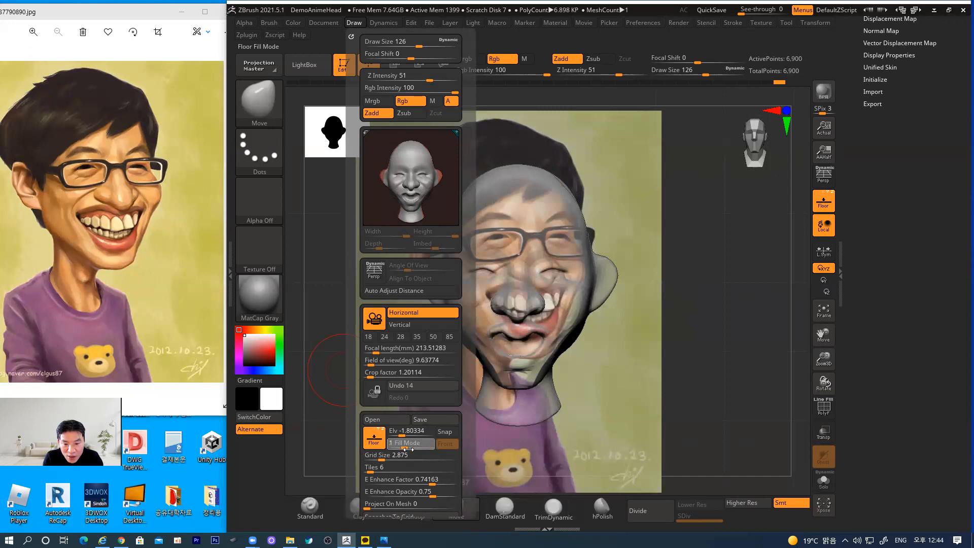
click(446, 444)
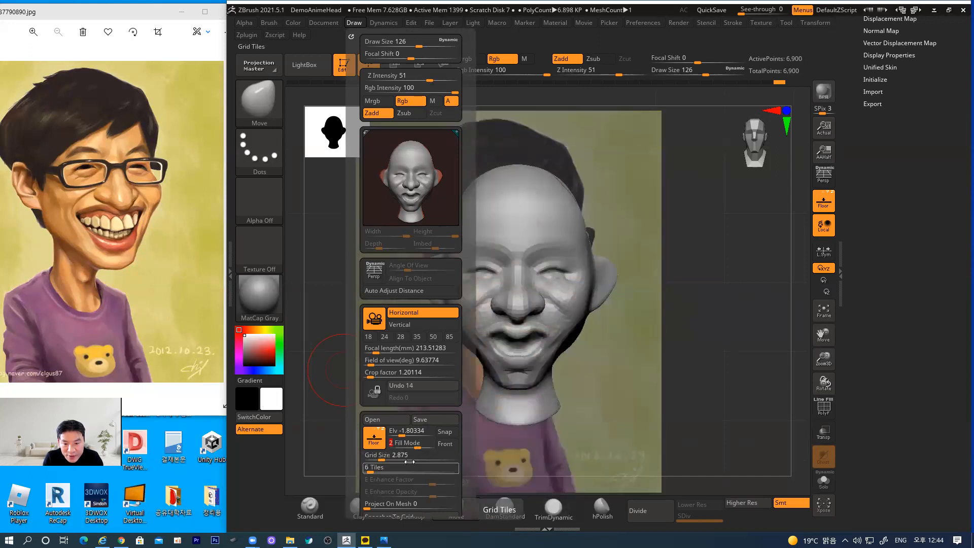
click(446, 444)
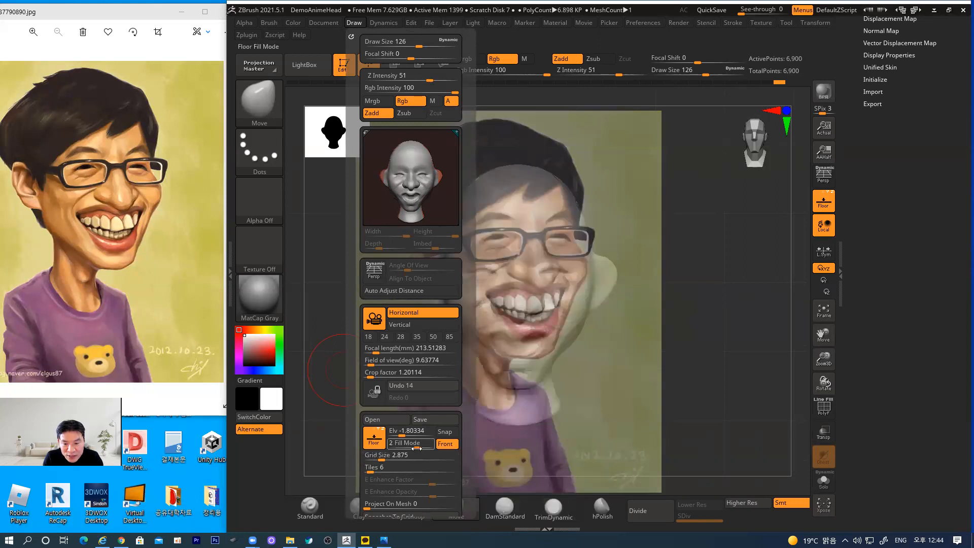
drag(416, 448, 398, 446)
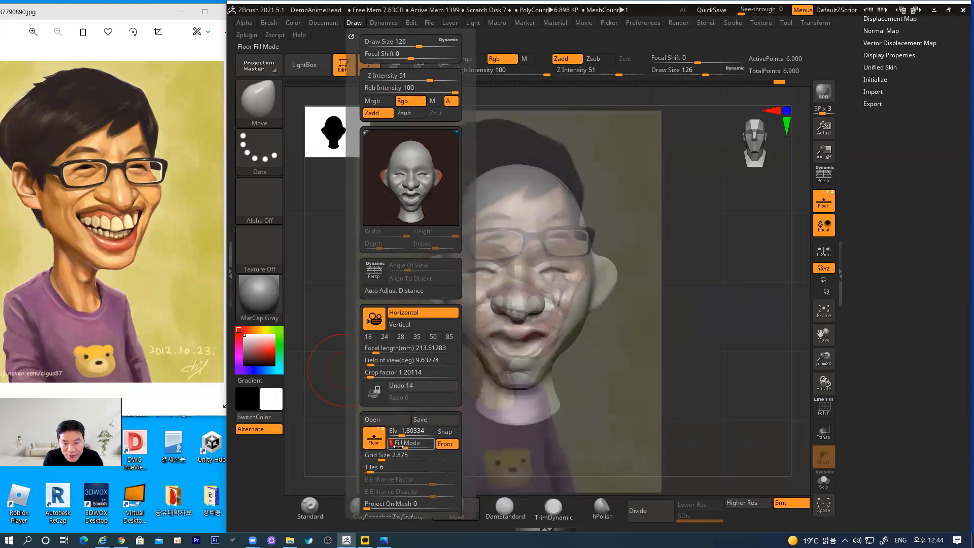
Step: Compare the head with the overlaid illustration, hide the floor grid, and subdivide the head to level 2
mouse_move(720, 336)
alt+mouse_down()
mouse_move(720, 323)
mouse_move(754, 335)
mouse_move(734, 347)
mouse_move(739, 322)
mouse_move(774, 324)
mouse_move(730, 325)
mouse_move(755, 322)
alt+mouse_up()
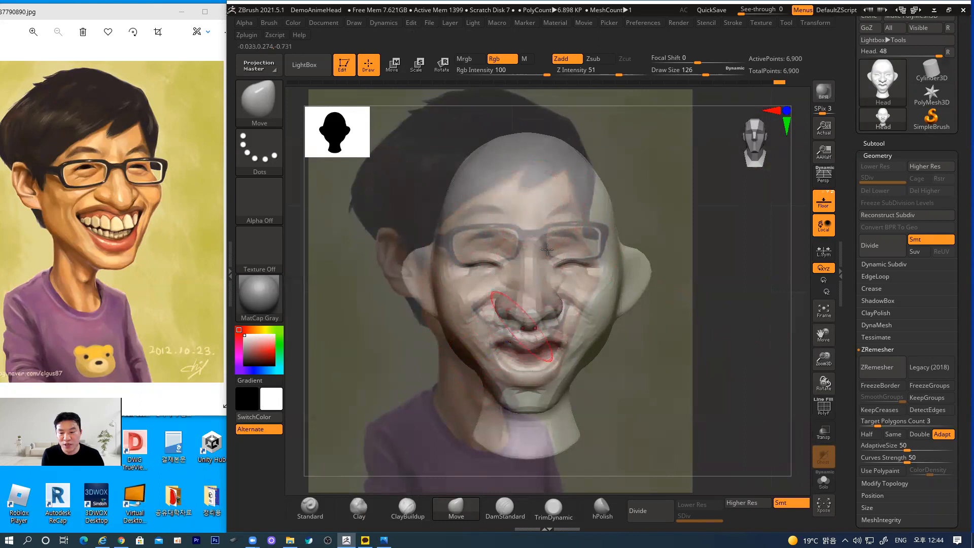
drag(765, 327, 755, 325)
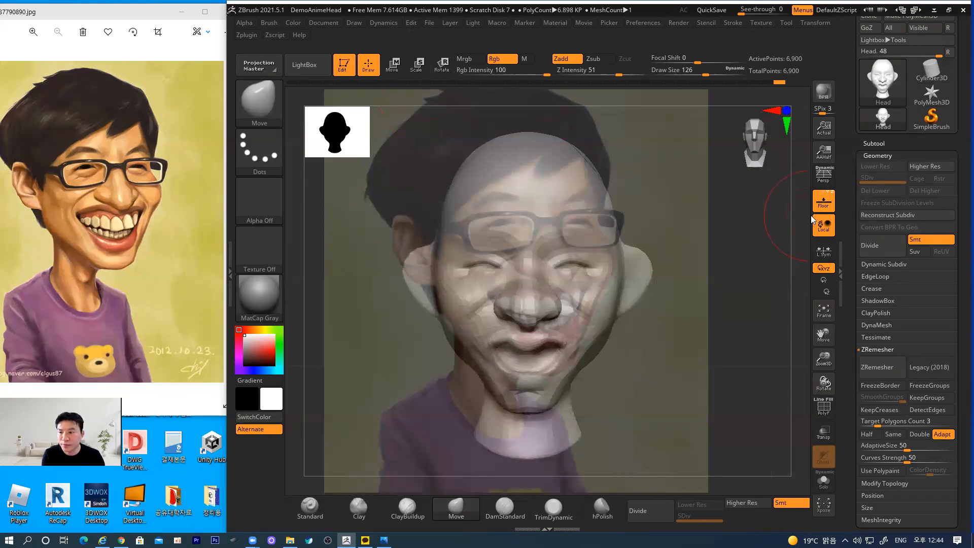
click(829, 203)
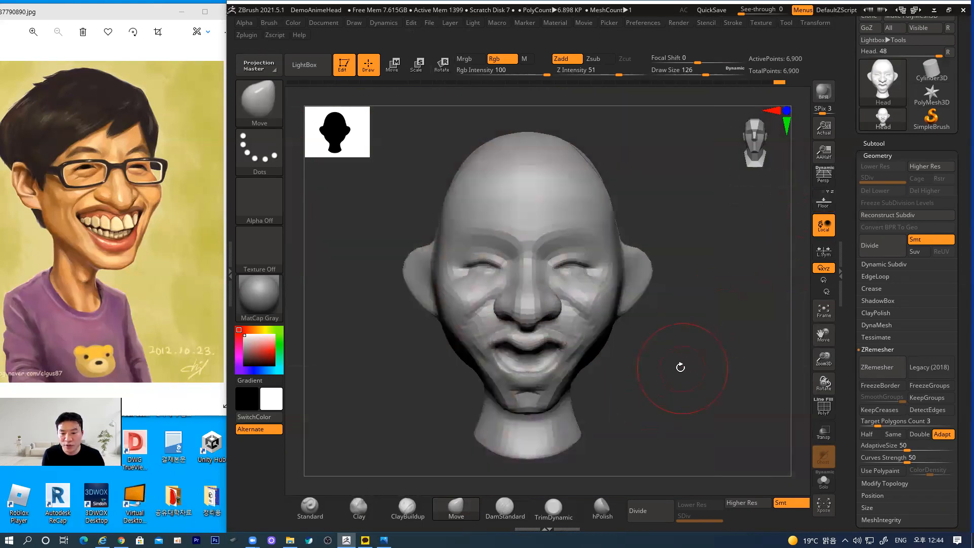
alt+drag(658, 378, 682, 373)
key(ctrl+d)
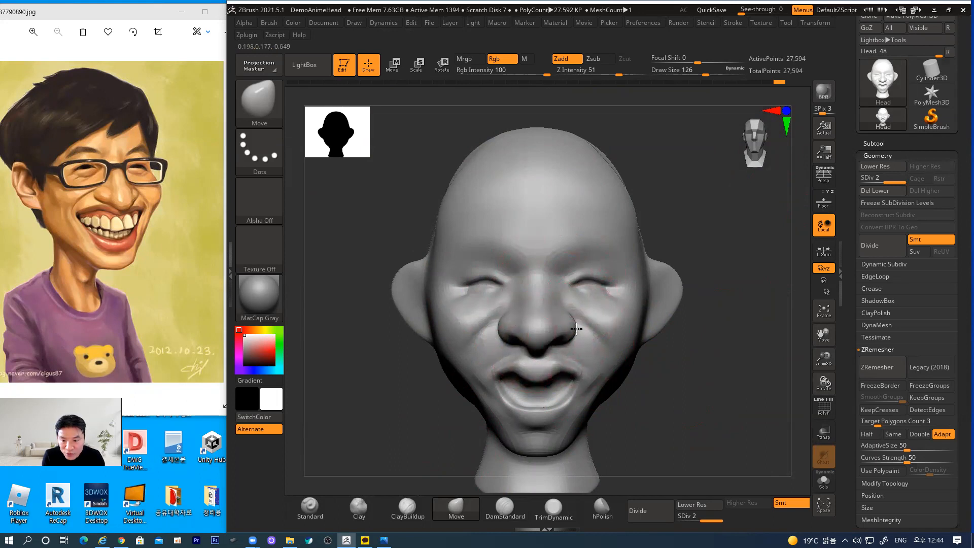
Step: Reshape the nose and cheeks and stretch the mouth wide open using the Move brush at draw size 126
drag(551, 290, 545, 282)
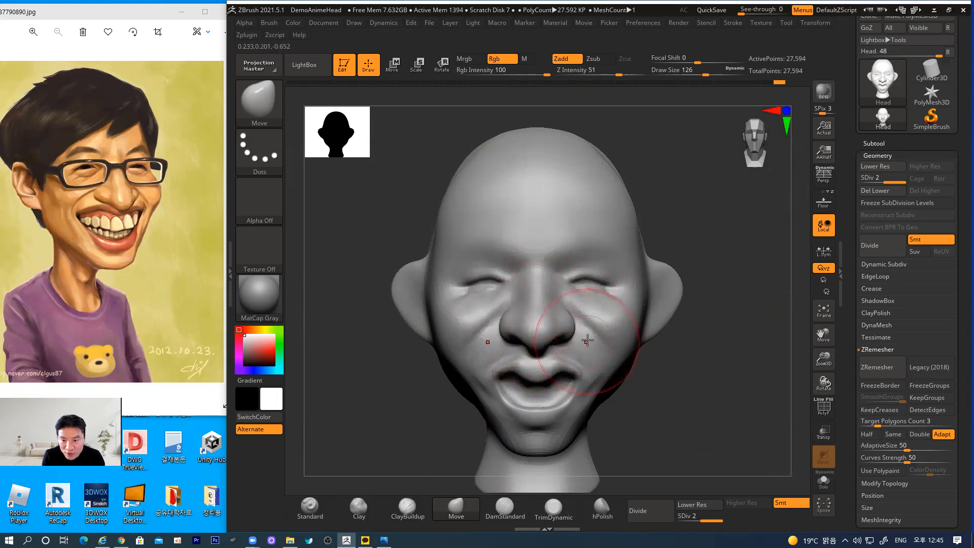
drag(587, 337, 599, 327)
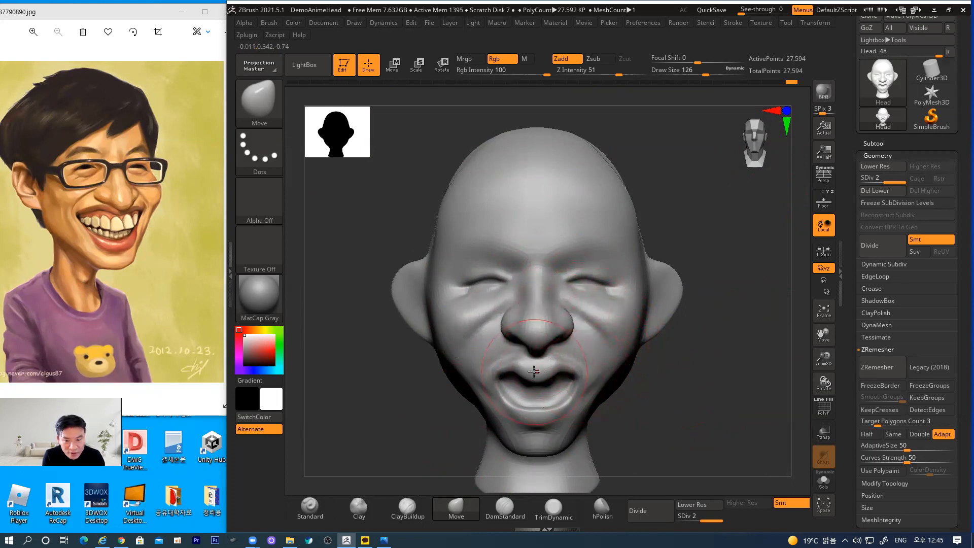
mouse_move(541, 378)
mouse_down()
mouse_move(540, 363)
mouse_move(589, 368)
mouse_move(540, 371)
mouse_move(539, 363)
mouse_up()
mouse_move(544, 405)
mouse_down()
mouse_move(548, 417)
mouse_move(621, 392)
mouse_up()
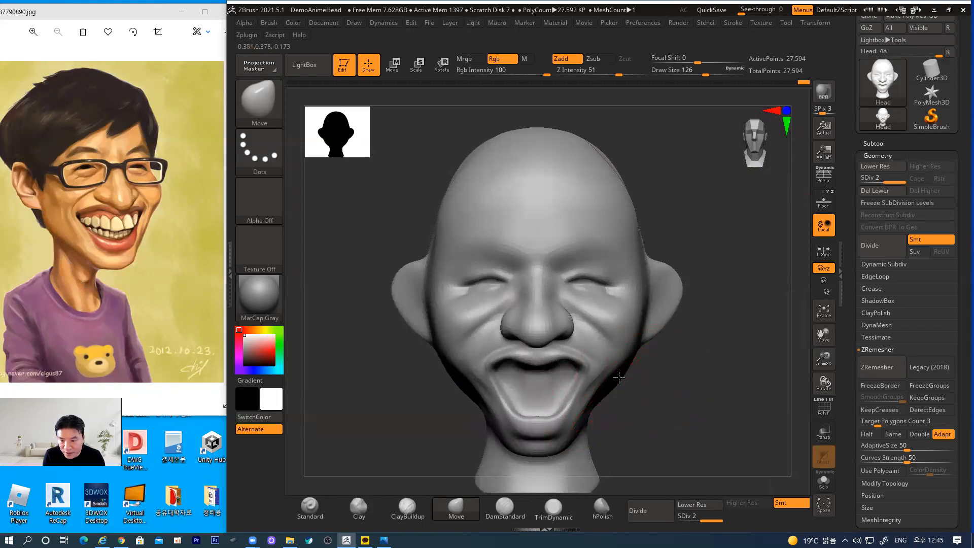
drag(617, 351, 616, 337)
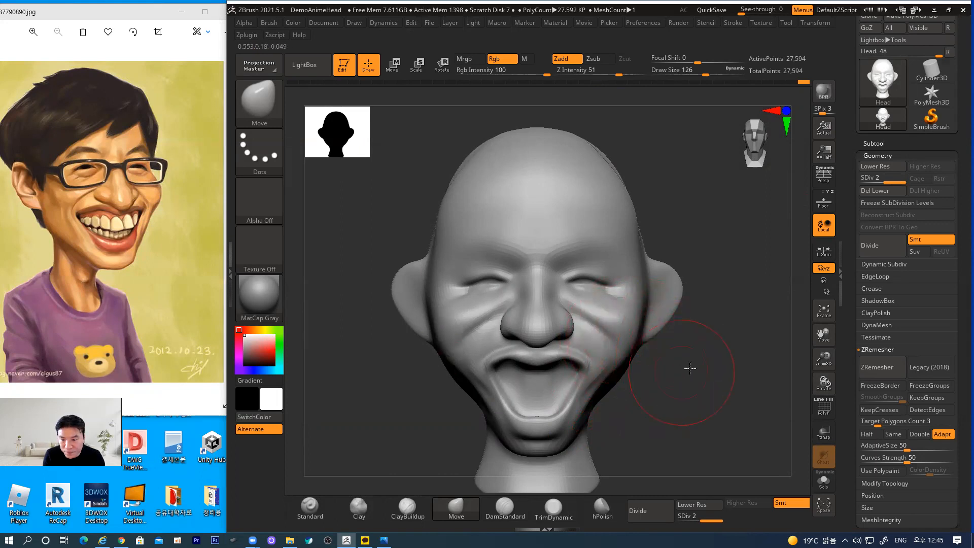
Step: Adjust the lower lip and mouth corner in three-quarter view, then push and smooth the cheek in profile
drag(682, 367, 632, 328)
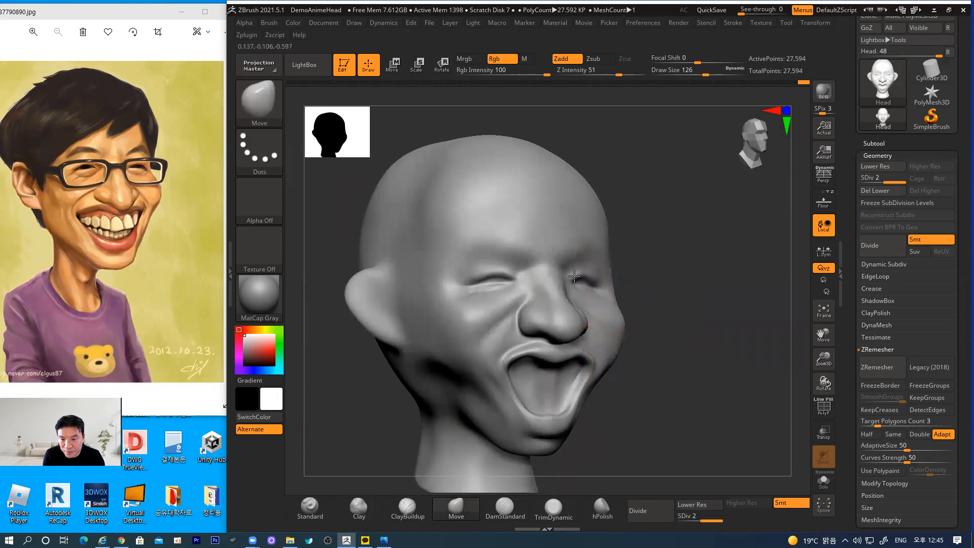
mouse_move(682, 375)
mouse_down()
mouse_move(702, 389)
mouse_move(691, 387)
mouse_up()
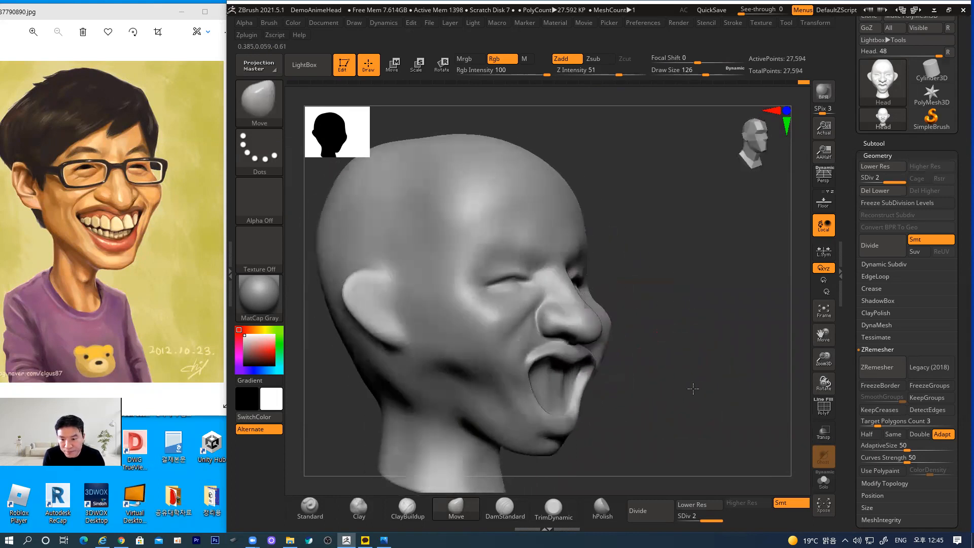
drag(544, 421, 547, 416)
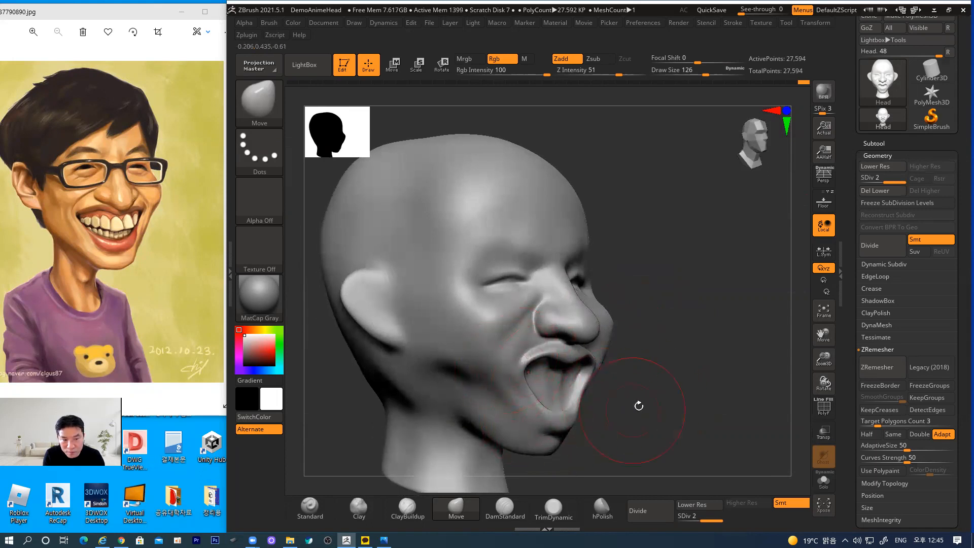
drag(638, 405, 670, 404)
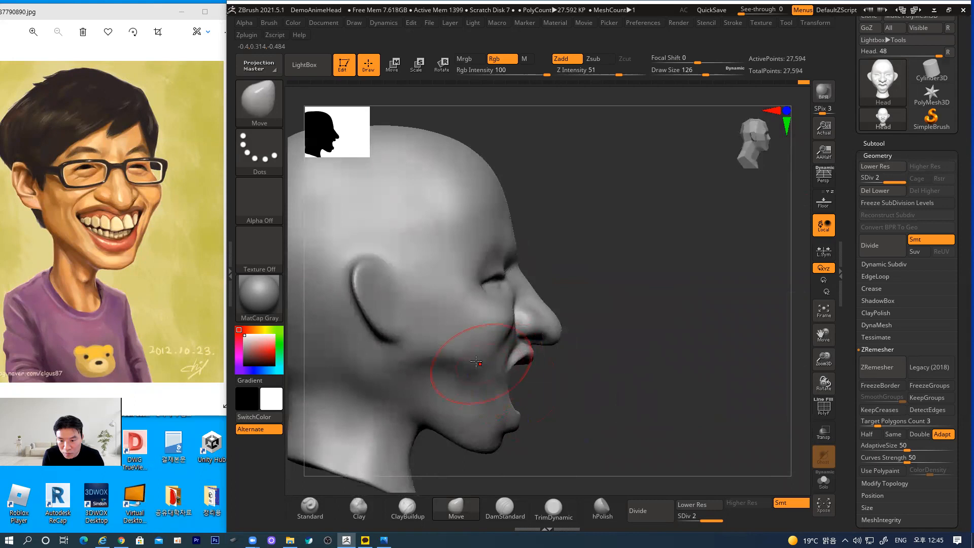
drag(454, 367, 460, 372)
key(shift)
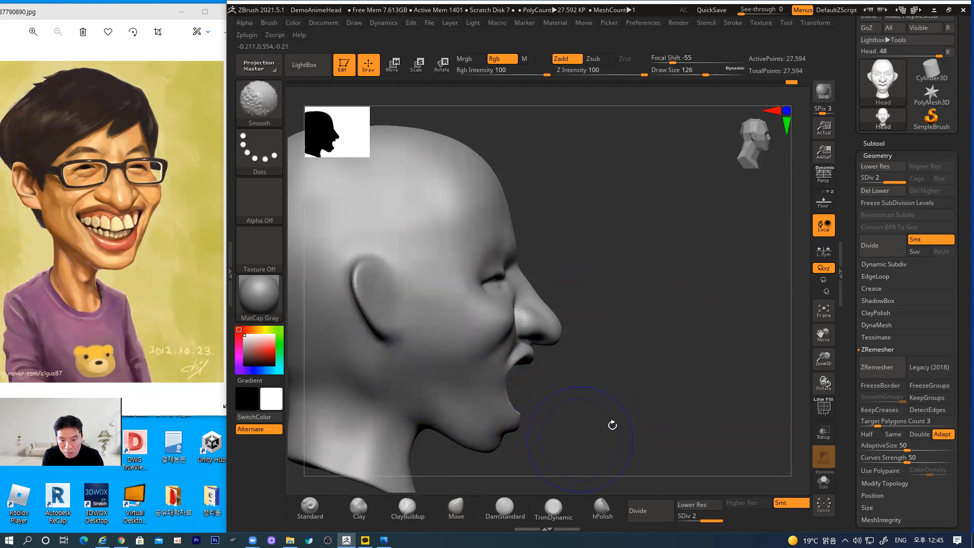
Step: Refine the chin and the underside of the jaw in profile with the Move brush and smooth the area
drag(612, 425, 630, 387)
drag(582, 414, 584, 405)
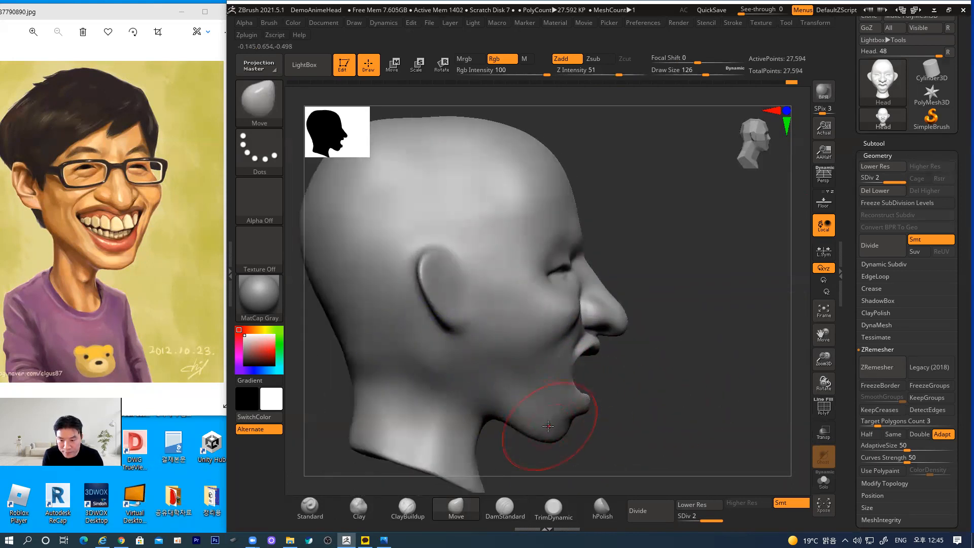
drag(478, 420, 473, 413)
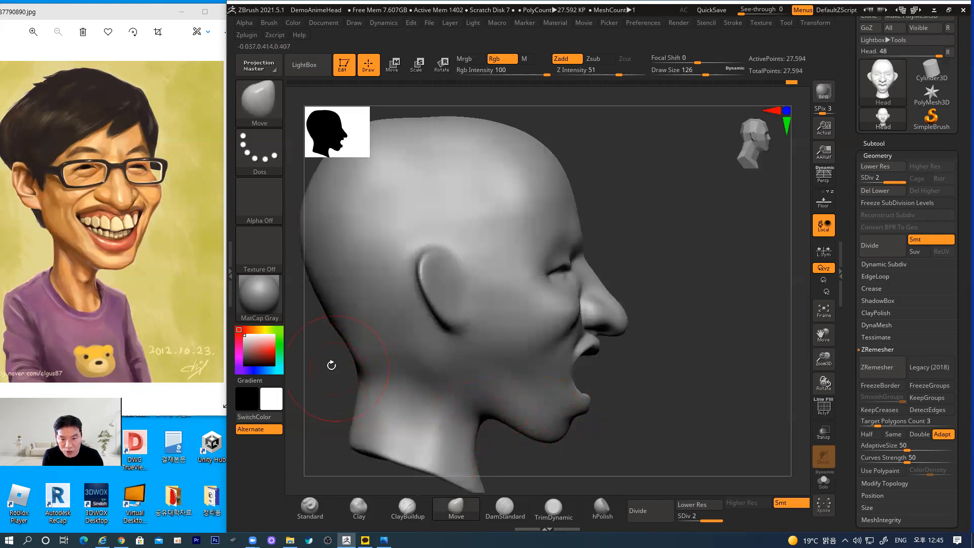
drag(331, 365, 378, 335)
key(shift)
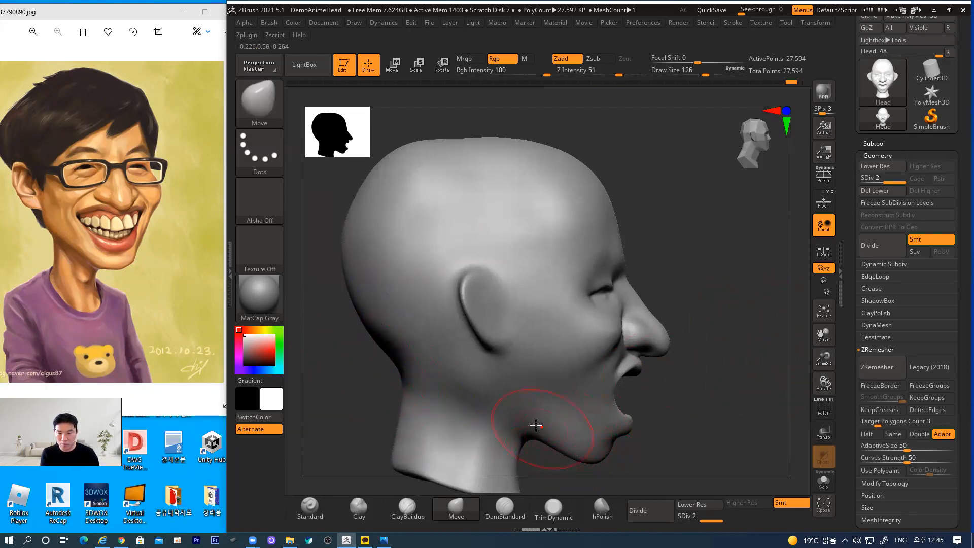
Step: Build up the jawline between chin and ear with ClayBuildup and smooth the strokes
mouse_move(672, 413)
mouse_down()
mouse_move(637, 406)
mouse_move(717, 418)
mouse_move(610, 409)
mouse_move(473, 420)
mouse_move(473, 373)
mouse_up()
click(407, 506)
mouse_move(427, 416)
mouse_down()
mouse_move(477, 374)
mouse_move(486, 361)
mouse_move(433, 404)
mouse_move(478, 355)
mouse_up()
mouse_move(438, 396)
shift+mouse_down()
mouse_move(477, 350)
mouse_move(459, 355)
mouse_move(446, 406)
mouse_move(379, 447)
shift+mouse_up()
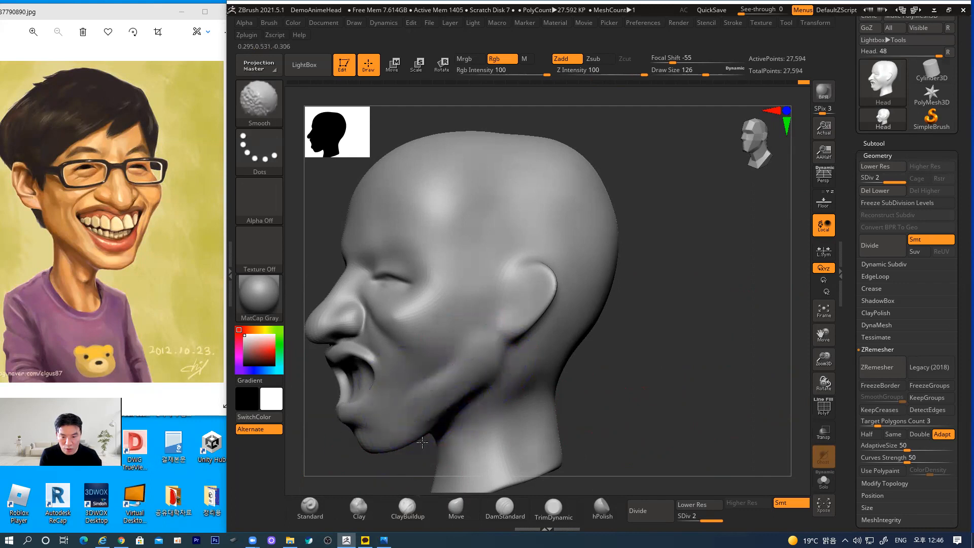
Step: Adjust the lower cheek and jaw contour in front view with the Move brush and smooth it
shift+drag(676, 363, 766, 376)
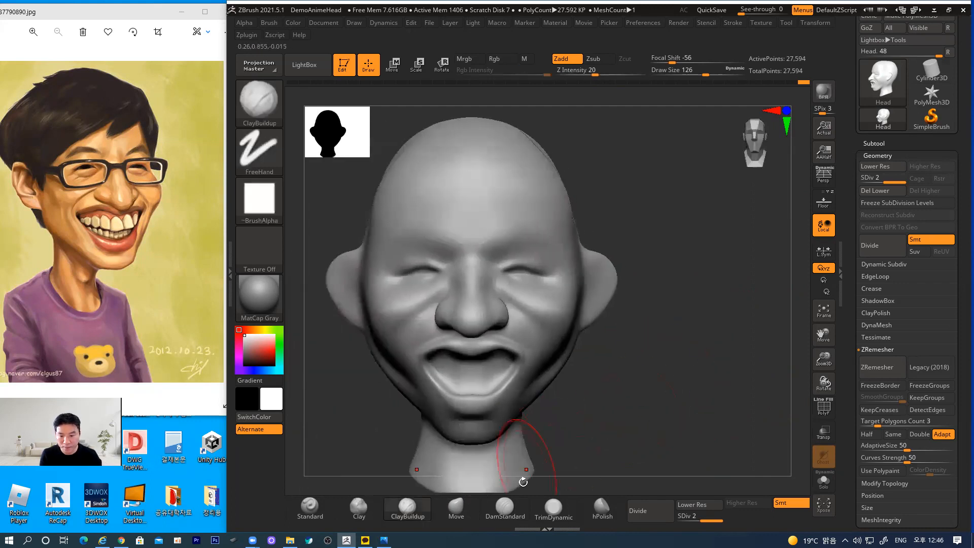
click(456, 506)
mouse_move(545, 376)
mouse_down()
mouse_move(558, 374)
mouse_move(544, 375)
mouse_up()
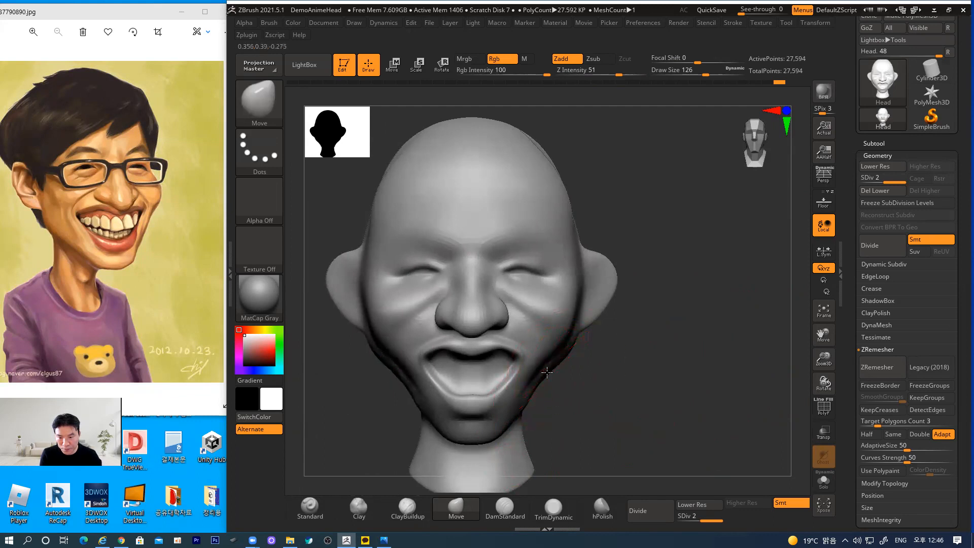
key(shift)
Step: Add volume to the cheek beside the mouth with ClayBuildup at intensity 20 and smooth it
mouse_move(593, 404)
mouse_down()
mouse_move(522, 395)
mouse_move(509, 424)
mouse_move(494, 417)
mouse_move(492, 429)
mouse_move(509, 408)
mouse_up()
mouse_move(775, 402)
shift+mouse_down()
mouse_move(768, 381)
mouse_move(703, 387)
mouse_move(690, 378)
mouse_move(625, 398)
mouse_move(504, 403)
shift+mouse_up()
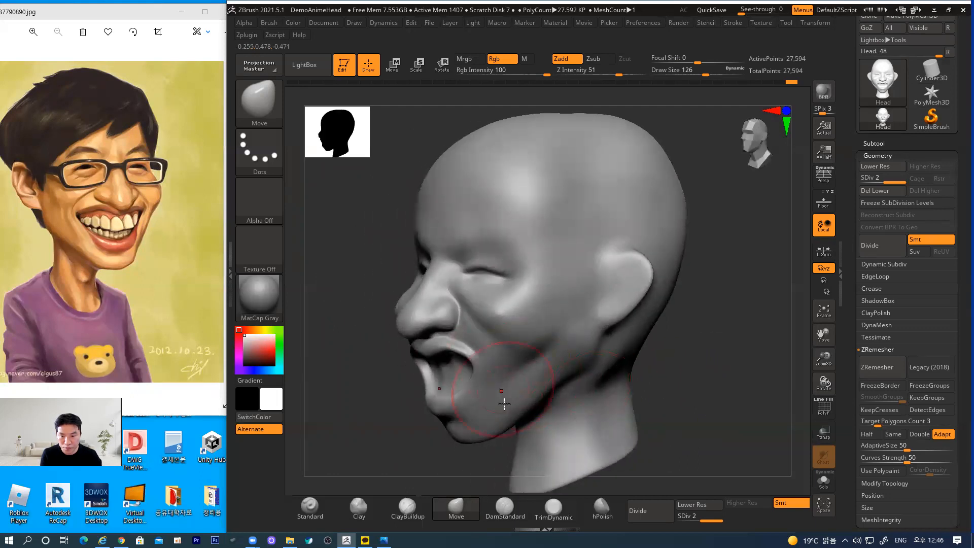
click(408, 506)
mouse_move(523, 380)
mouse_down()
mouse_move(524, 361)
mouse_move(519, 392)
mouse_up()
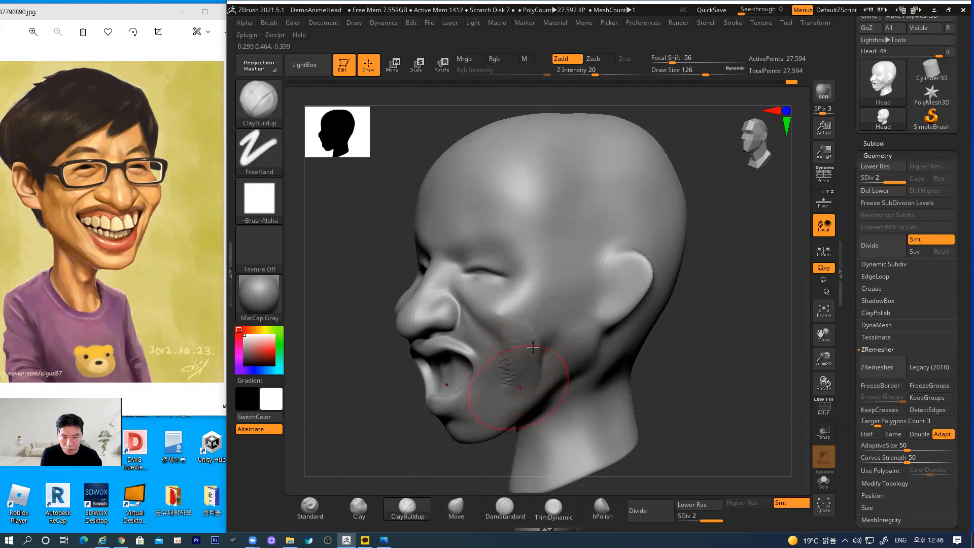
mouse_move(558, 327)
mouse_down()
mouse_move(518, 389)
mouse_move(522, 323)
mouse_move(528, 388)
mouse_up()
key(shift)
Step: Build up the jaw corner and upper neck below the ear with ClayBuildup and smooth the strokes
drag(734, 364, 709, 361)
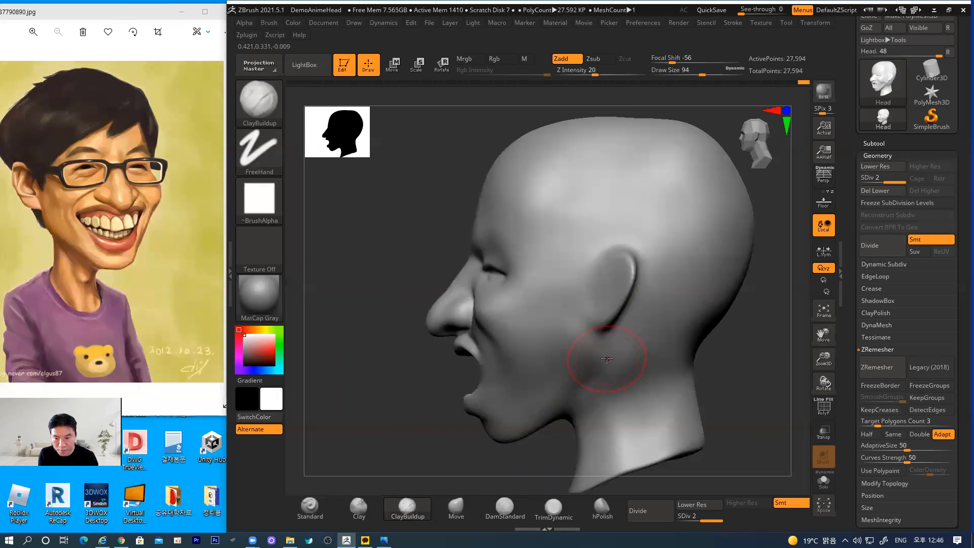
drag(593, 397, 559, 421)
drag(614, 348, 611, 351)
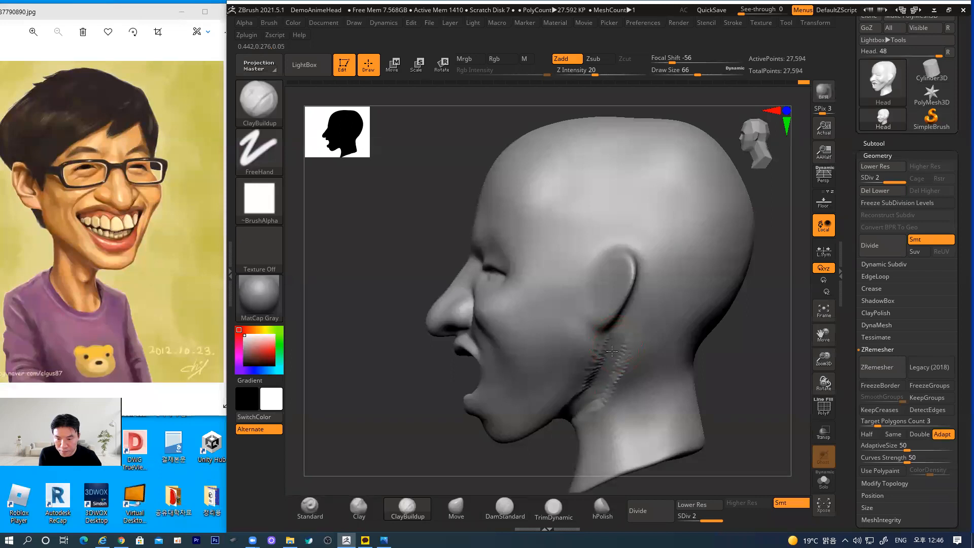
mouse_move(641, 320)
shift+mouse_down()
mouse_move(580, 385)
mouse_move(577, 423)
shift+mouse_up()
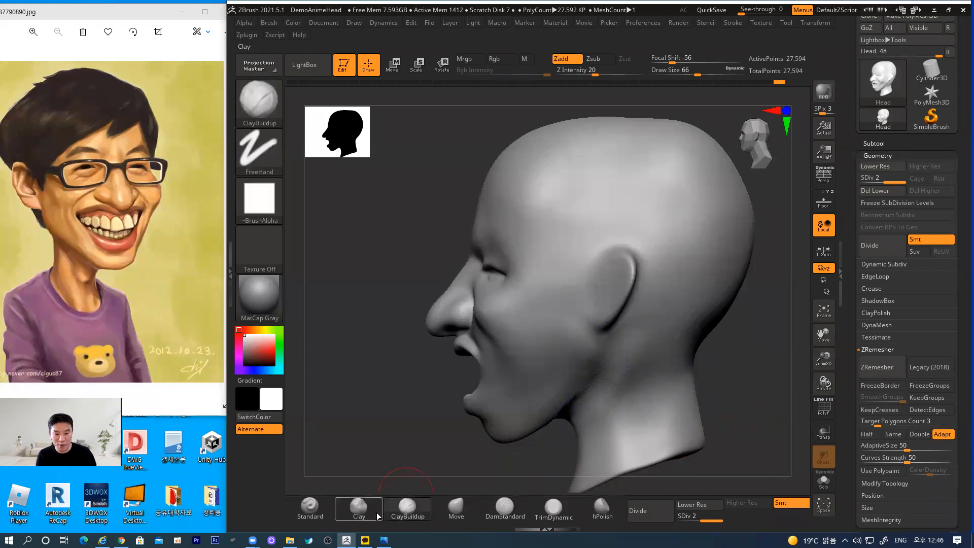
Step: Push the lower lip, chin, nose and forehead contours back in profile with the Move brush
click(456, 507)
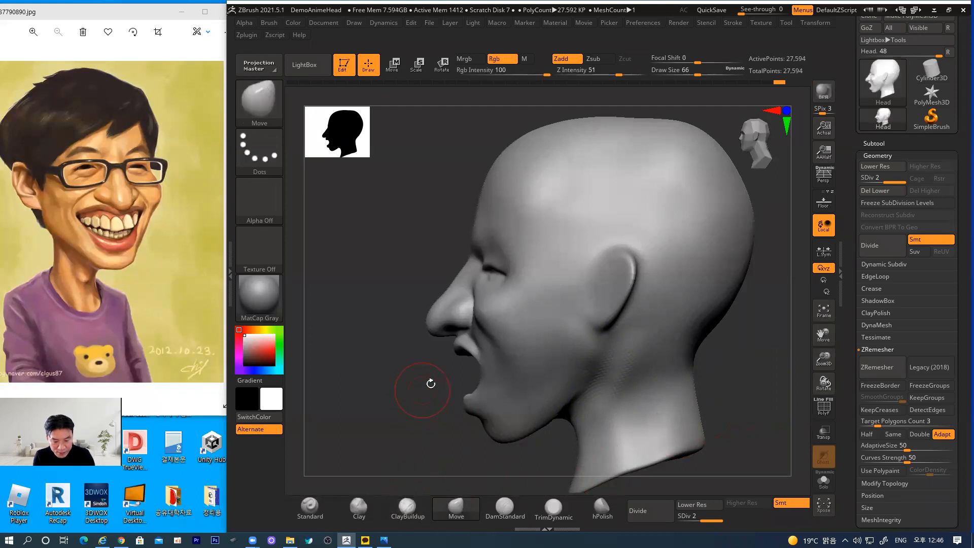
mouse_move(486, 405)
mouse_down()
mouse_move(501, 416)
mouse_move(493, 404)
mouse_move(506, 392)
mouse_up()
mouse_move(451, 284)
mouse_down()
mouse_move(462, 294)
mouse_move(471, 287)
mouse_up()
drag(448, 318, 453, 316)
drag(500, 183, 496, 186)
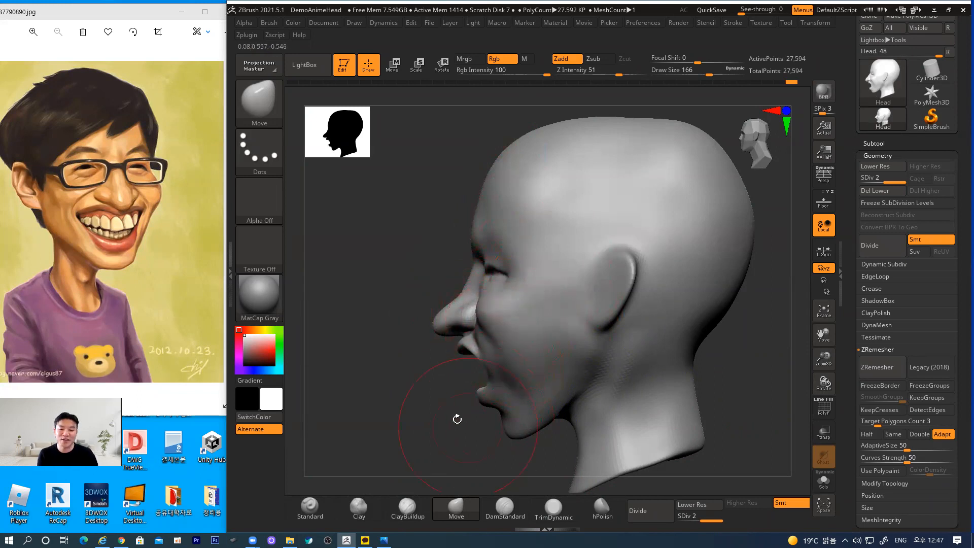
Step: Enlarge the ear into a rounder shape in side view with the Move brush at size 166
mouse_move(610, 248)
mouse_down()
mouse_move(596, 233)
mouse_move(648, 265)
mouse_move(637, 294)
mouse_move(592, 235)
mouse_move(638, 253)
mouse_move(632, 302)
mouse_up()
drag(575, 282, 566, 281)
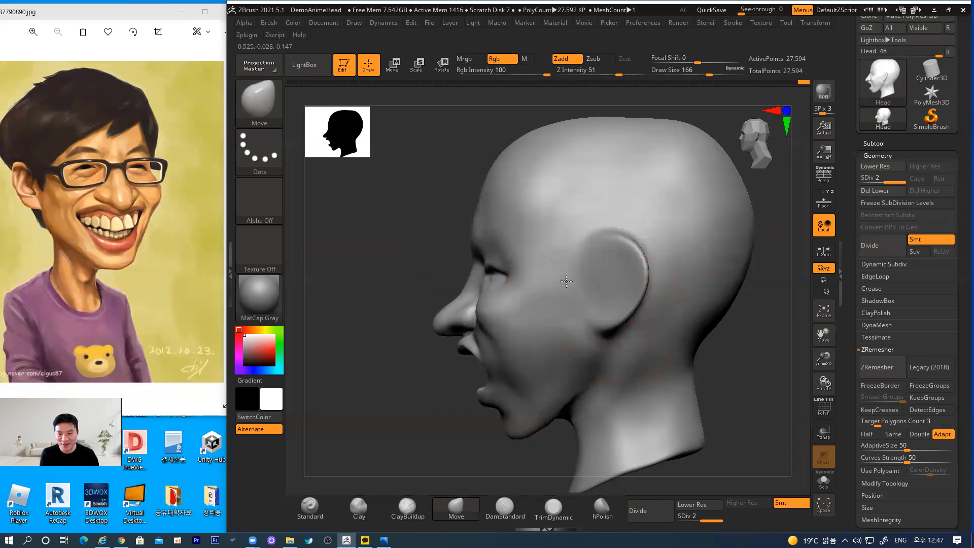
drag(608, 256, 615, 246)
mouse_move(622, 297)
mouse_down()
mouse_move(626, 313)
mouse_move(599, 330)
mouse_up()
Step: Pull the ears outward and refine their outer contour in front view with the Move brush
drag(741, 341, 679, 259)
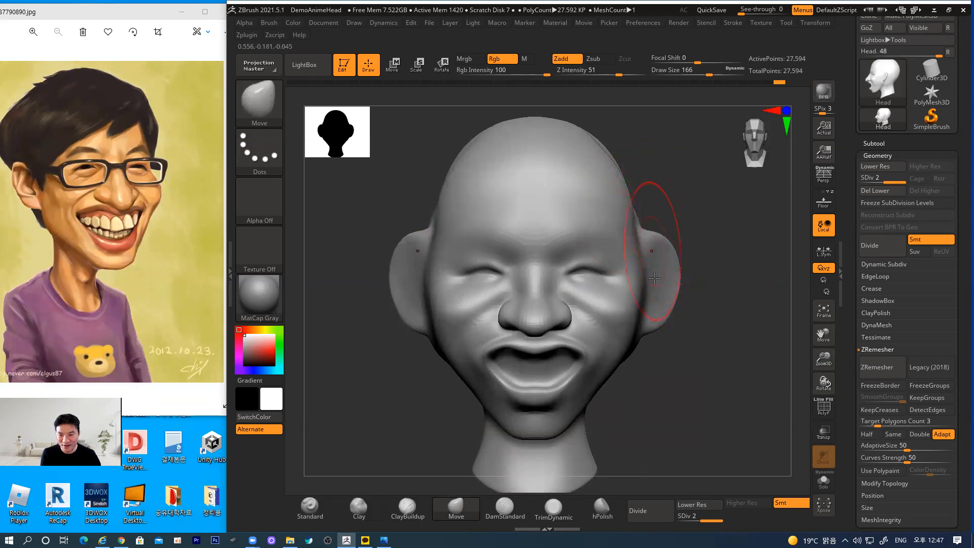
drag(657, 323, 674, 279)
drag(413, 320, 393, 301)
drag(400, 255, 399, 244)
drag(410, 329, 414, 324)
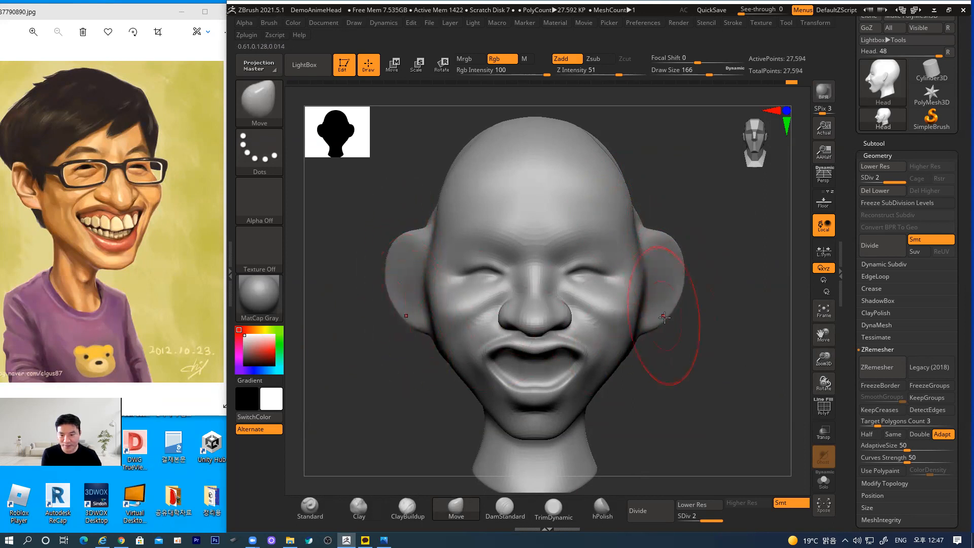
Step: Smooth the area around the mouth and reshape the nose and inner eye area with the Move brush
mouse_move(542, 371)
mouse_down()
mouse_move(574, 362)
mouse_move(584, 371)
mouse_move(578, 381)
mouse_up()
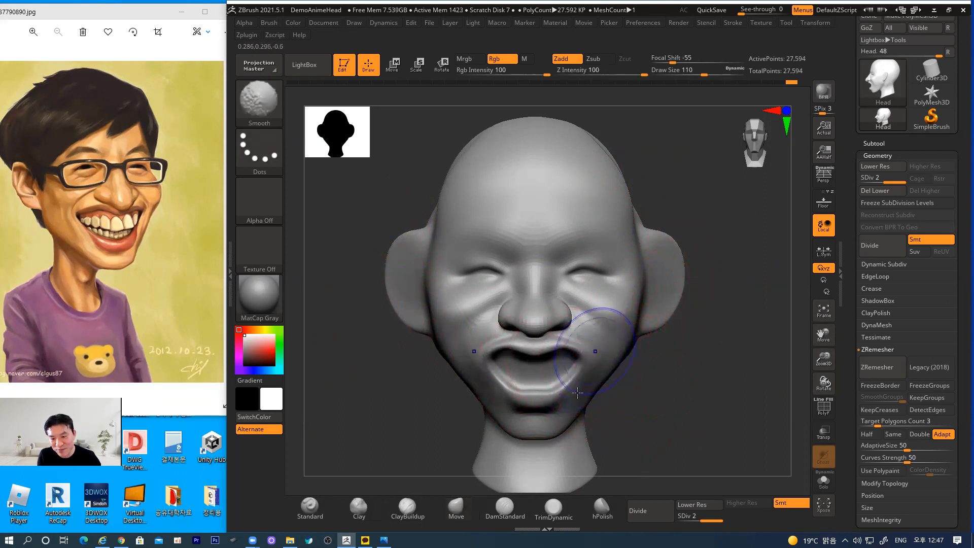
mouse_move(559, 303)
mouse_down()
mouse_move(564, 314)
mouse_move(537, 329)
mouse_up()
drag(570, 267, 567, 270)
drag(565, 257, 567, 261)
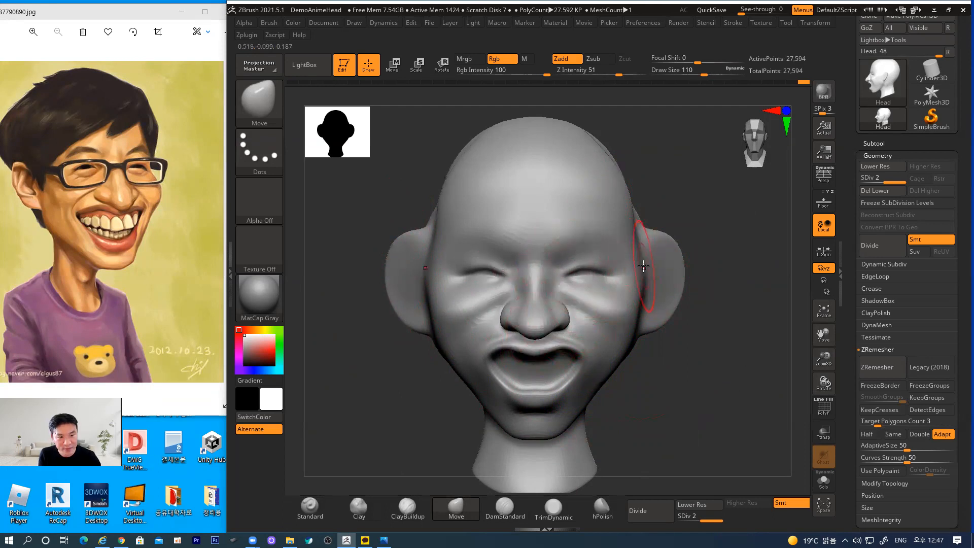
Step: Adjust the sides of the head and lower the tops of the ears in front view with the Move brush
mouse_move(633, 265)
mouse_down()
mouse_move(625, 273)
mouse_move(622, 264)
mouse_move(637, 296)
mouse_up()
mouse_move(637, 240)
mouse_down()
mouse_move(640, 228)
mouse_move(670, 257)
mouse_up()
drag(672, 291, 669, 292)
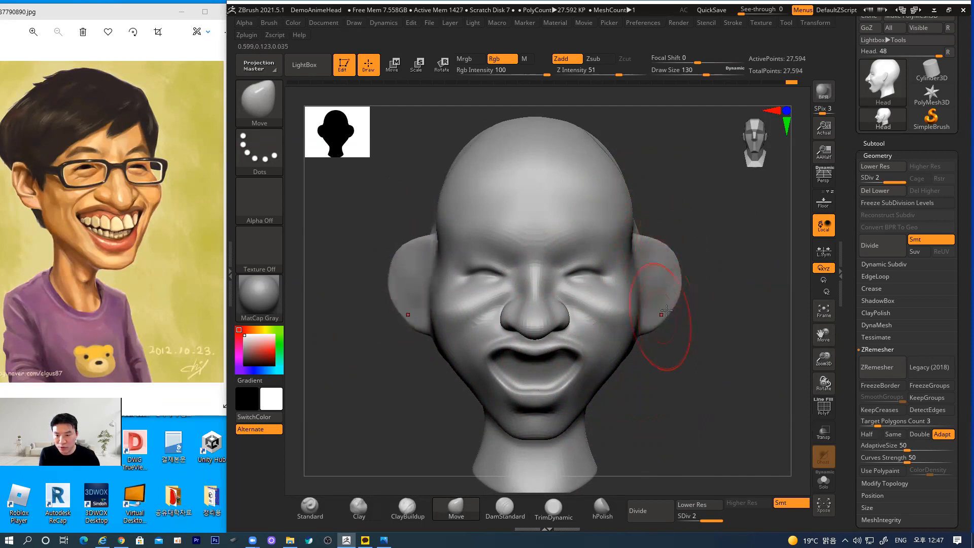
Step: Reshape the backs of the ears and their junction with the skull from behind, and smooth the area below
mouse_move(719, 332)
mouse_down()
mouse_move(443, 358)
mouse_move(563, 257)
mouse_move(563, 244)
mouse_move(546, 275)
mouse_up()
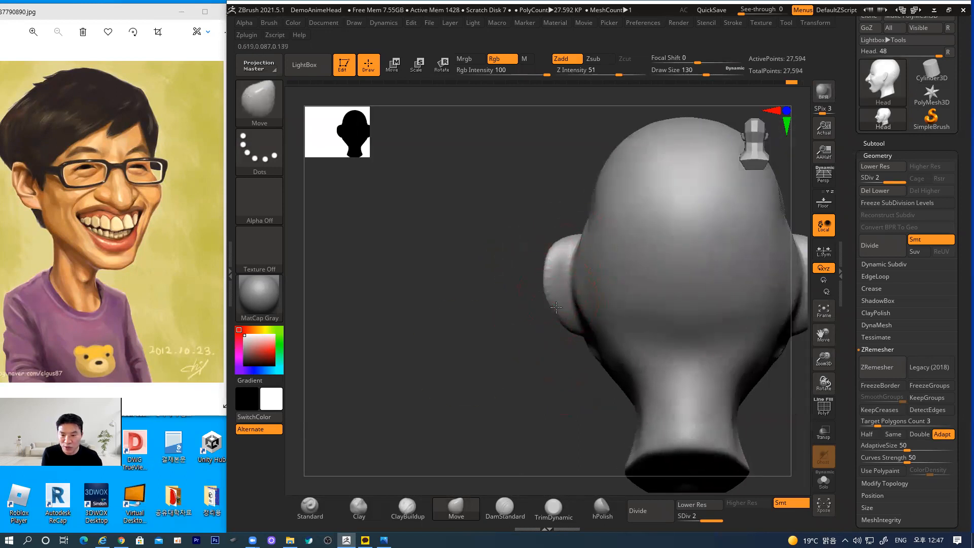
drag(480, 363, 576, 364)
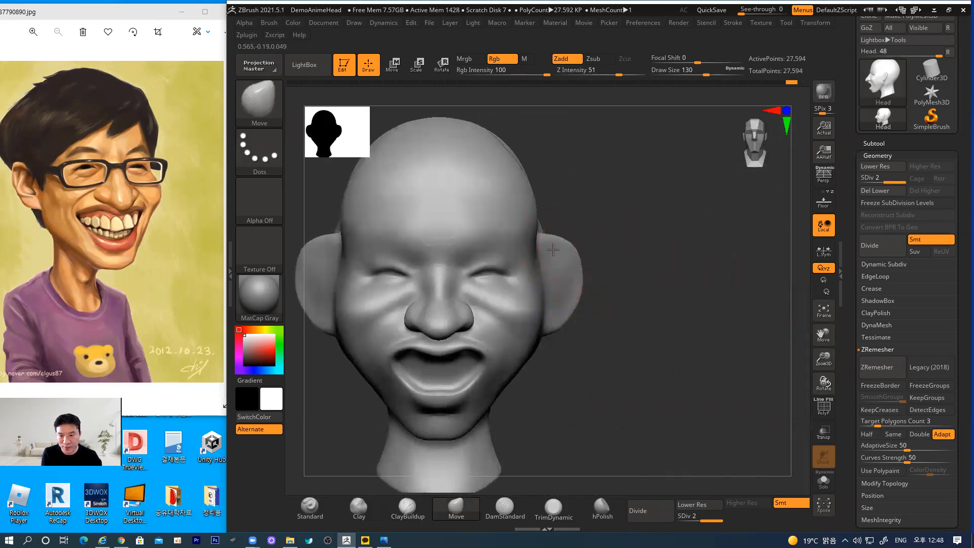
drag(693, 252, 599, 243)
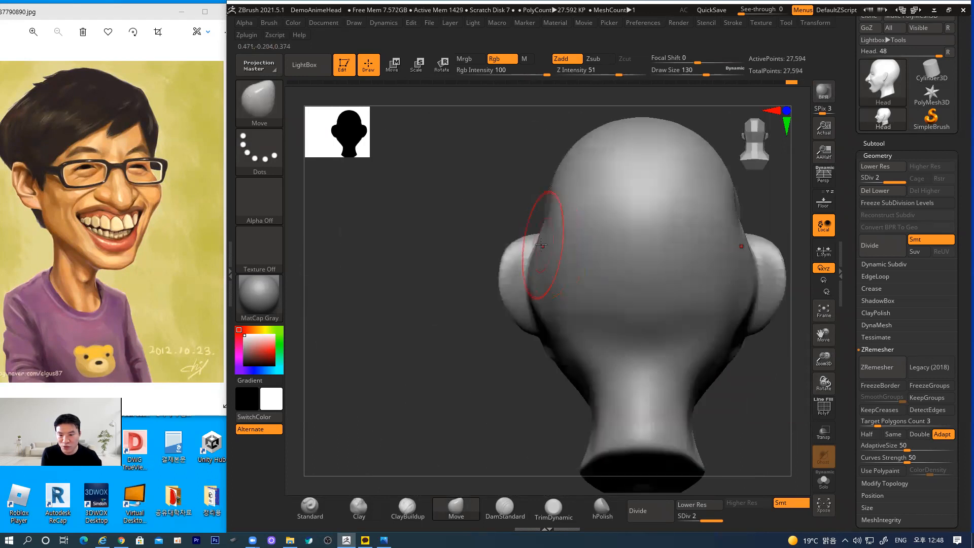
mouse_move(544, 315)
mouse_down()
mouse_move(559, 312)
mouse_move(576, 334)
mouse_up()
mouse_move(537, 267)
mouse_down()
mouse_move(553, 271)
mouse_move(546, 254)
mouse_move(518, 248)
mouse_move(523, 271)
mouse_up()
shift+drag(576, 364, 563, 360)
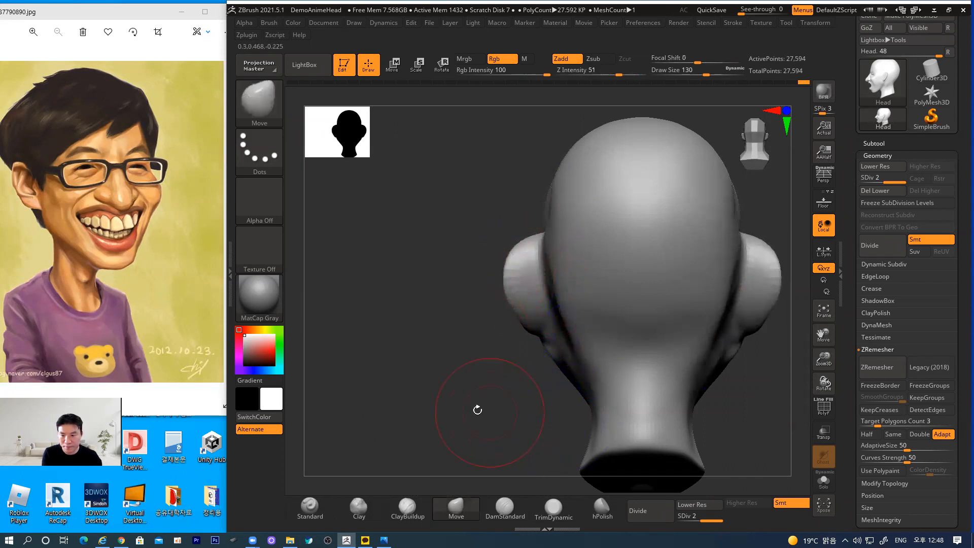
mouse_move(526, 407)
mouse_down()
mouse_move(555, 351)
mouse_move(534, 360)
mouse_move(575, 413)
mouse_up()
drag(522, 428, 570, 403)
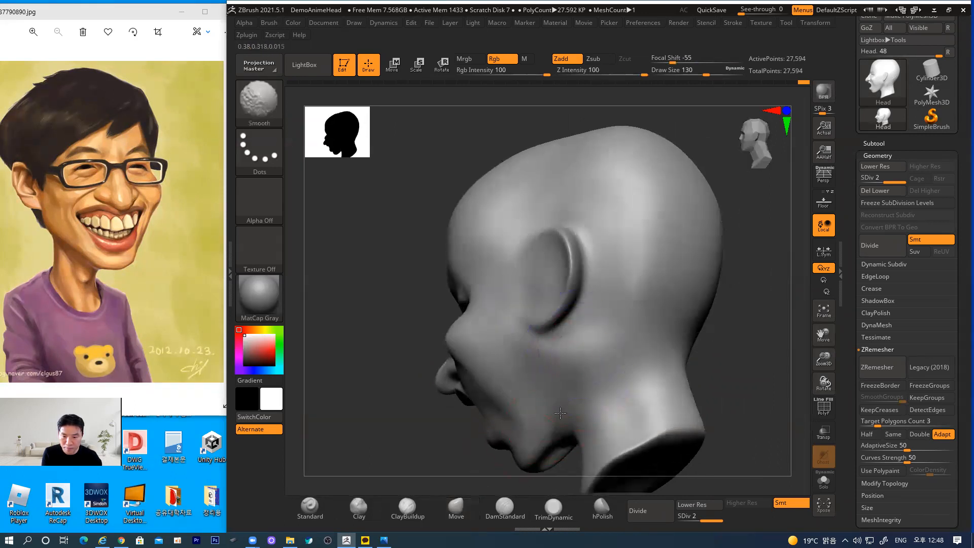
Step: Round out the back of the skull in side view with the Move brush enlarged to size 222
mouse_move(771, 391)
mouse_down()
mouse_move(780, 330)
mouse_move(561, 424)
mouse_move(557, 453)
mouse_move(584, 453)
mouse_up()
drag(746, 279, 681, 283)
alt+drag(781, 373, 625, 394)
key(bracketright)
key(bracketright)
key(bracketright)
key(bracketright)
key(bracketright)
key(bracketright)
key(bracketright)
key(bracketright)
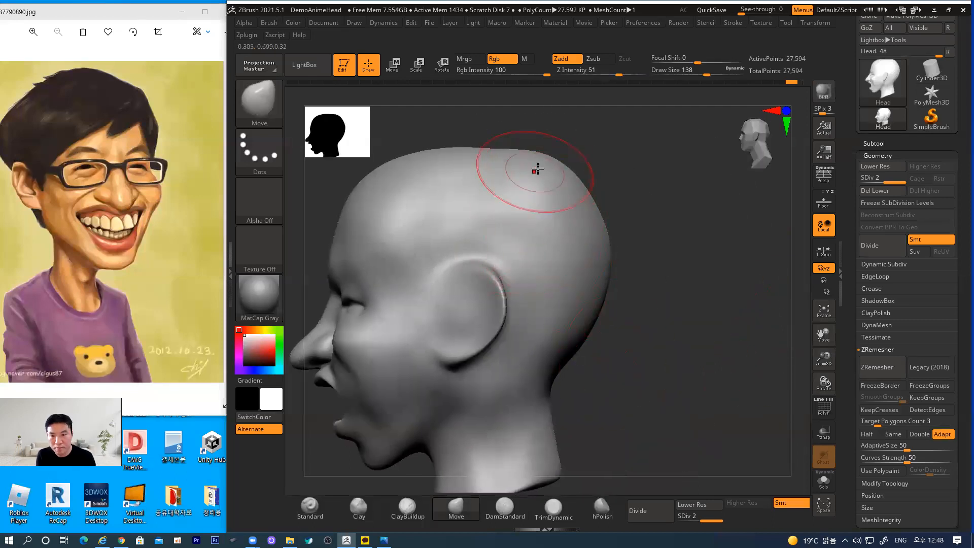
drag(544, 168, 540, 176)
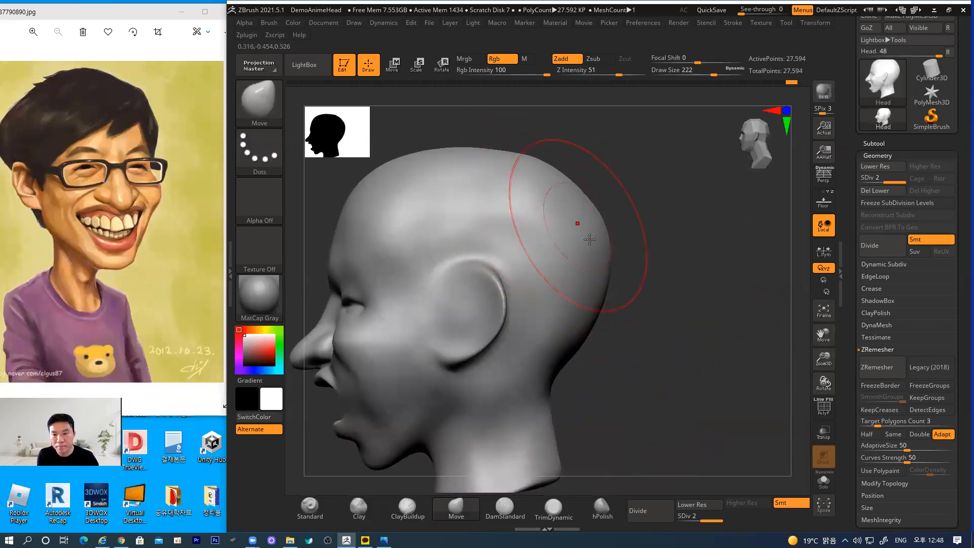
key(shift)
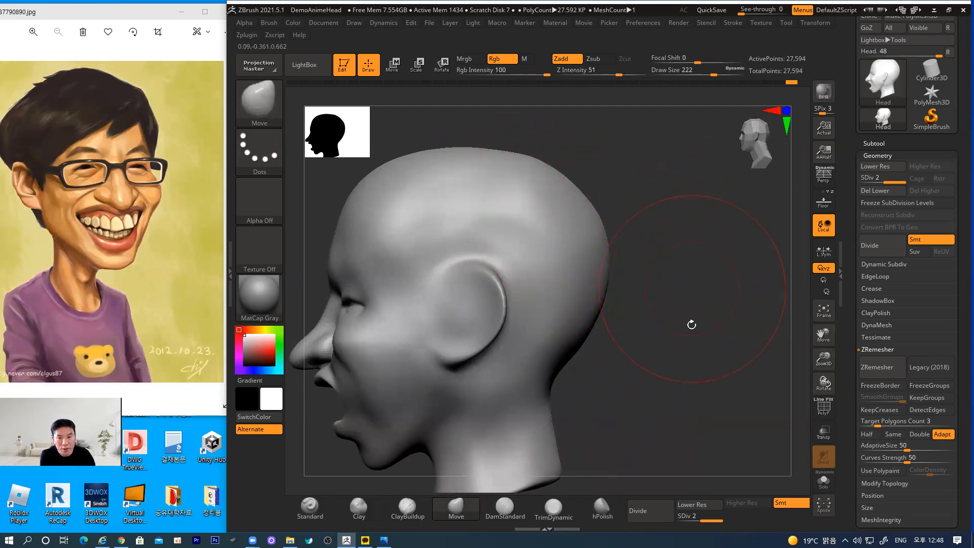
shift+drag(703, 350, 735, 349)
key(alt+shift)
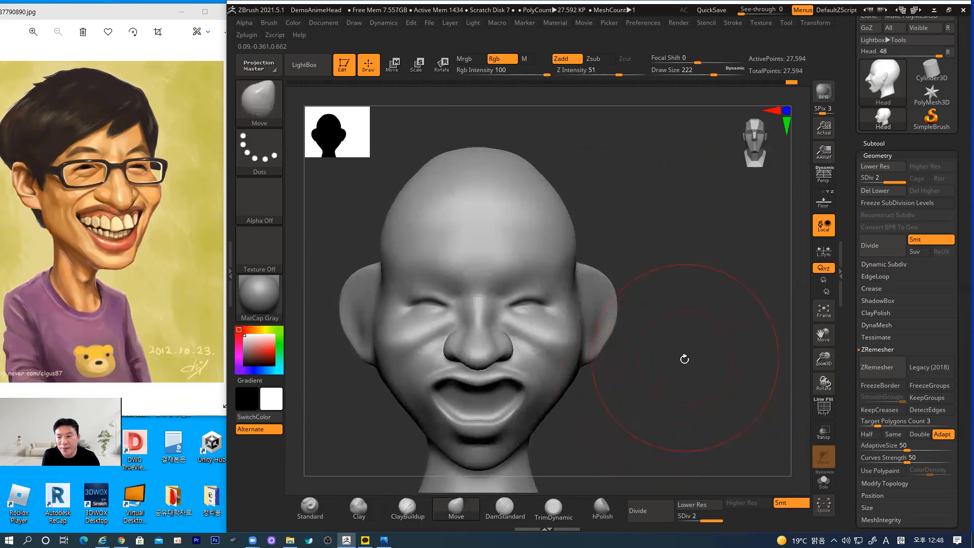
alt+drag(680, 377, 729, 325)
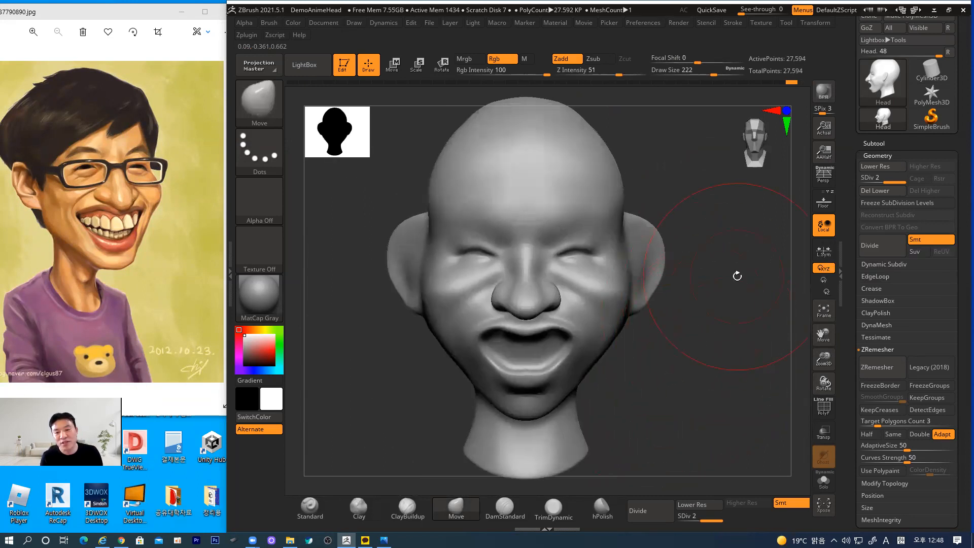